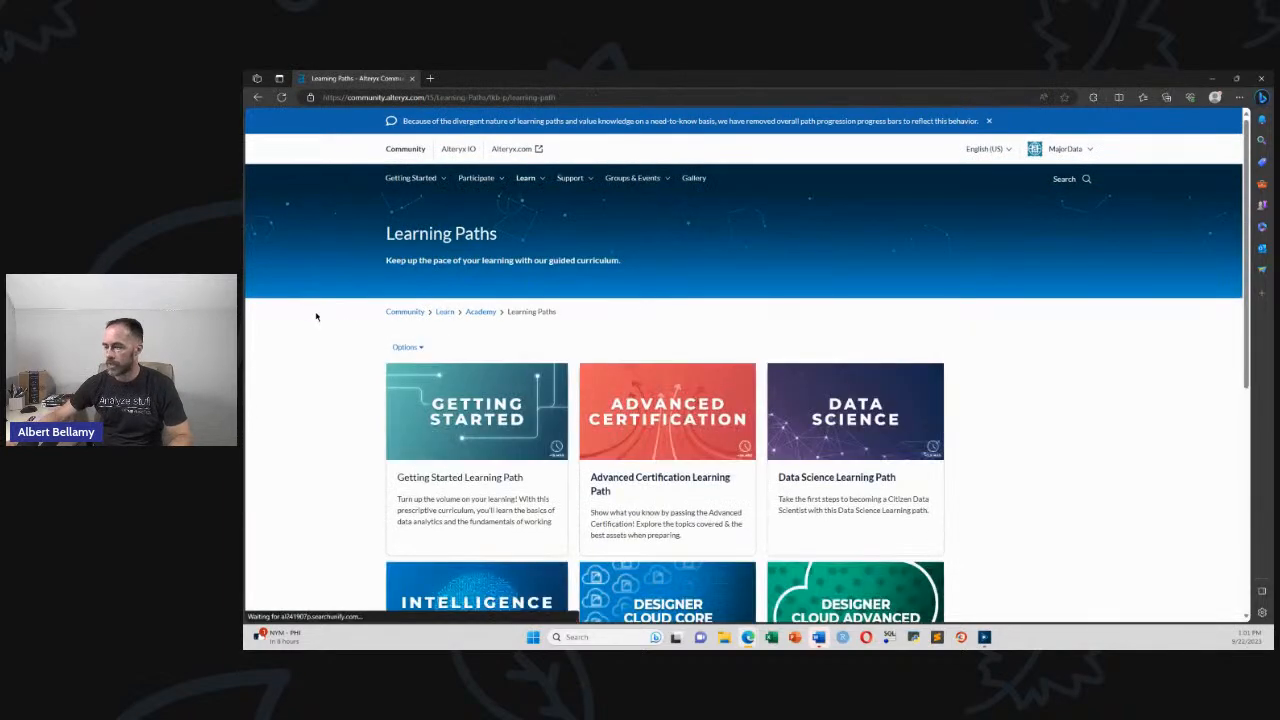
Open the Getting Started Learning Path and resume the course at its Weekly Challenges lesson
left_click(473, 480)
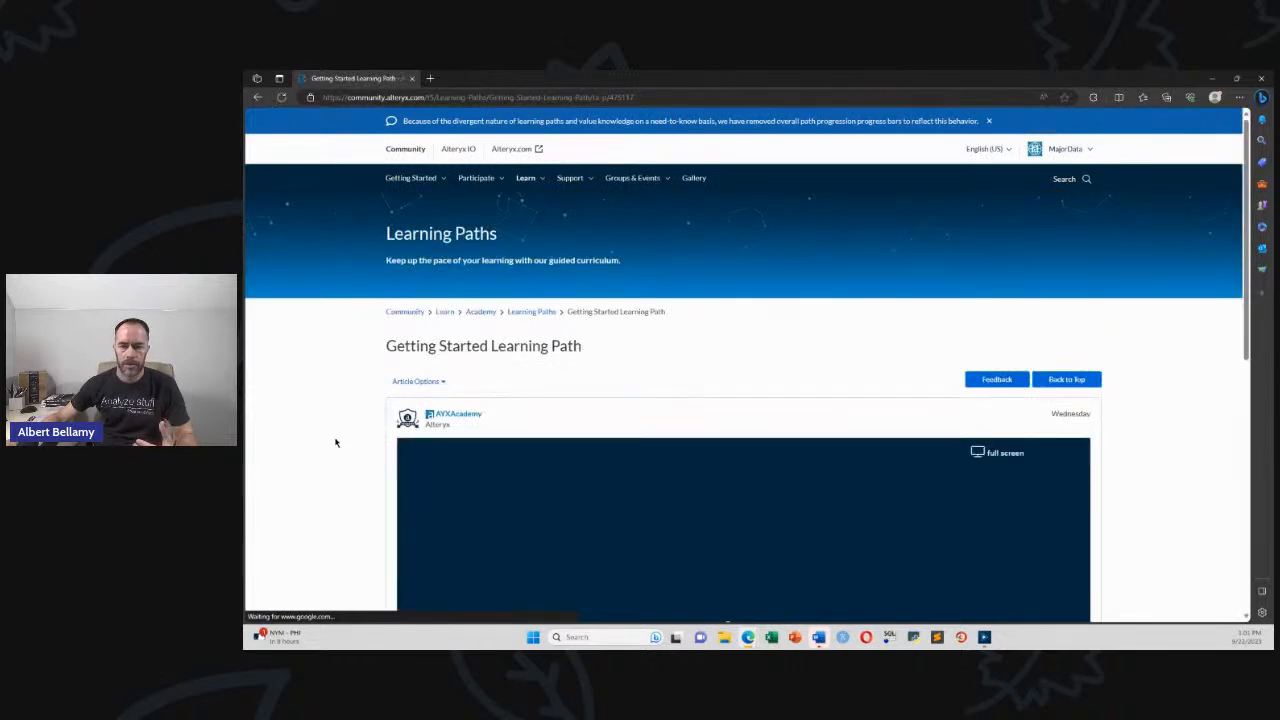
scroll(335, 442, "down", 3)
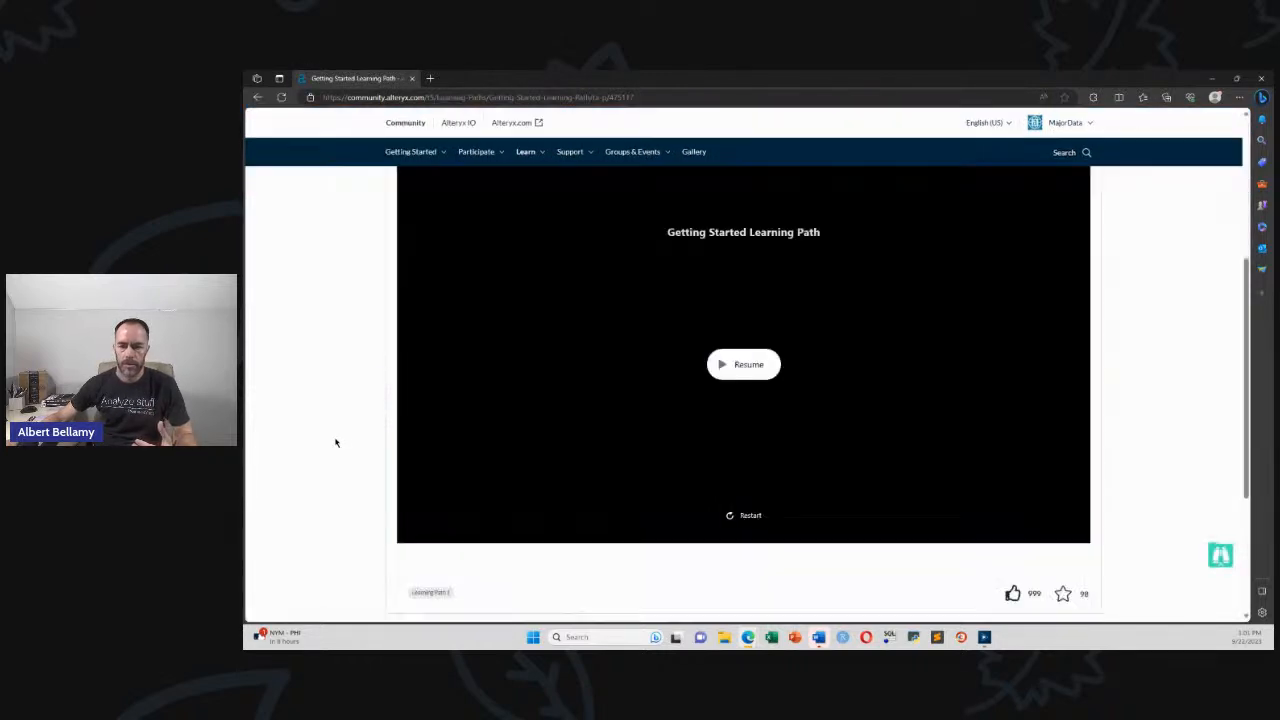
left_click(748, 365)
left_click_drag(568, 310, 563, 508)
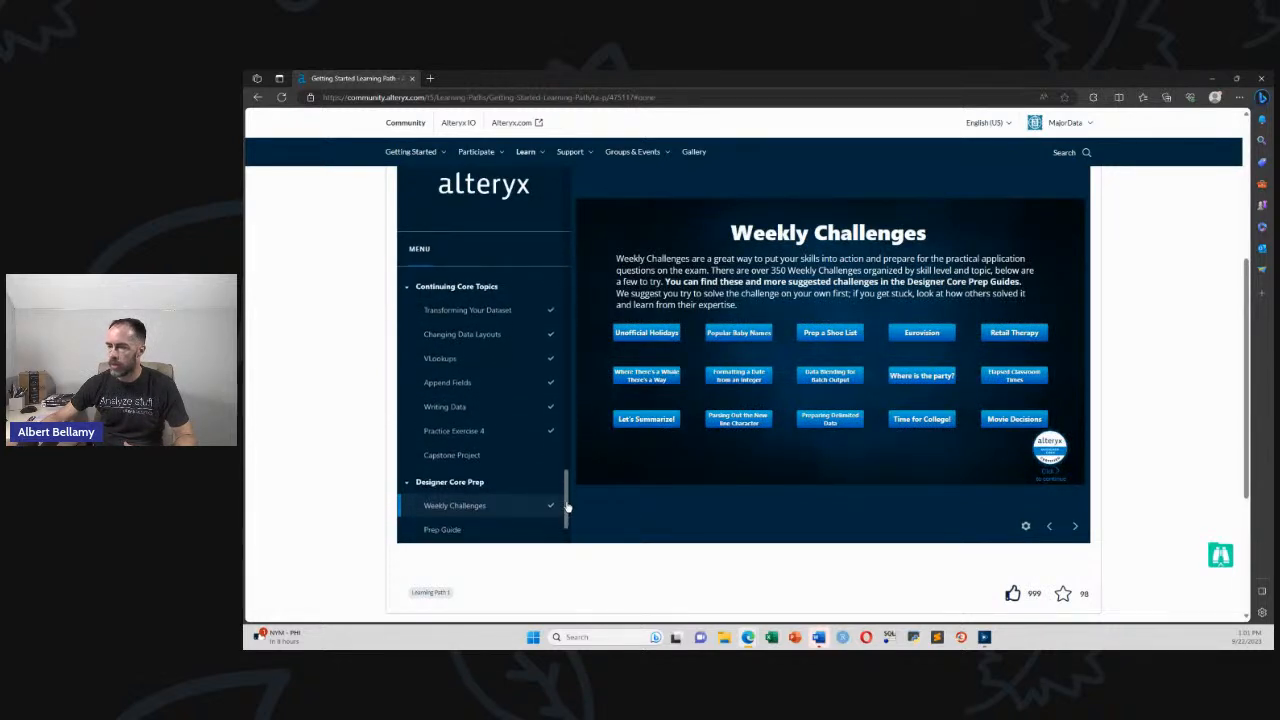
Go to the Transforming Your Dataset lesson and view its Append Fields slide
left_click(484, 312)
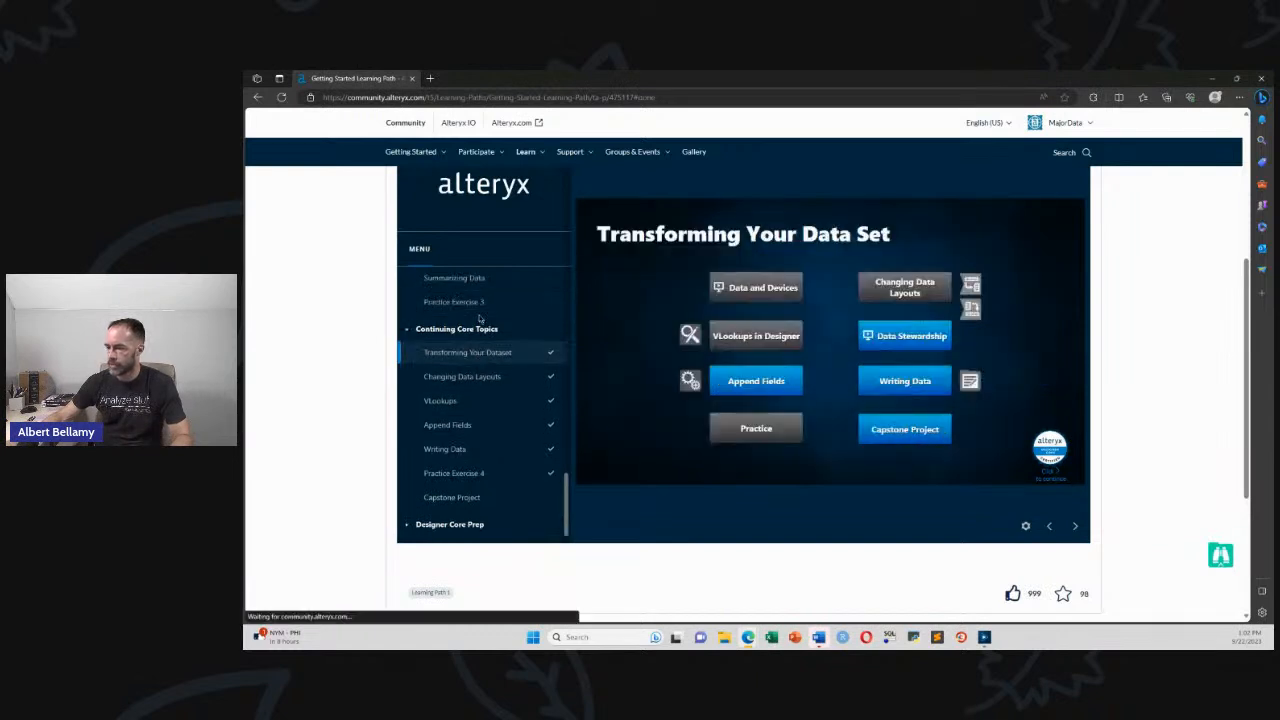
mouse_move(802, 340)
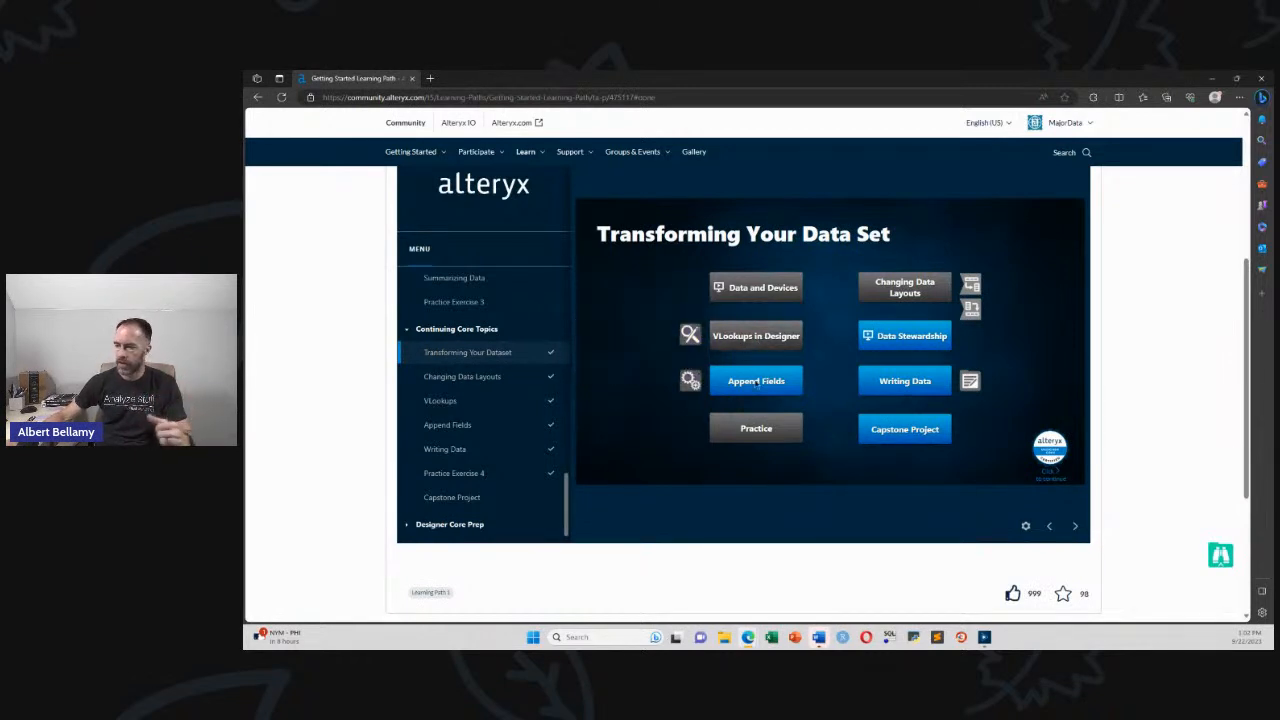
mouse_move(716, 390)
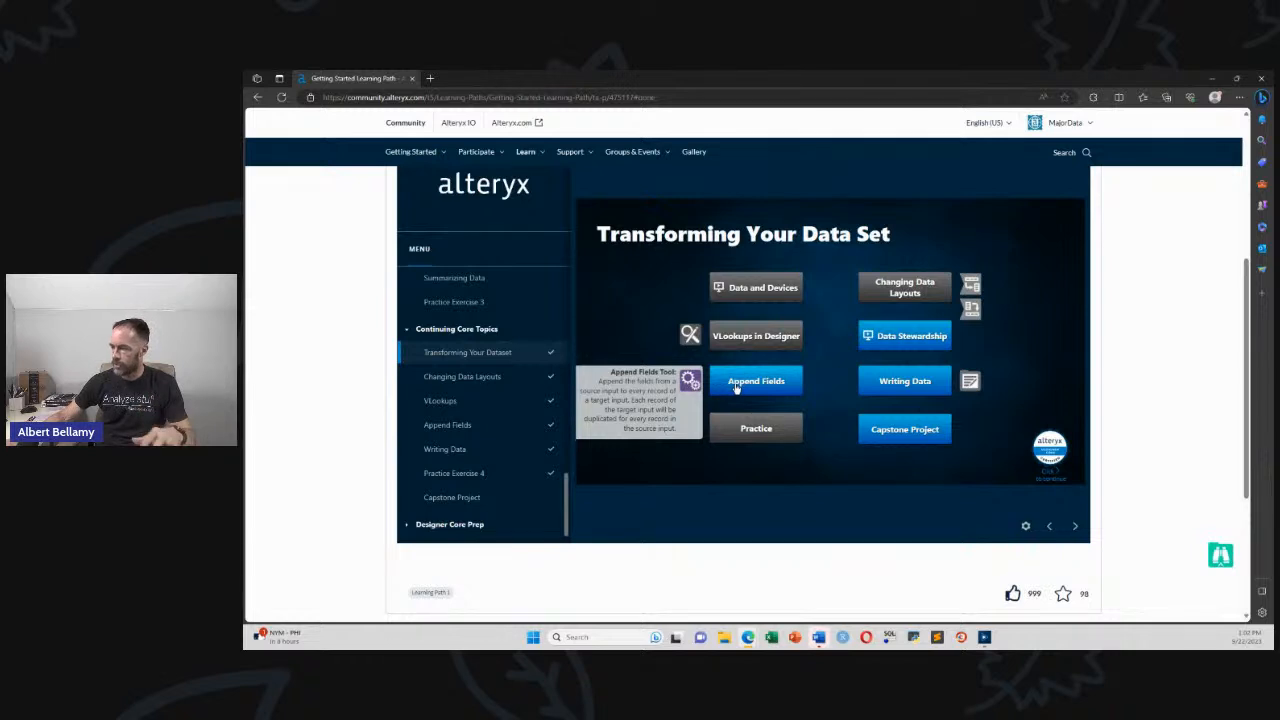
left_click(736, 388)
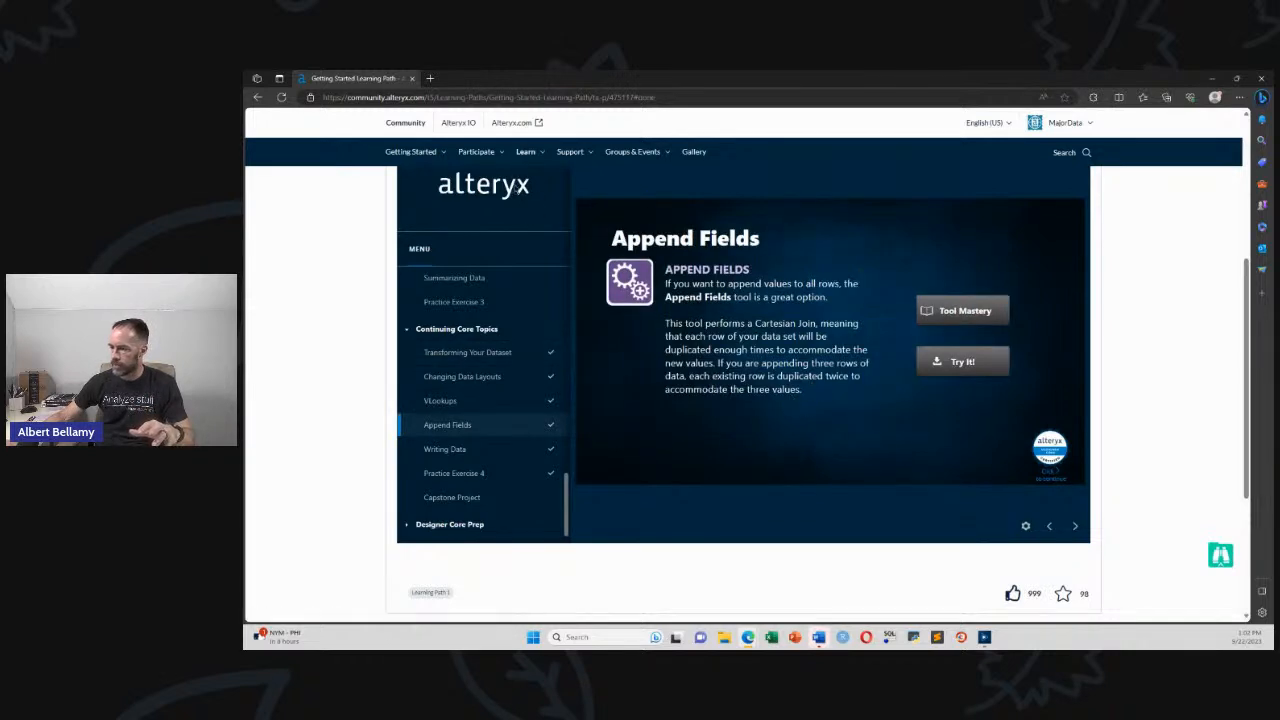
left_click(258, 97)
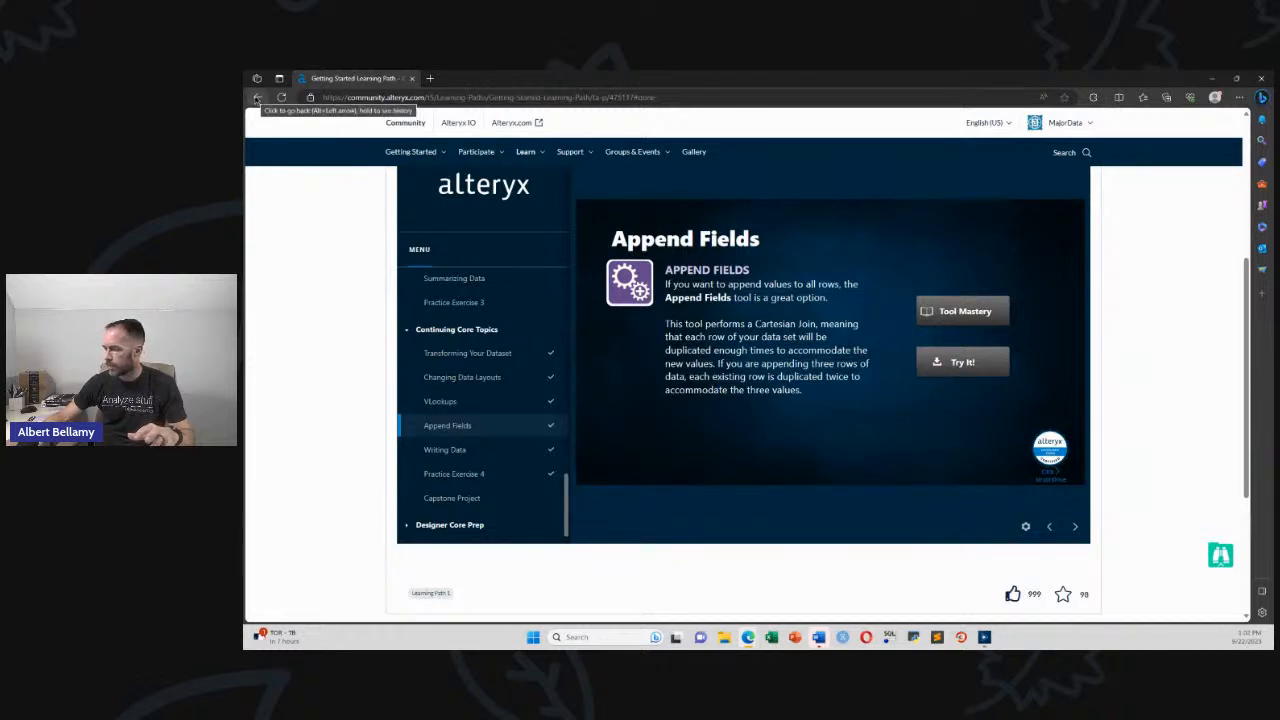
left_click(1049, 528)
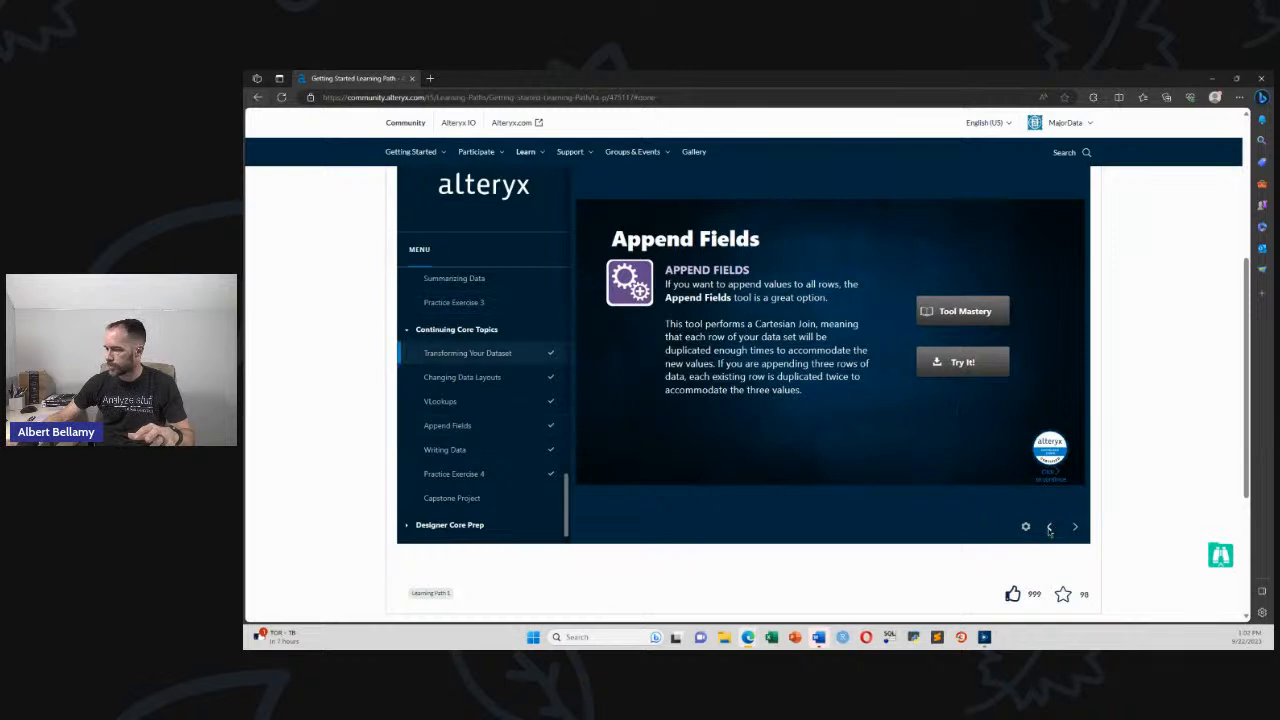
View the Writing Data slide, then launch the Data Stewardship interactive lesson in a new tab
mouse_move(912, 295)
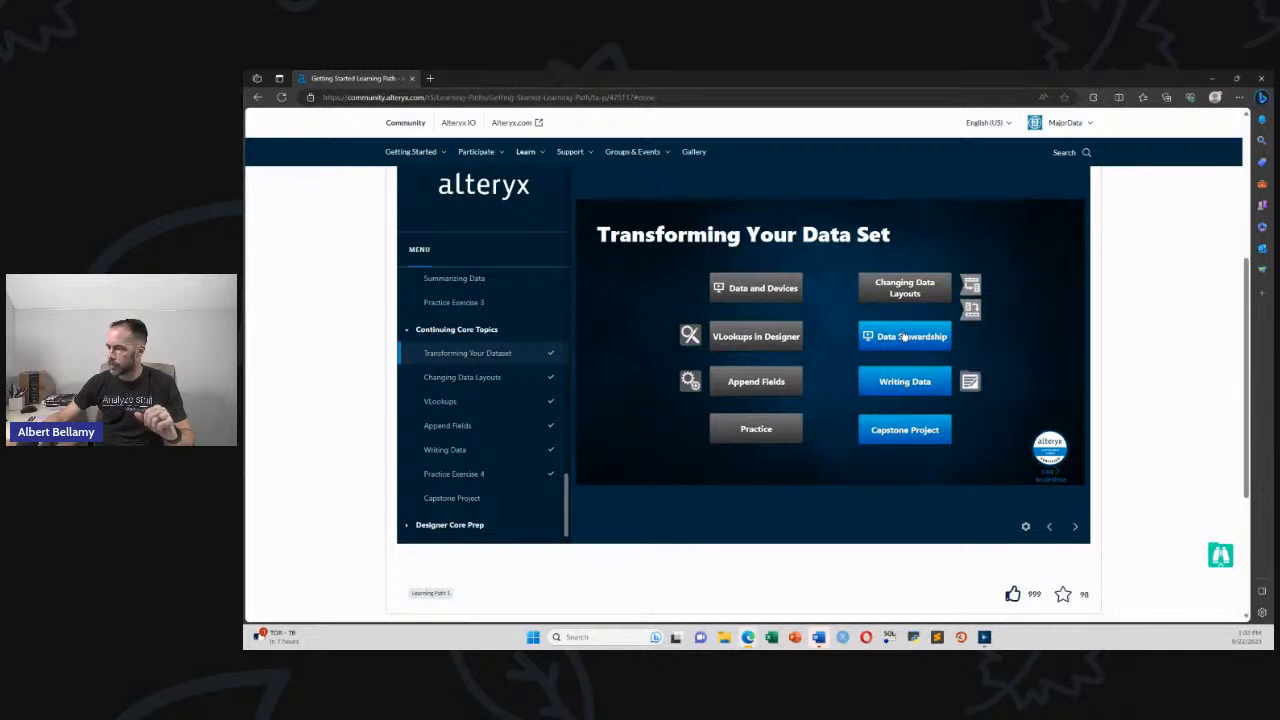
left_click(904, 383)
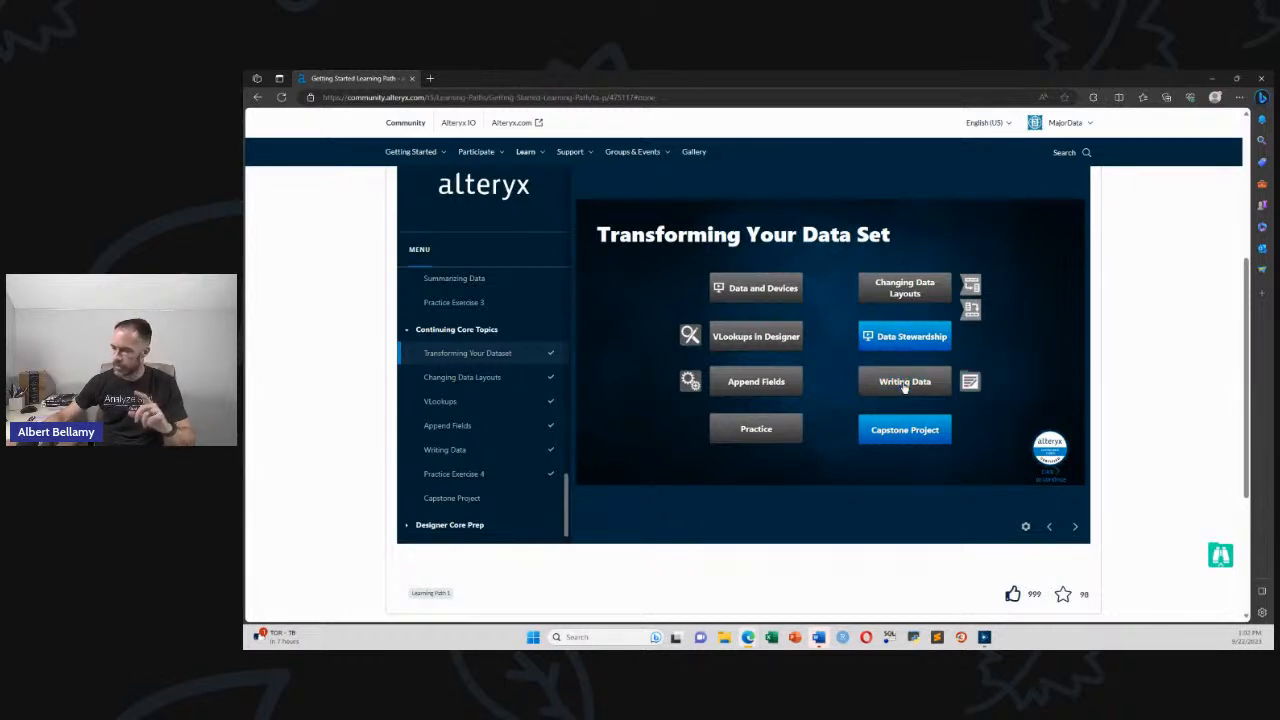
left_click(1049, 526)
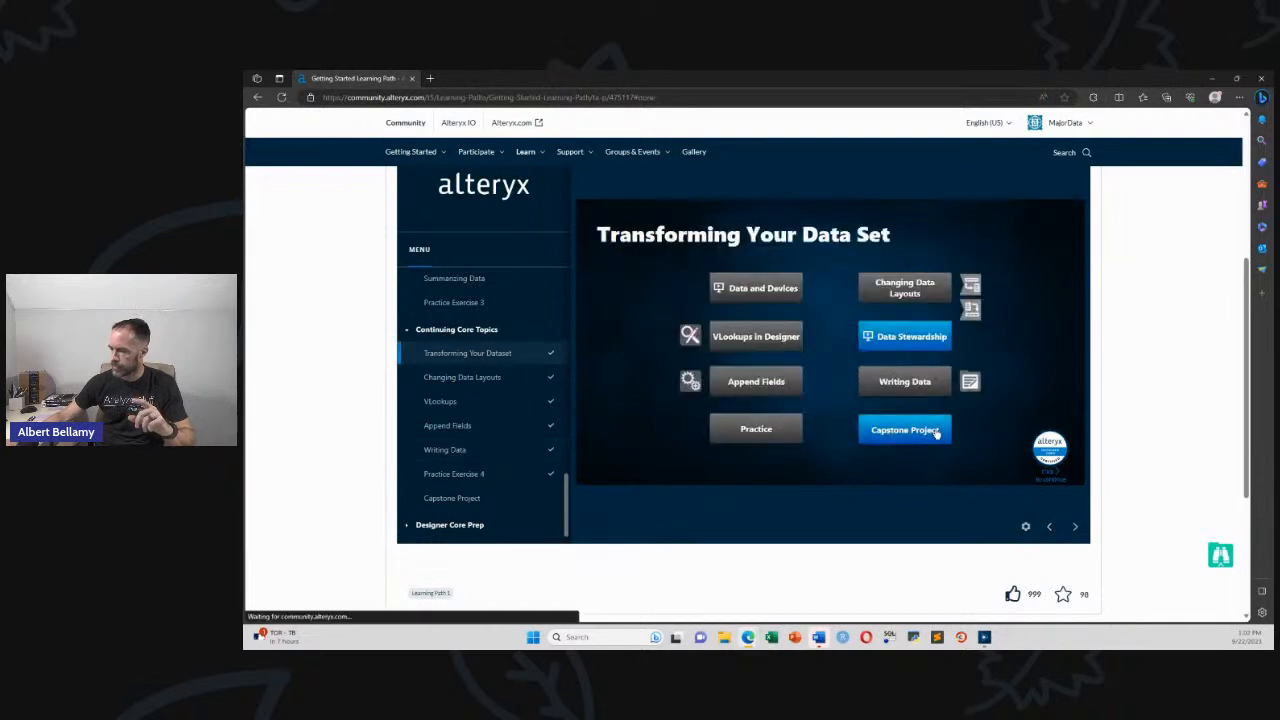
left_click(904, 338)
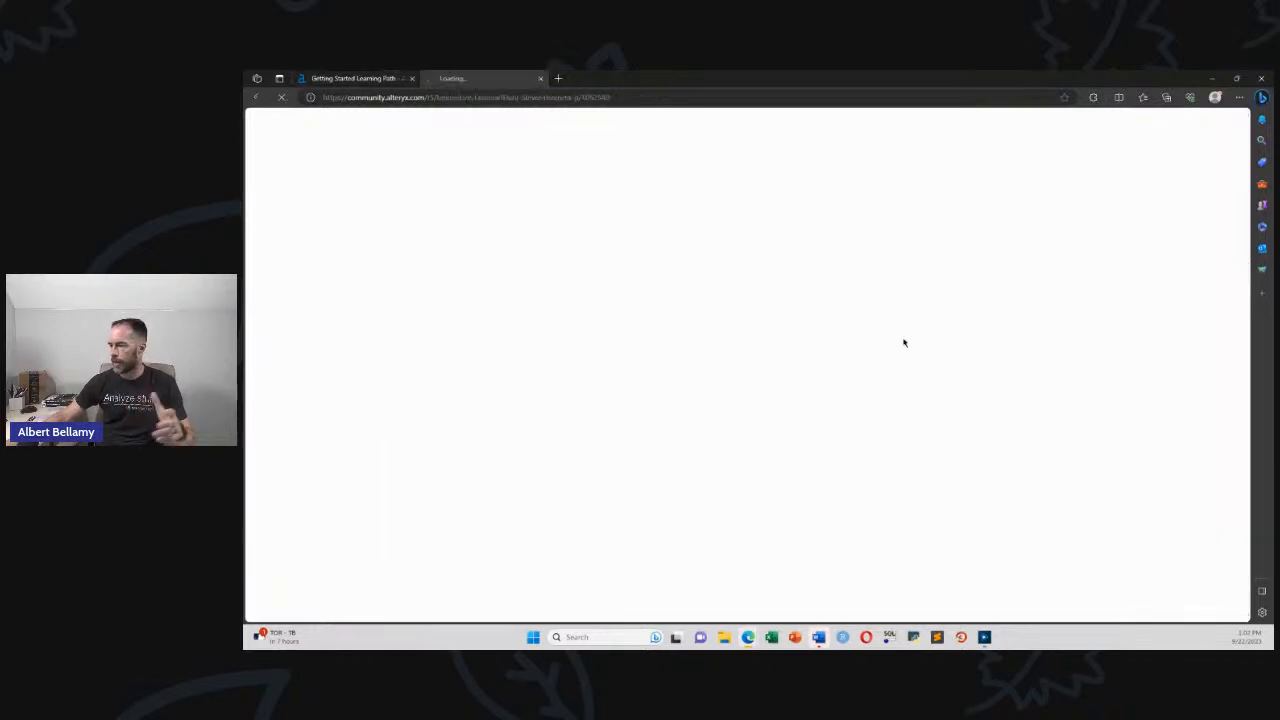
Close the Data Stewardship lesson tab and open a blank new browser tab
scroll(327, 445, "down", 5)
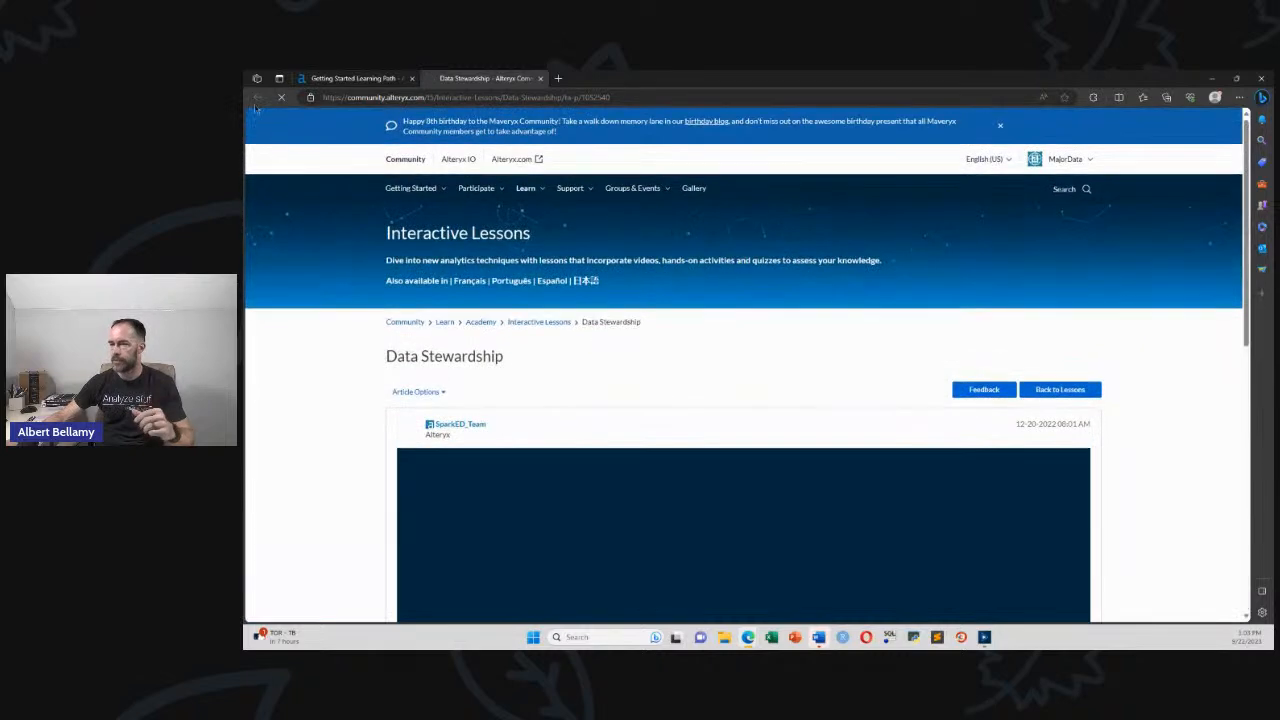
left_click(540, 78)
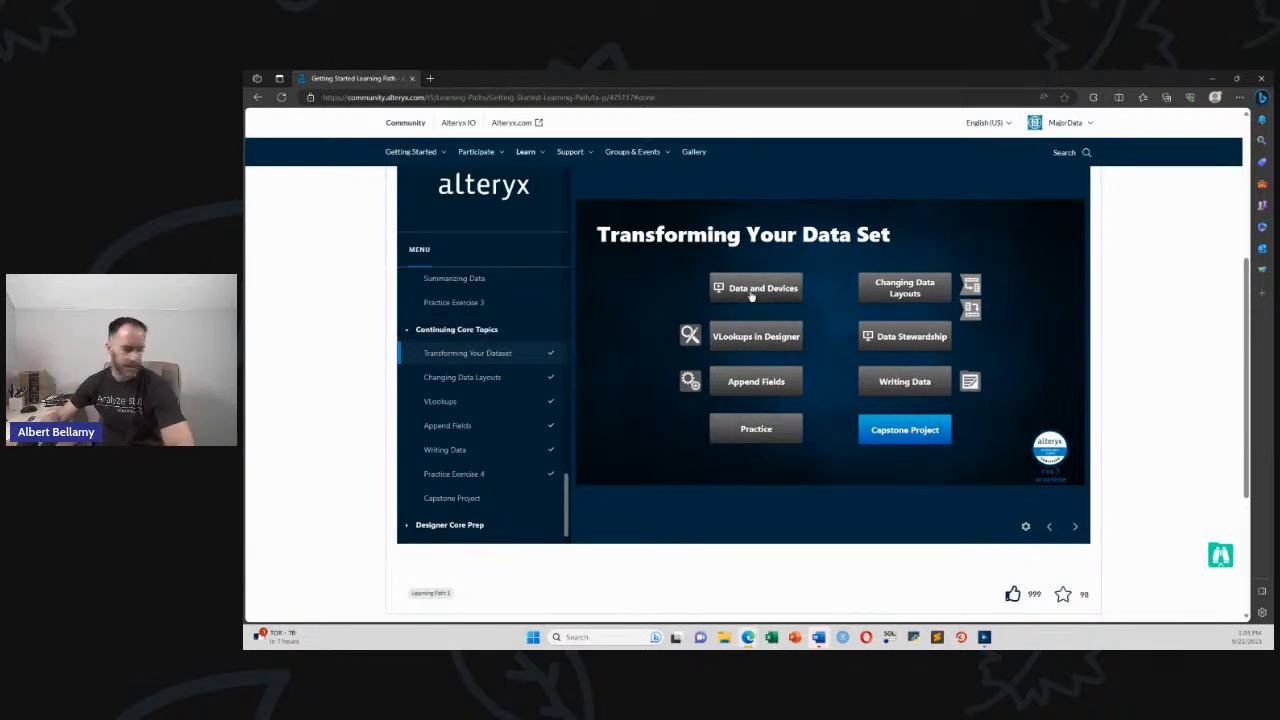
left_click(431, 78)
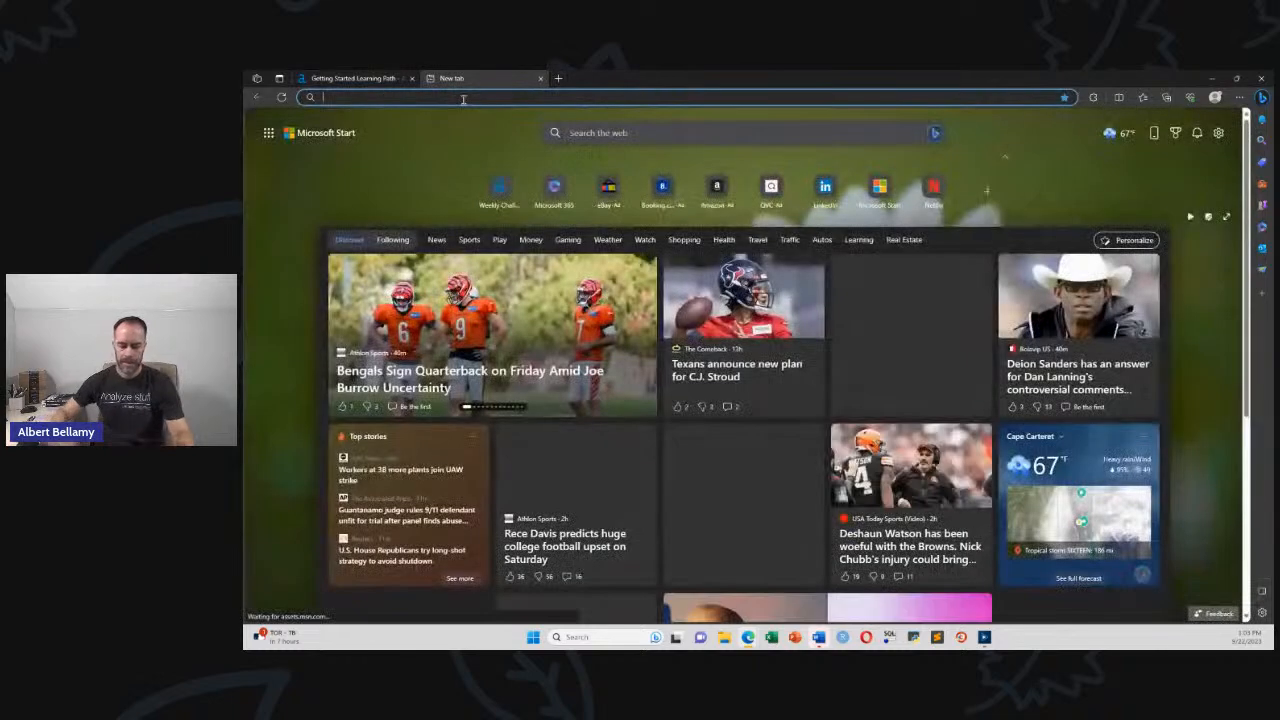
Load LinkedIn in the new tab, scroll the home feed and open Notifications
type("linkedin")
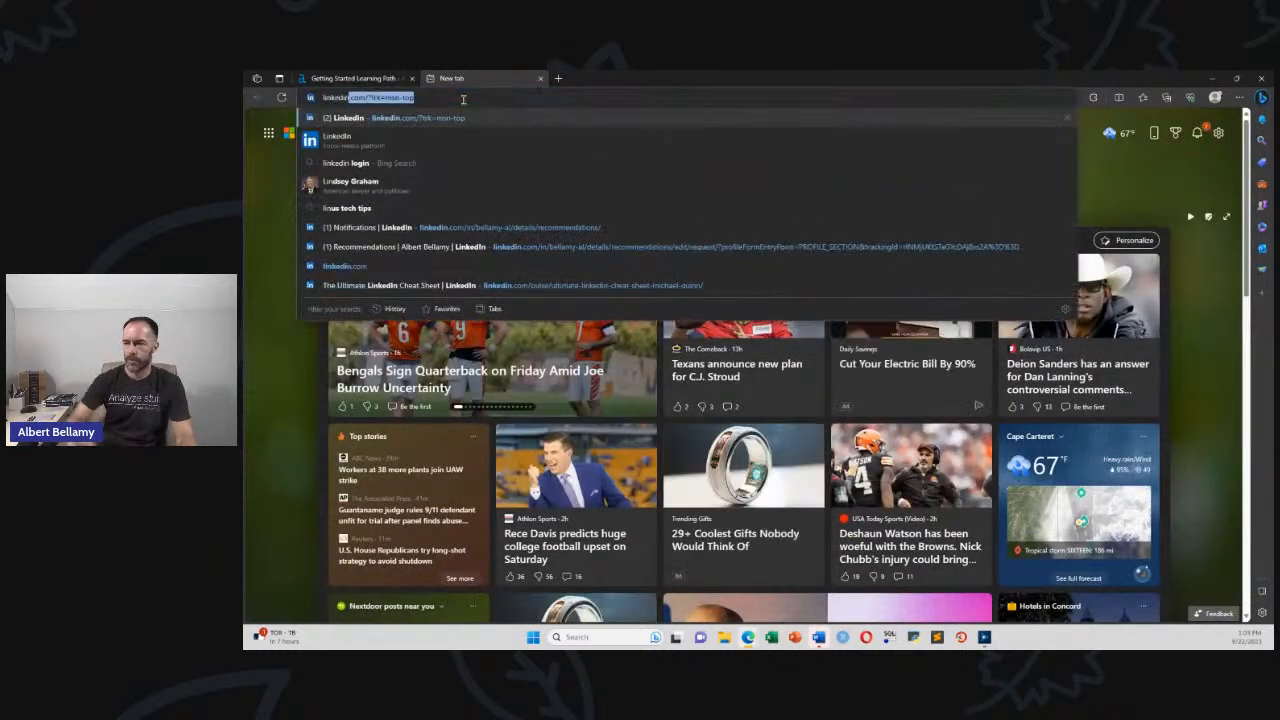
key("Return")
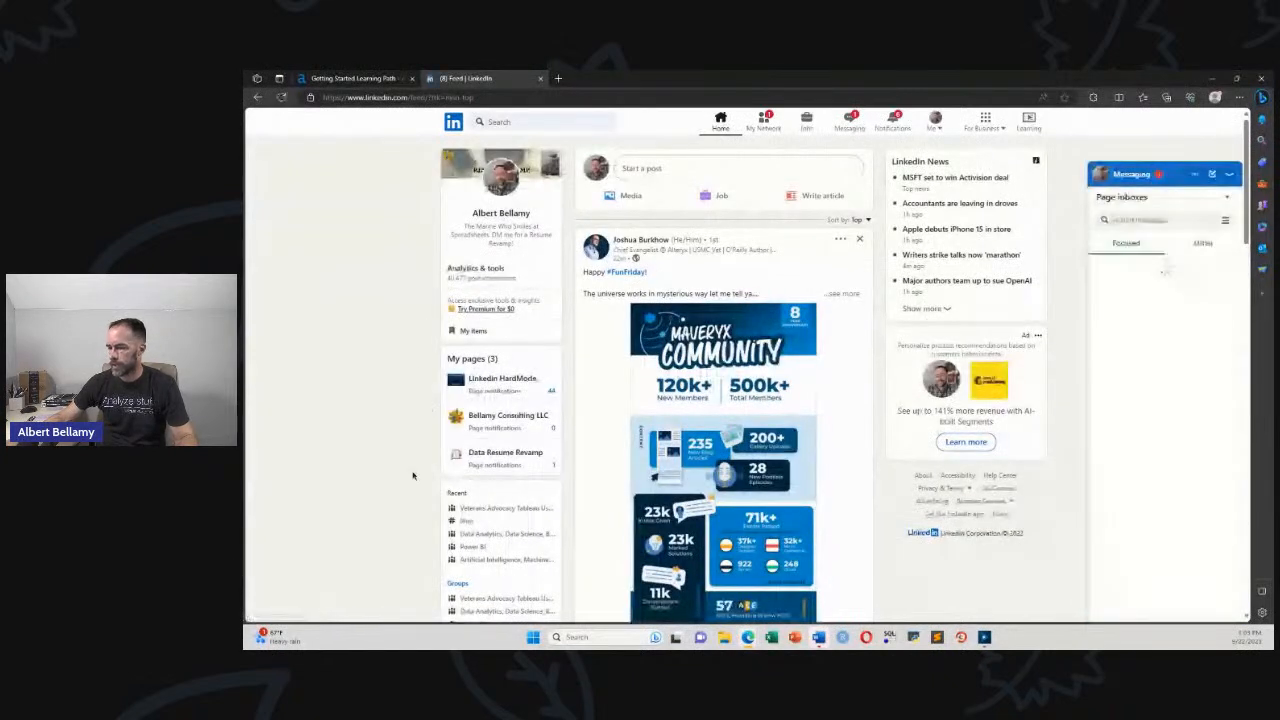
scroll(413, 476, "down", 3)
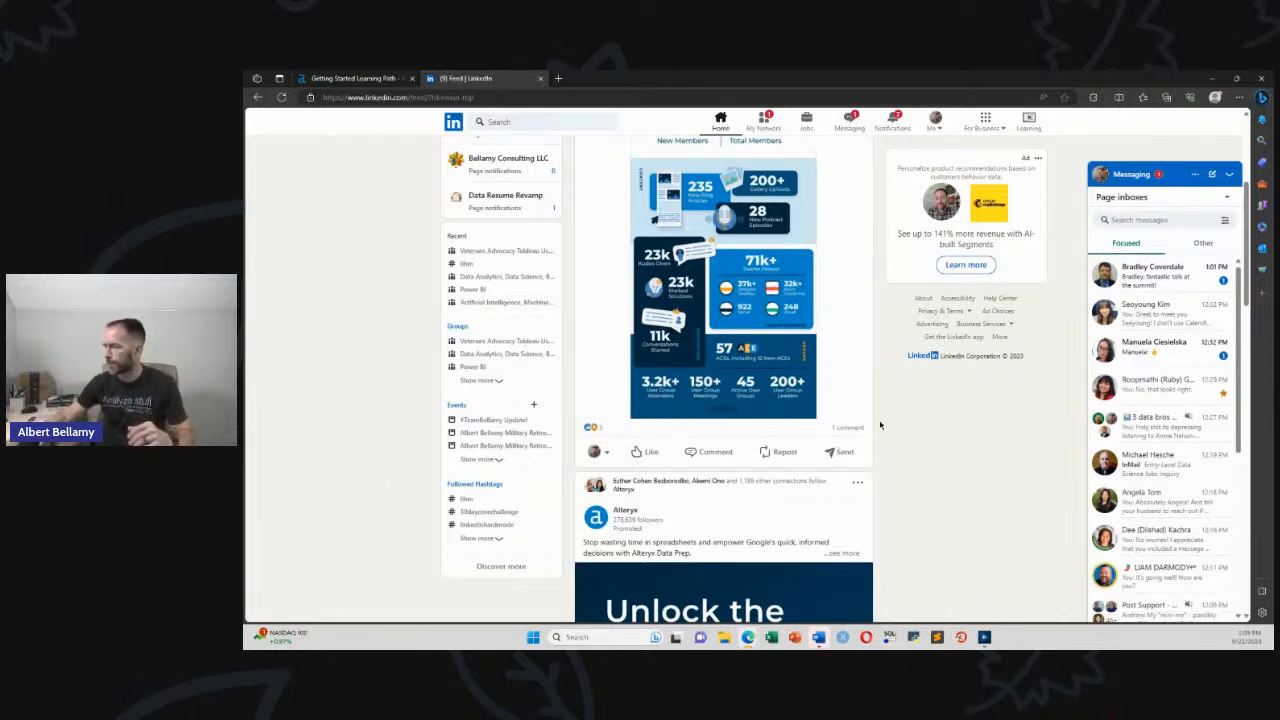
left_click(892, 122)
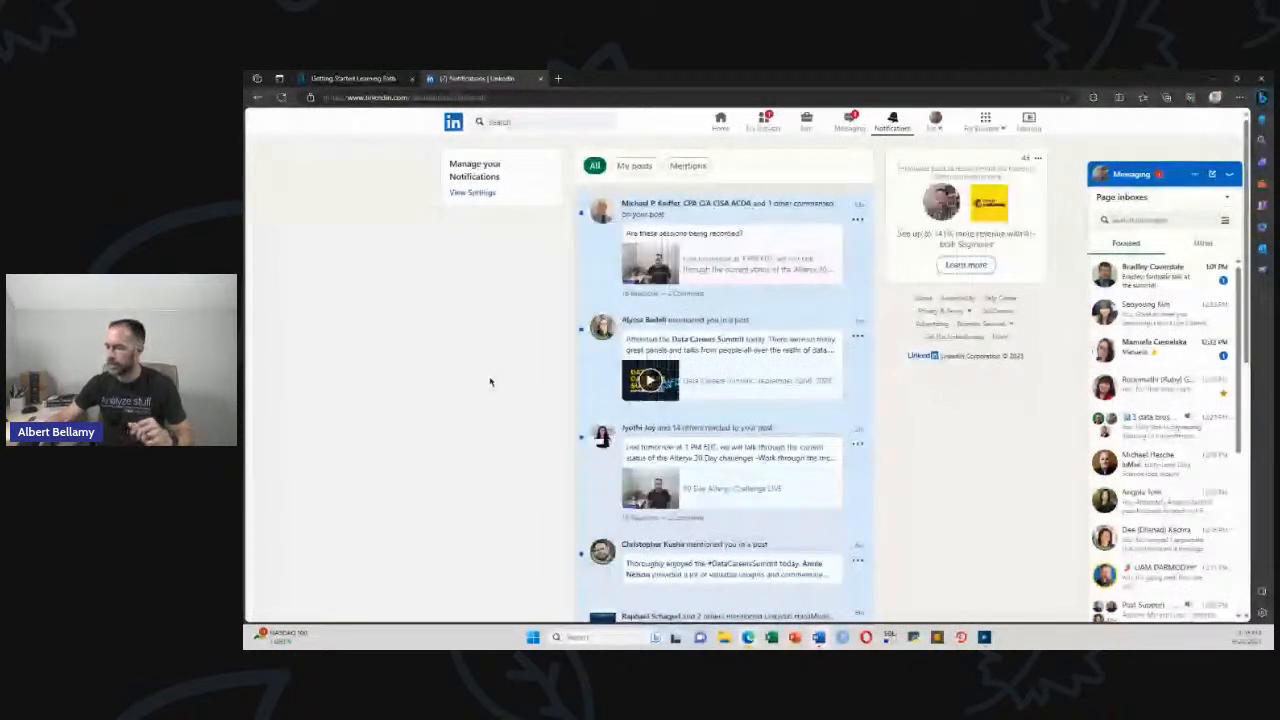
Scroll through the LinkedIn notifications, then close the LinkedIn tab
scroll(490, 381, "down", 3)
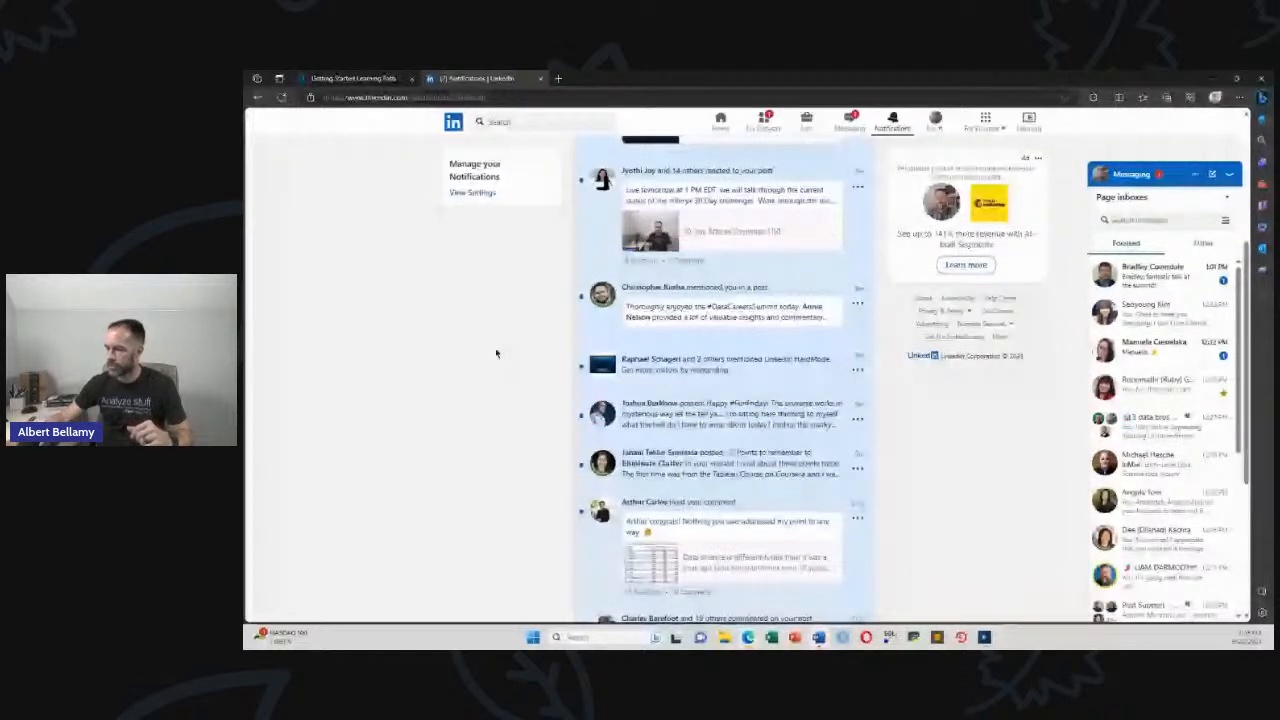
scroll(496, 353, "down", 1)
scroll(496, 353, "up", 4)
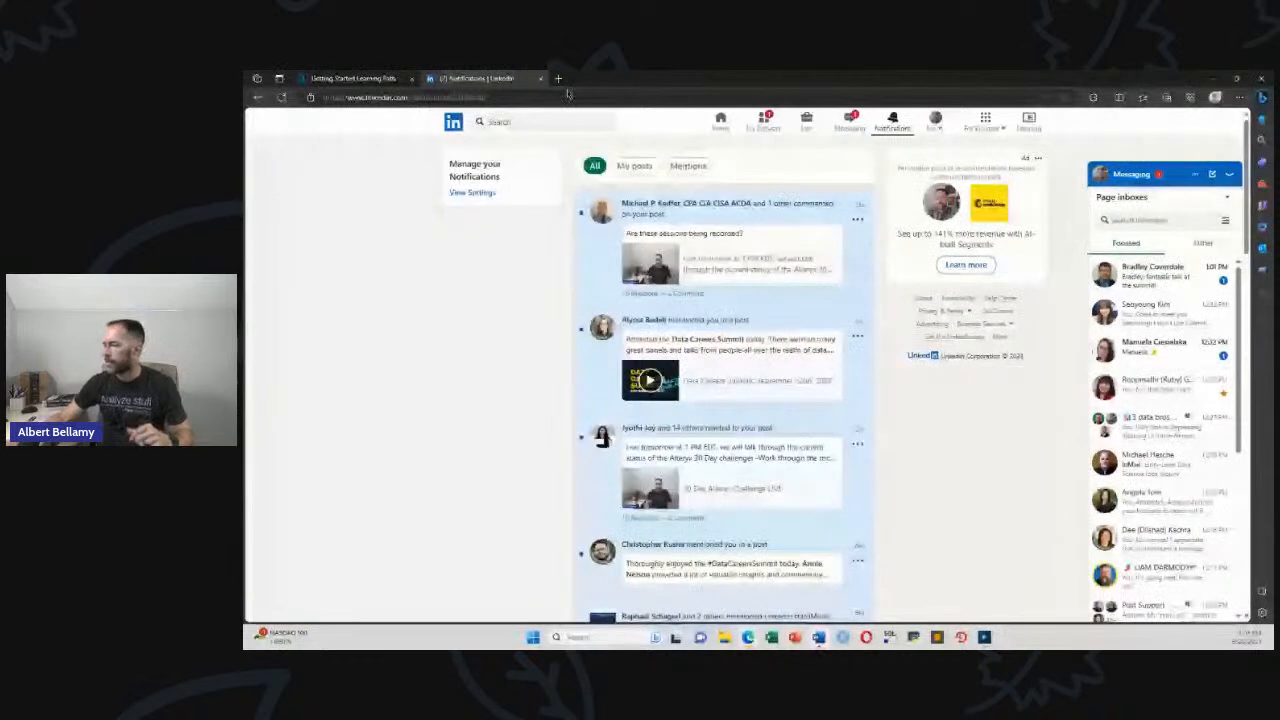
left_click(540, 78)
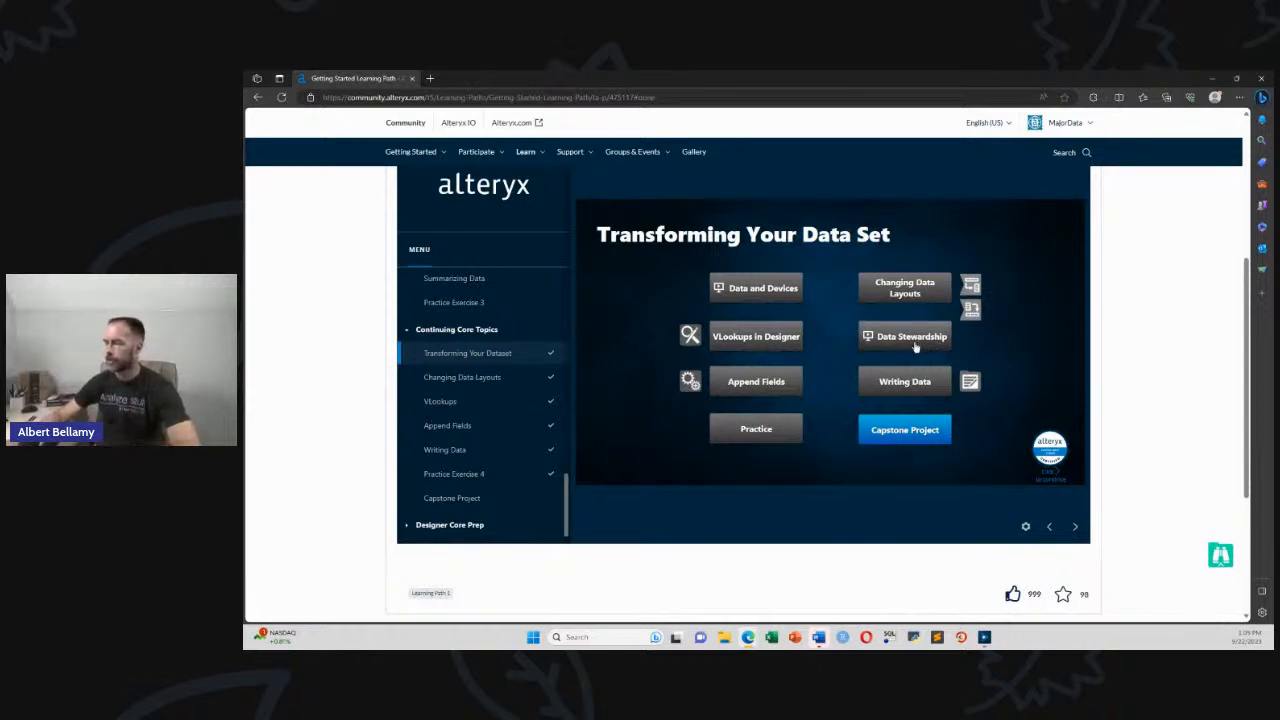
Open the Changing Data Layouts slide from the Transforming Your Data Set lesson
mouse_move(900, 294)
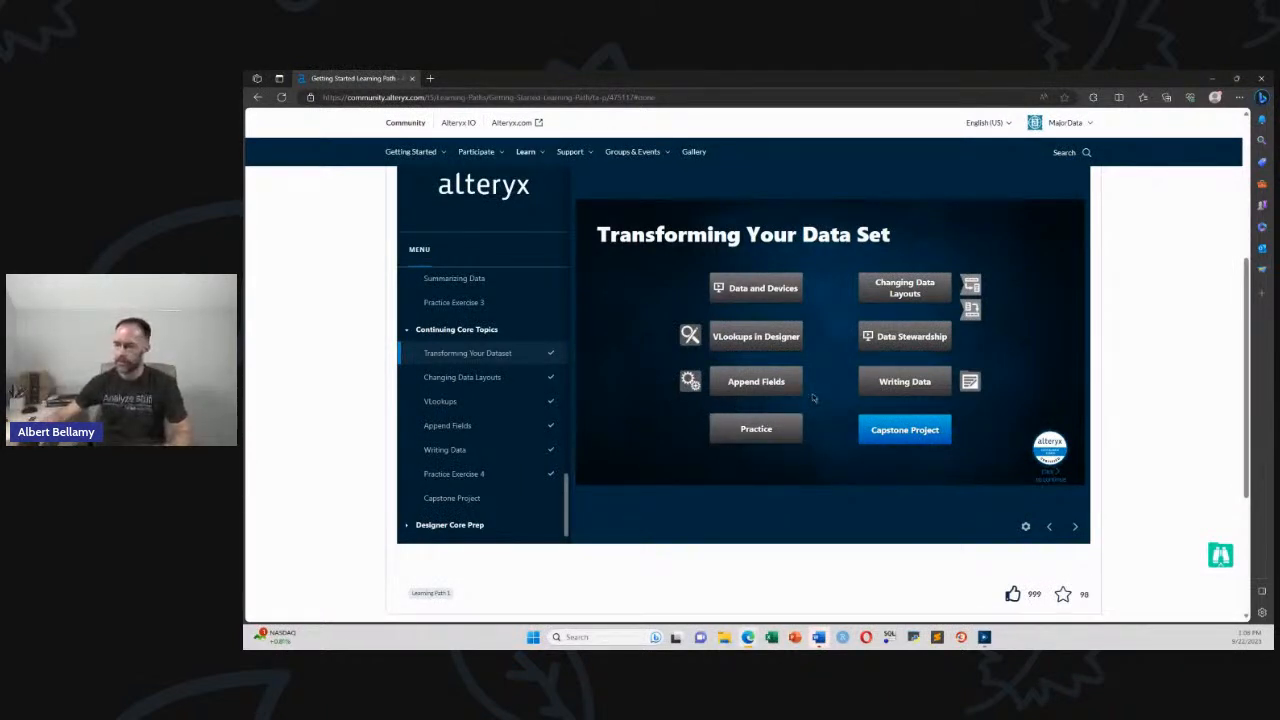
left_click(897, 293)
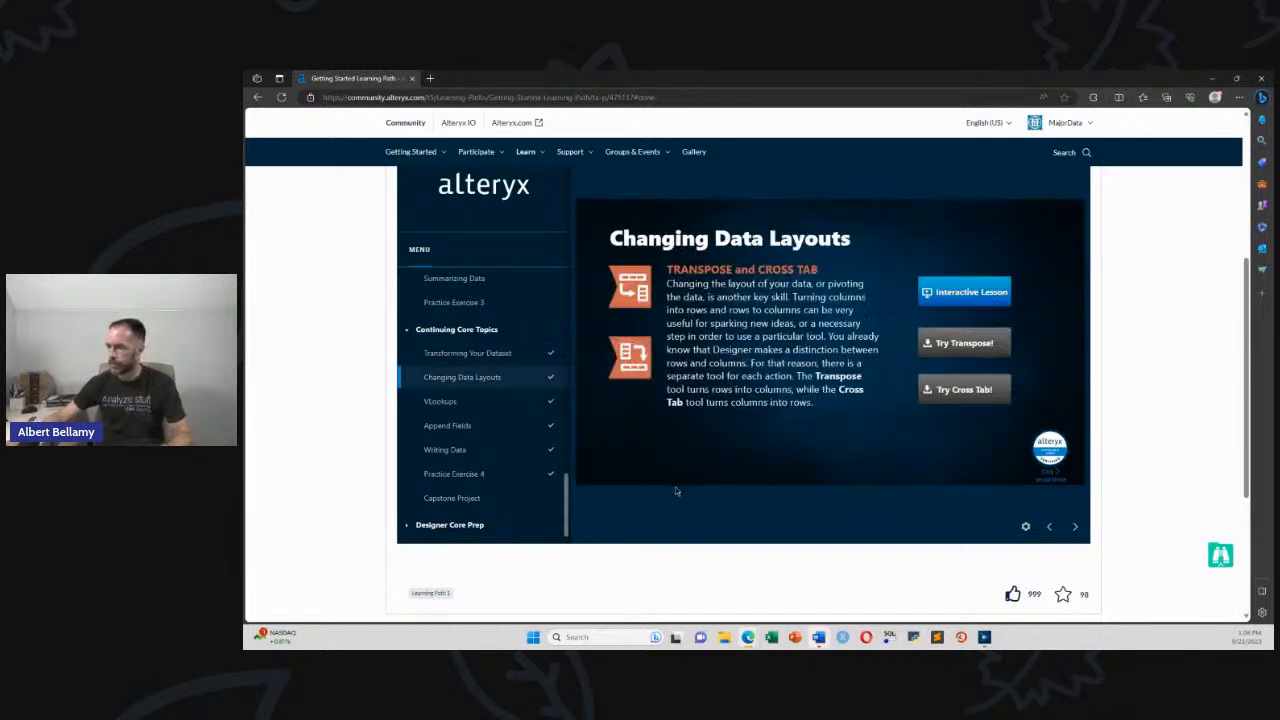
Open the Changing Data Layouts interactive lesson, select its web address, and return to the course tab
left_click(943, 292)
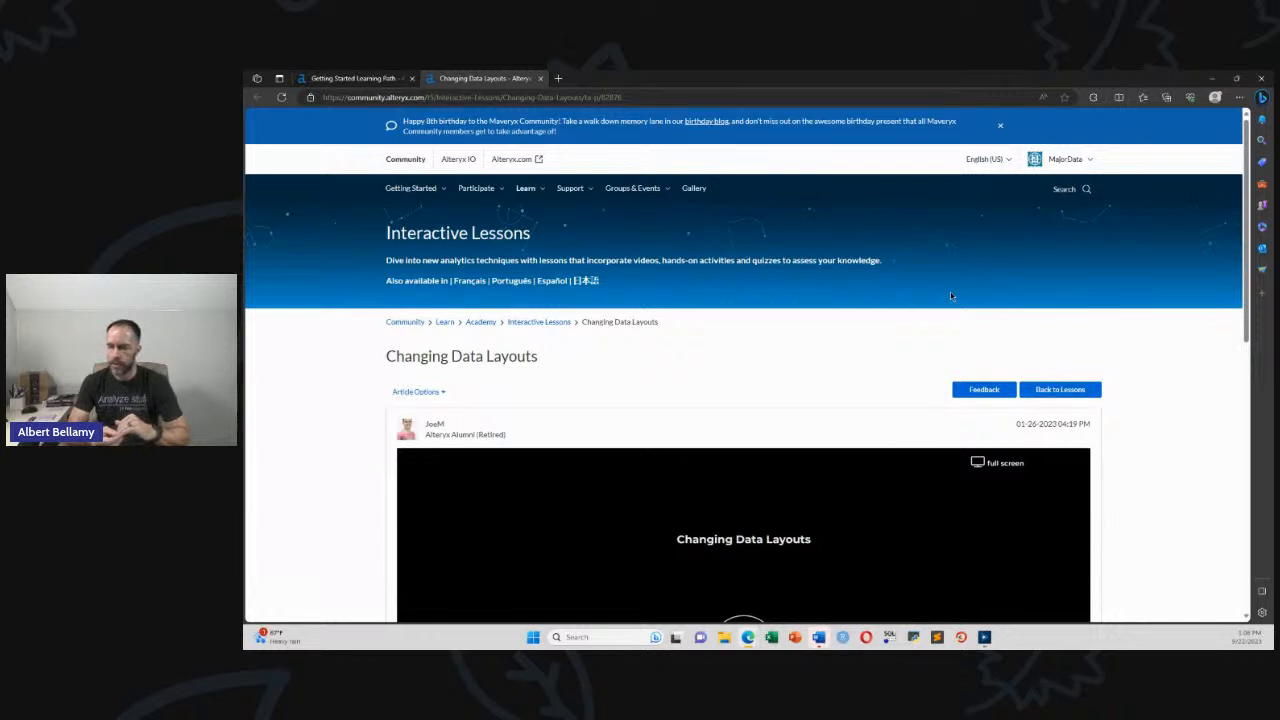
left_click(647, 98)
key("ctrl+shift+Tab")
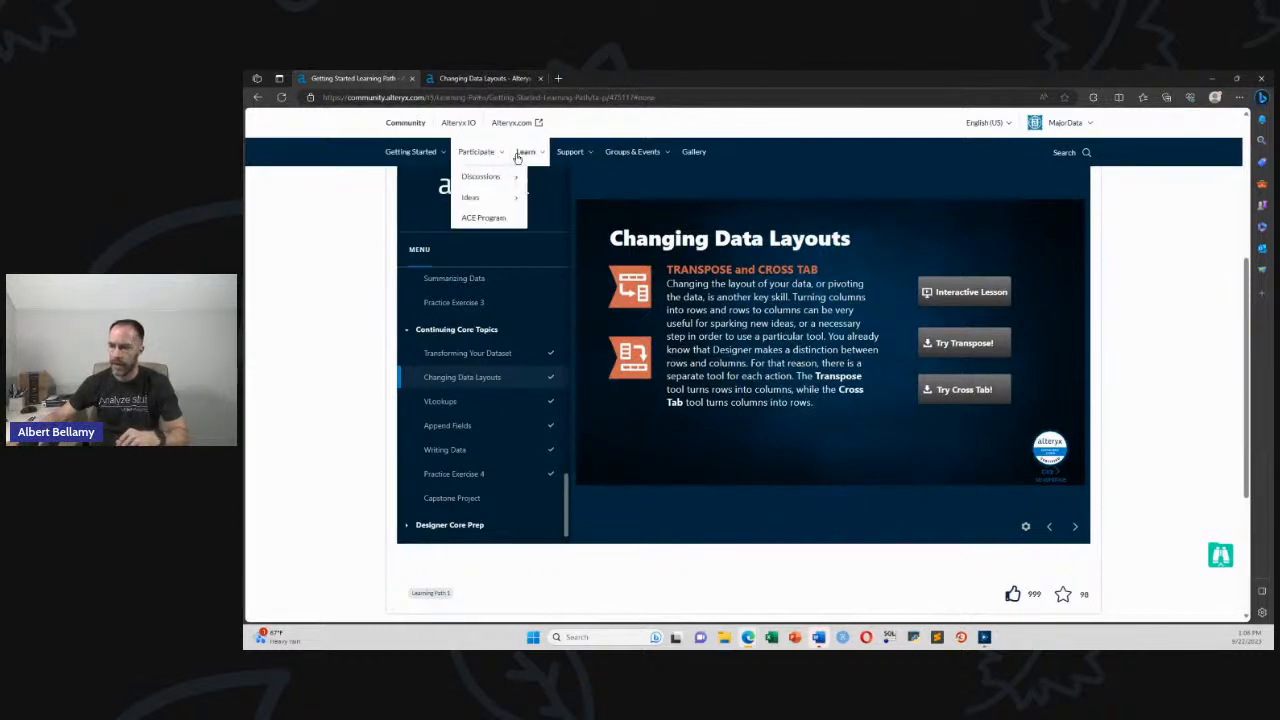
Go to the Learning Paths overview page via Learn > Academy and select its address
mouse_move(517, 158)
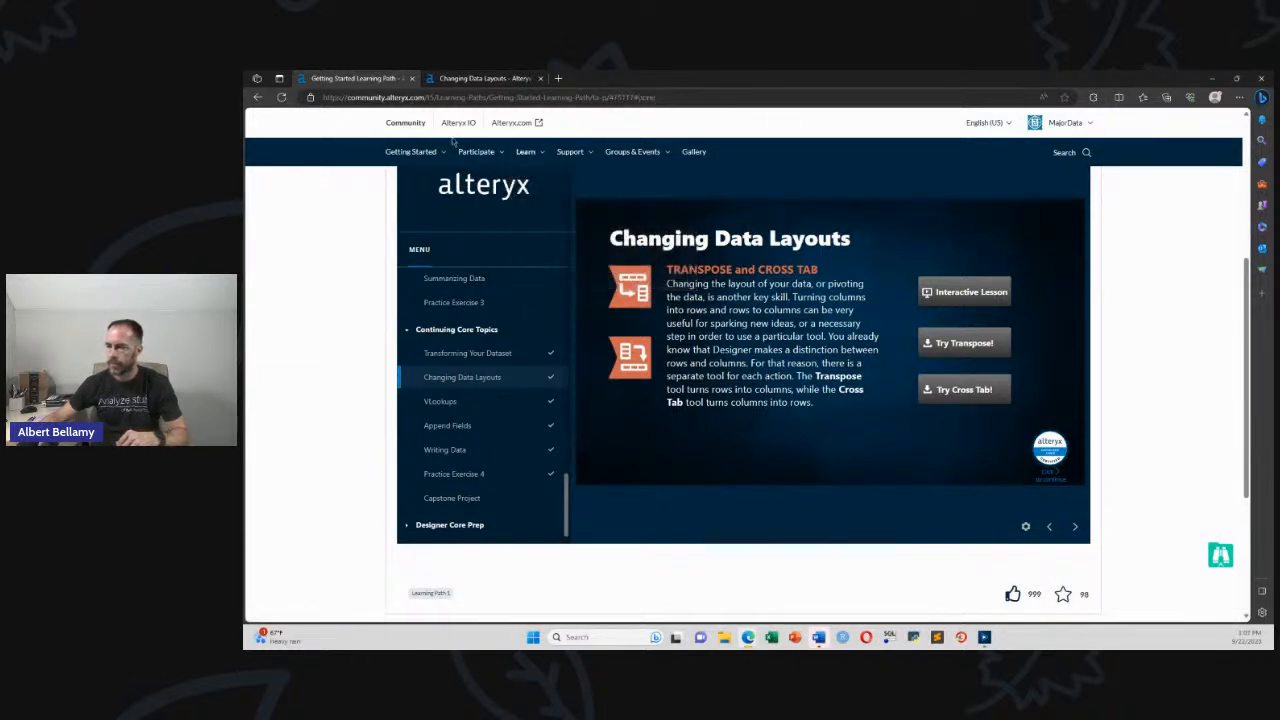
left_click(643, 170)
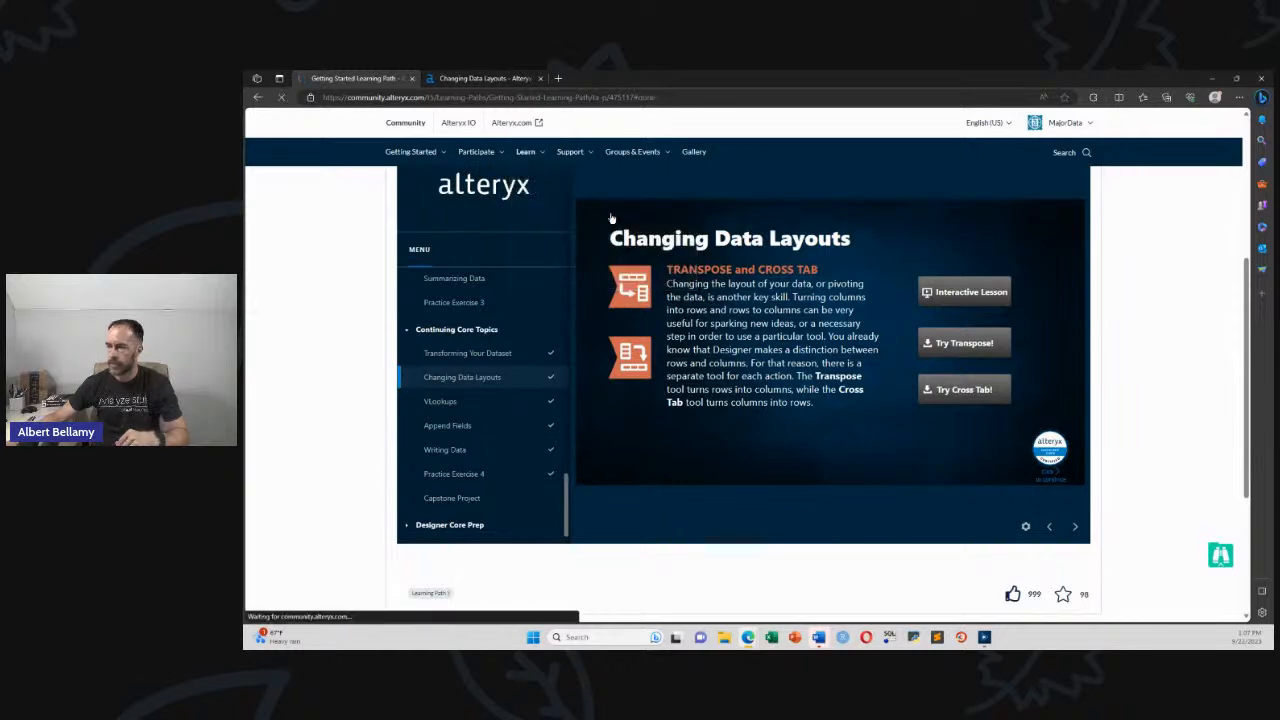
left_click(580, 97)
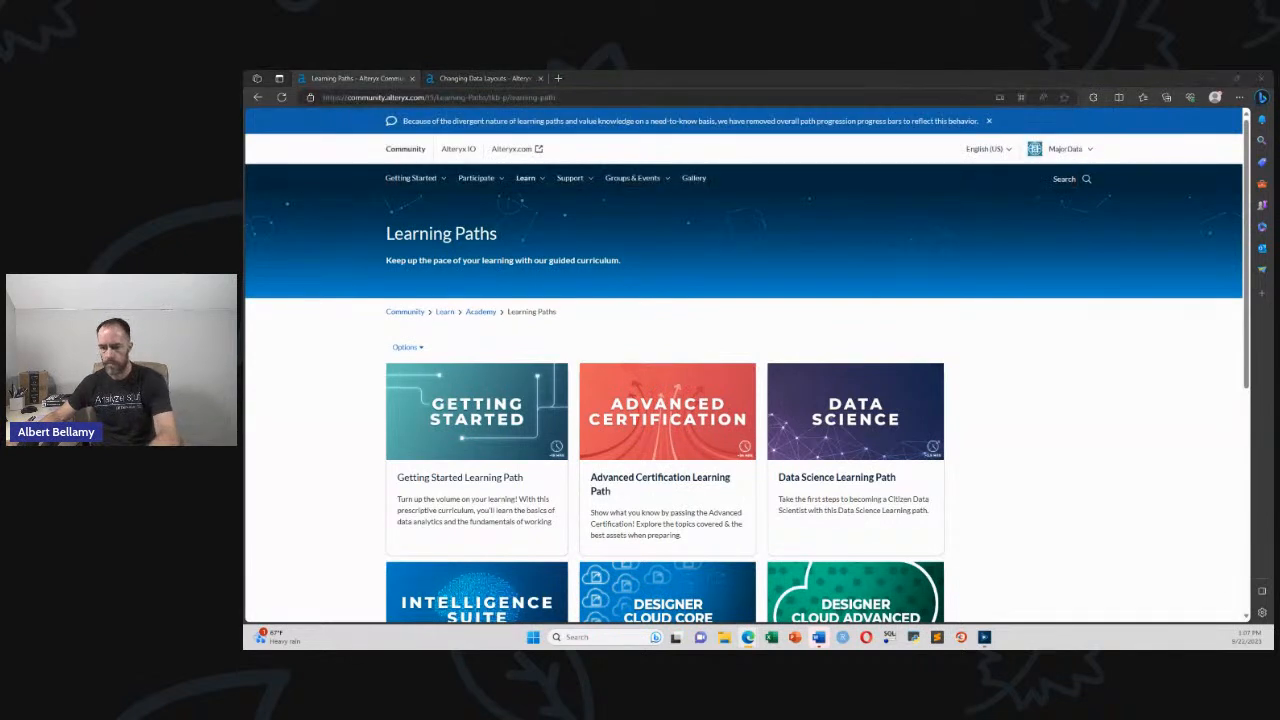
Return to and resume the Getting Started Learning Path, then view the Changing Data Layouts lesson video
left_click(256, 97)
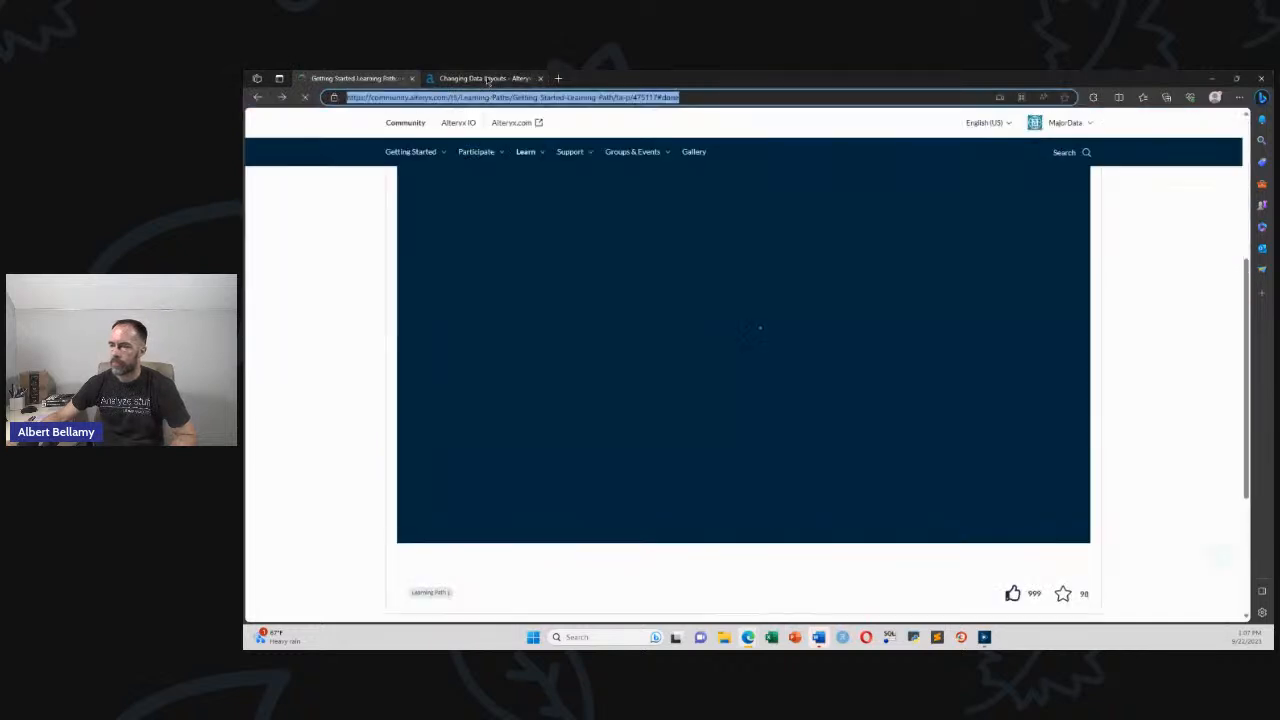
left_click(749, 370)
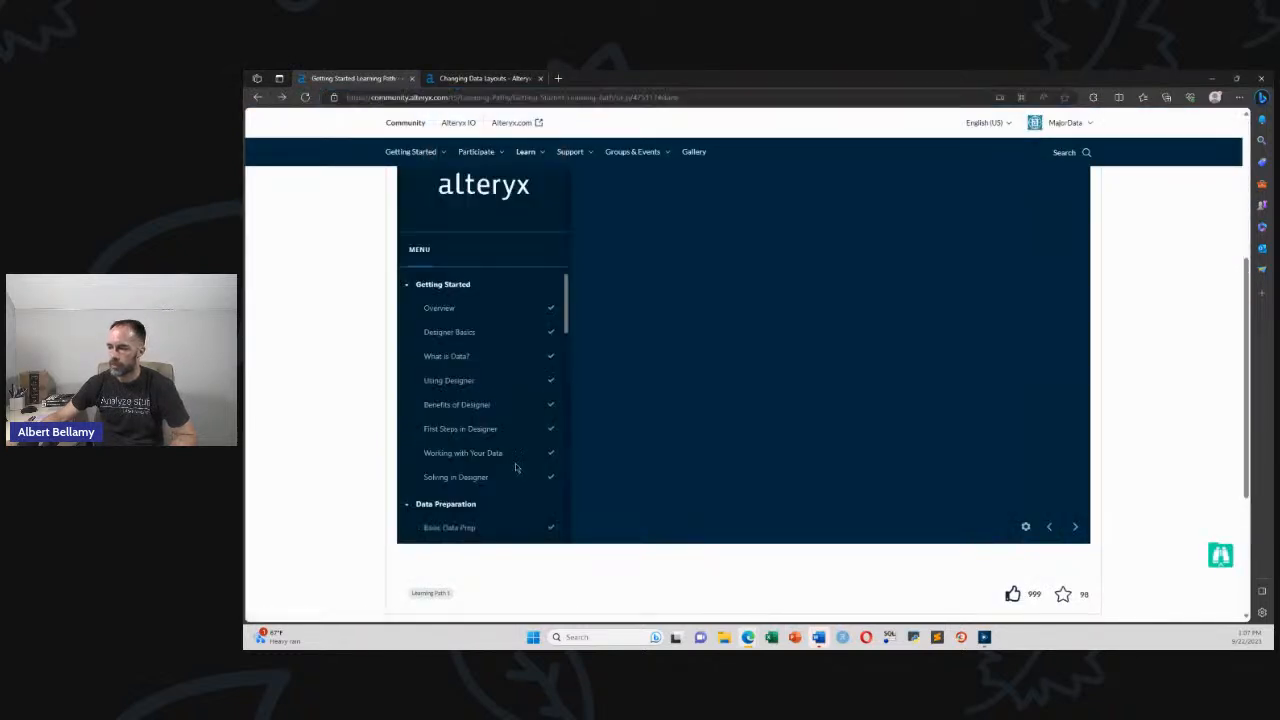
left_click(492, 78)
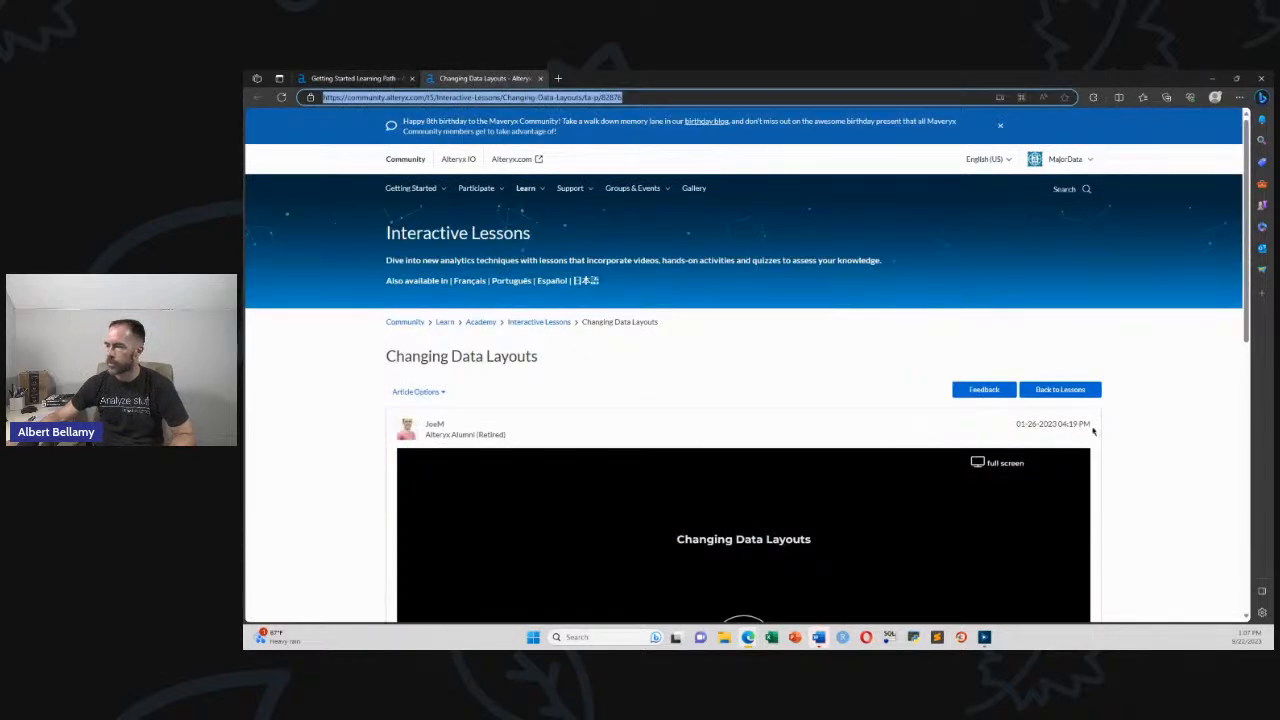
scroll(1107, 424, "down", 5)
scroll(1103, 423, "up", 5)
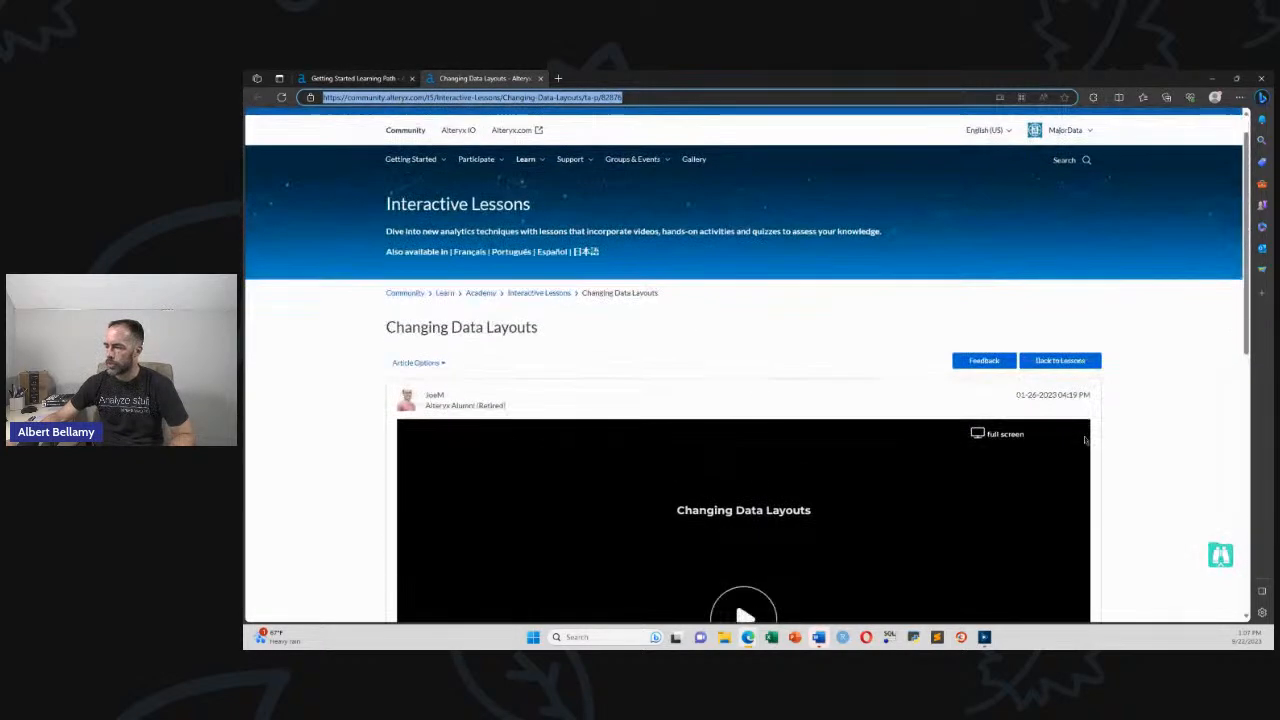
scroll(1095, 430, "down", 3)
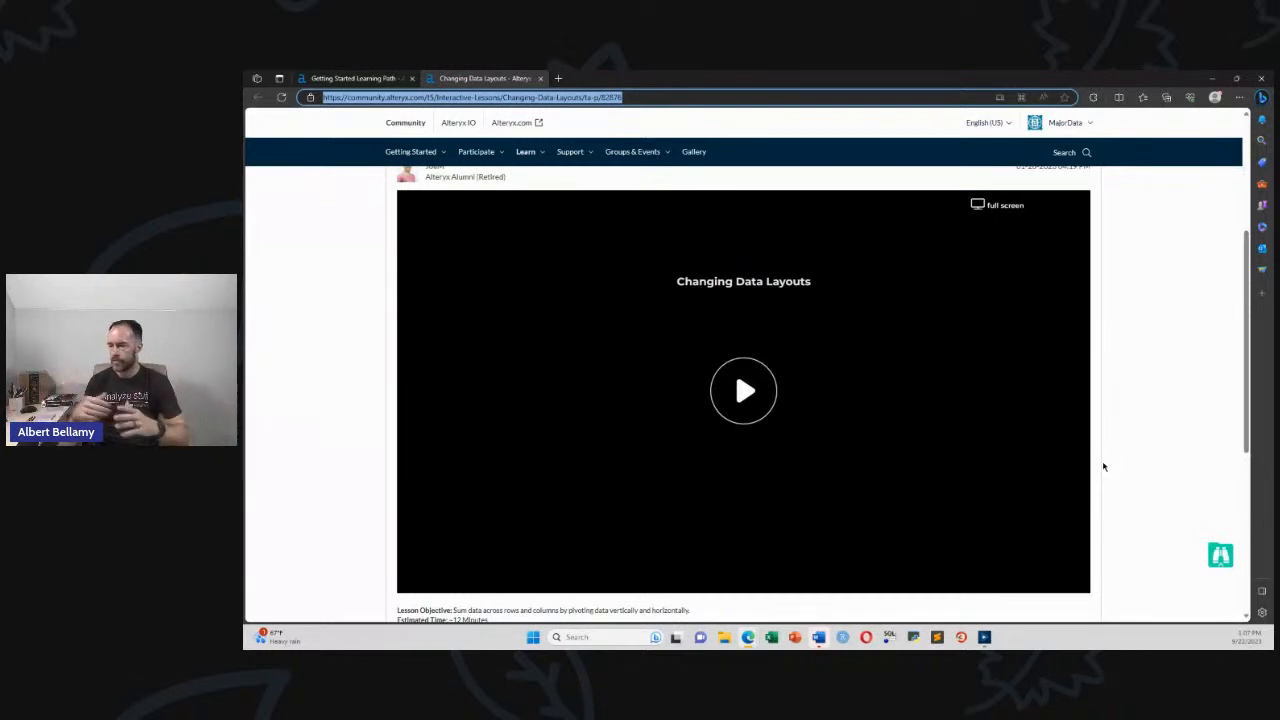
Play the Changing Data Layouts video, close its tab, and switch to the Practice Exercise 4 workflow in Alteryx Designer
left_click(756, 391)
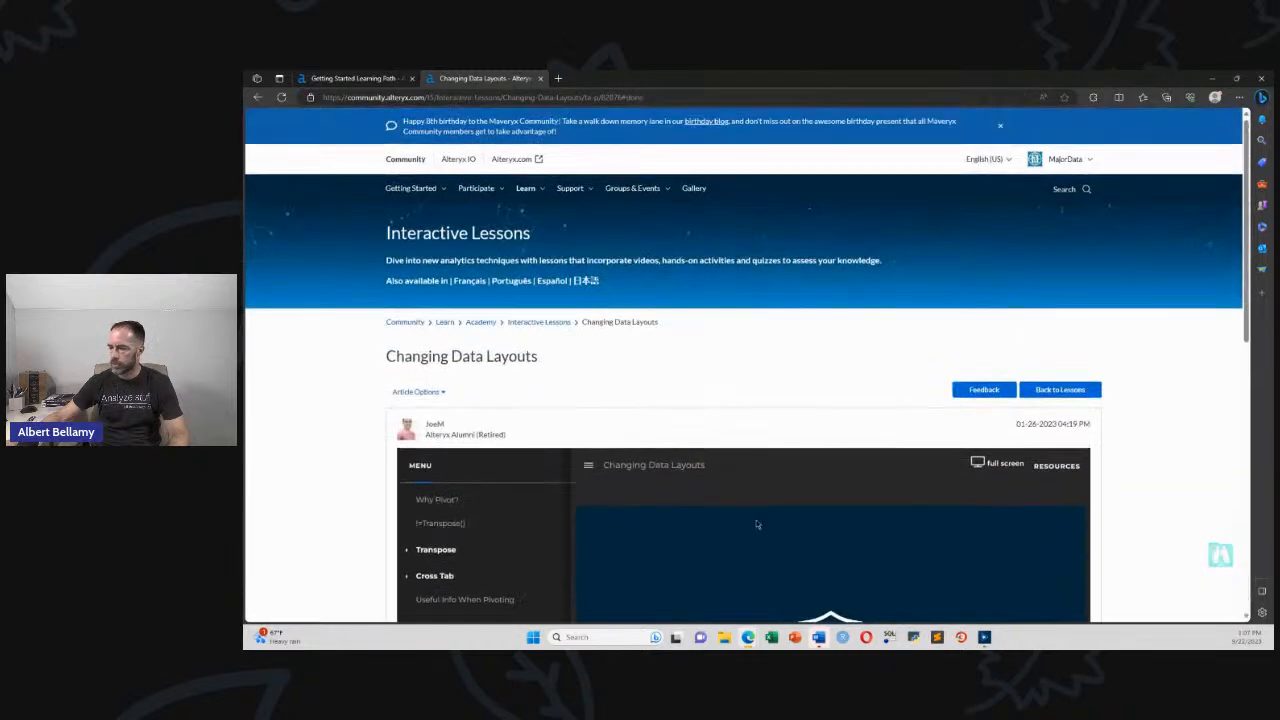
scroll(757, 524, "down", 5)
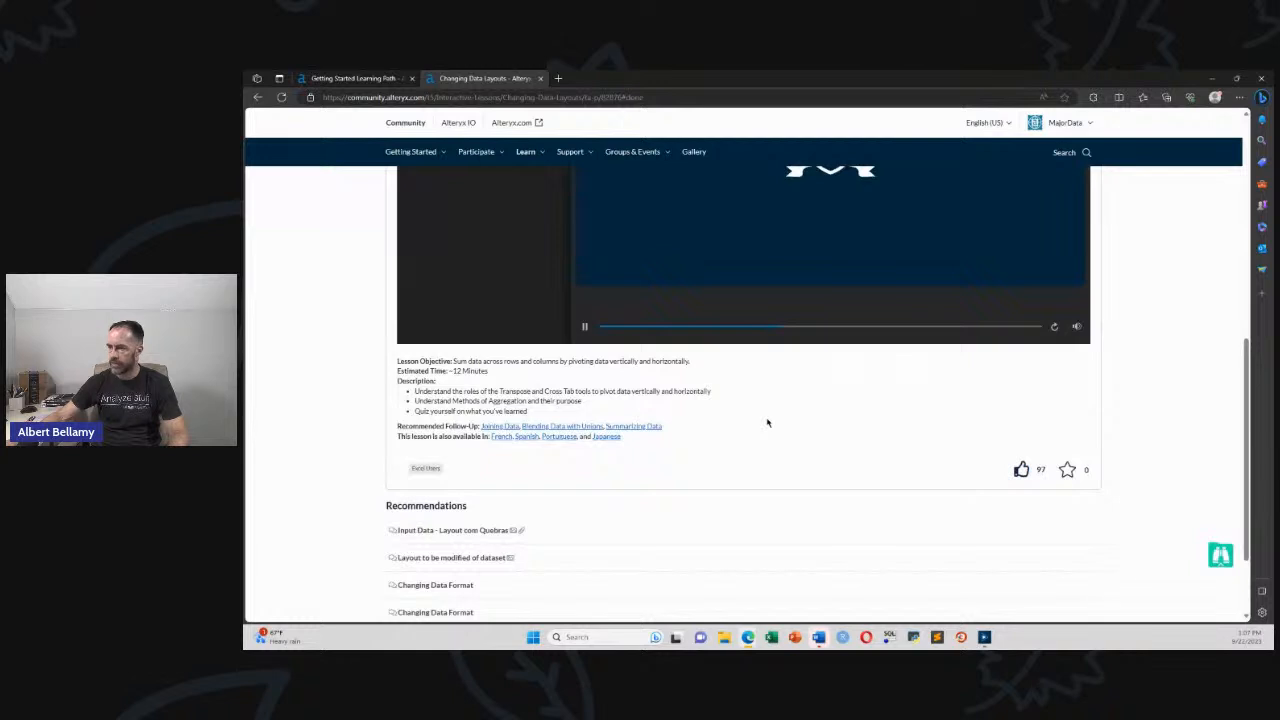
scroll(767, 423, "up", 5)
left_click(540, 78)
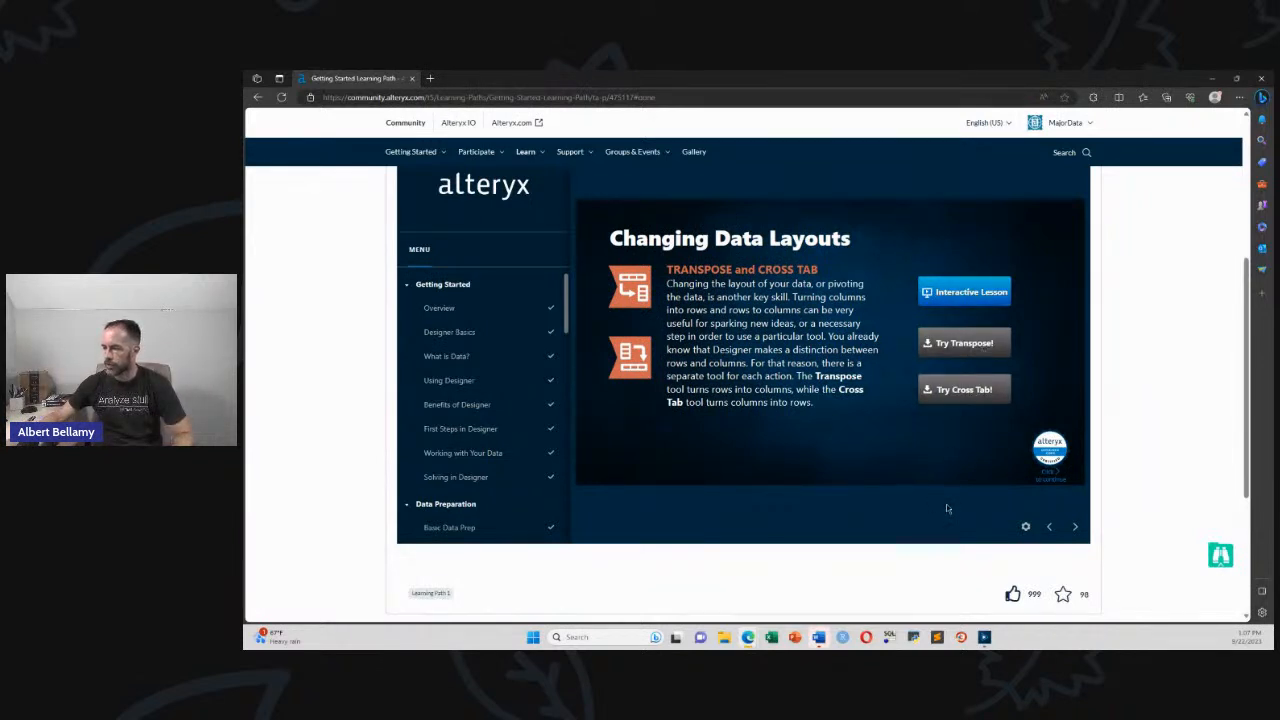
key("alt+Tab")
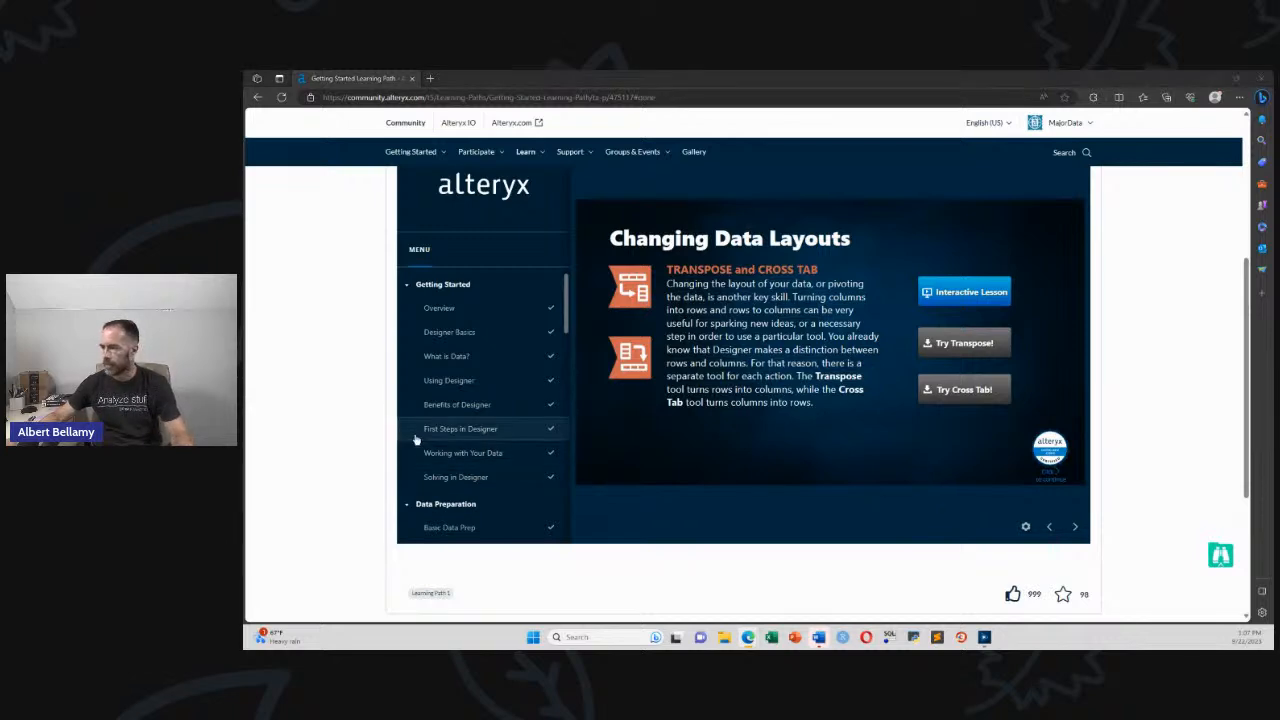
key("alt+Tab")
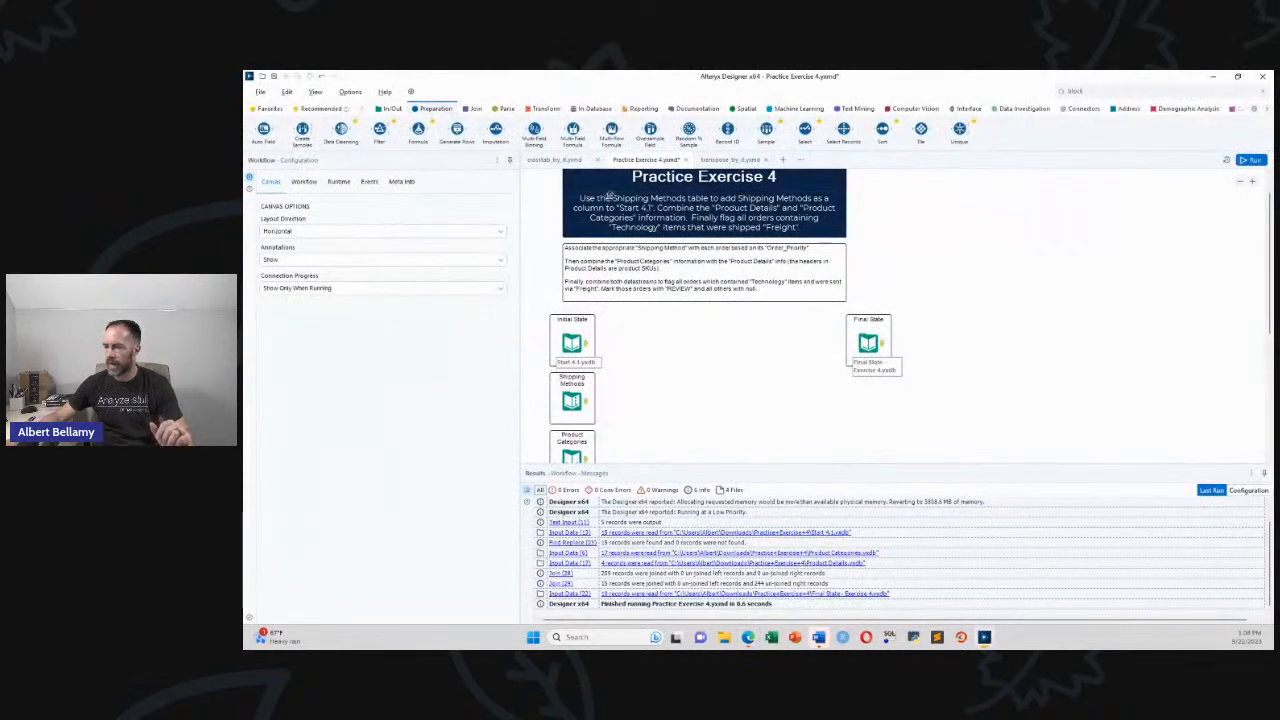
Open the transpose_try_it.yxmd workflow and display the Transform tool palette
left_click(726, 161)
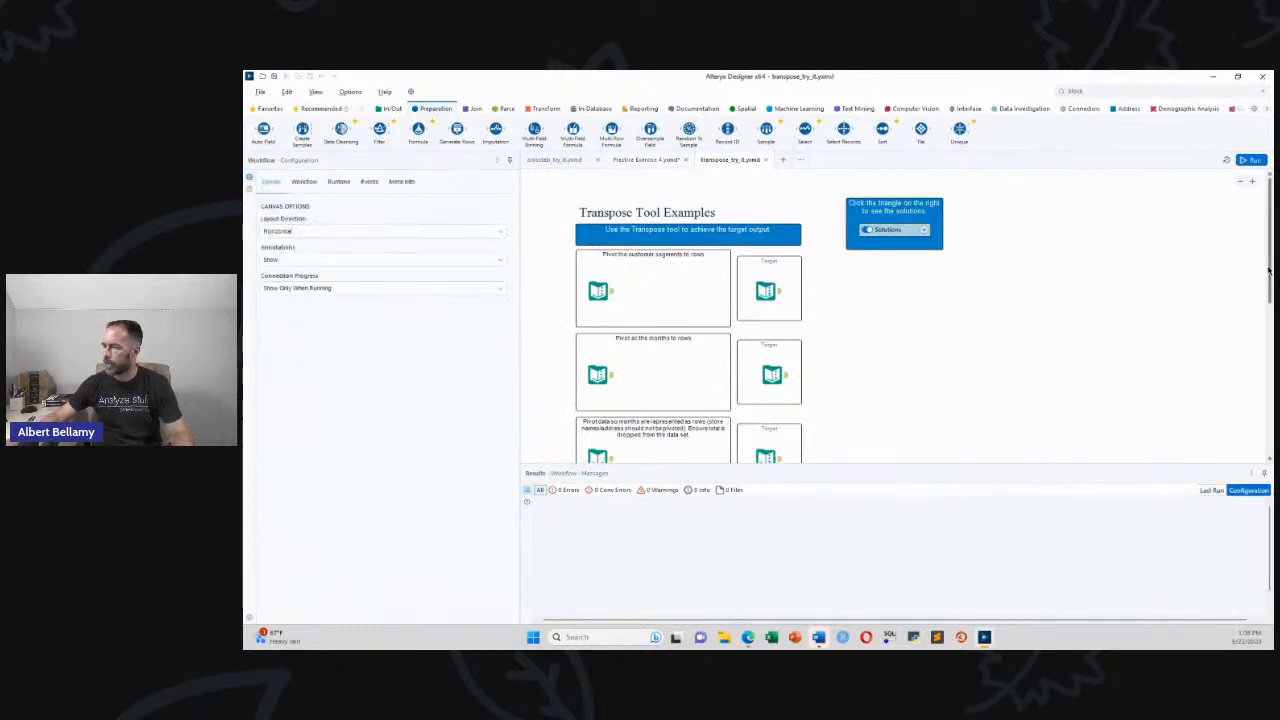
left_click_drag(1270, 270, 1270, 274)
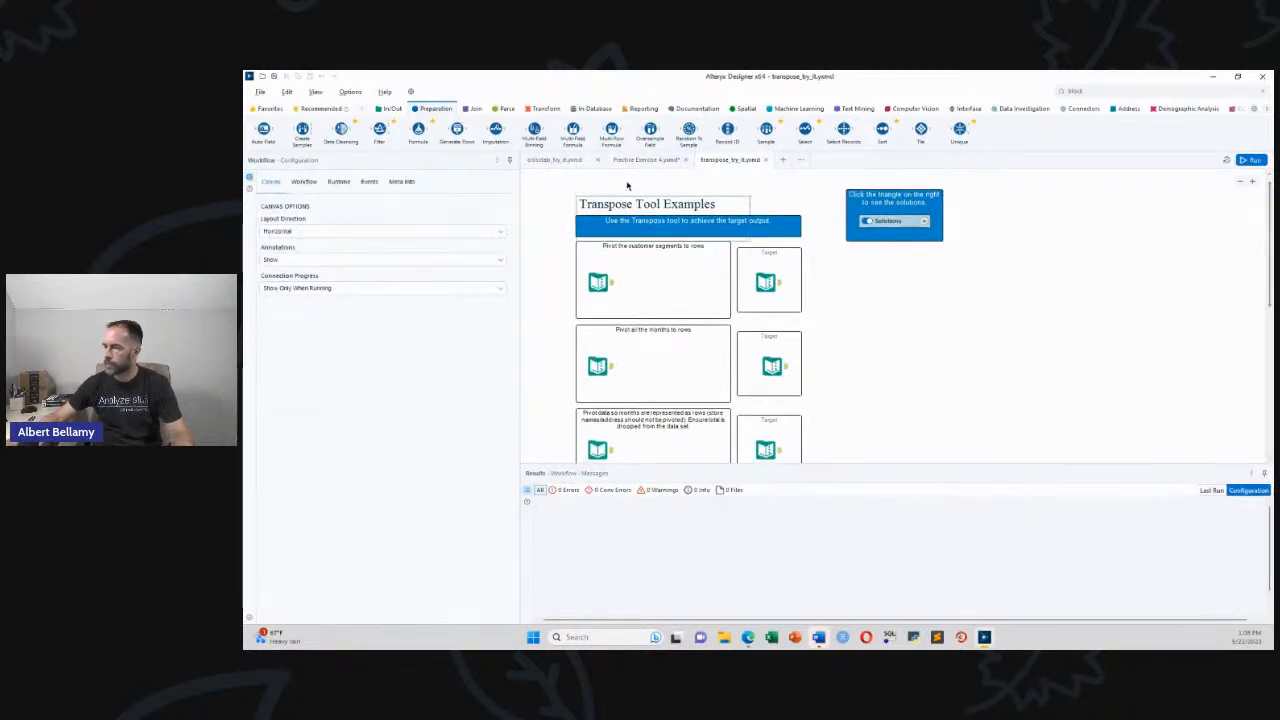
left_click(541, 111)
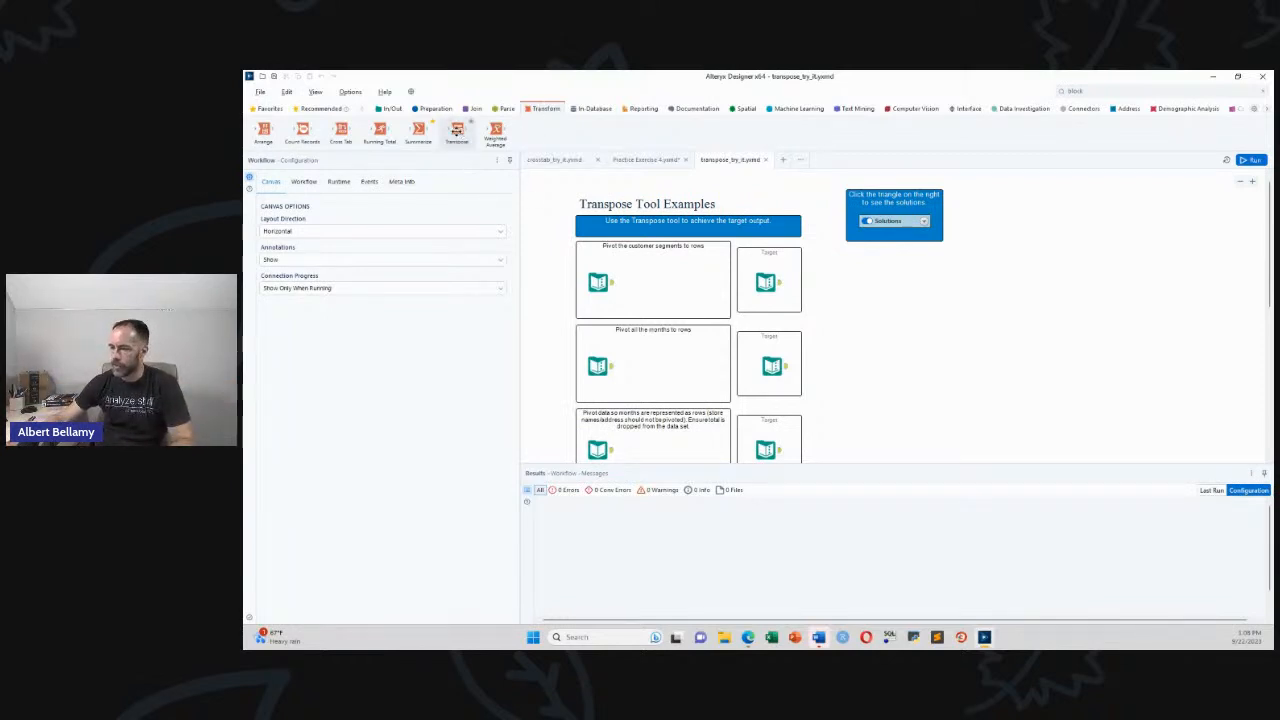
Preview the store input and target tables, then attach a Transpose tool to the store input
left_click(612, 285)
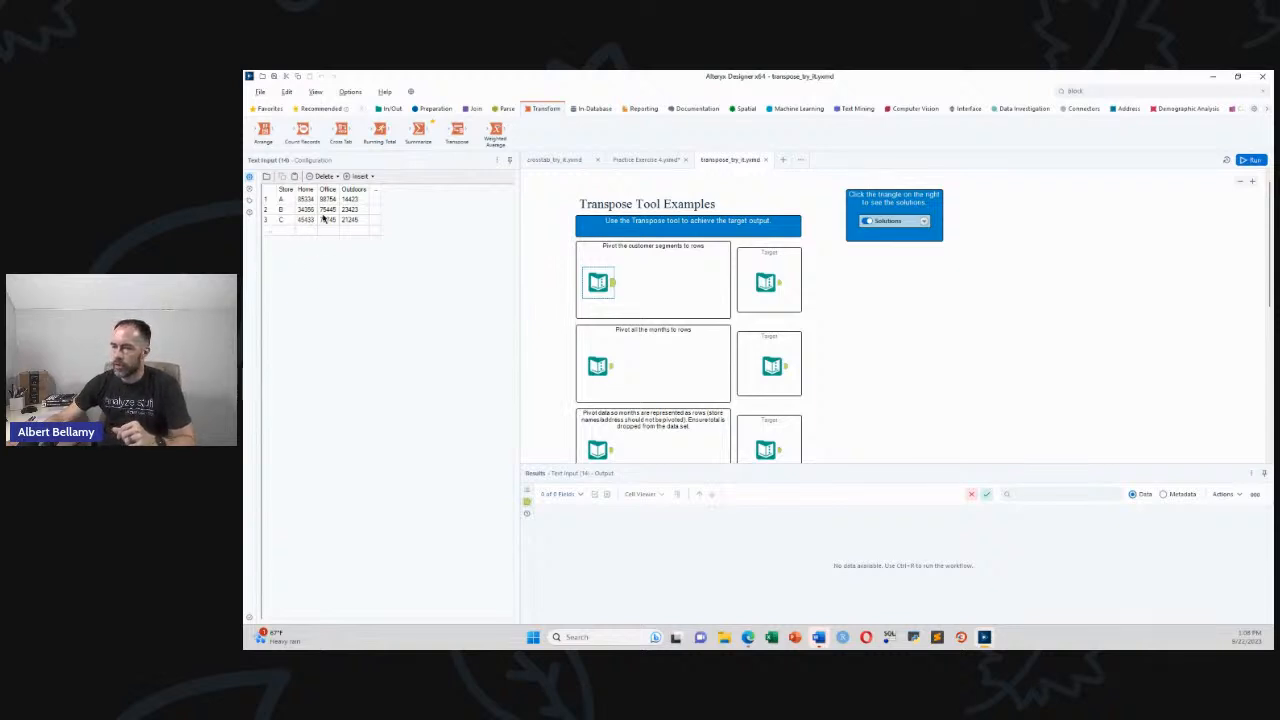
left_click(779, 287)
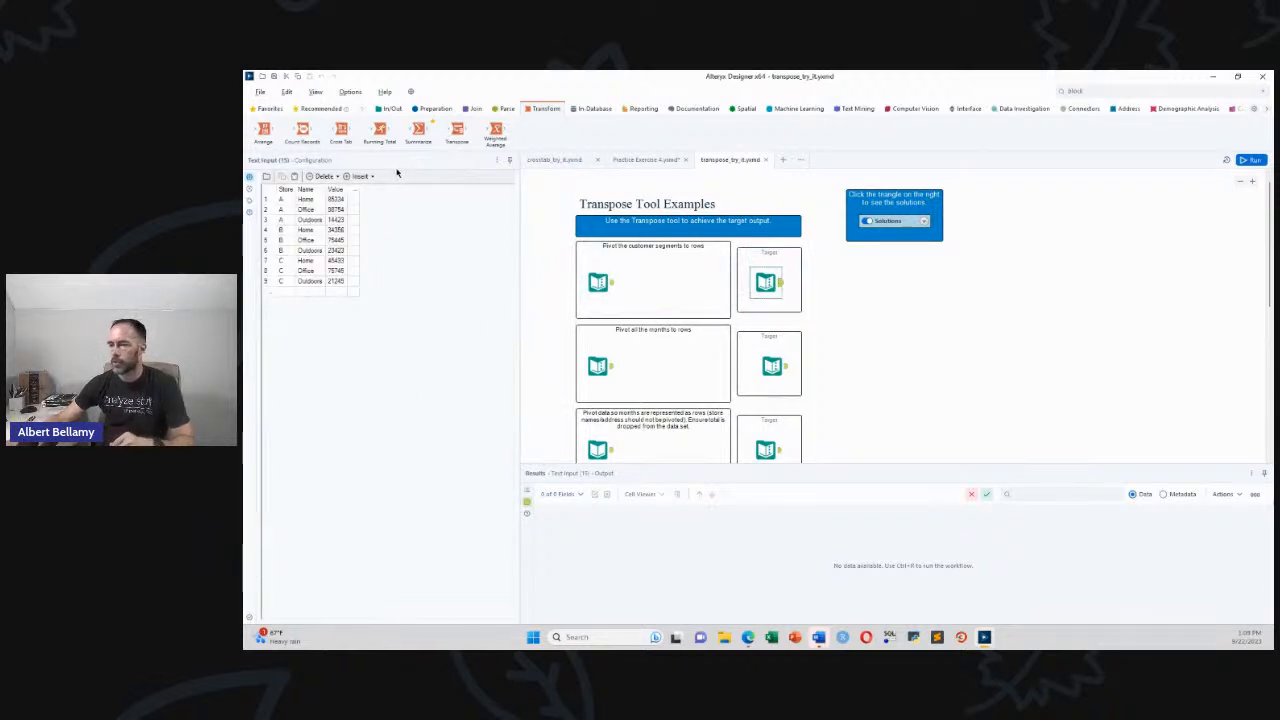
left_click_drag(457, 132, 649, 284)
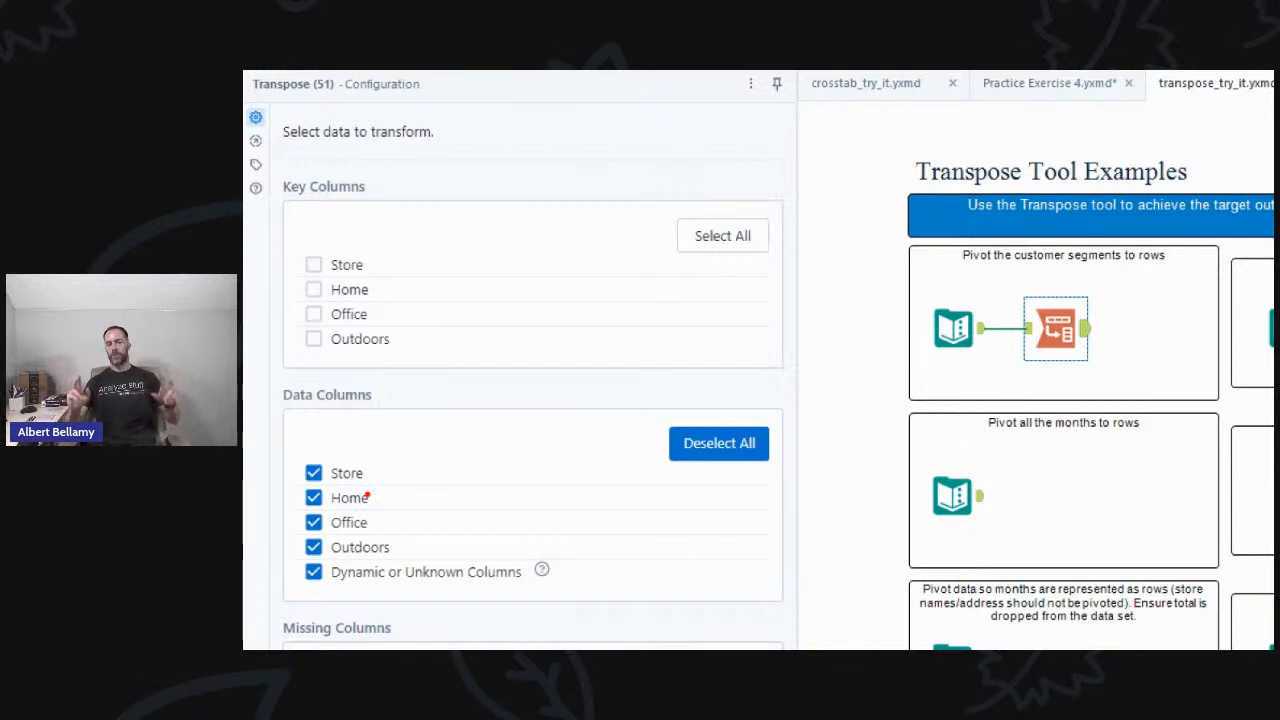
After rechecking input and target, make Store the Transpose key column and run the workflow
mouse_move(383, 437)
left_mouse_down()
mouse_move(355, 432)
mouse_move(277, 540)
mouse_move(423, 597)
mouse_move(404, 463)
mouse_move(375, 445)
left_mouse_up()
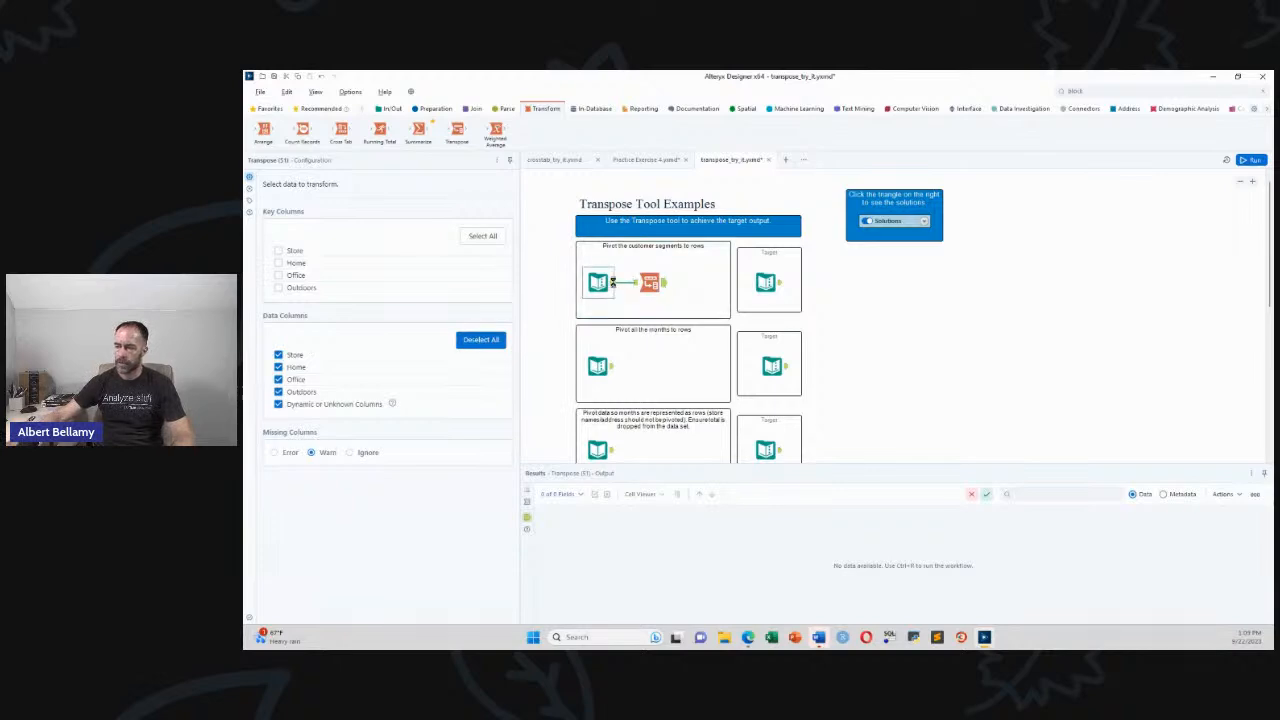
left_click(608, 285)
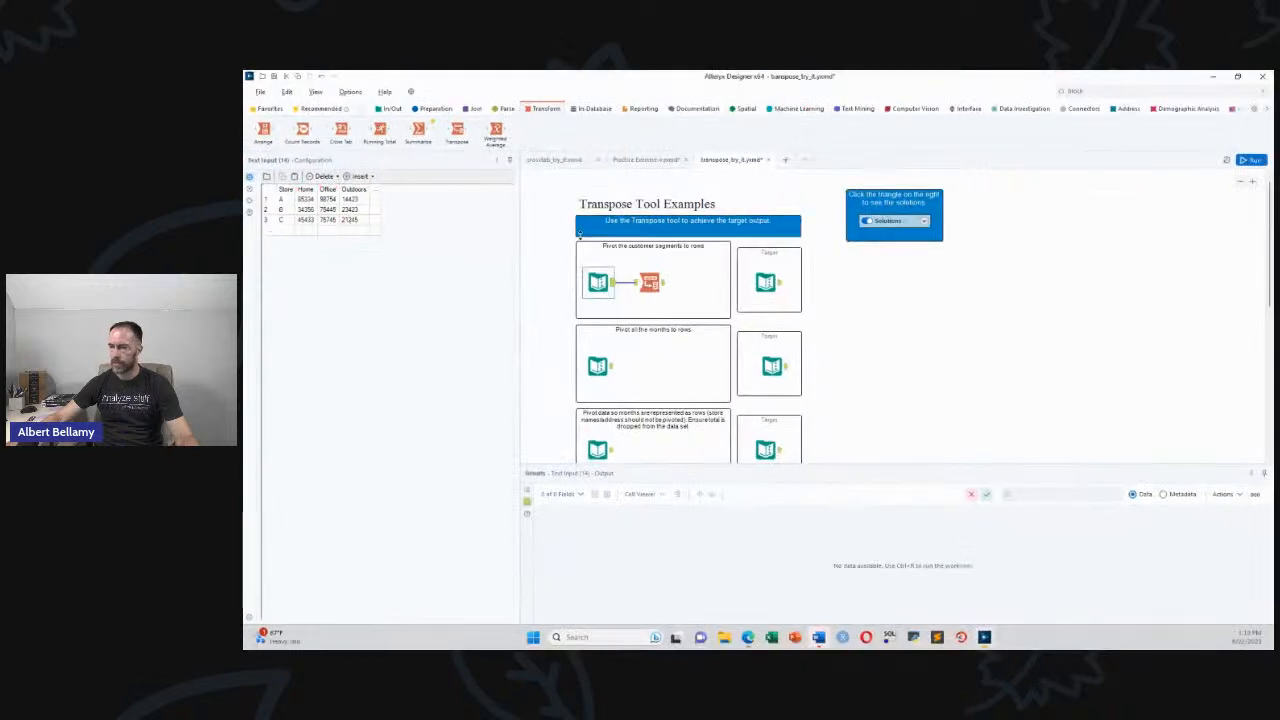
left_click(771, 287)
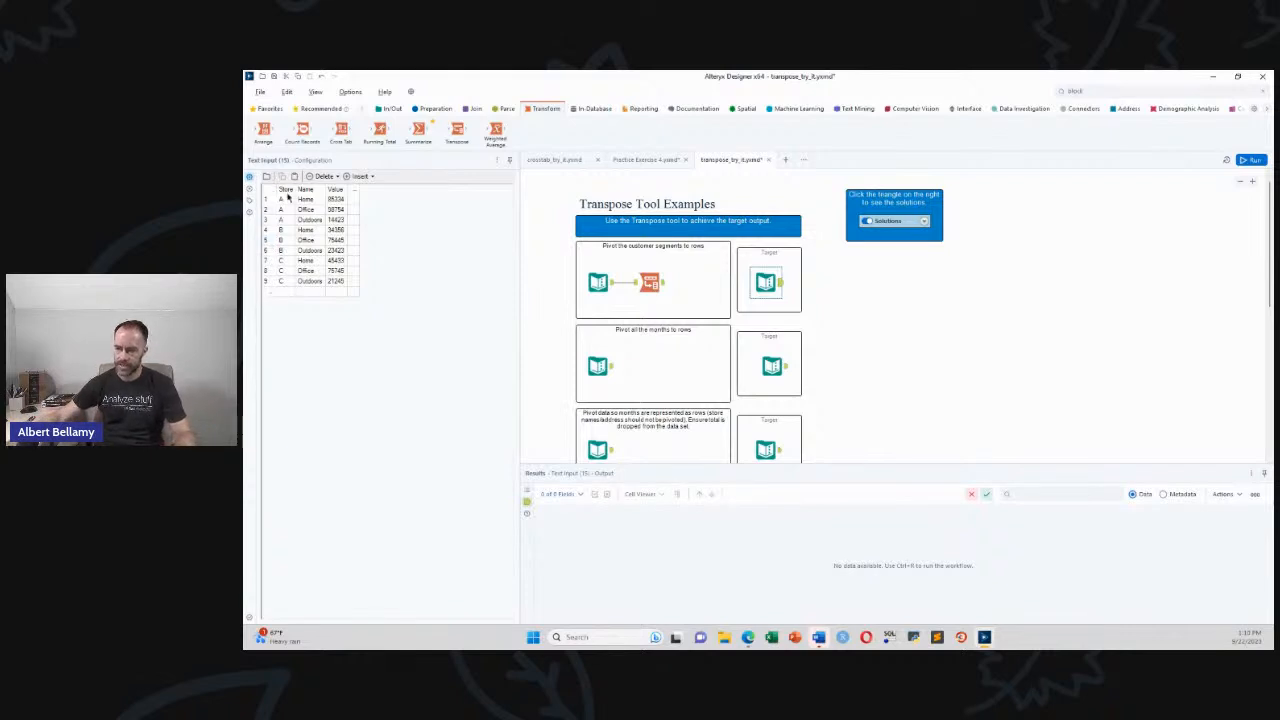
left_click(650, 282)
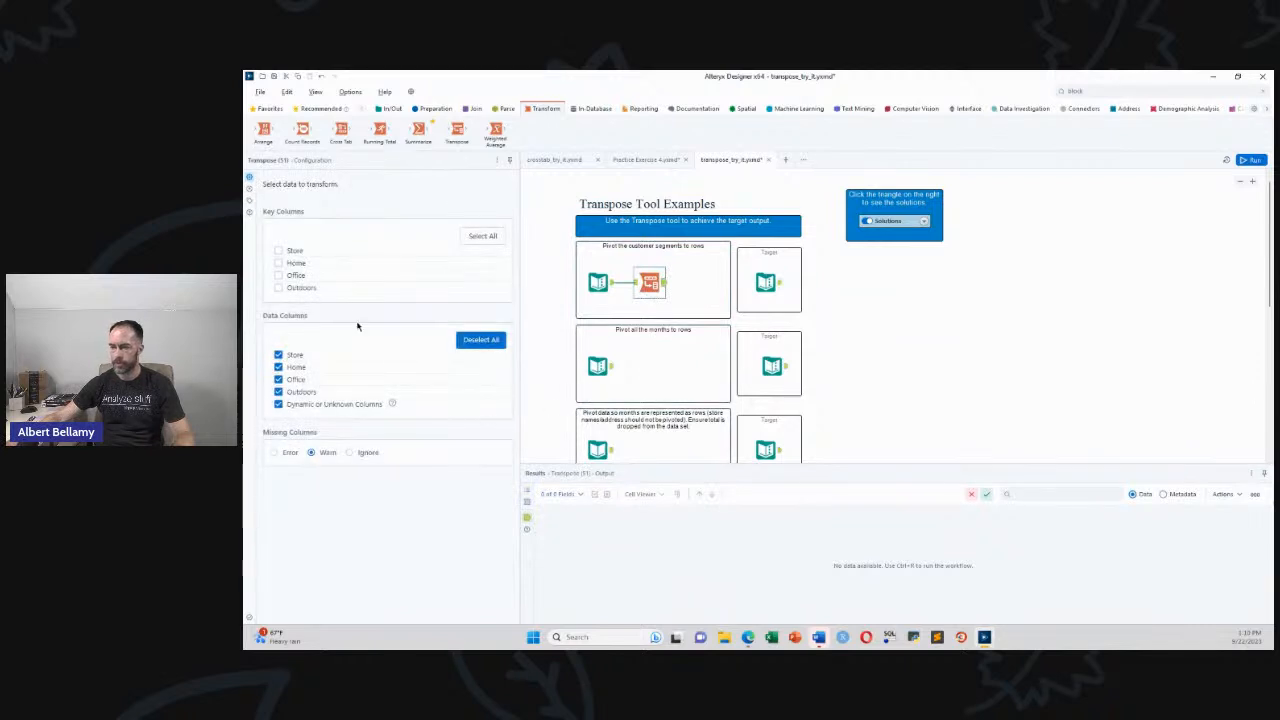
left_click(278, 250)
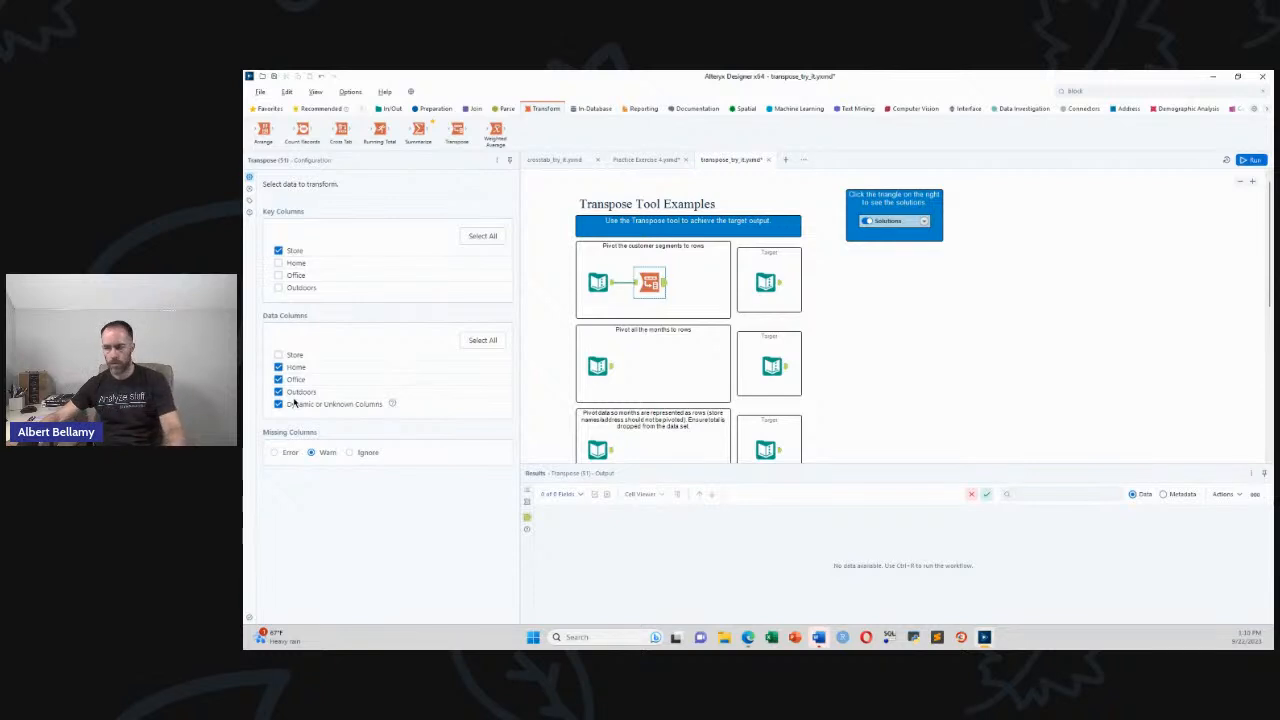
key("ctrl+r")
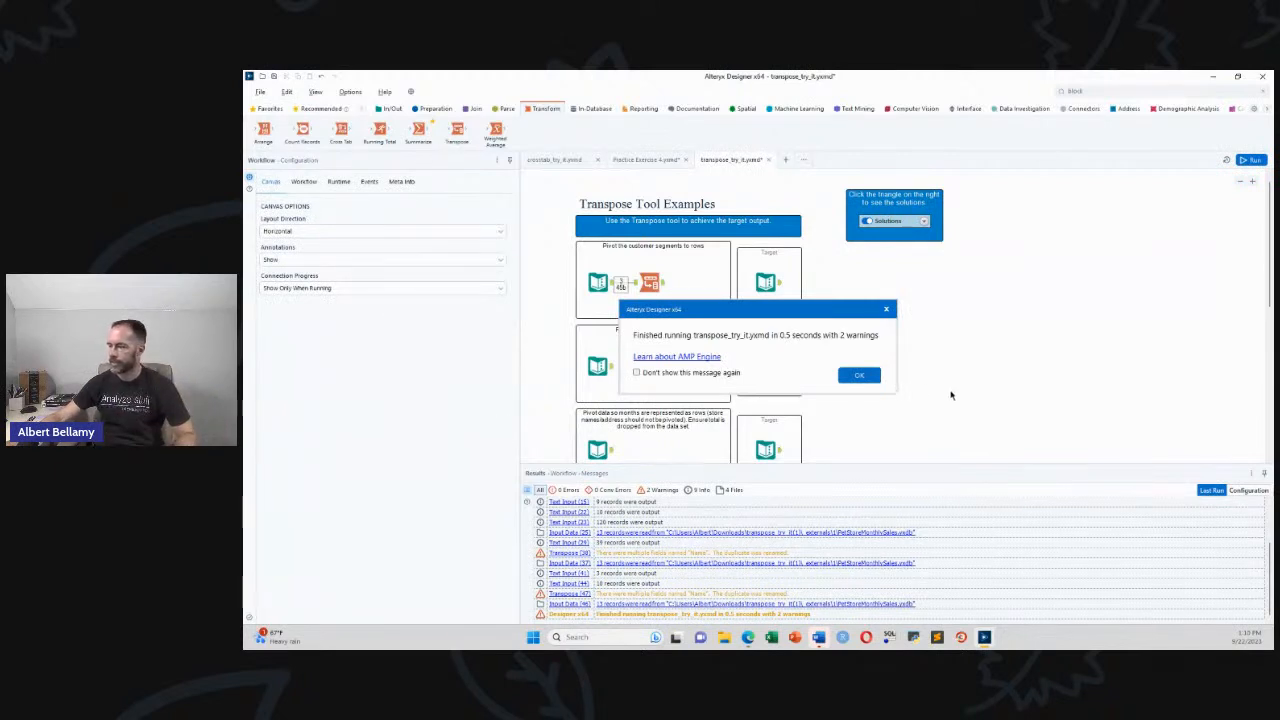
left_click(864, 377)
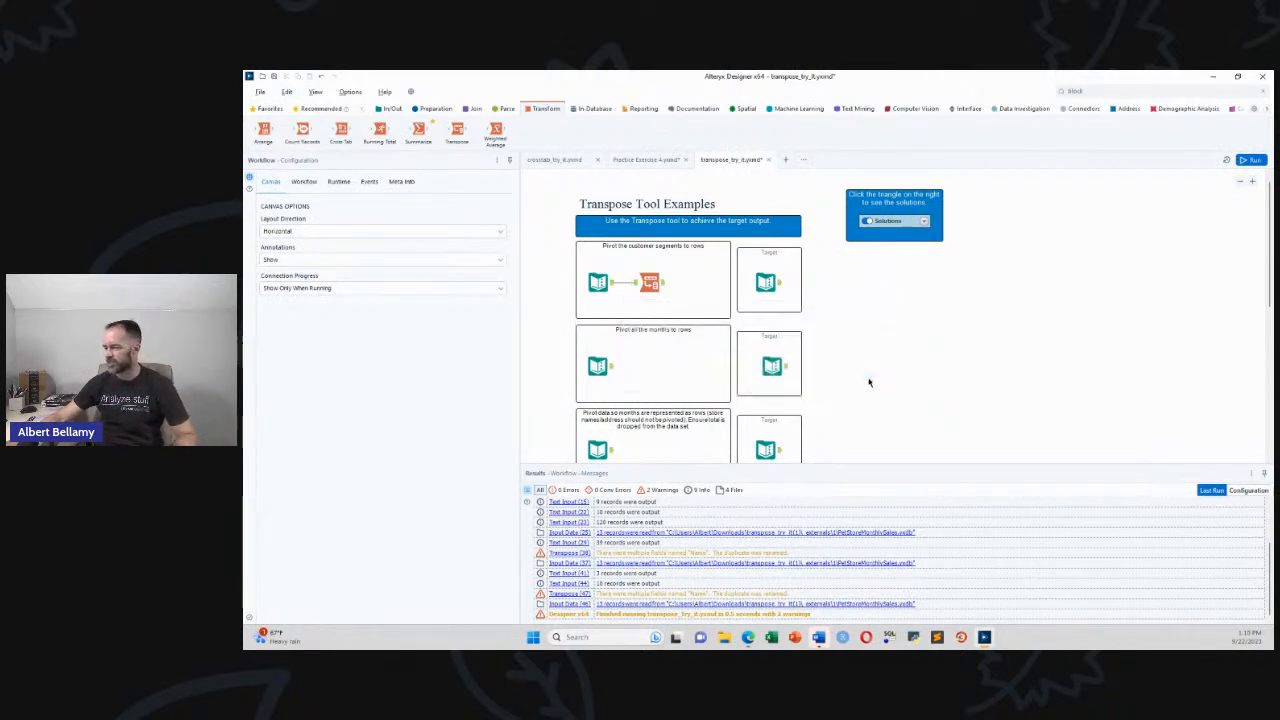
left_click(650, 283)
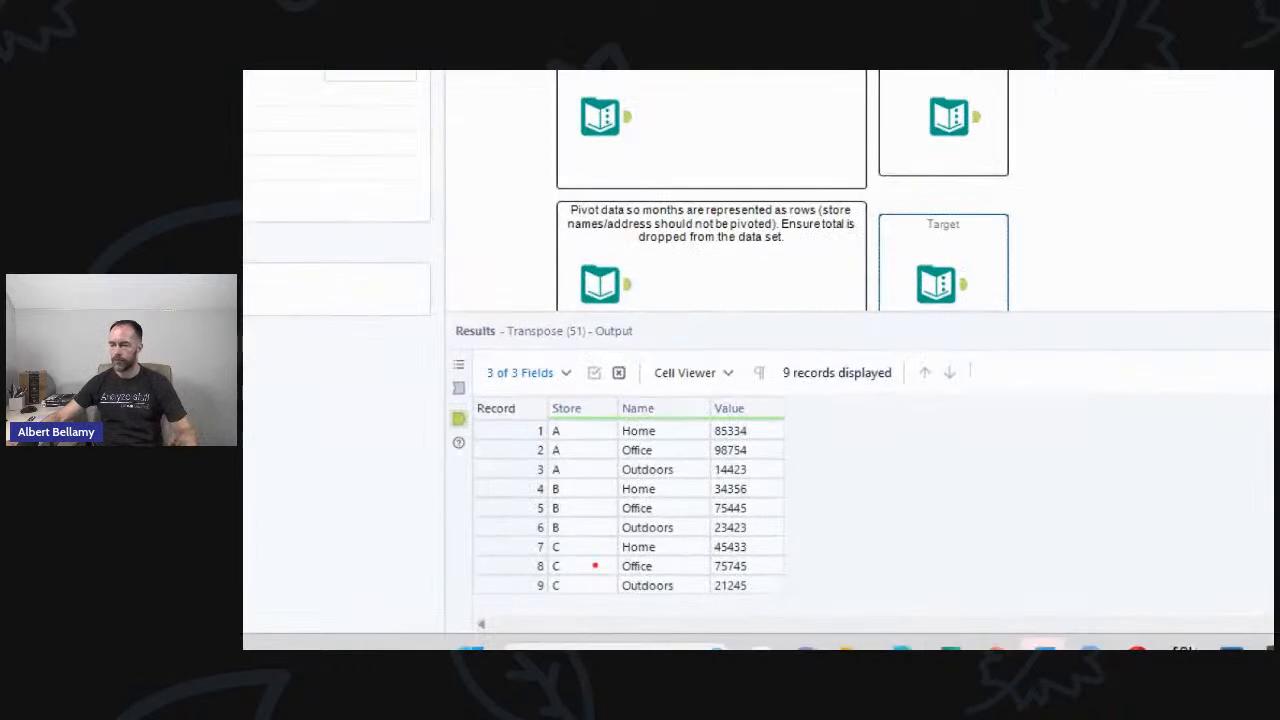
mouse_move(529, 420)
left_mouse_down()
mouse_move(516, 446)
mouse_move(528, 588)
left_mouse_up()
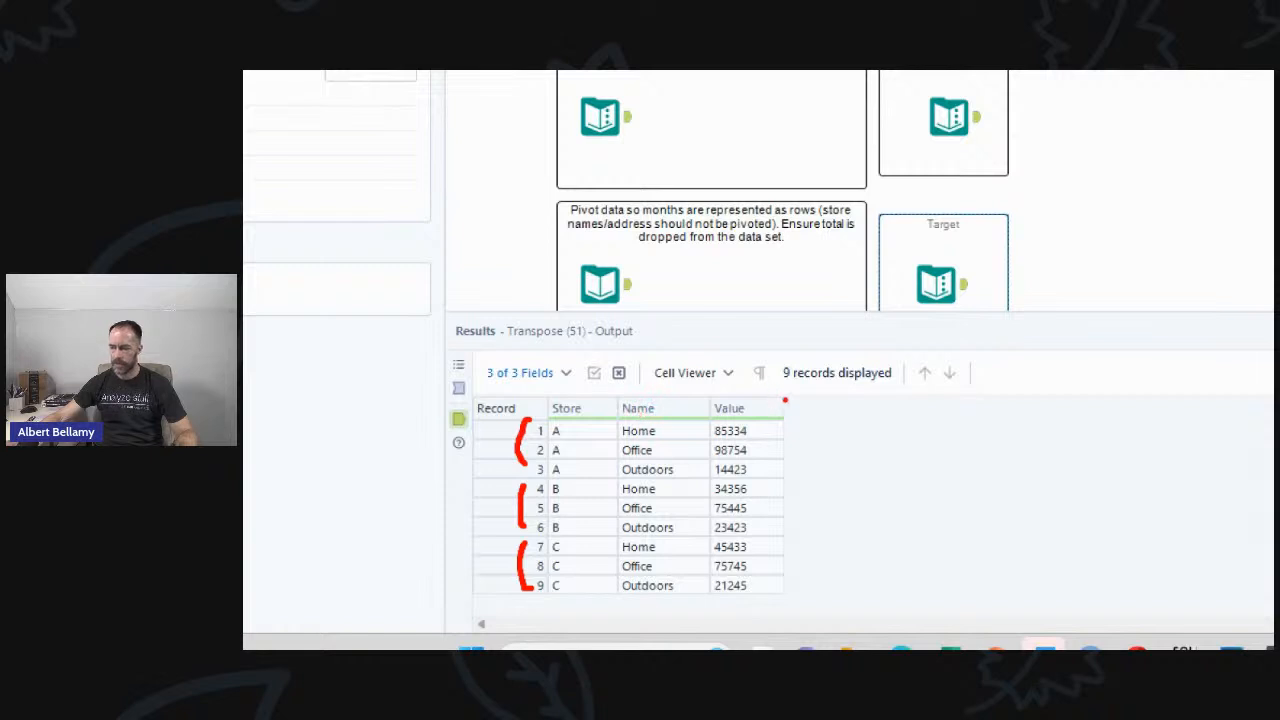
left_click_drag(686, 388, 1224, 376)
left_click_drag(810, 405, 810, 590)
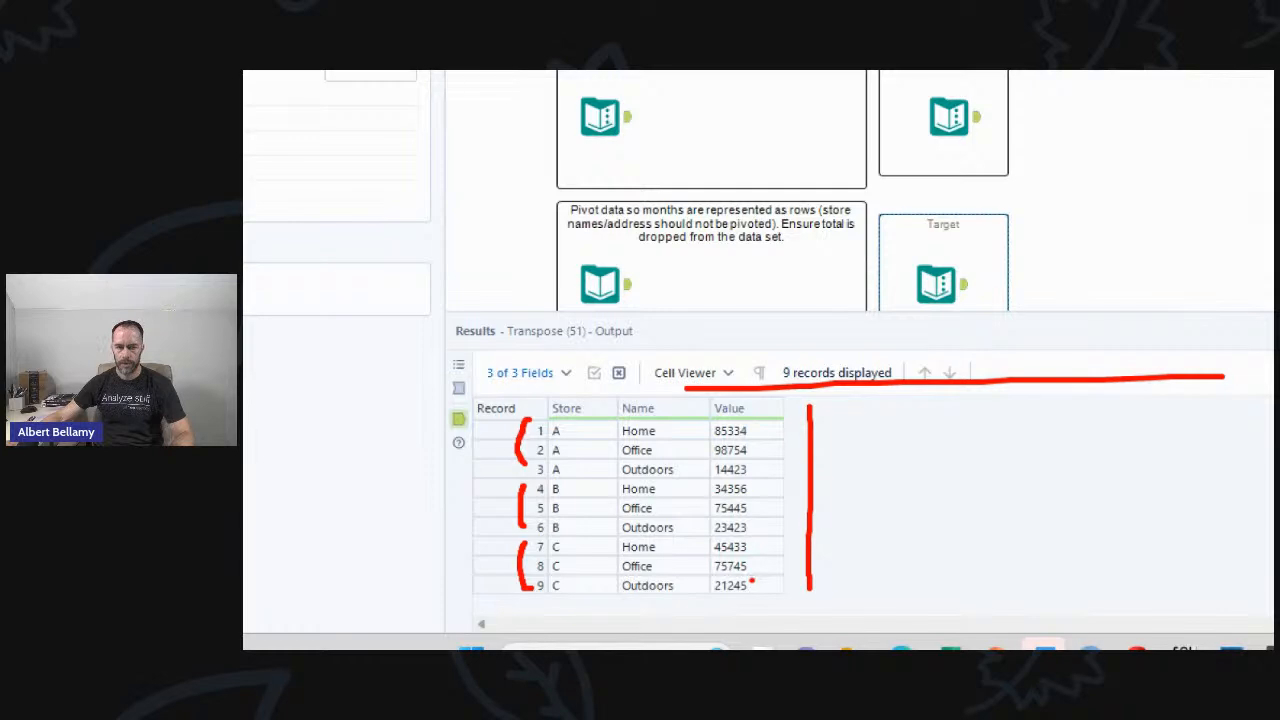
key("Escape")
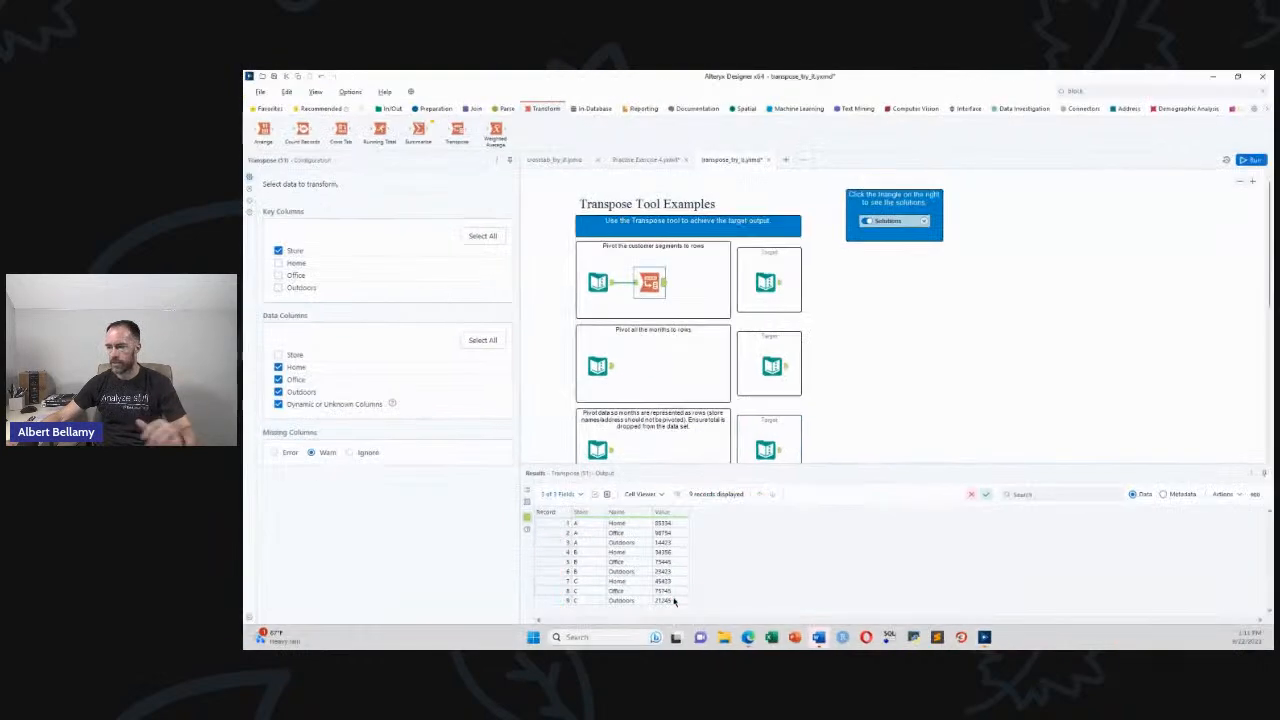
Preview the product sales input and months target, then add a Transpose after the input
left_click_drag(1270, 288, 1272, 332)
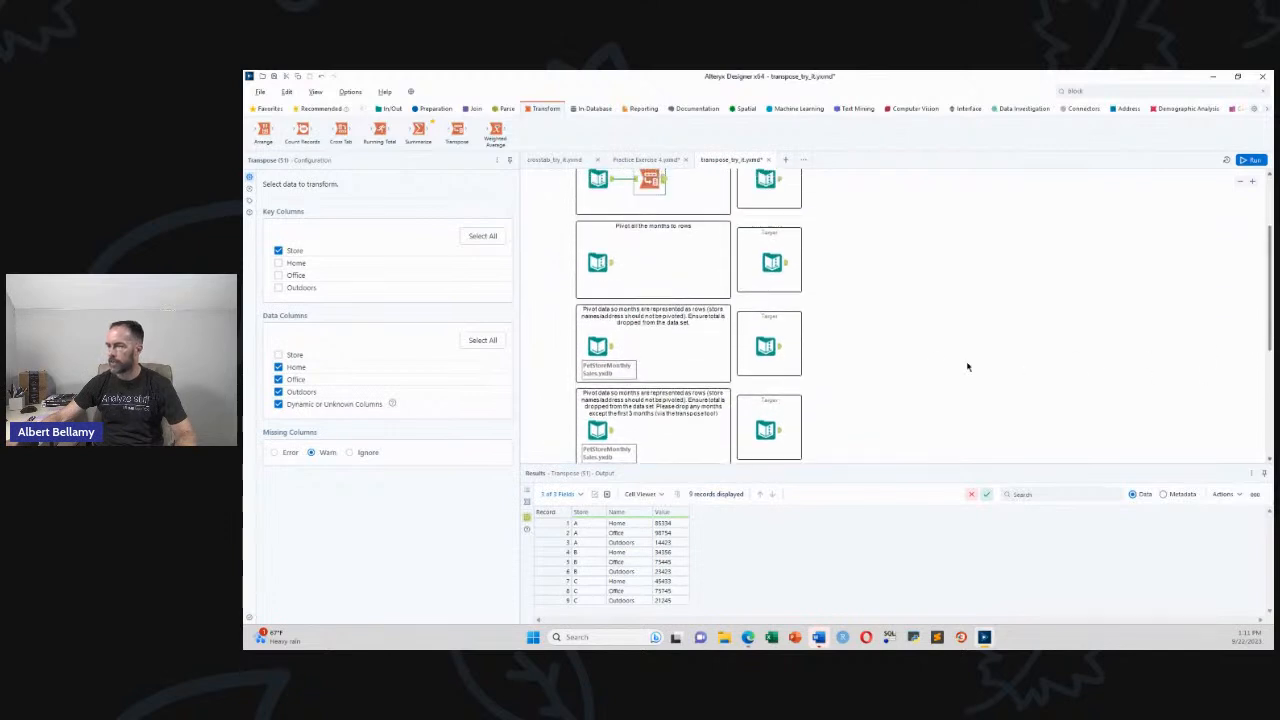
left_click(603, 265)
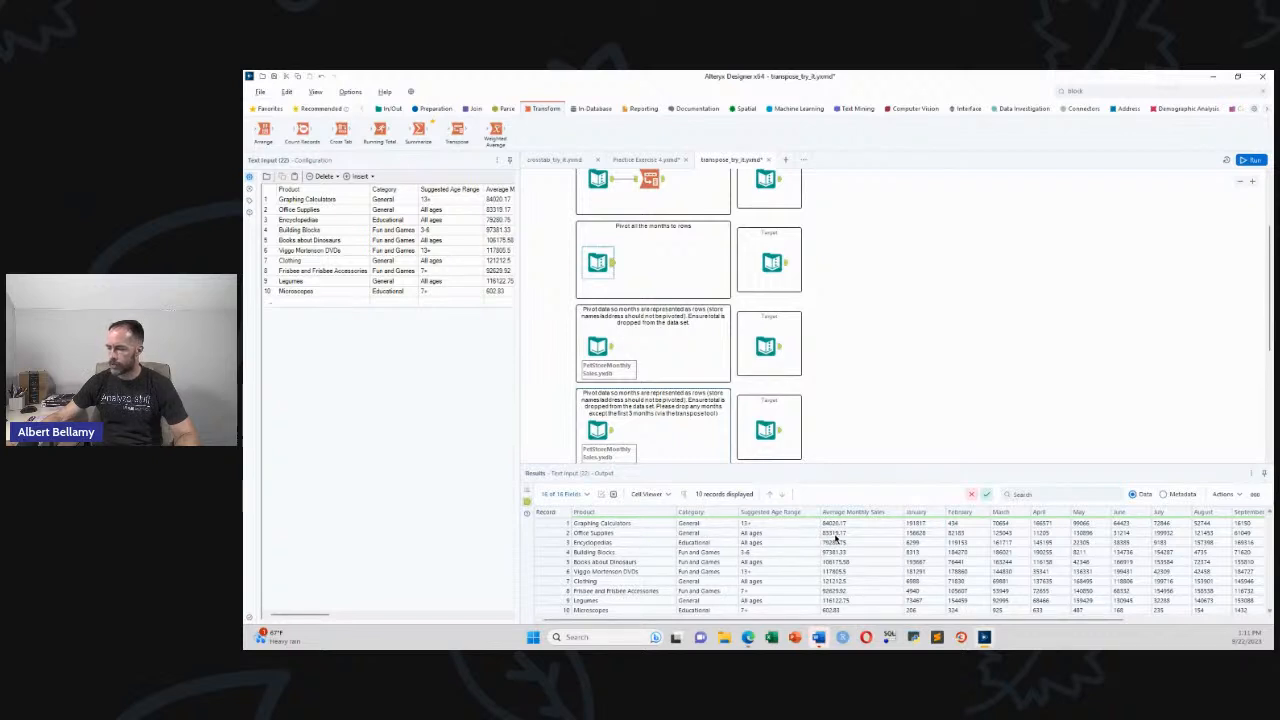
scroll(850, 619, "right", 4)
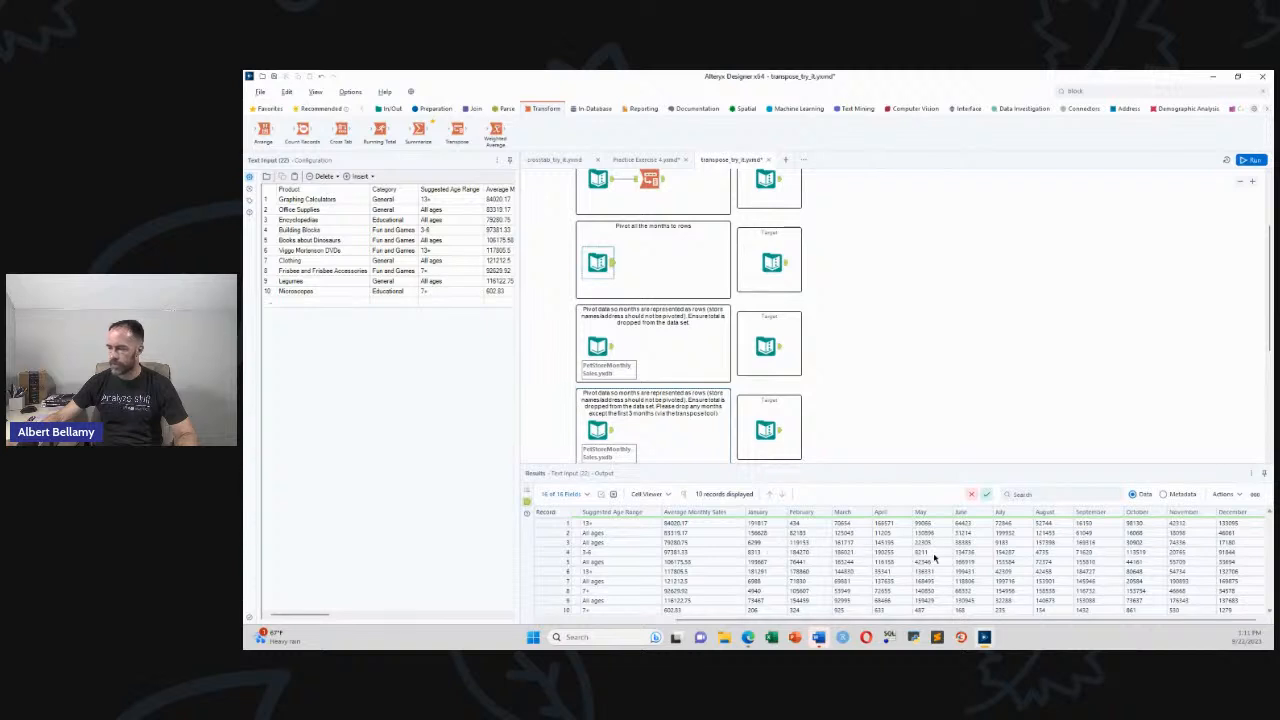
left_click(784, 265)
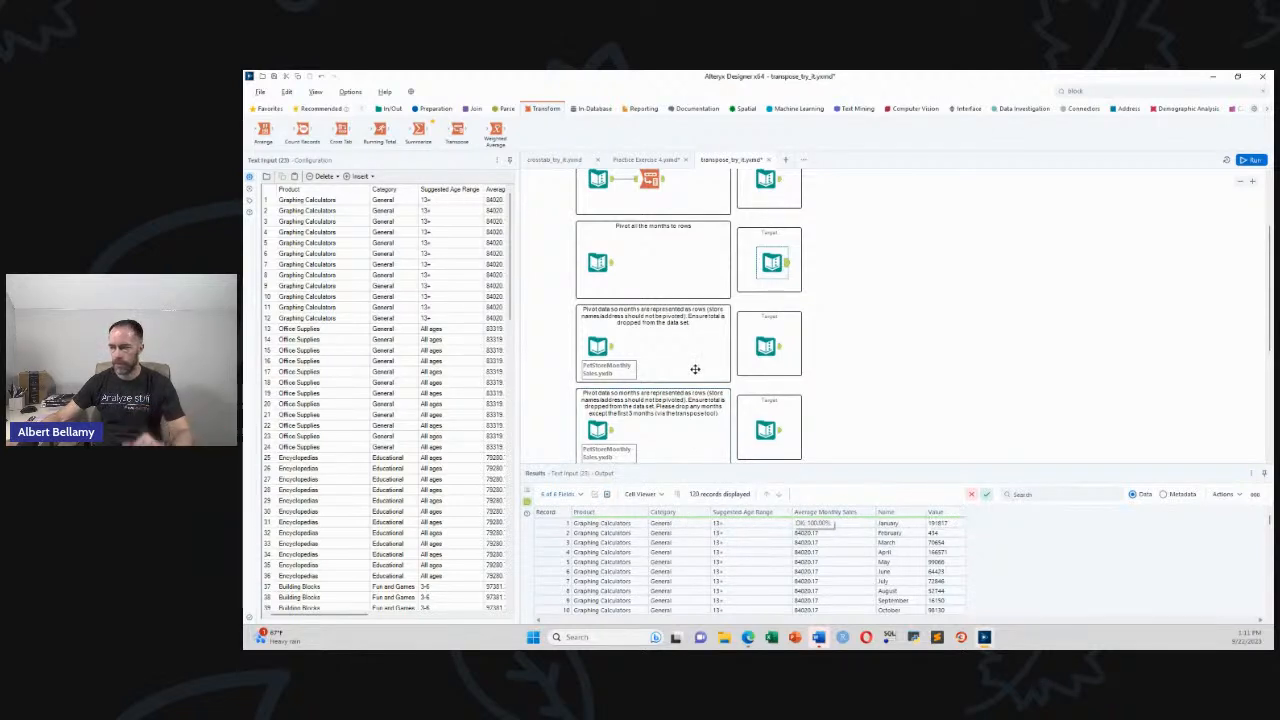
mouse_move(458, 130)
left_mouse_down()
mouse_move(469, 153)
mouse_move(609, 257)
mouse_move(645, 262)
left_mouse_up()
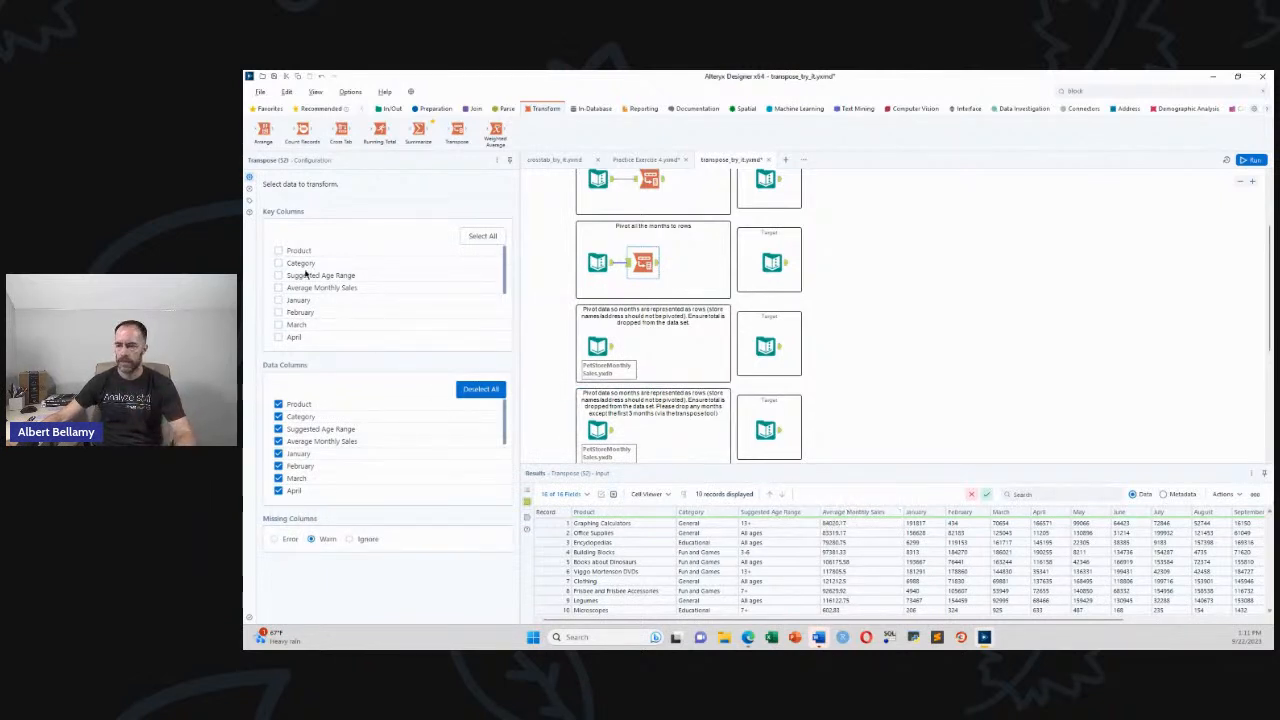
Tick Product, Category, Suggested Age Range and Average Monthly Sales as Transpose key columns
left_click(278, 250)
left_click(278, 263)
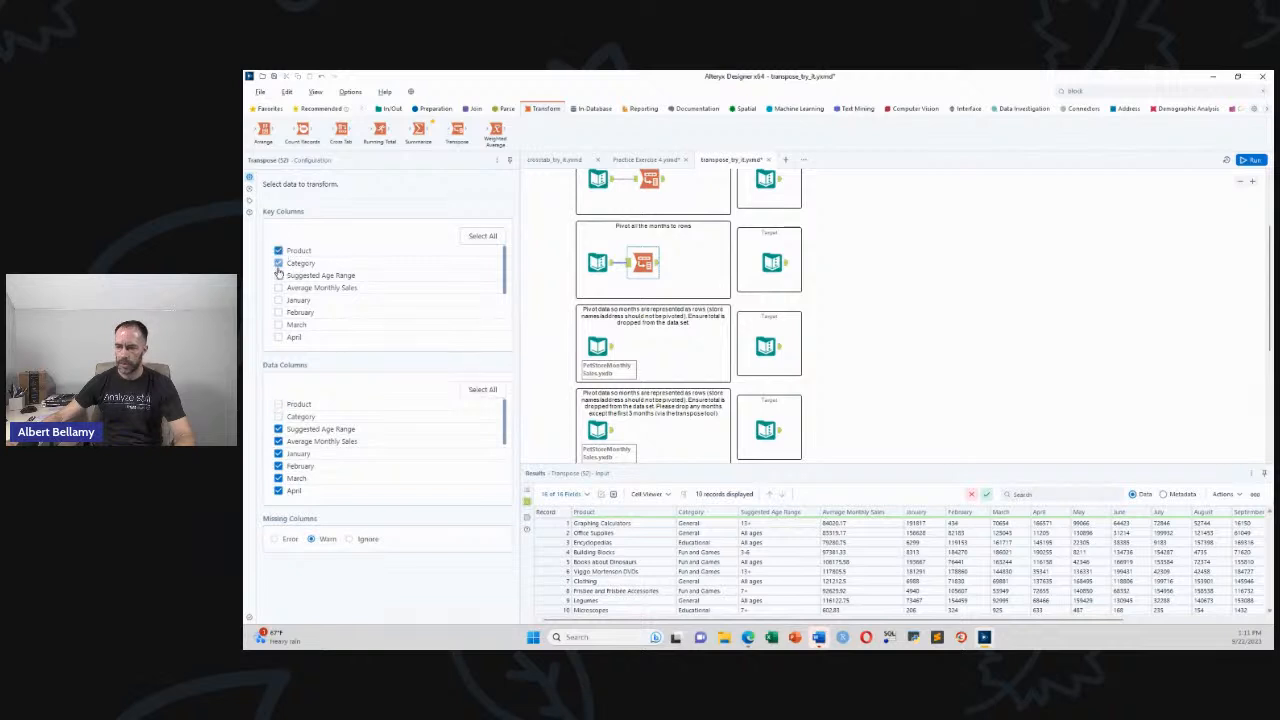
left_click(278, 275)
left_click(278, 288)
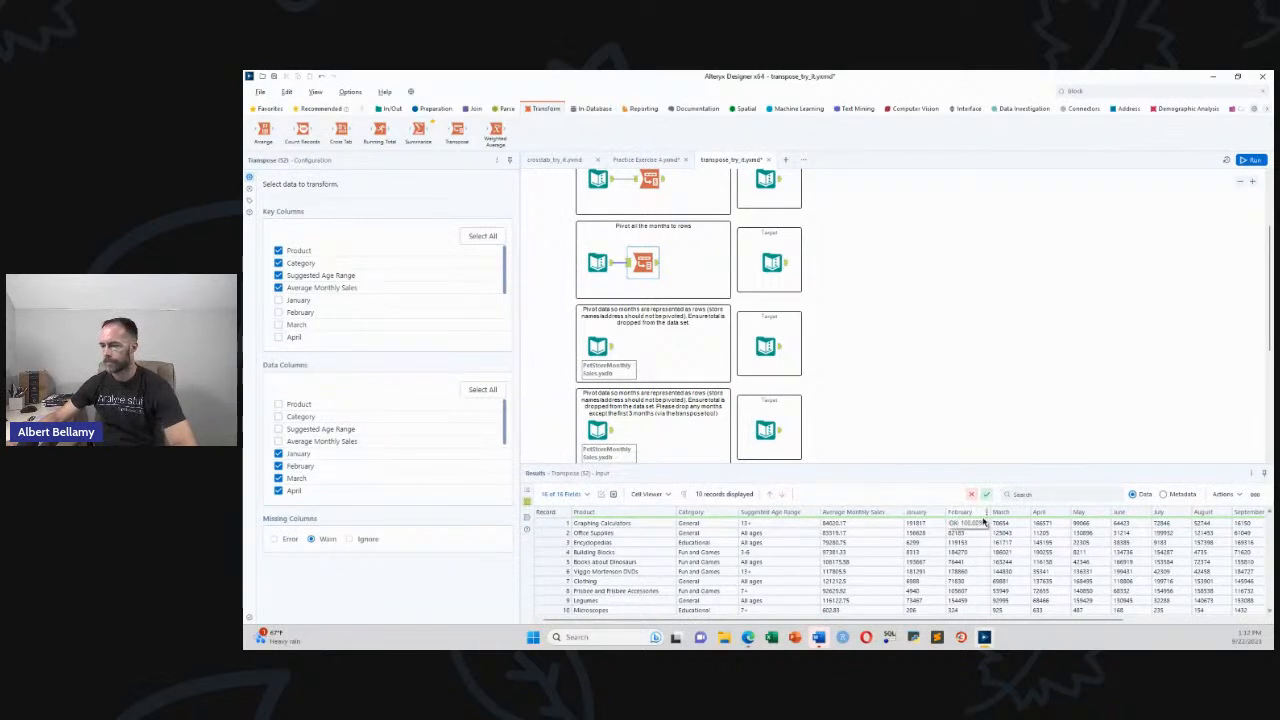
Align the months Transpose with the one above, view its output, and run the workflow
left_click_drag(638, 267, 644, 266)
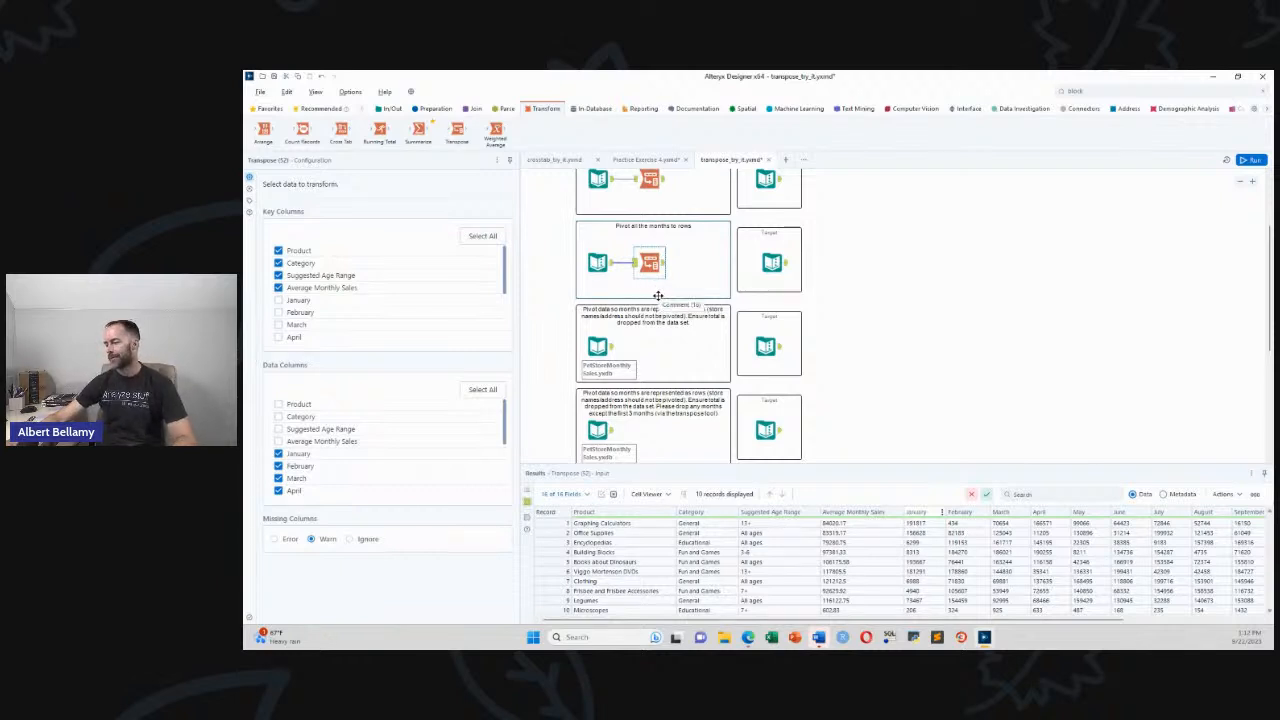
left_click(663, 265)
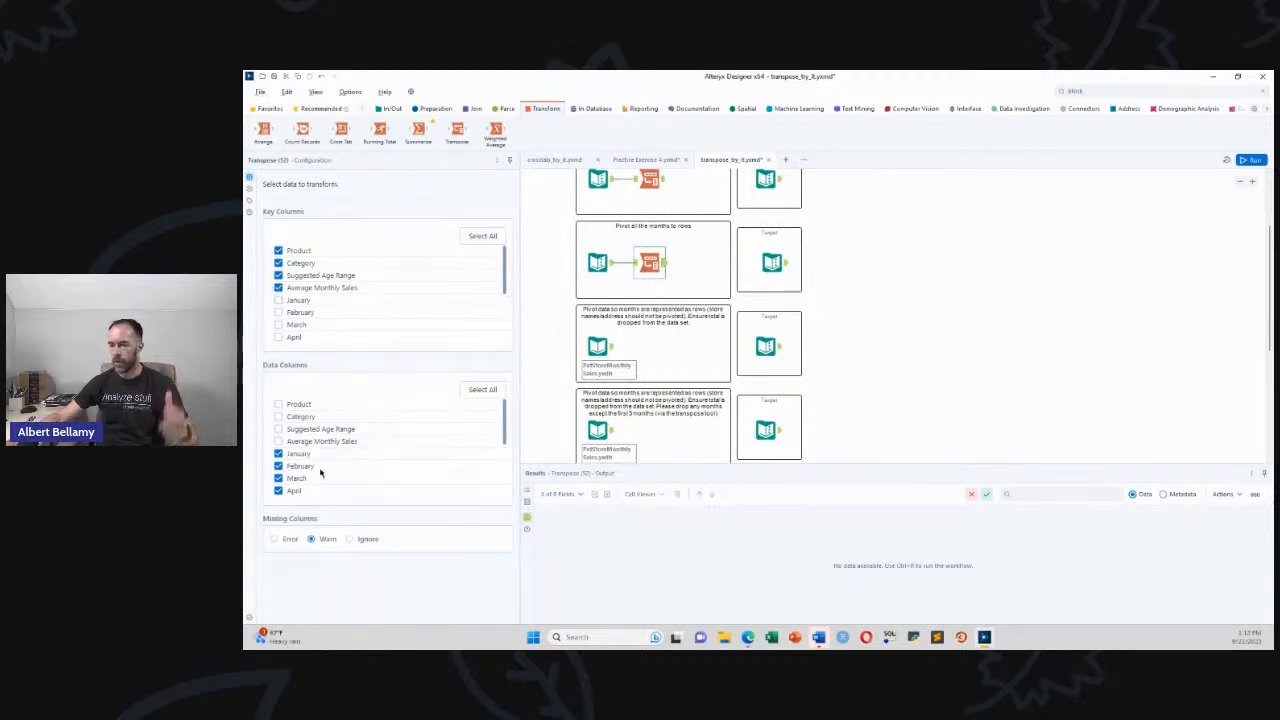
scroll(450, 450, "down", 5)
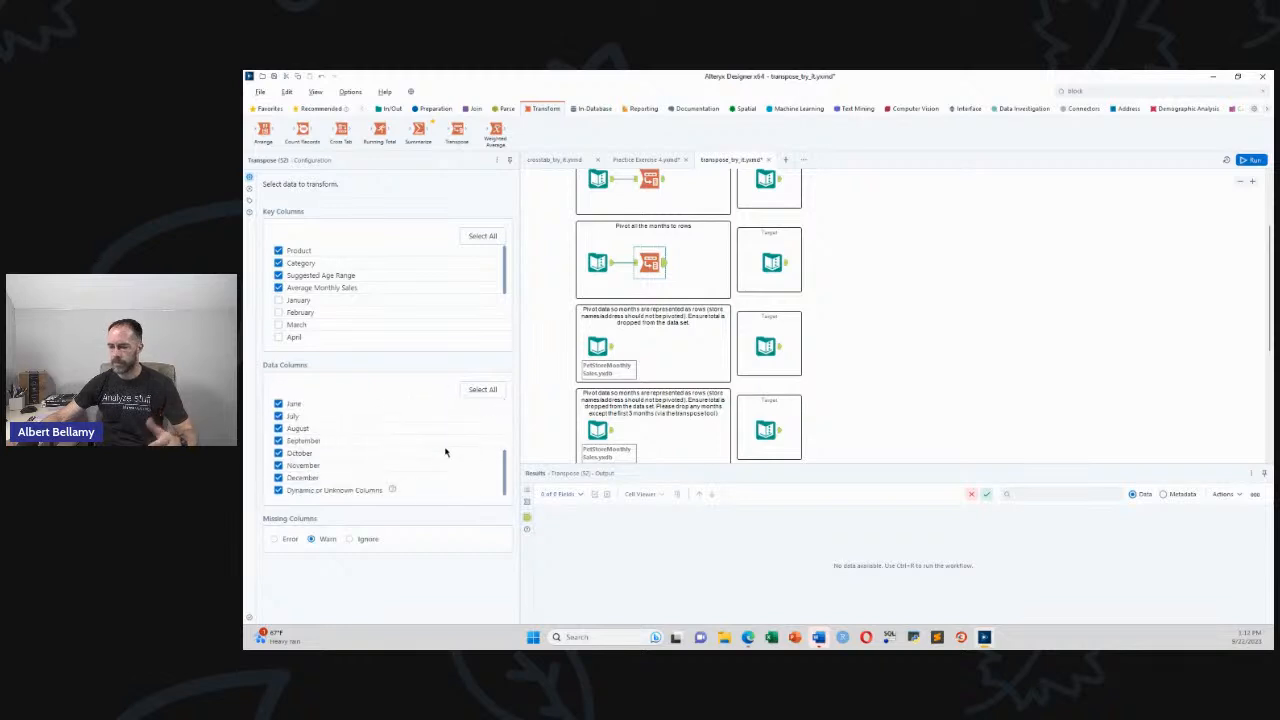
key("ctrl+r")
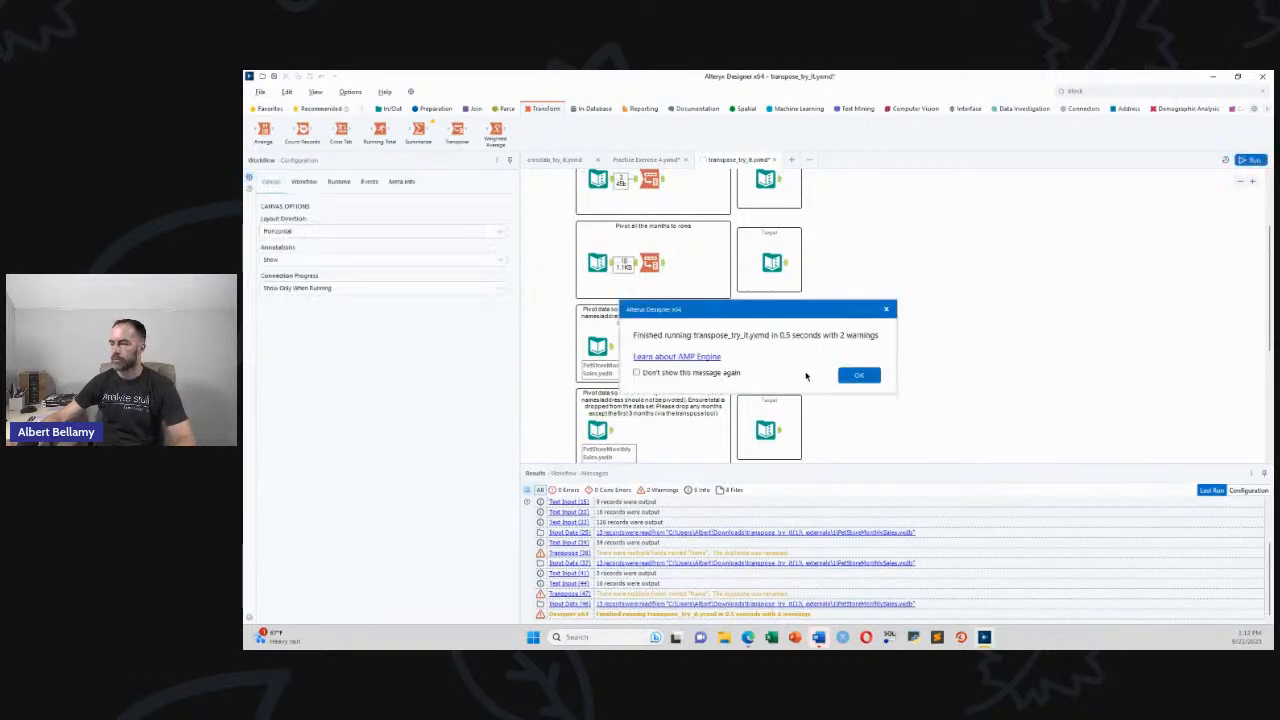
Close the run message, check the 120-record months output, then view the store input
left_click(857, 377)
left_click(663, 265)
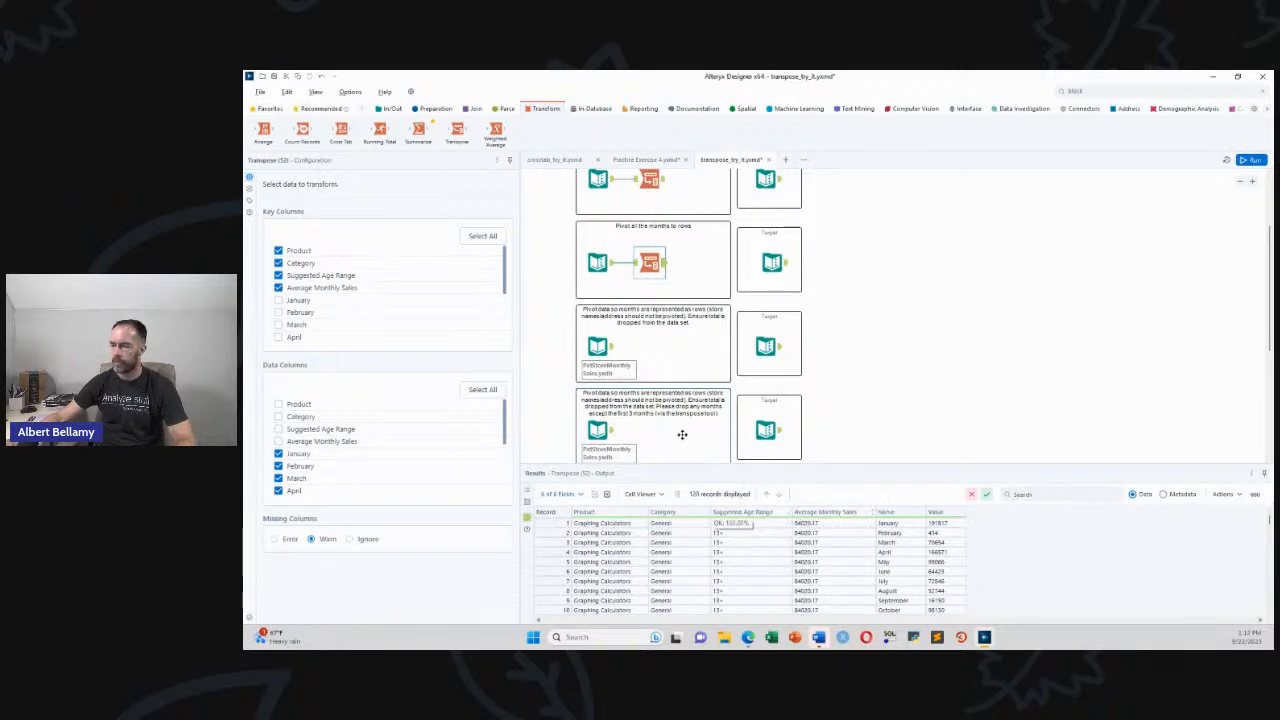
scroll(706, 274, "up", 2)
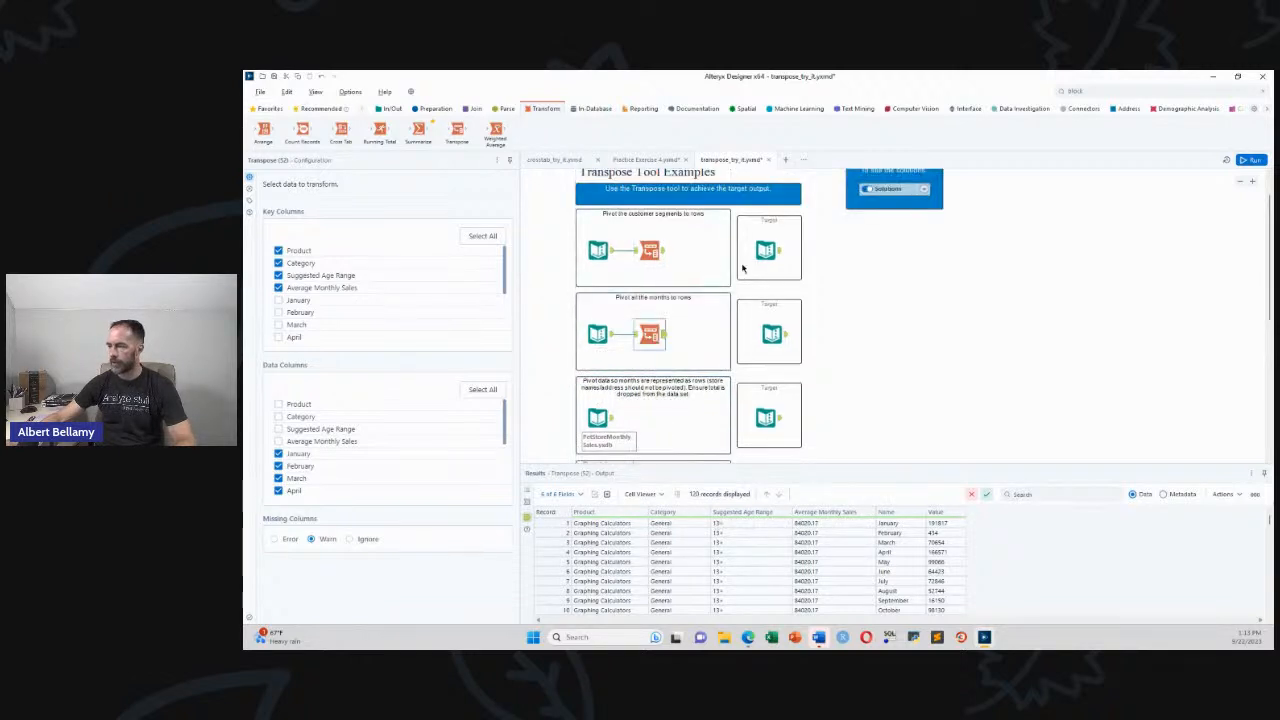
left_click(606, 252)
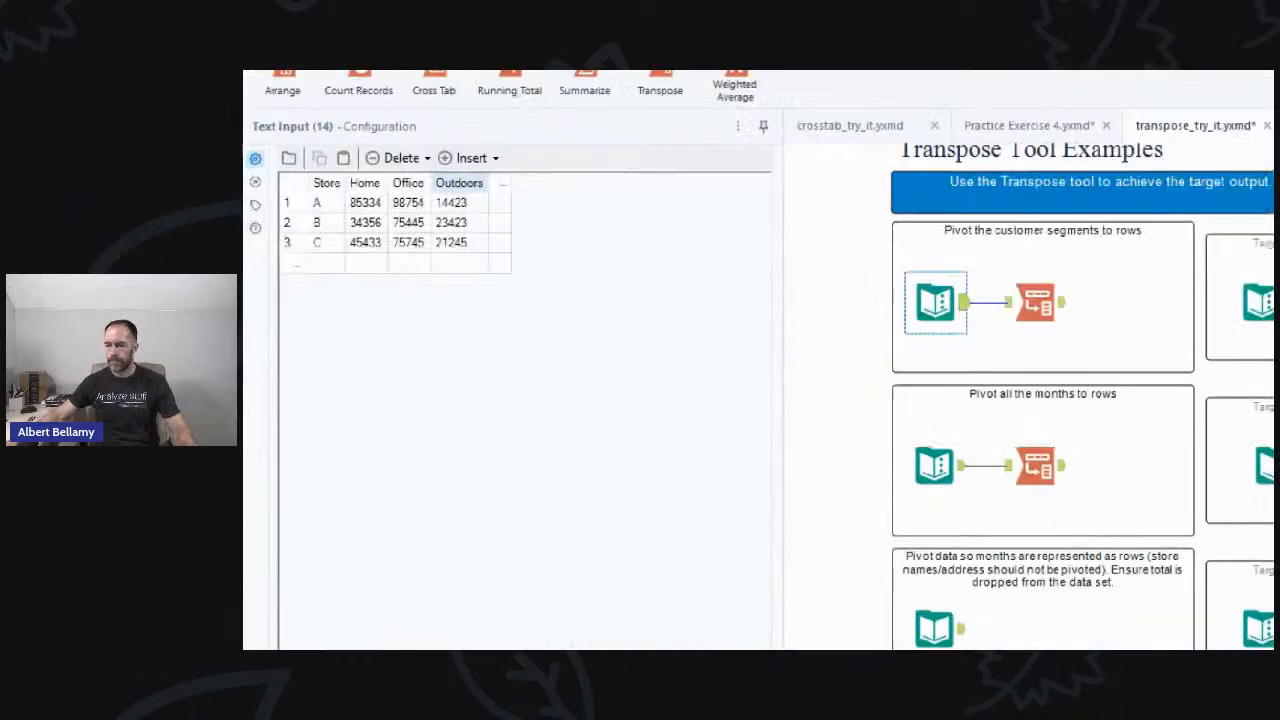
mouse_move(258, 154)
left_mouse_down()
mouse_move(258, 171)
mouse_move(544, 299)
mouse_move(544, 168)
mouse_move(256, 170)
left_mouse_up()
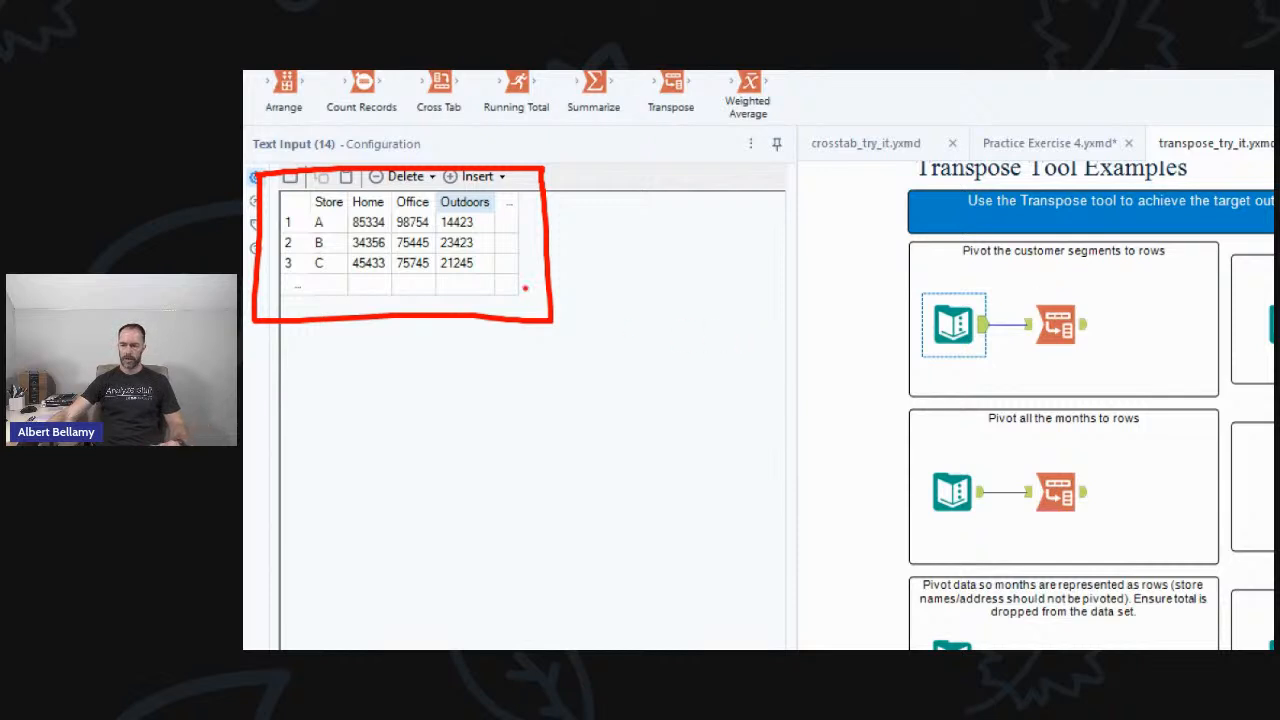
left_click_drag(484, 224, 487, 264)
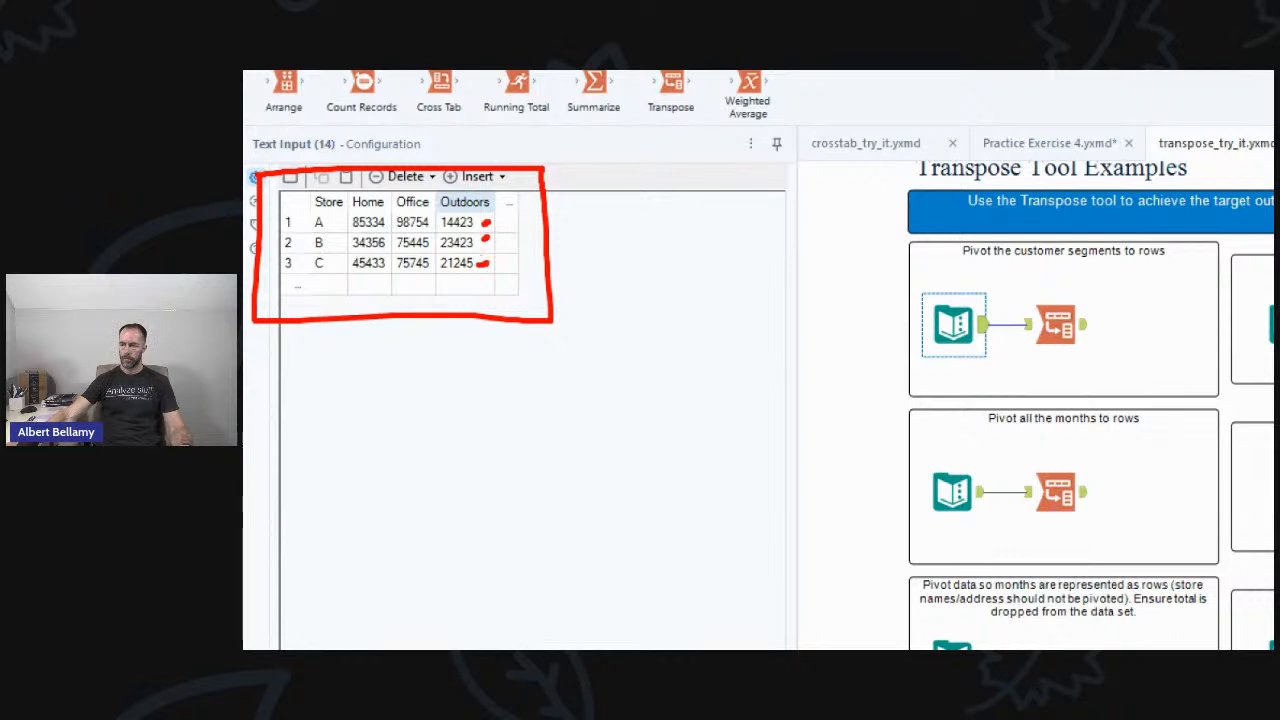
left_click(434, 221)
mouse_move(386, 225)
left_mouse_down()
mouse_move(395, 218)
mouse_move(395, 260)
mouse_move(438, 261)
left_mouse_up()
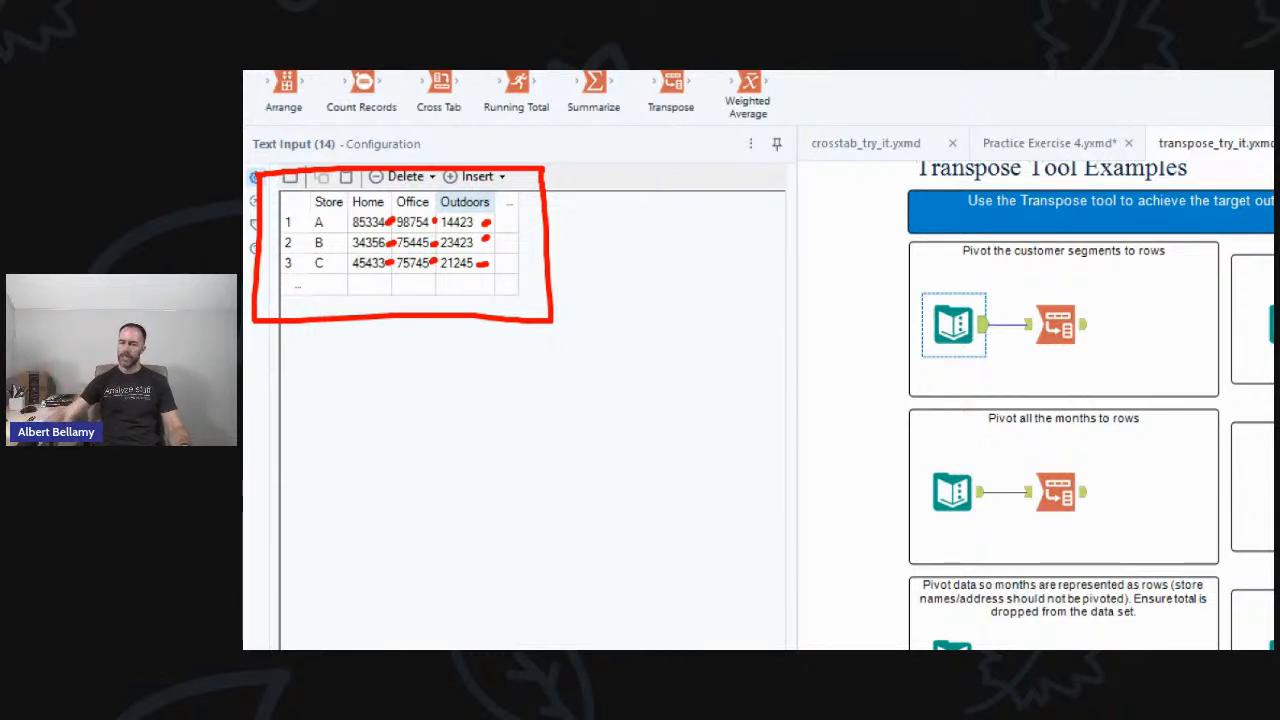
left_click(322, 214)
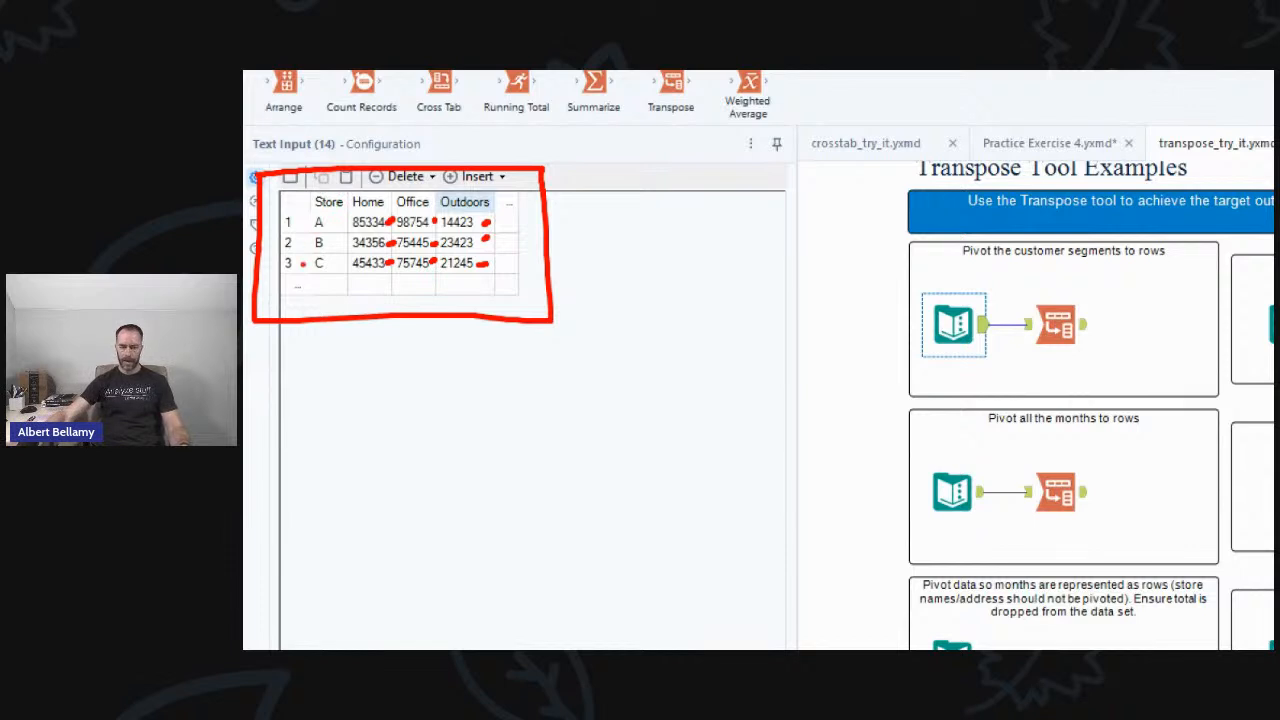
key("Escape")
left_click(597, 251)
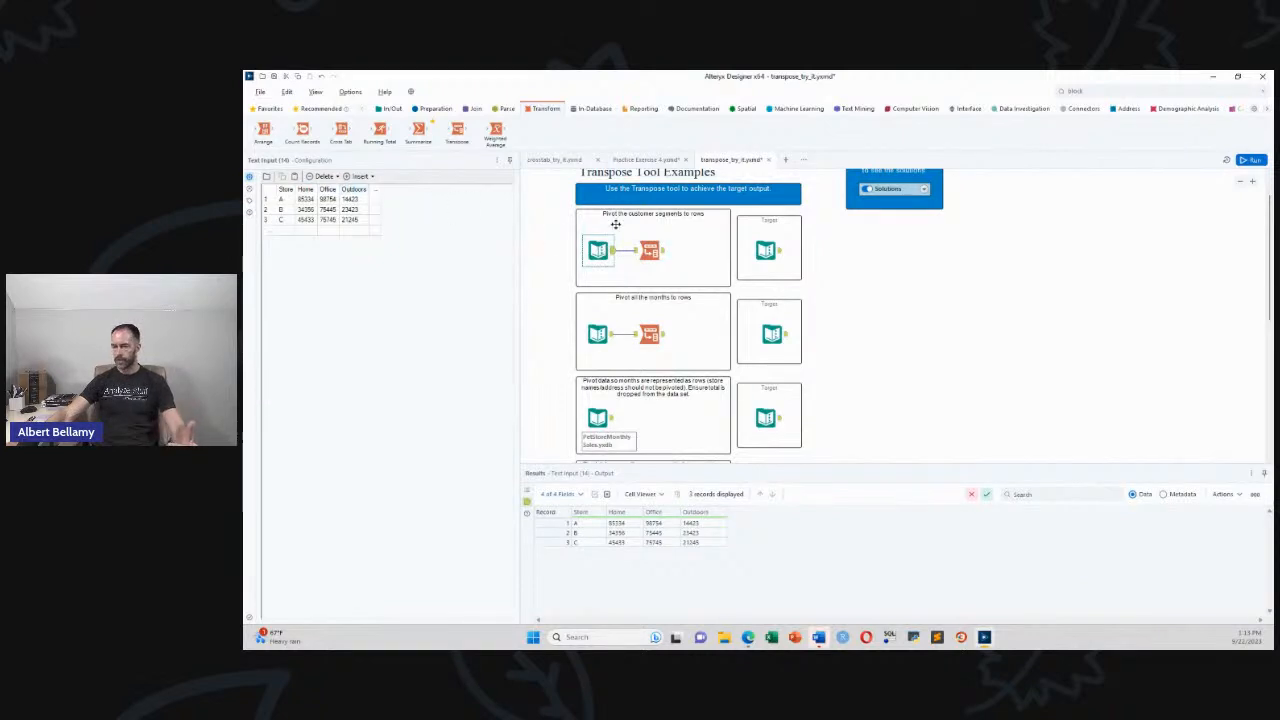
left_click(780, 252)
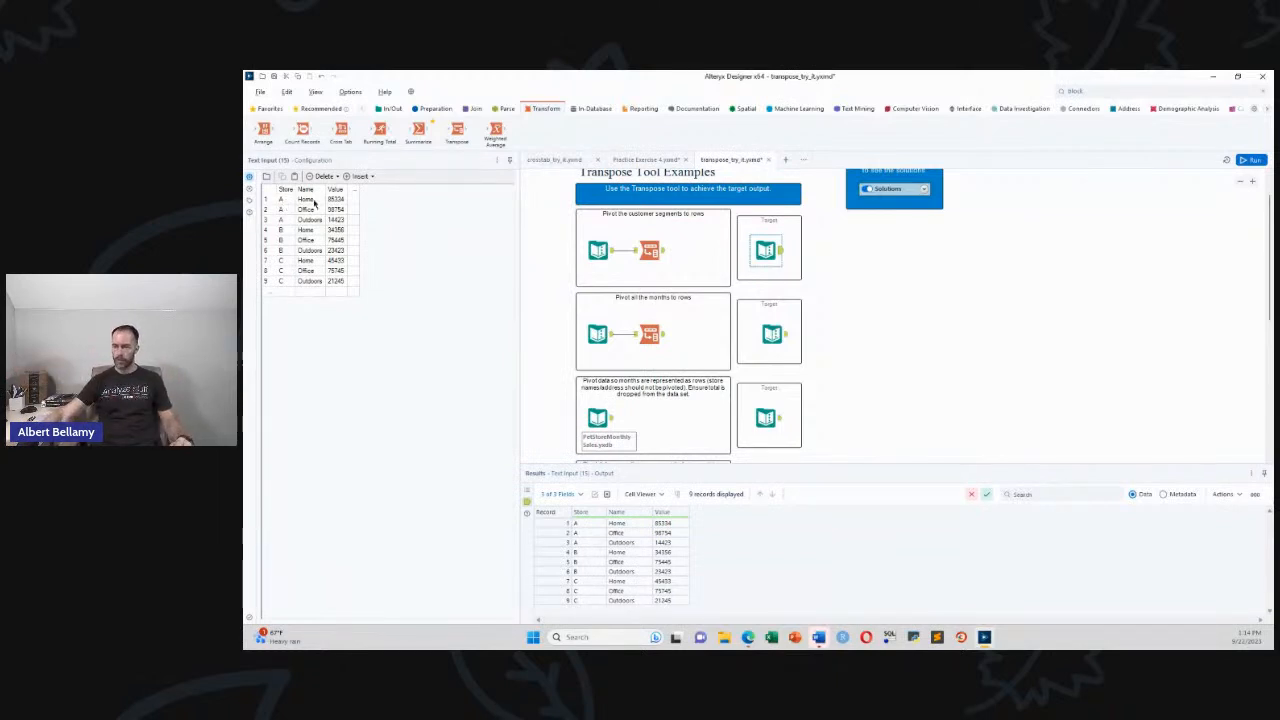
left_click(612, 252)
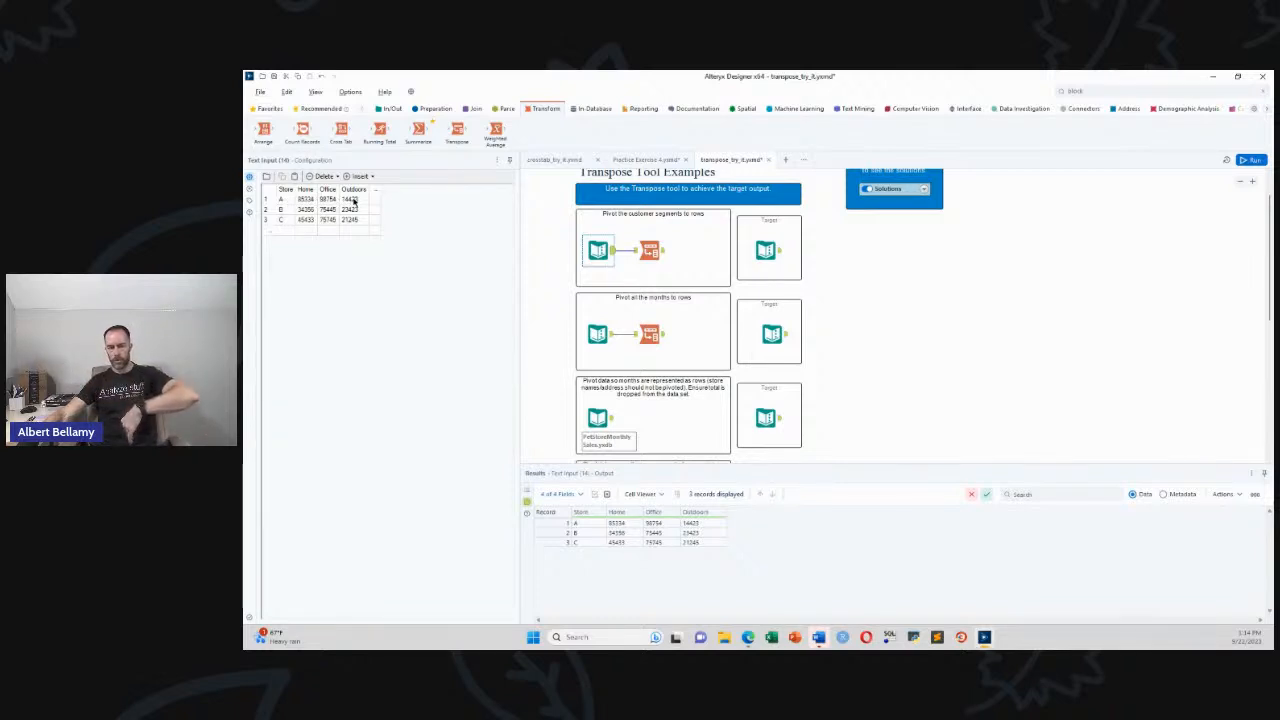
left_click(766, 250)
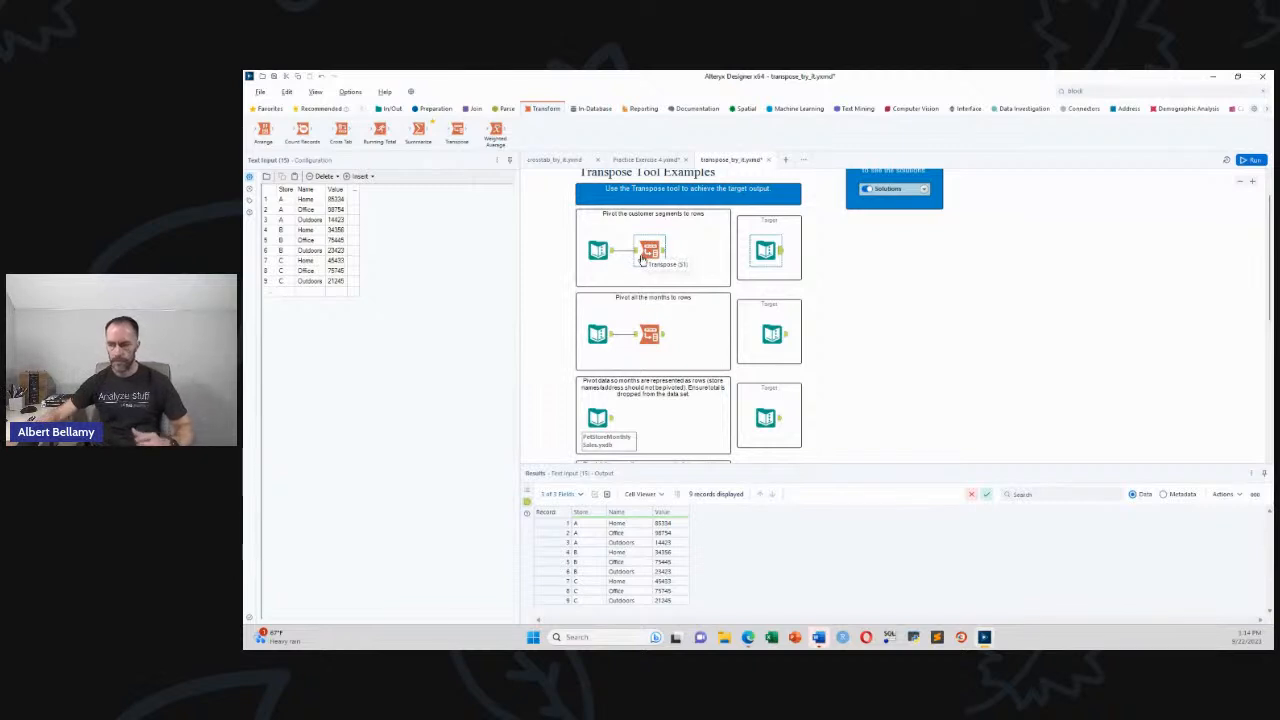
left_click(599, 250)
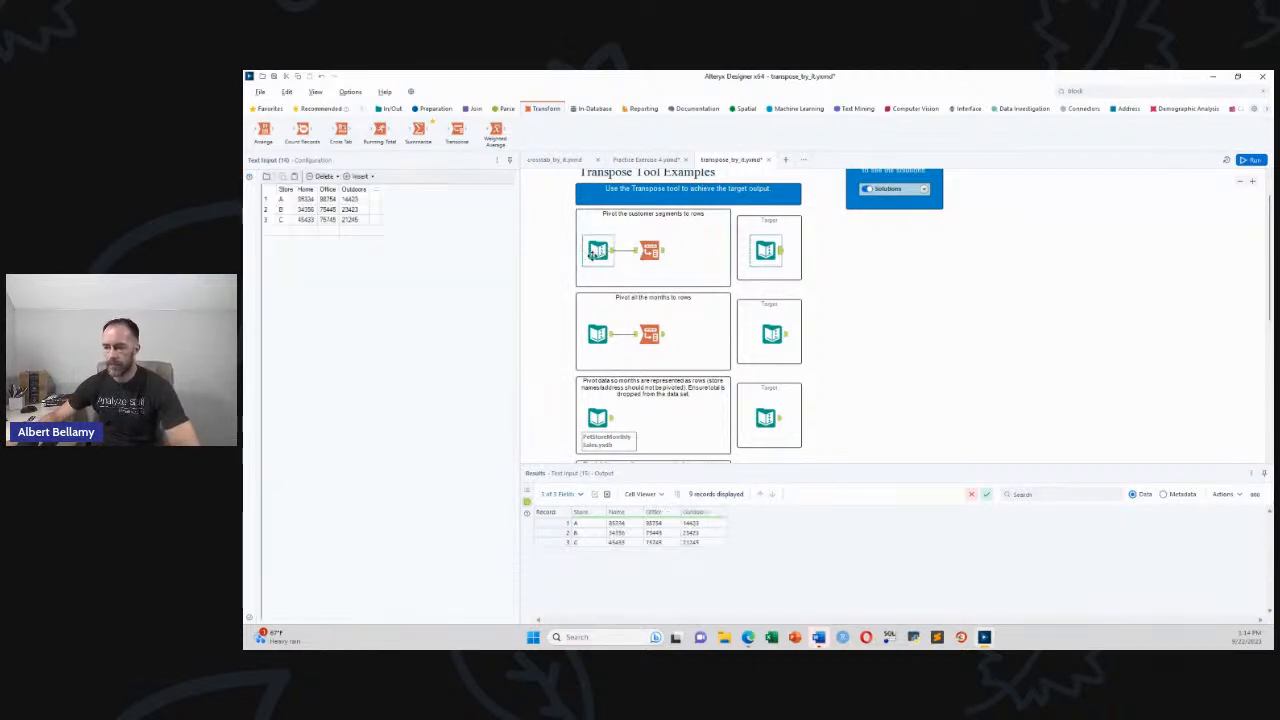
left_click(645, 250)
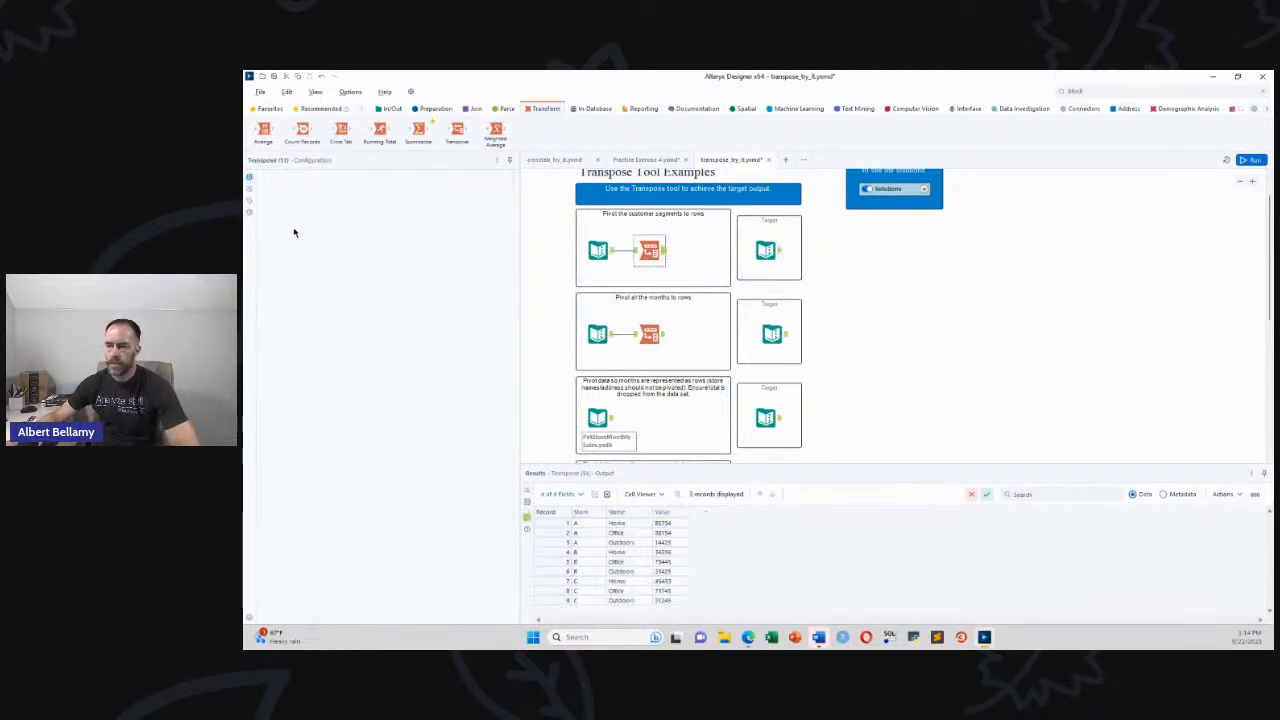
Move Store from key to data columns in the first Transpose and rerun the workflow
left_click(279, 251)
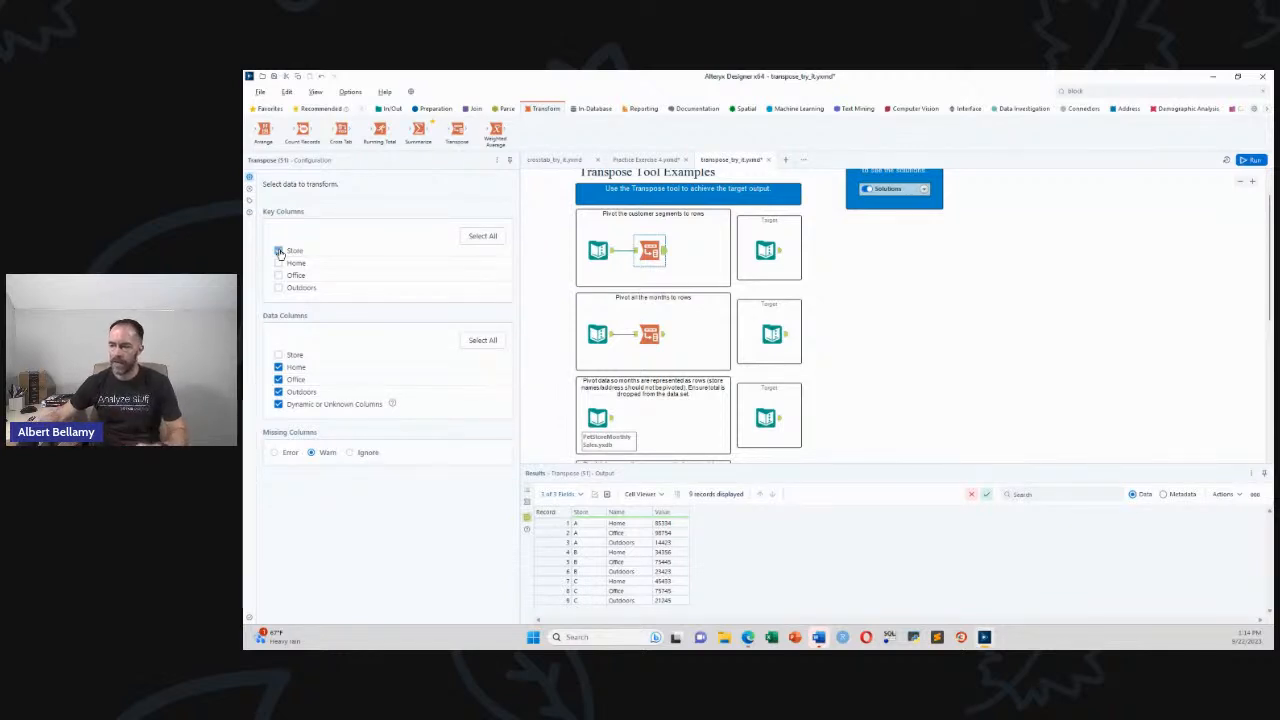
left_click(279, 251)
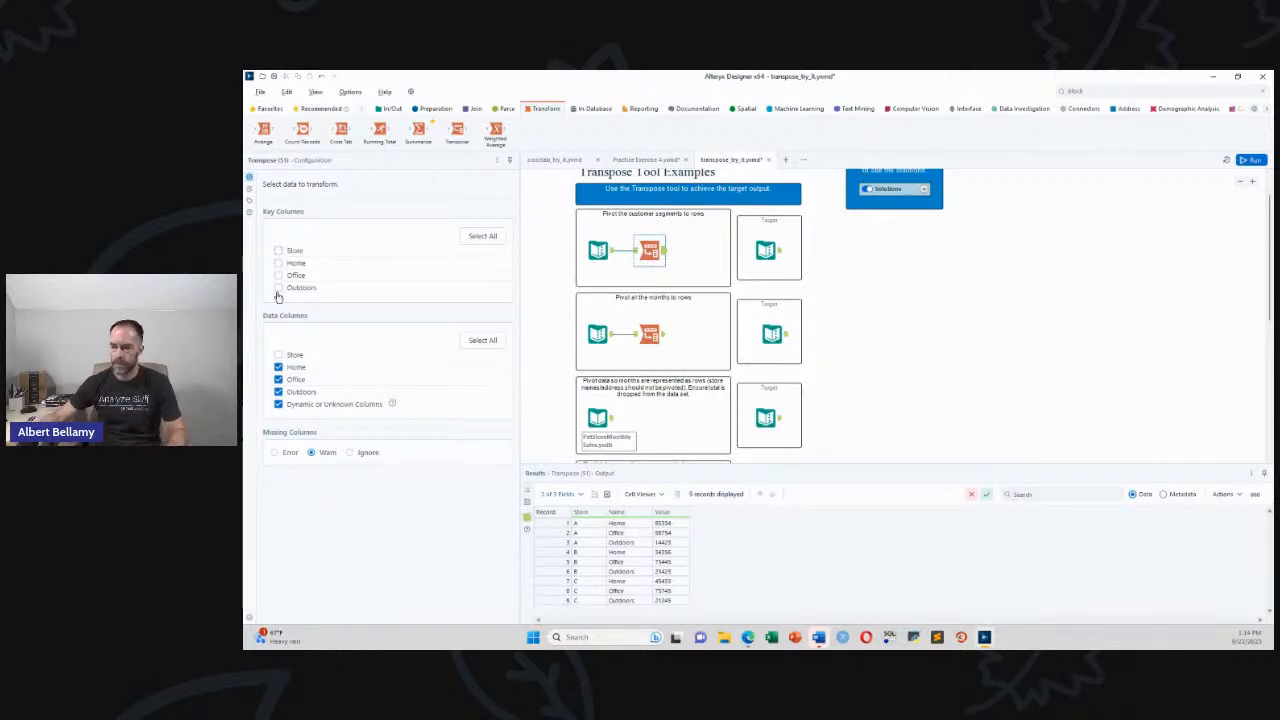
left_click(279, 355)
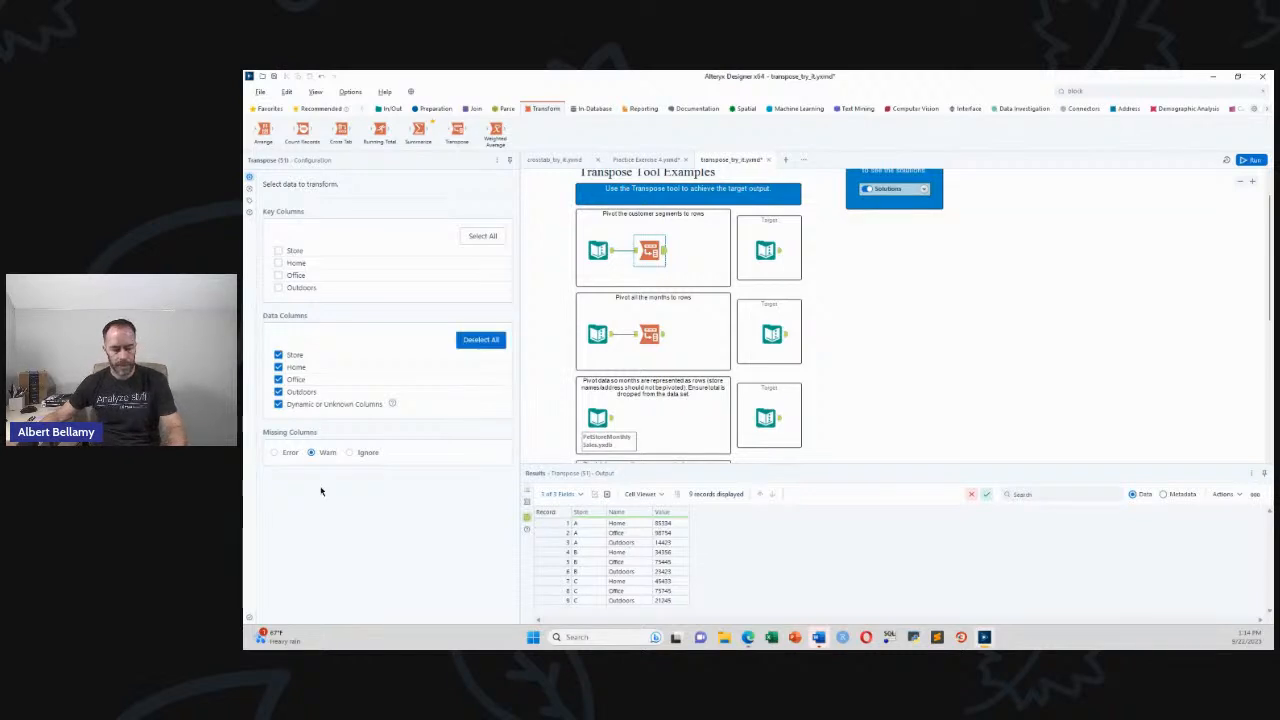
key("ctrl+r")
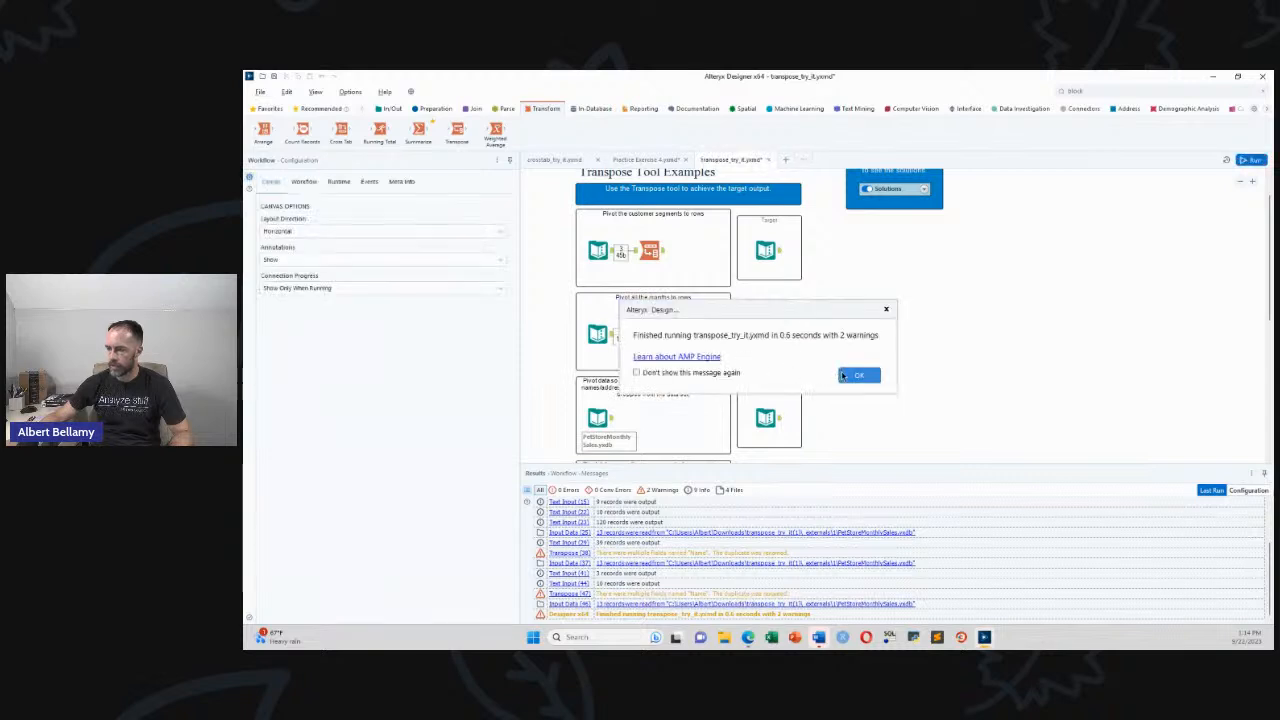
left_click(843, 376)
Restore Store as the first Transpose's key column, then inspect the second Transpose's output
left_click(650, 250)
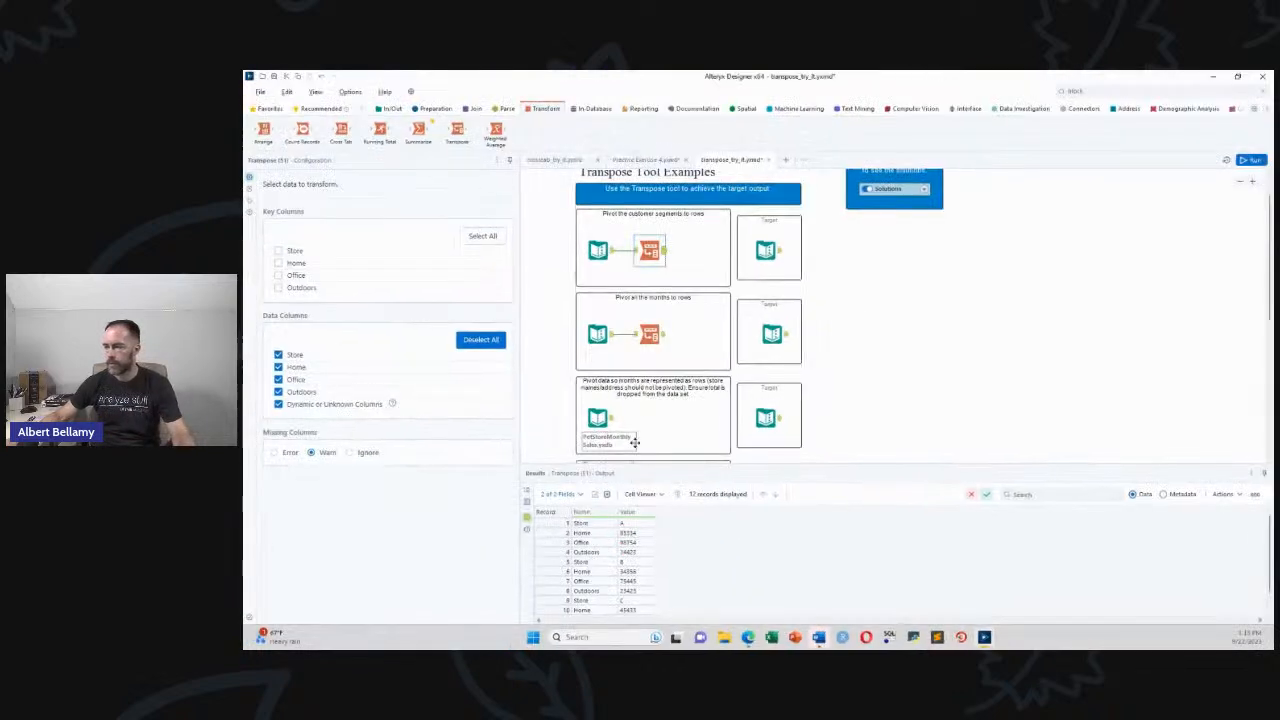
left_click(279, 251)
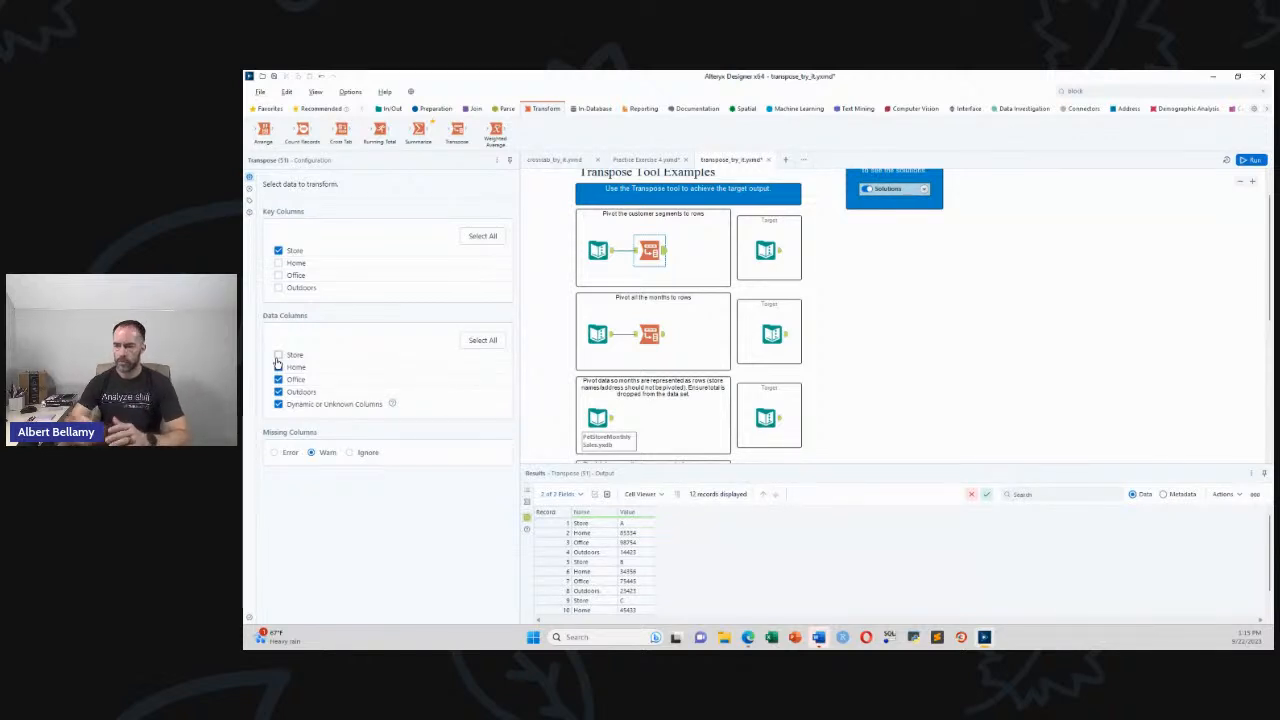
left_click(280, 251)
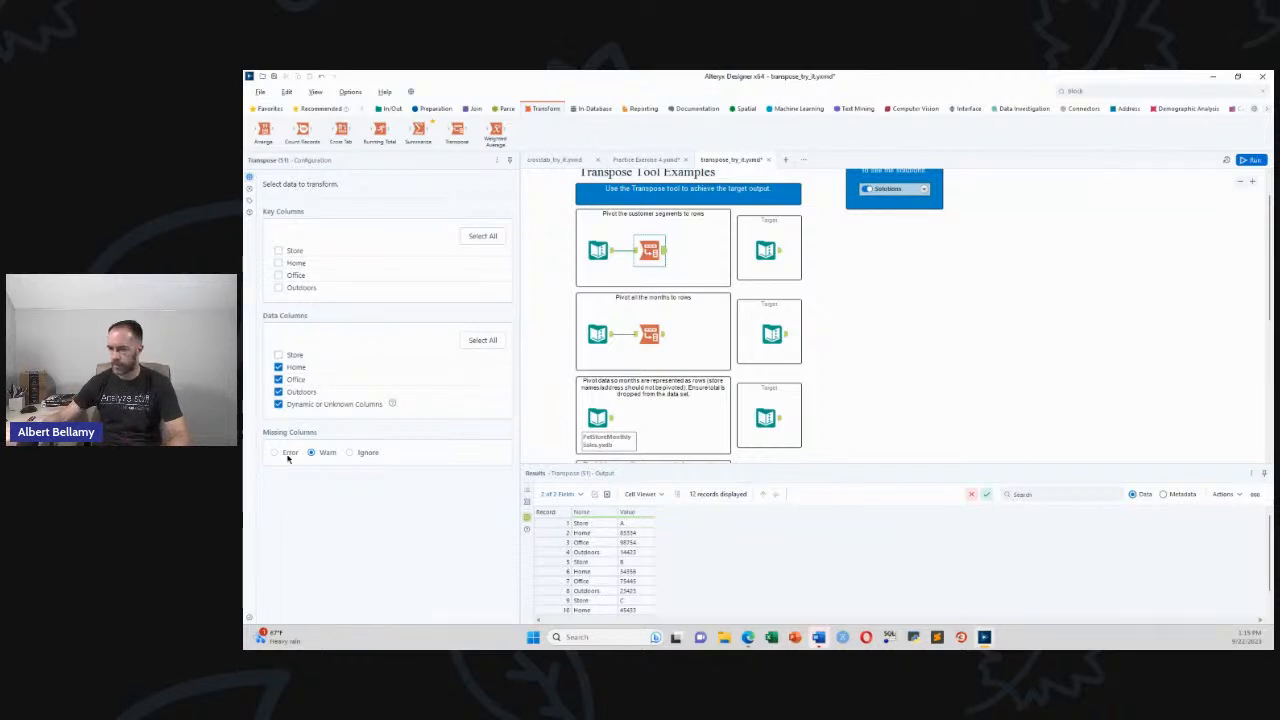
left_click(278, 250)
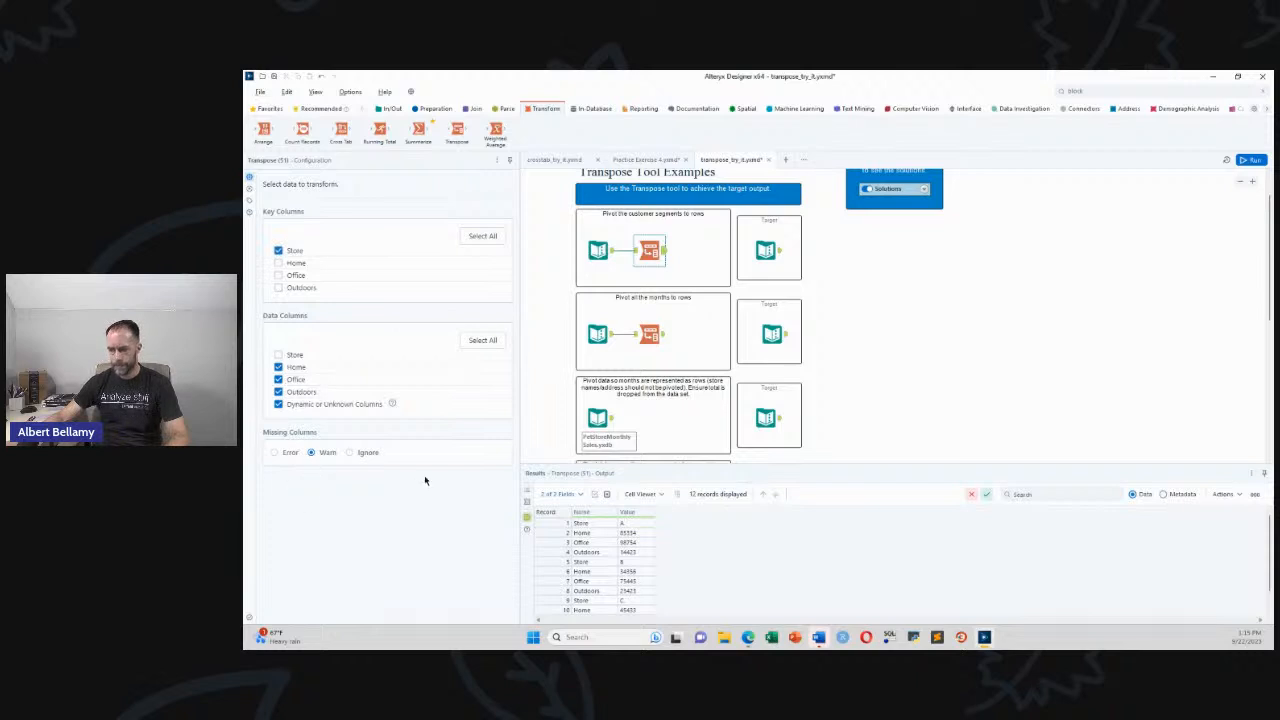
left_click(660, 334)
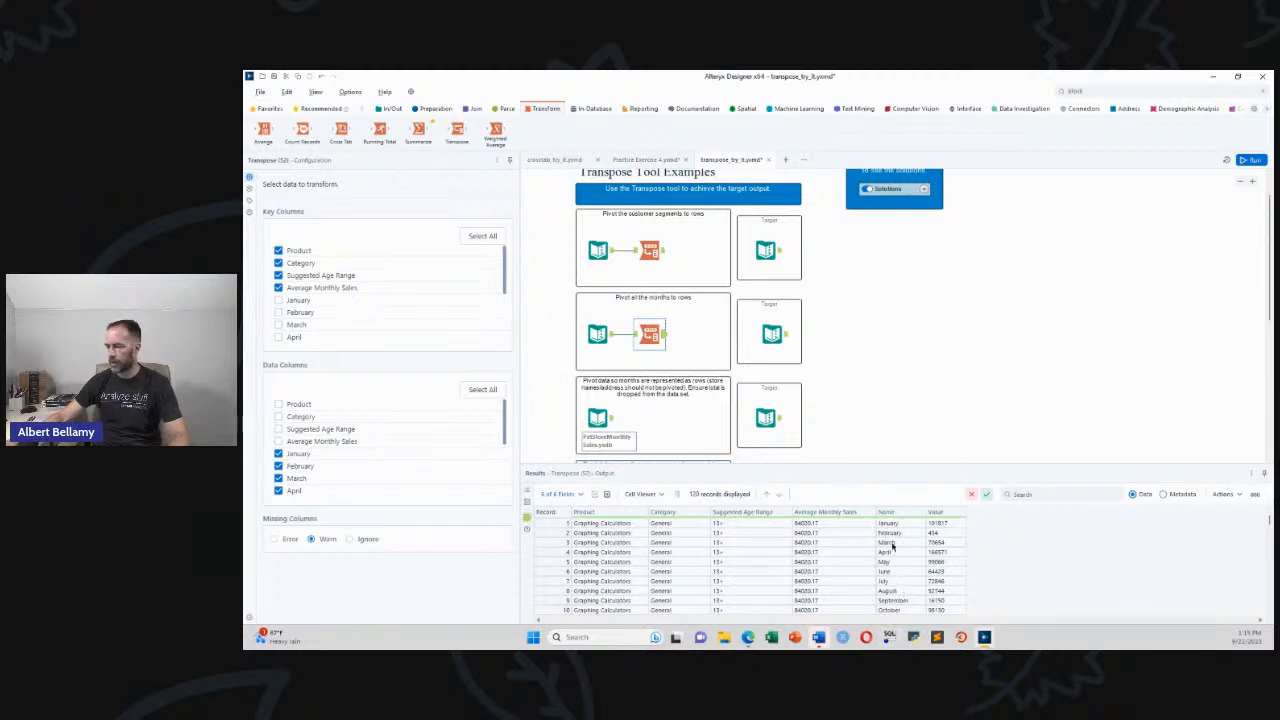
Move down to the third example and view the PetStoreMonthlySales input's store-by-month data
scroll(832, 407, "down", 2)
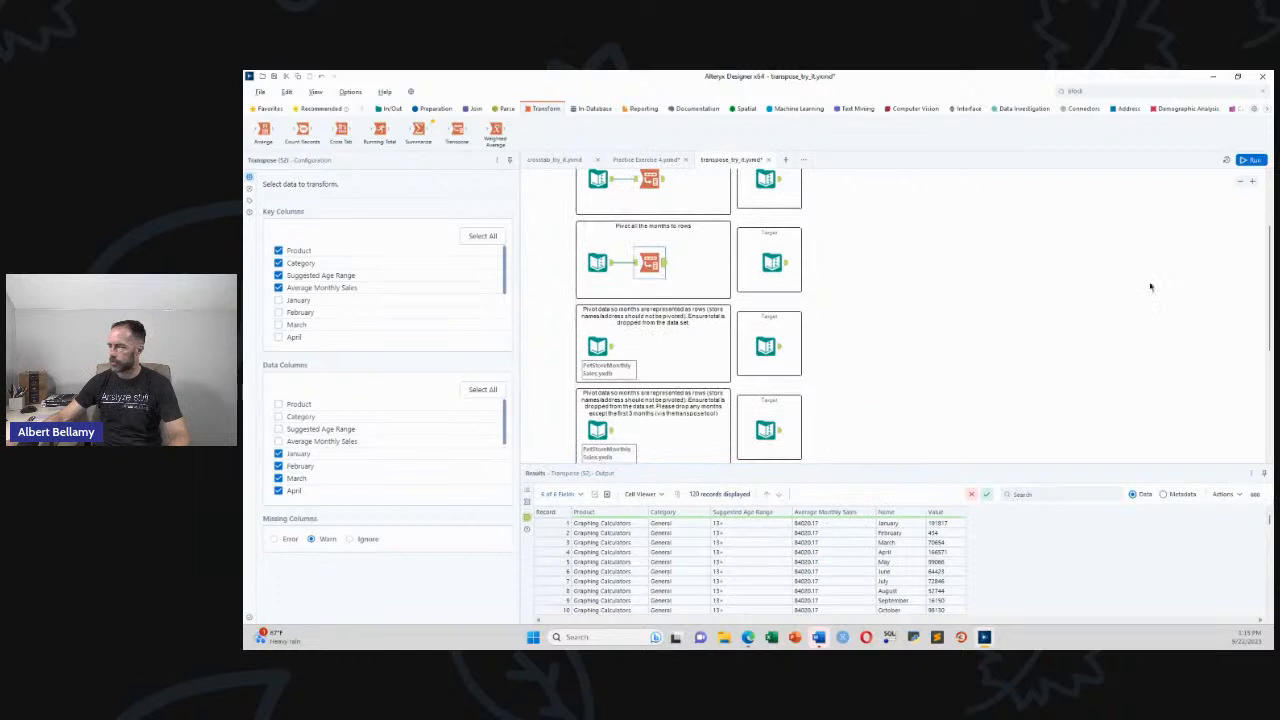
left_click_drag(1270, 296, 1270, 318)
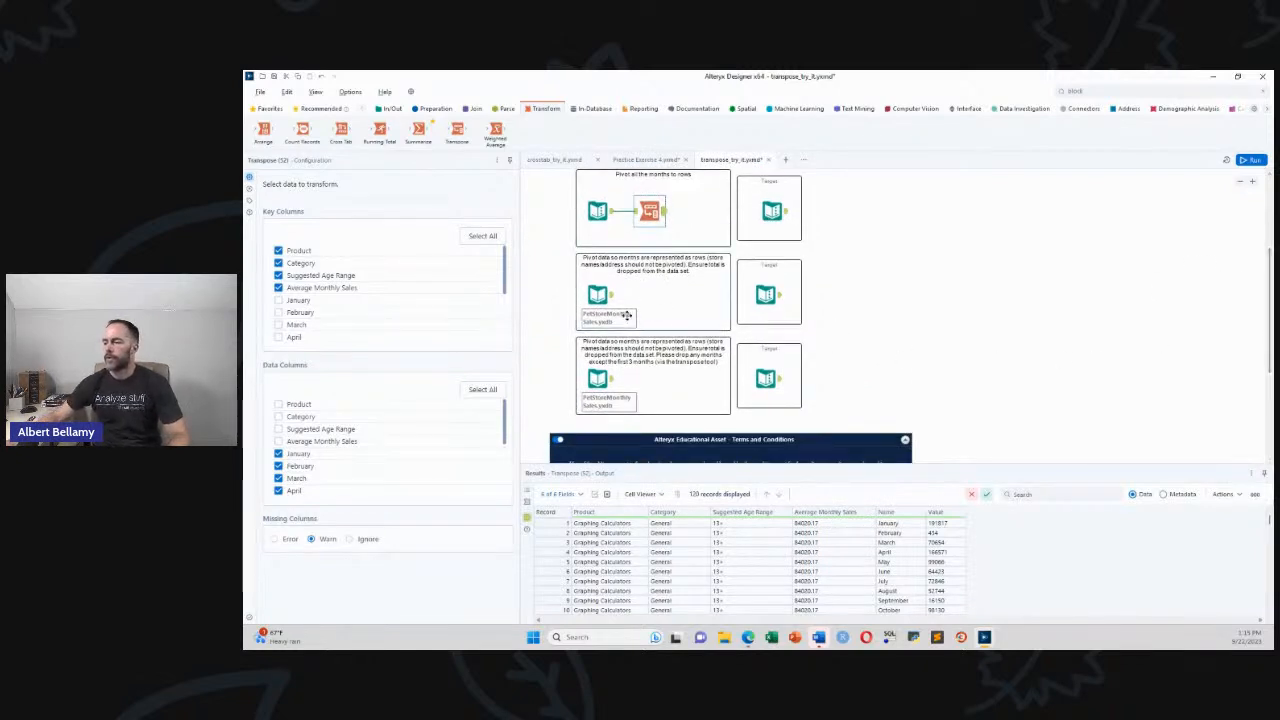
scroll(690, 312, "up", 1)
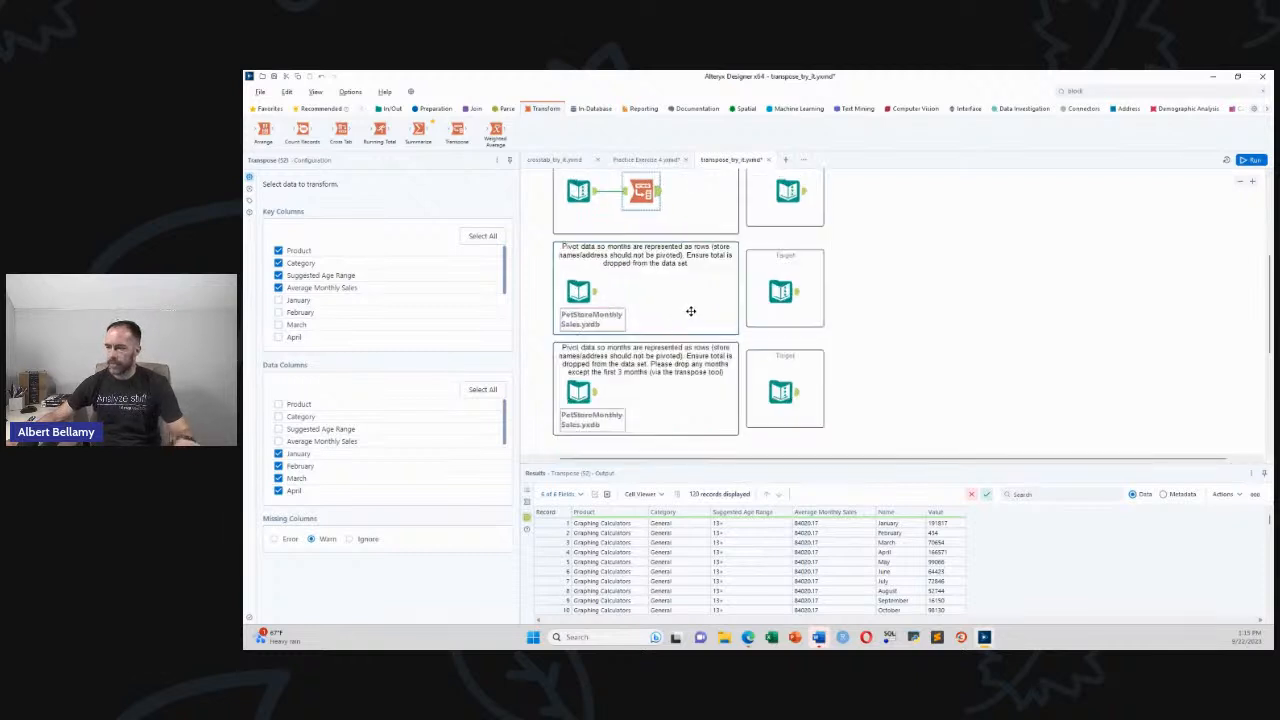
scroll(668, 330, "up", 1)
scroll(650, 345, "down", 1)
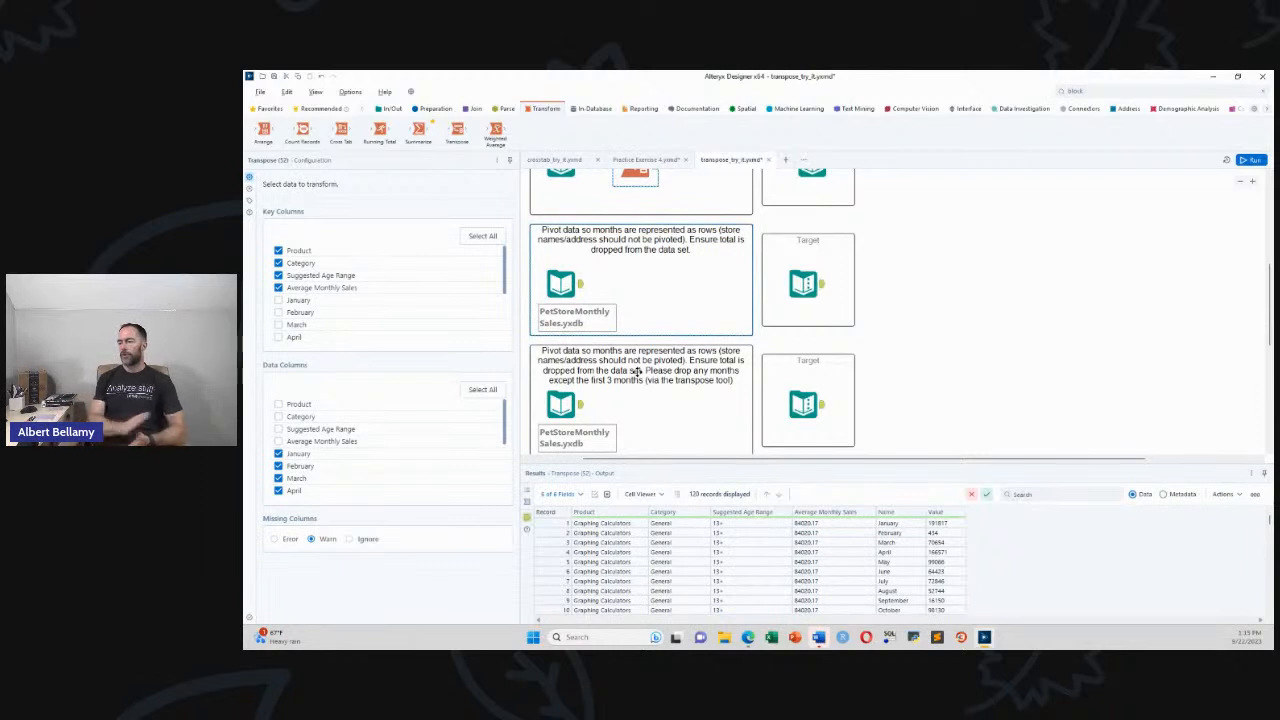
left_click(580, 290)
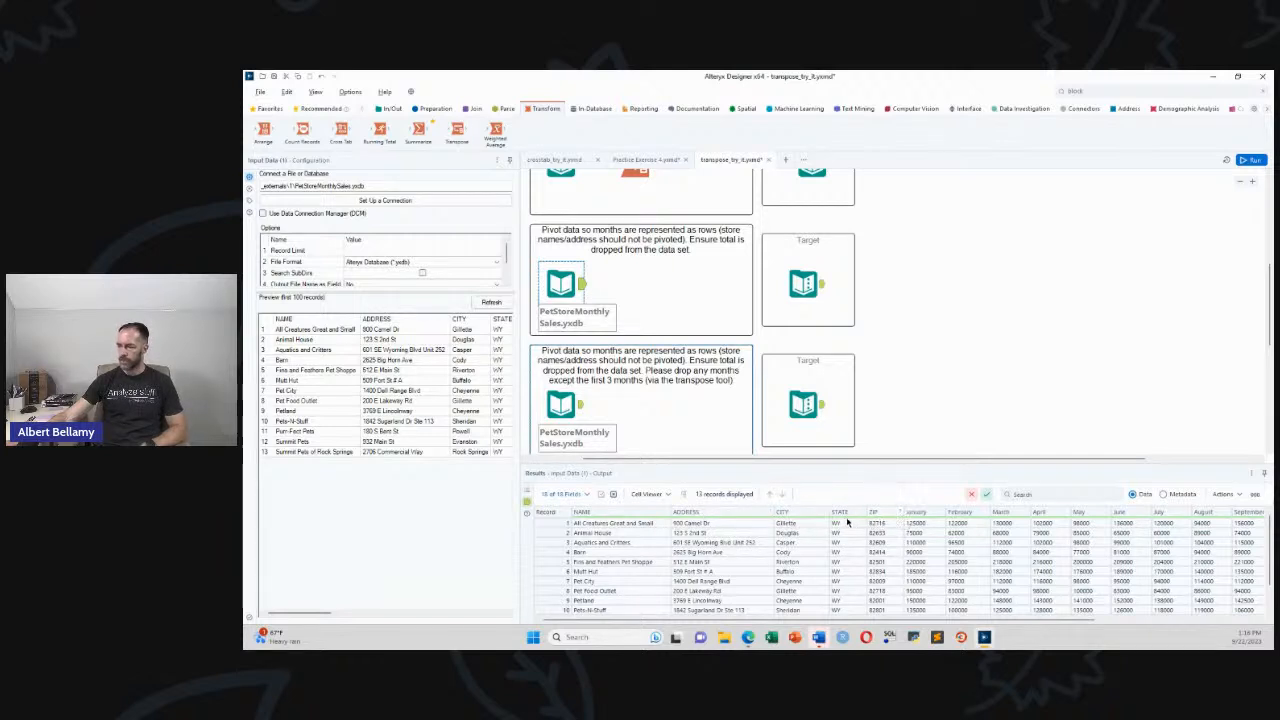
Add a Transpose after the pet store input keyed on NAME, ADDRESS, CITY, STATE and ZIP
left_click_drag(880, 620, 732, 614)
left_click_drag(457, 130, 635, 286)
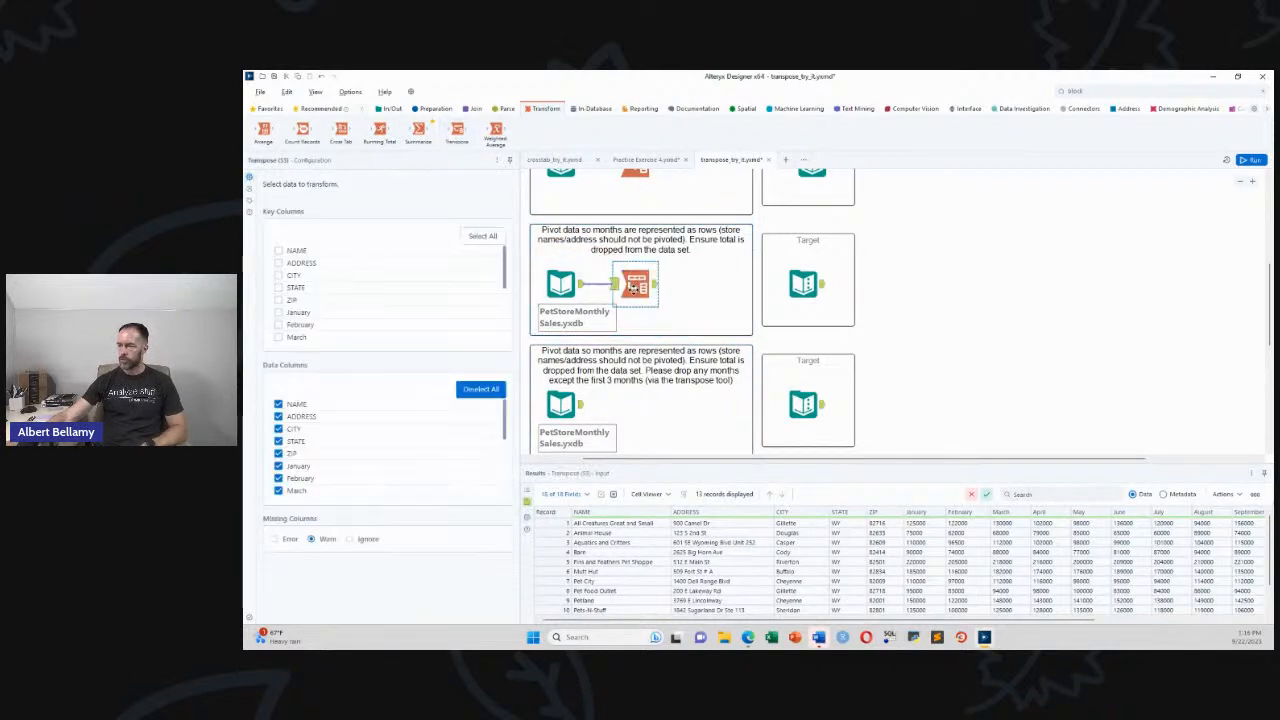
left_click(278, 250)
left_click(279, 264)
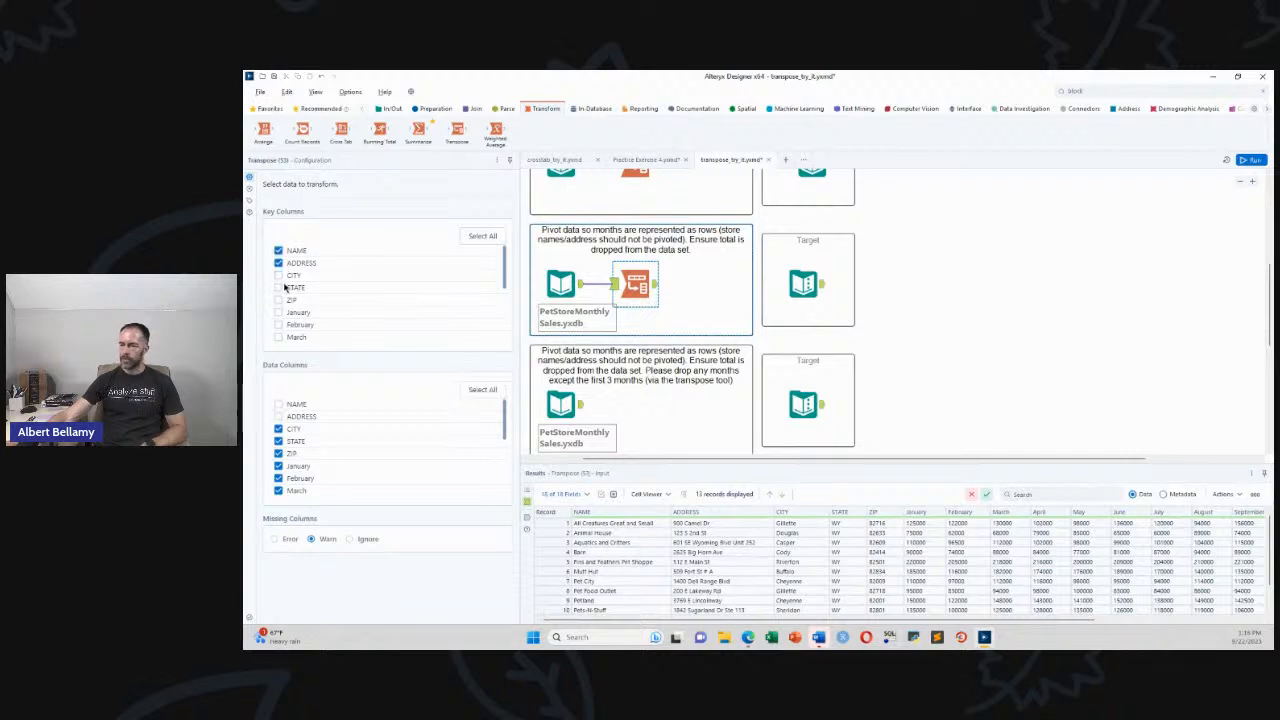
left_click(278, 275)
left_click(279, 287)
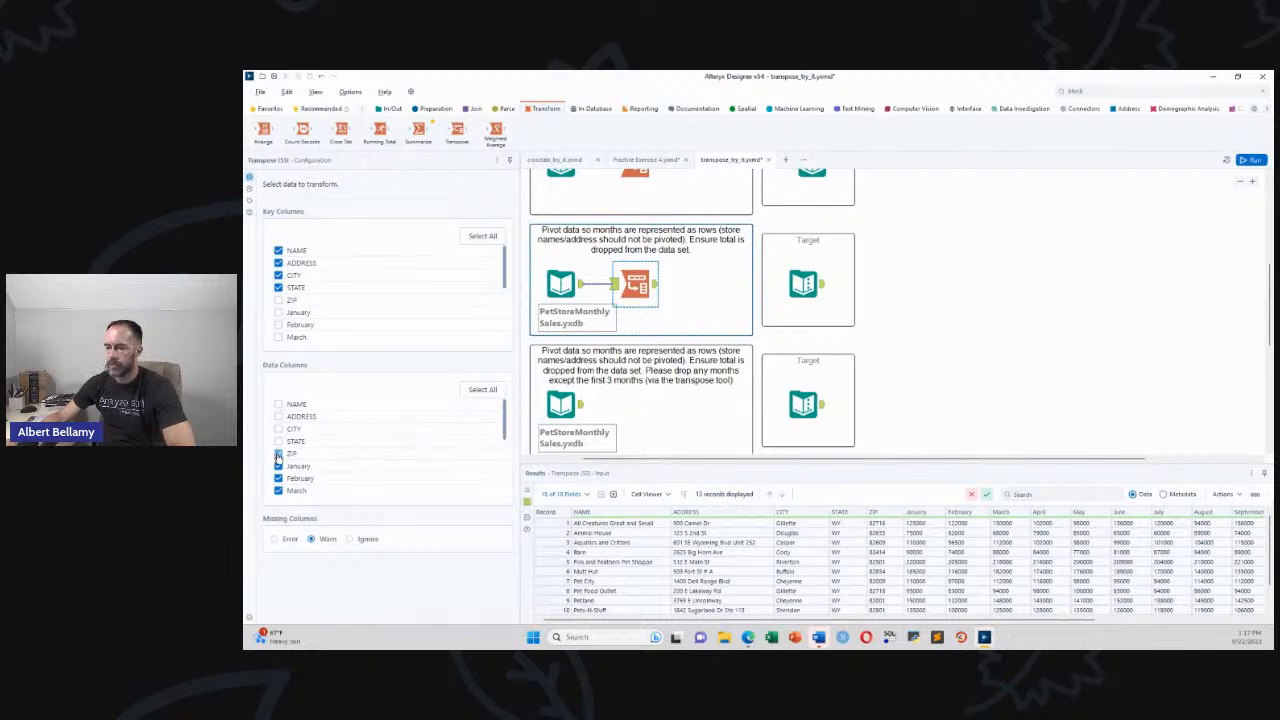
left_click(278, 299)
Exclude the Total column from the pivot, run the workflow, and view the Target data
left_click_drag(505, 418, 502, 490)
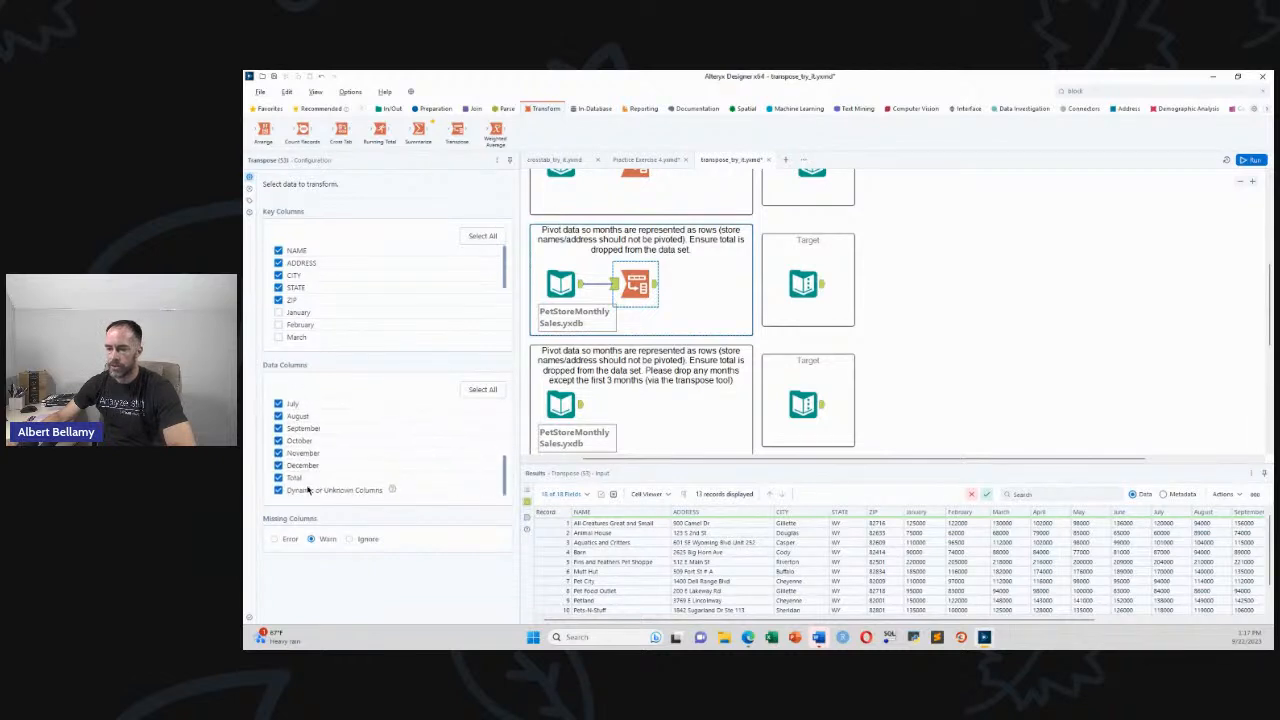
left_click(278, 478)
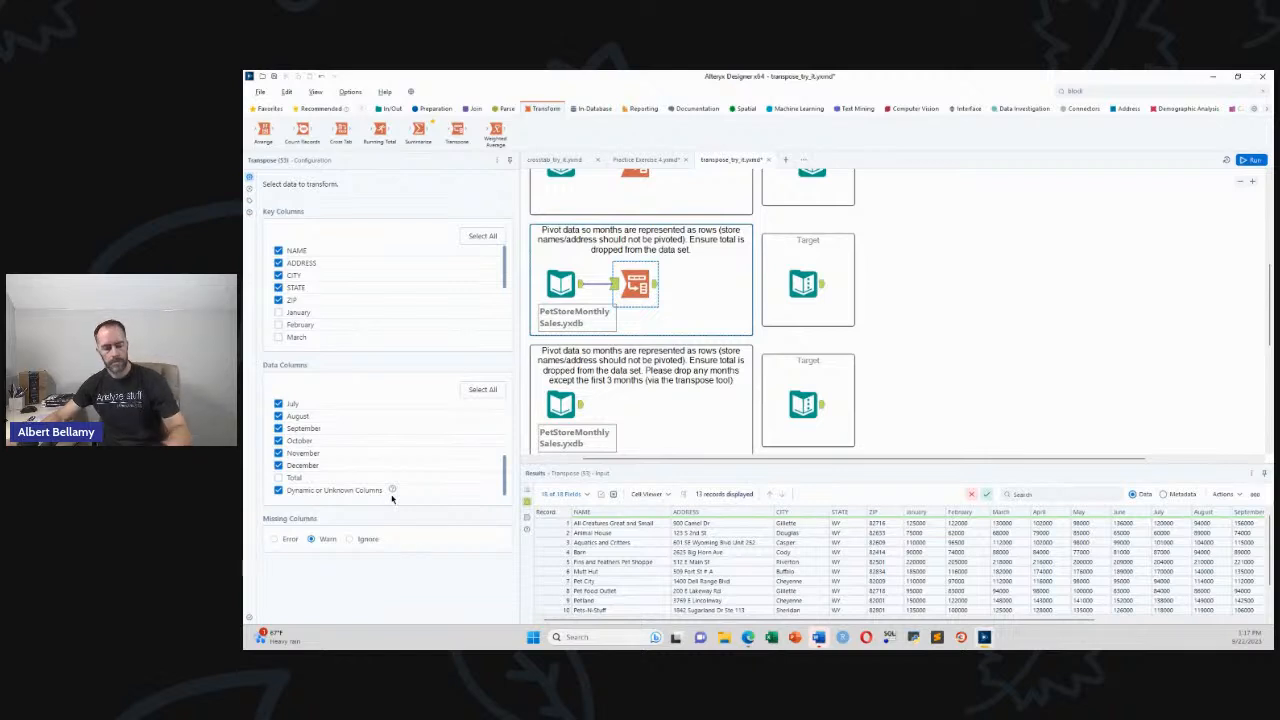
key("ctrl+r")
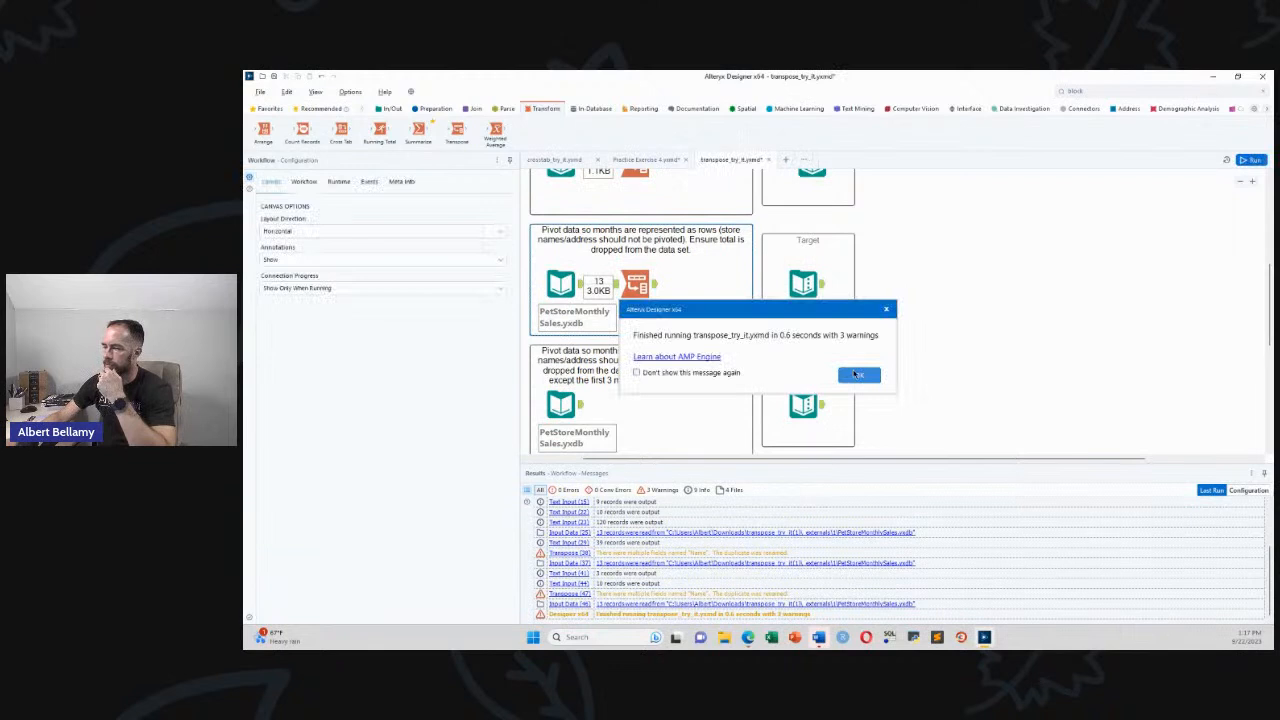
left_click(857, 374)
left_click(812, 288)
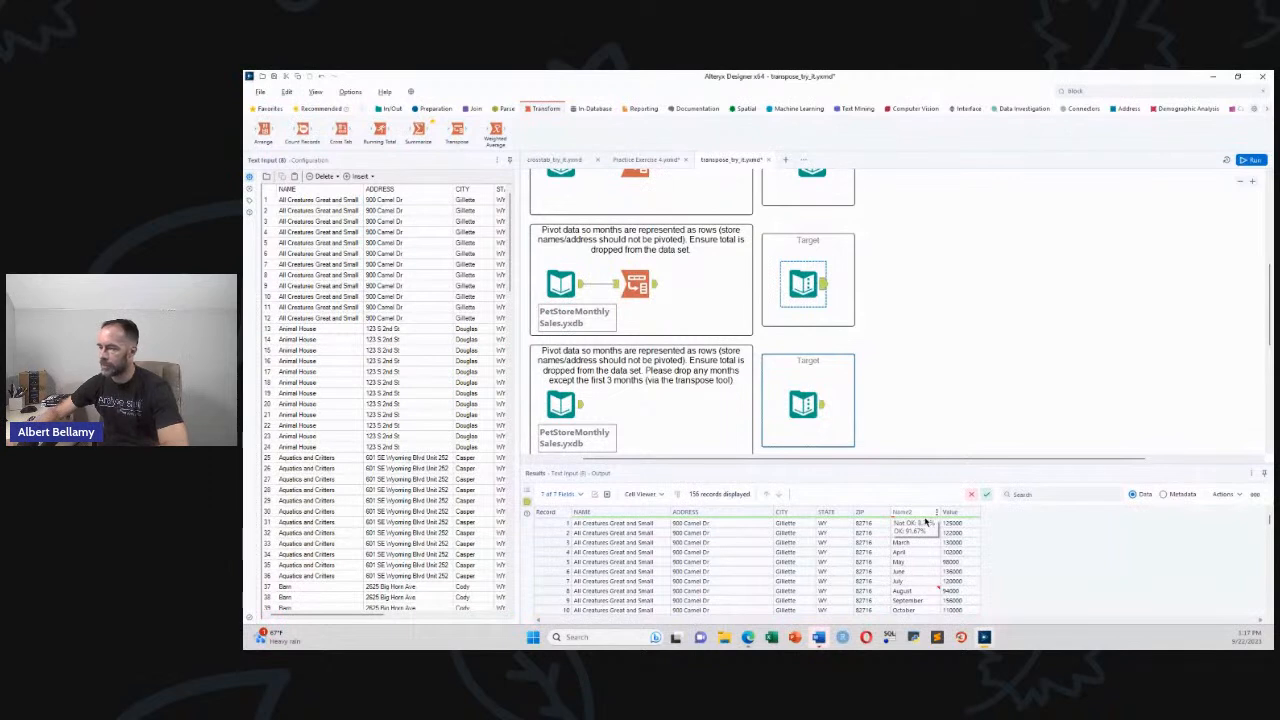
Compare the pet-store Transpose output's 156 store-month records against the Target
left_click(655, 292)
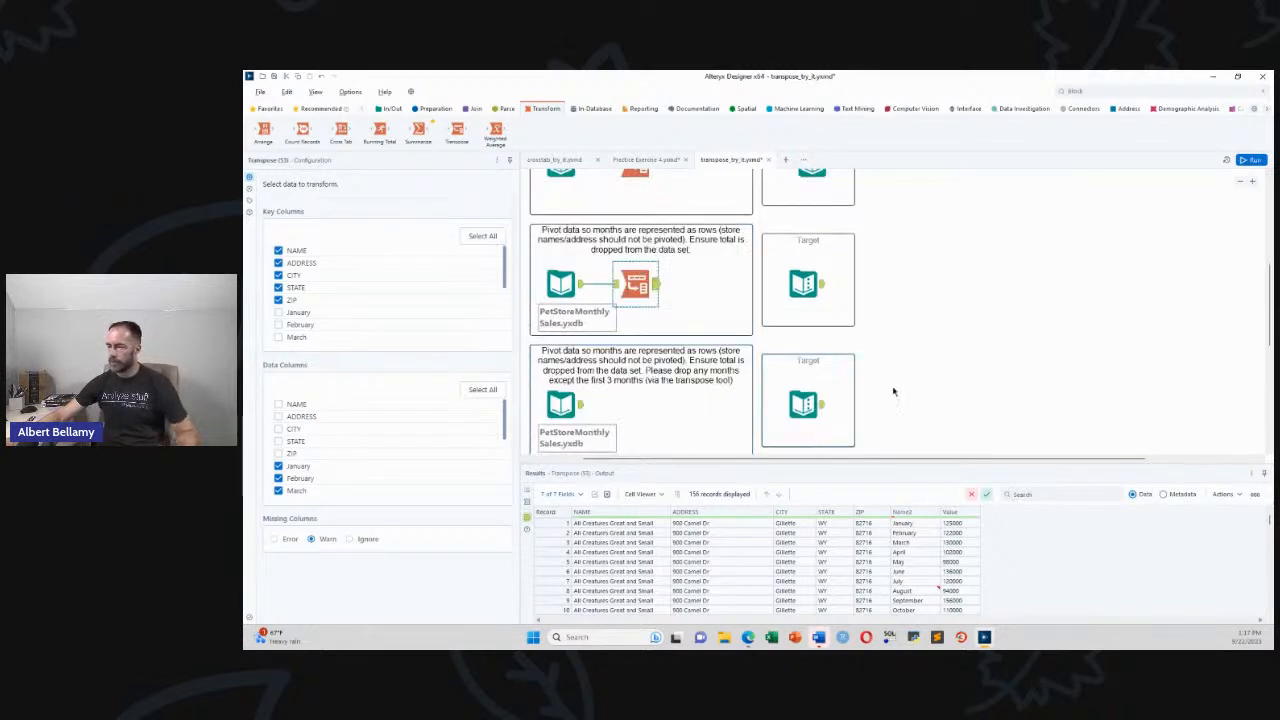
scroll(1270, 322, "down", 2)
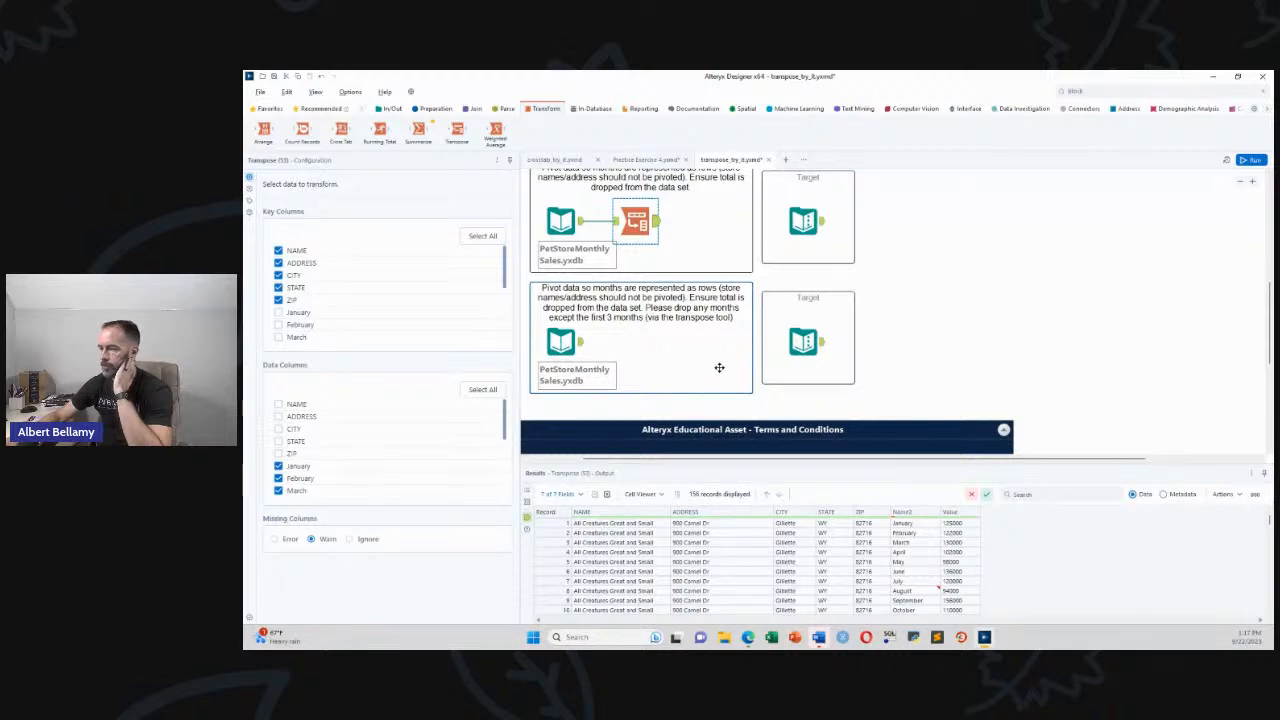
Add a Transpose after the second pet store input, keyed on NAME, ADDRESS, CITY, STATE and ZIP
left_click_drag(457, 132, 625, 344)
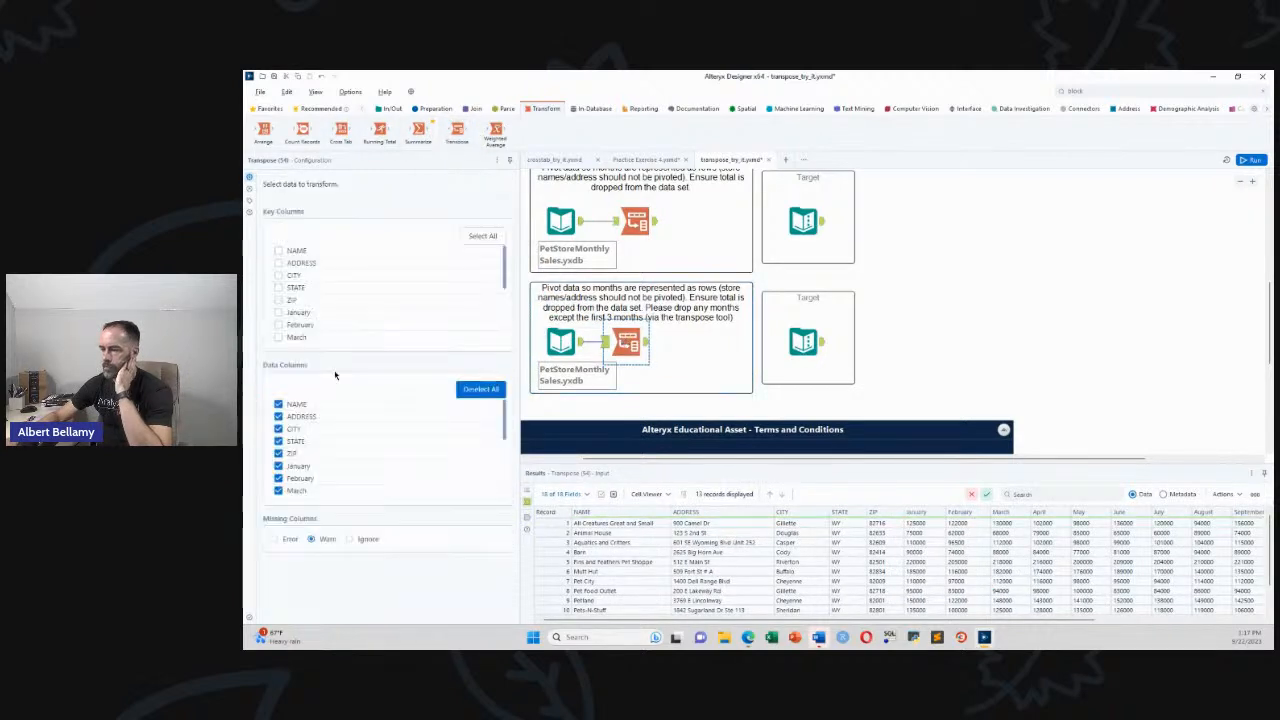
left_click(278, 251)
left_click(278, 263)
left_click(278, 275)
left_click(278, 287)
left_click(279, 300)
Pivot only January–March by excluding Total and the April–November month columns
scroll(360, 423, "down", 4)
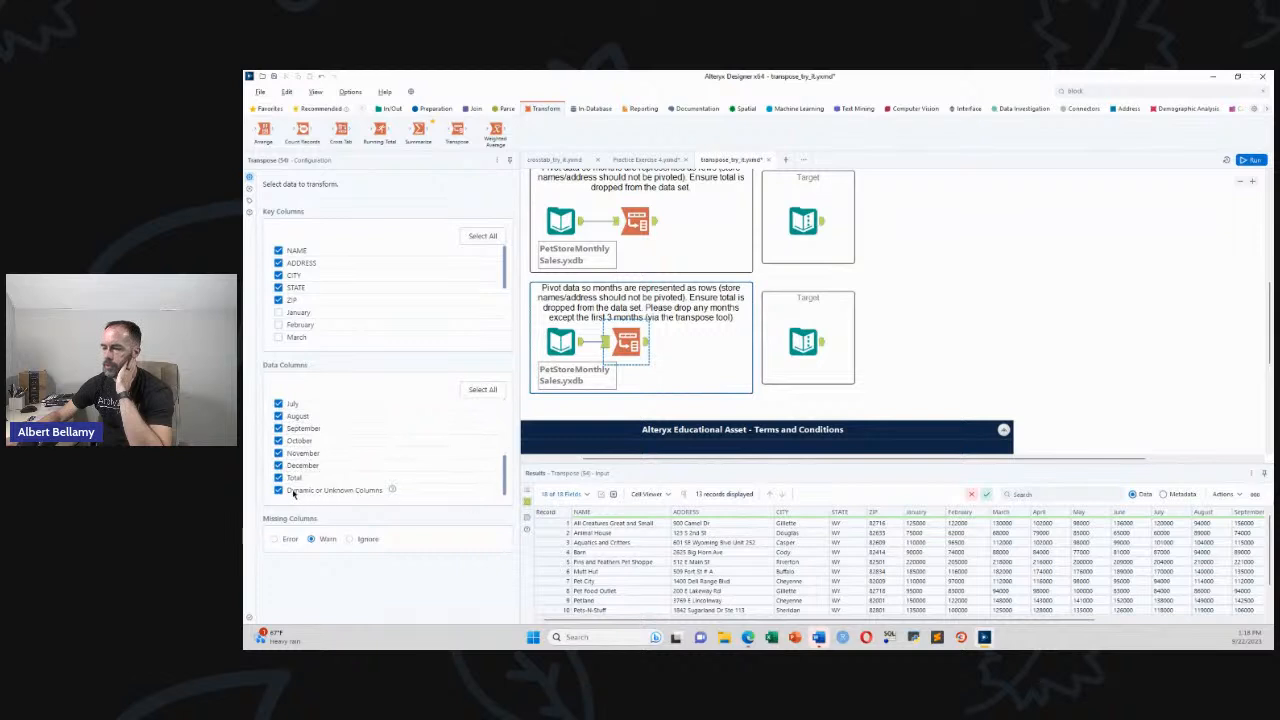
left_click(278, 477)
left_click(278, 453)
left_click(278, 440)
left_click(278, 428)
left_click(278, 416)
left_click(278, 404)
scroll(281, 410, "up", 4)
scroll(505, 425, "down", 5)
left_click(278, 441)
left_click(278, 453)
left_click(278, 466)
Compare with the second target table, then run the transpose_try_it workflow with Ctrl+R
left_click(818, 346)
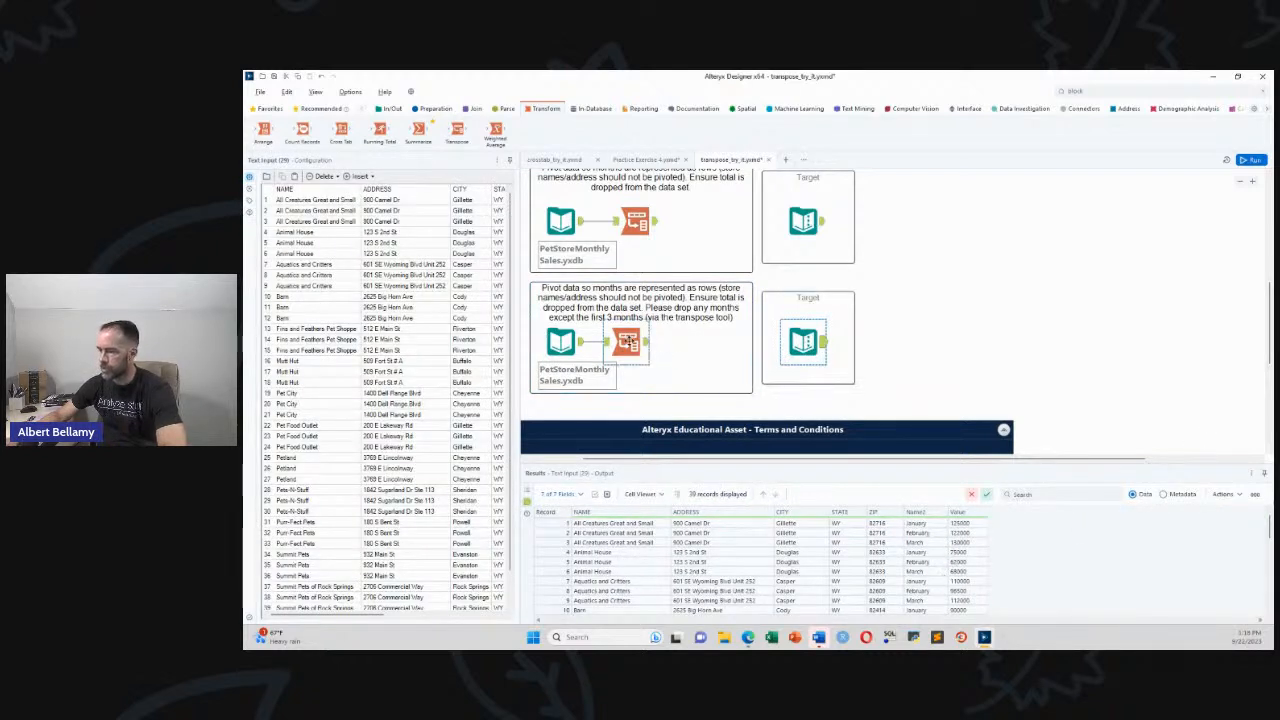
left_click(627, 341)
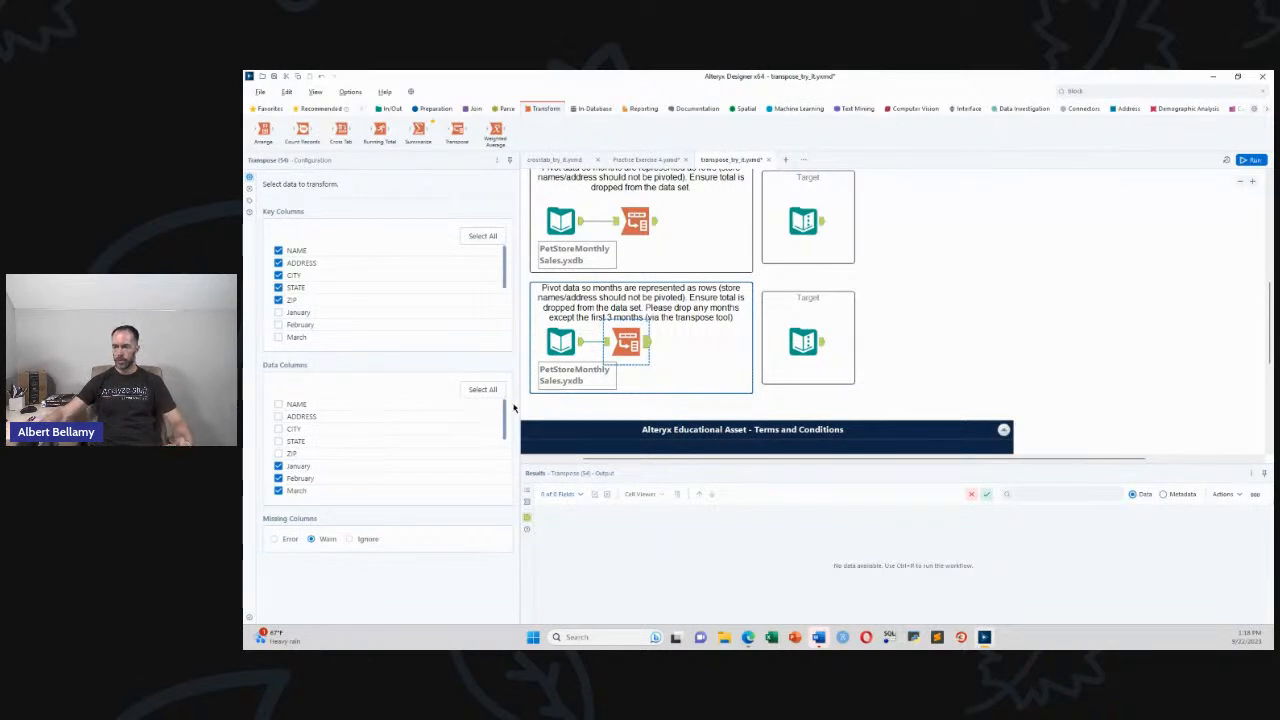
key("ctrl+r")
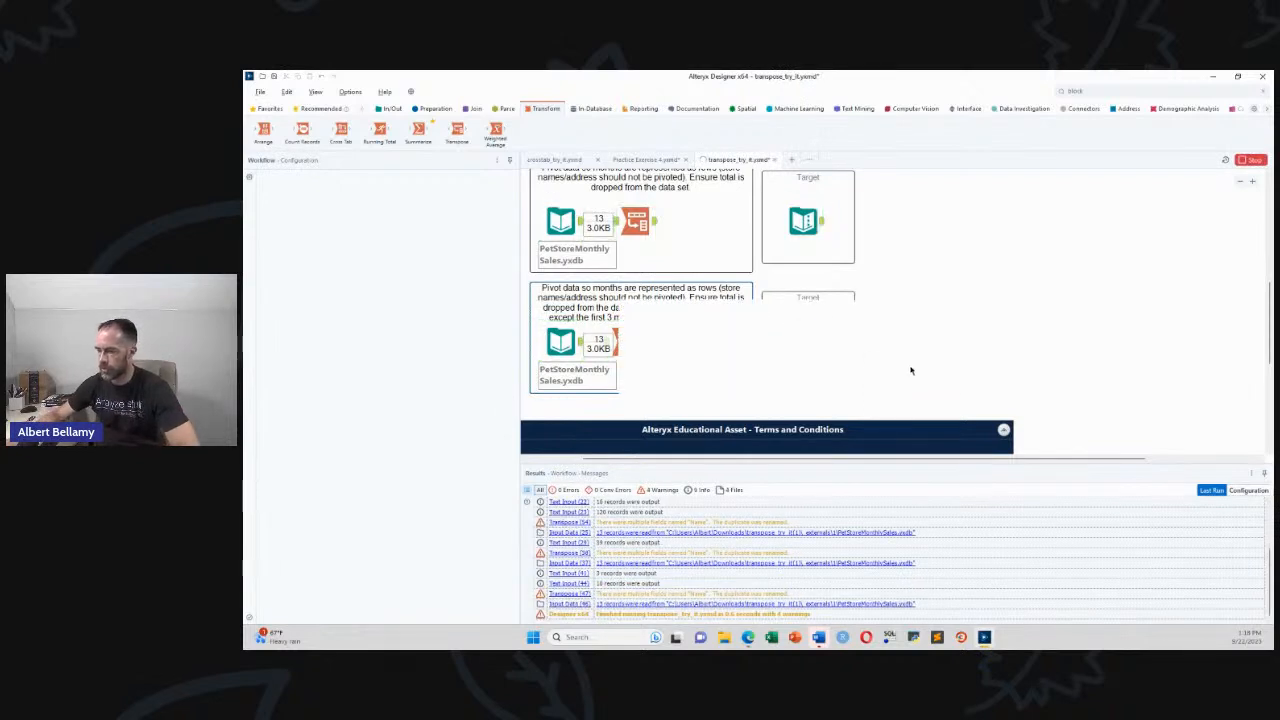
Dismiss the run message, inspect the Transpose output, and move to the crosstab_try_it workflow
left_click(860, 374)
left_click(649, 347)
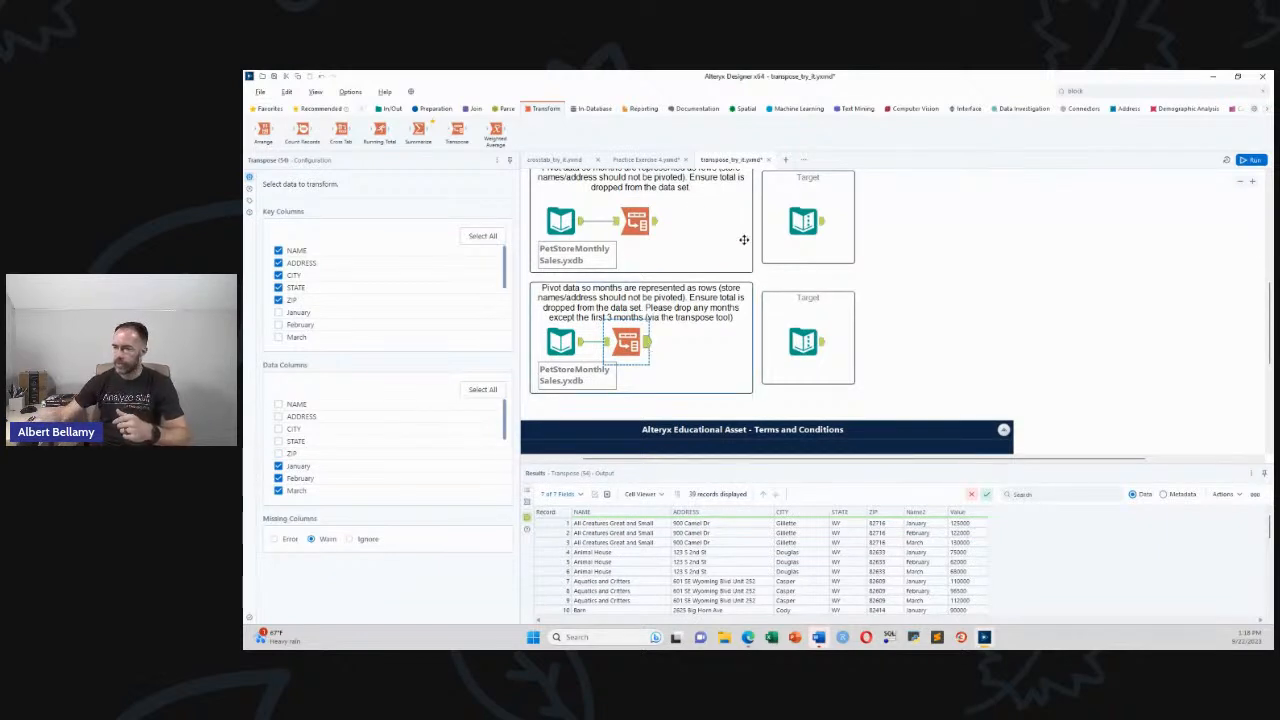
left_click(553, 163)
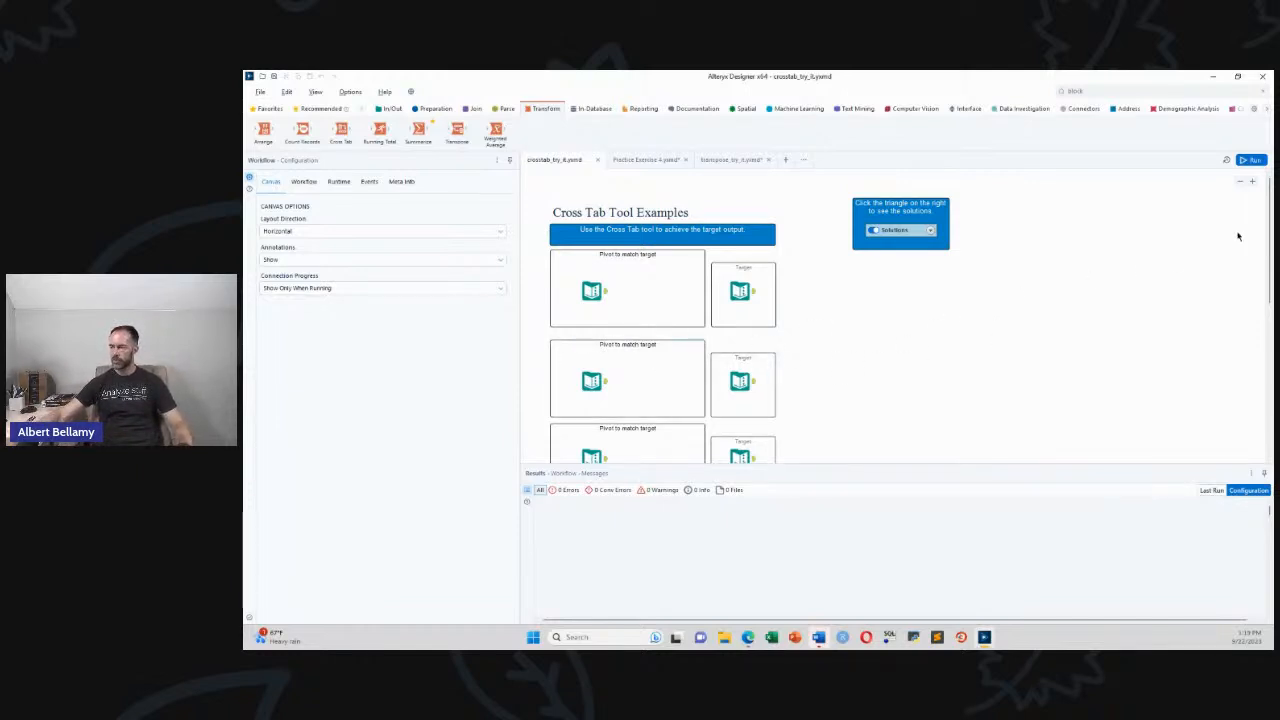
Preview the first cross-tab exercise's input data, then return to transpose_try_it's 39-record output
scroll(1272, 240, "down", 2)
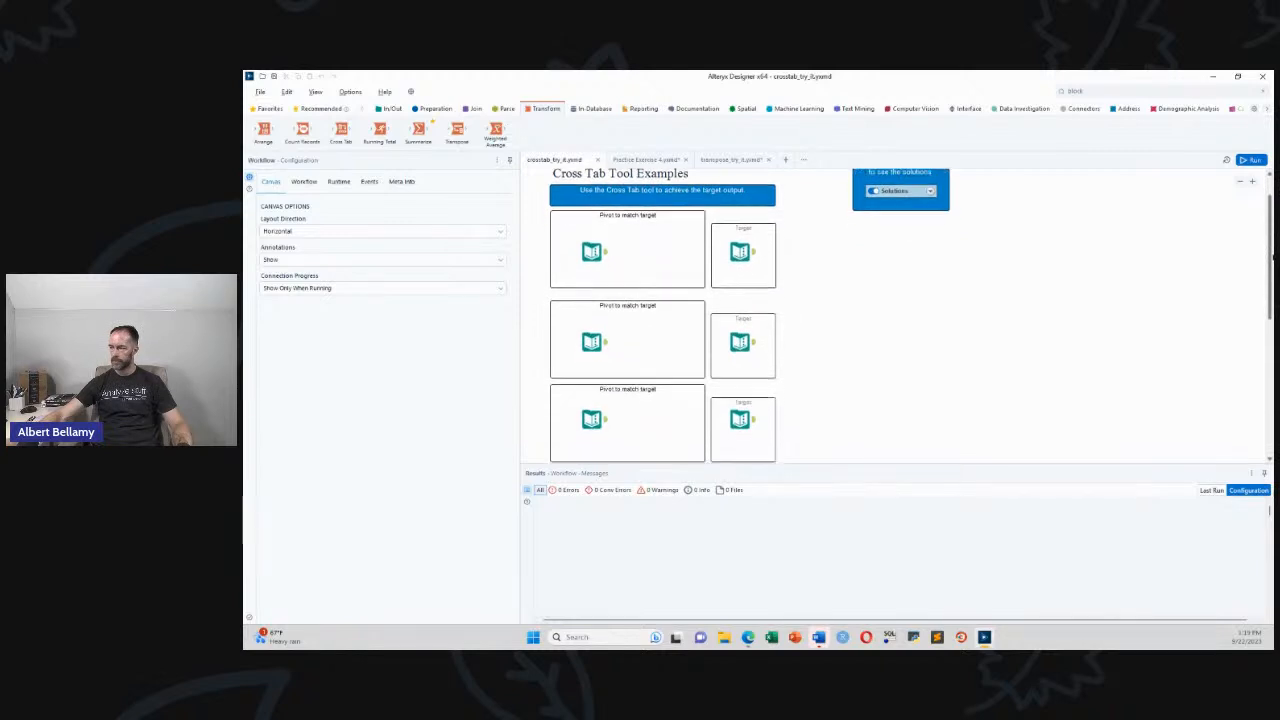
left_click(603, 254)
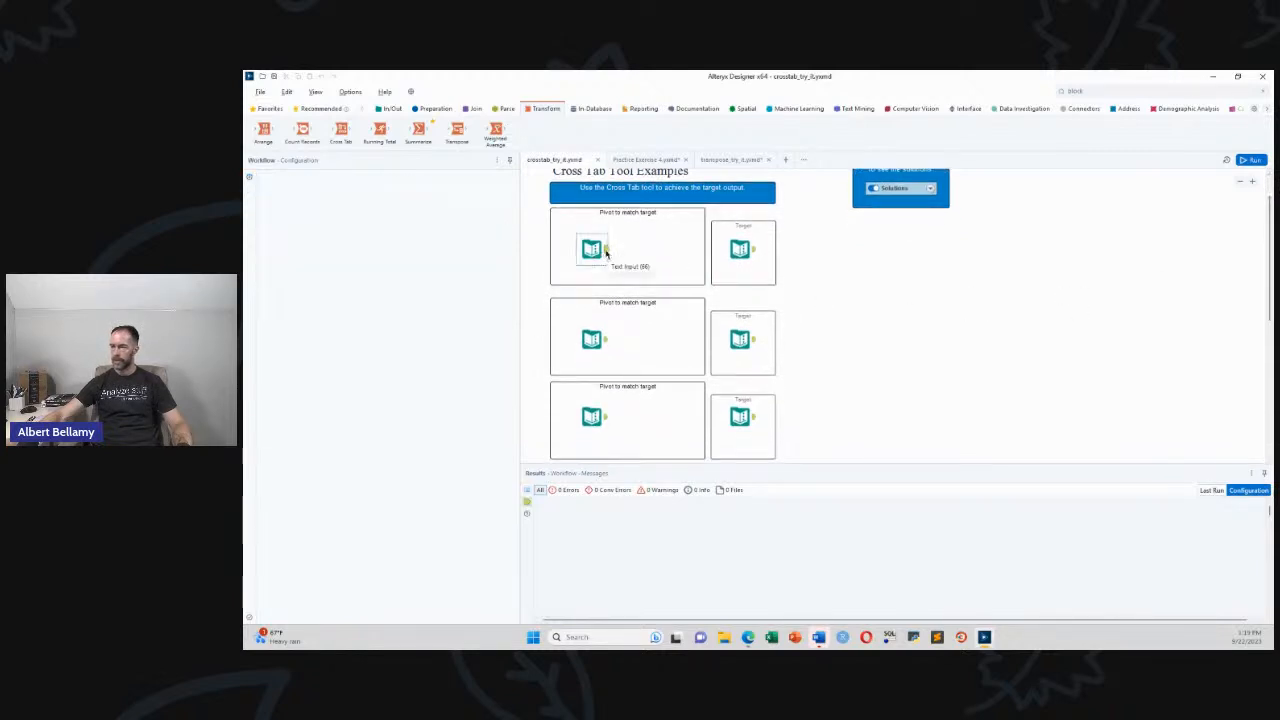
scroll(737, 320, "down", 2)
scroll(720, 337, "up", 2)
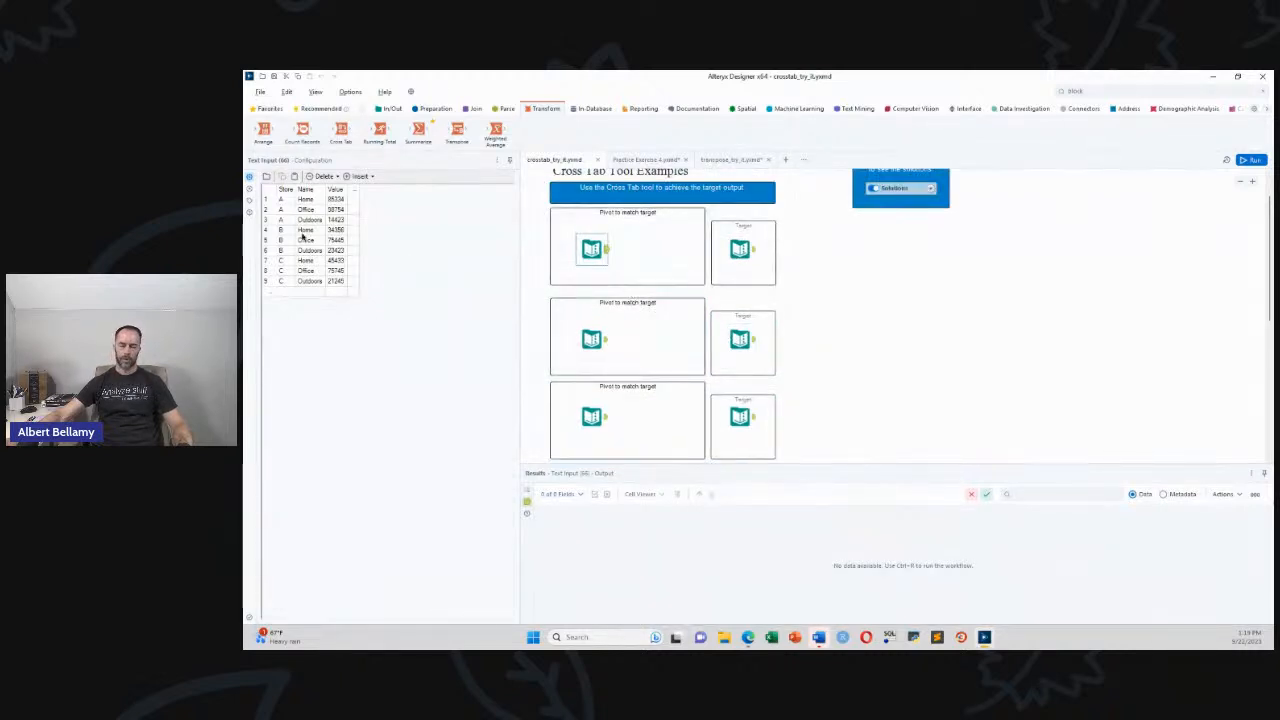
left_click(735, 160)
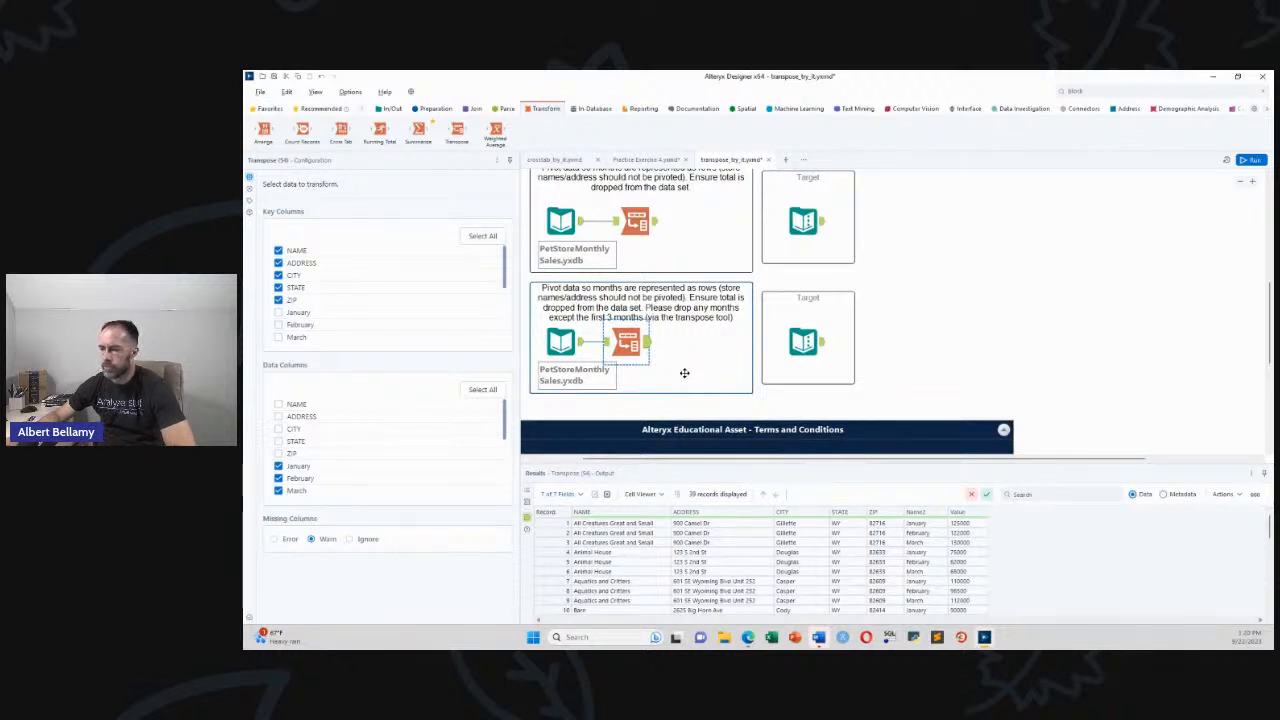
Go back to the crosstab_try_it workflow showing the 9 Store, Name, Value rows
left_click(552, 163)
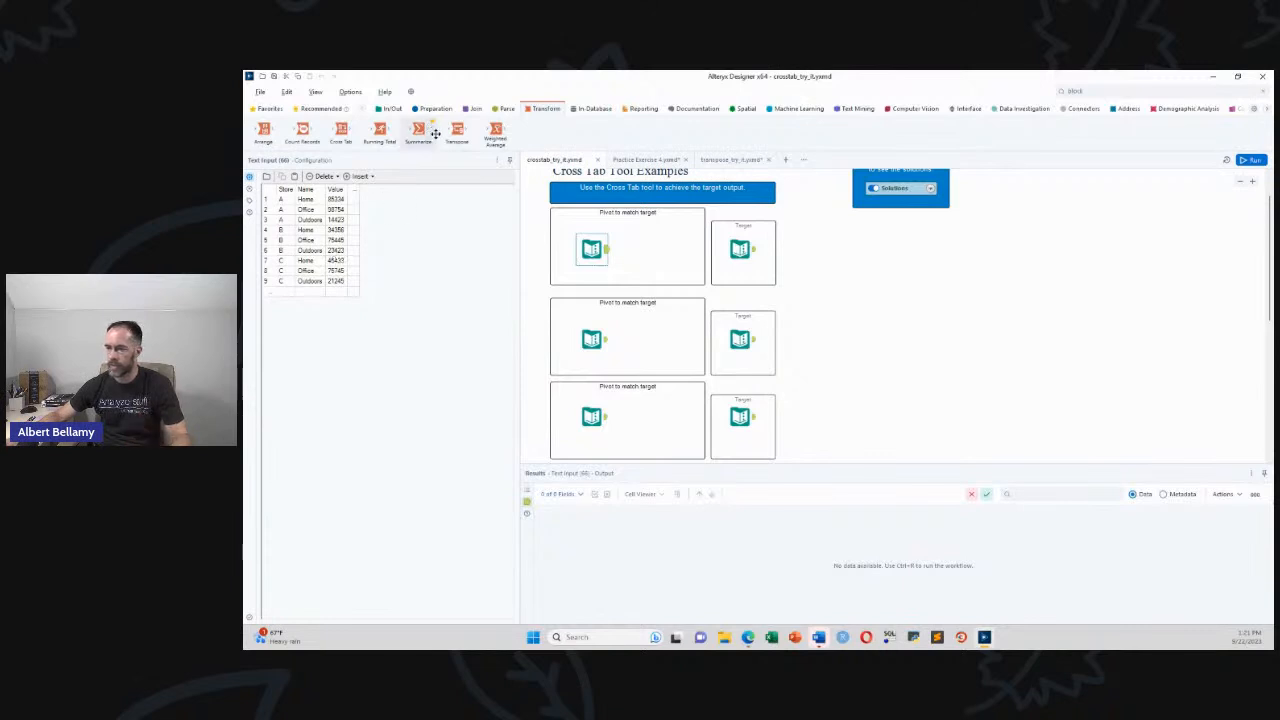
Attach a new Cross Tab tool to the first exercise's Text Input
left_click_drag(338, 130, 638, 250)
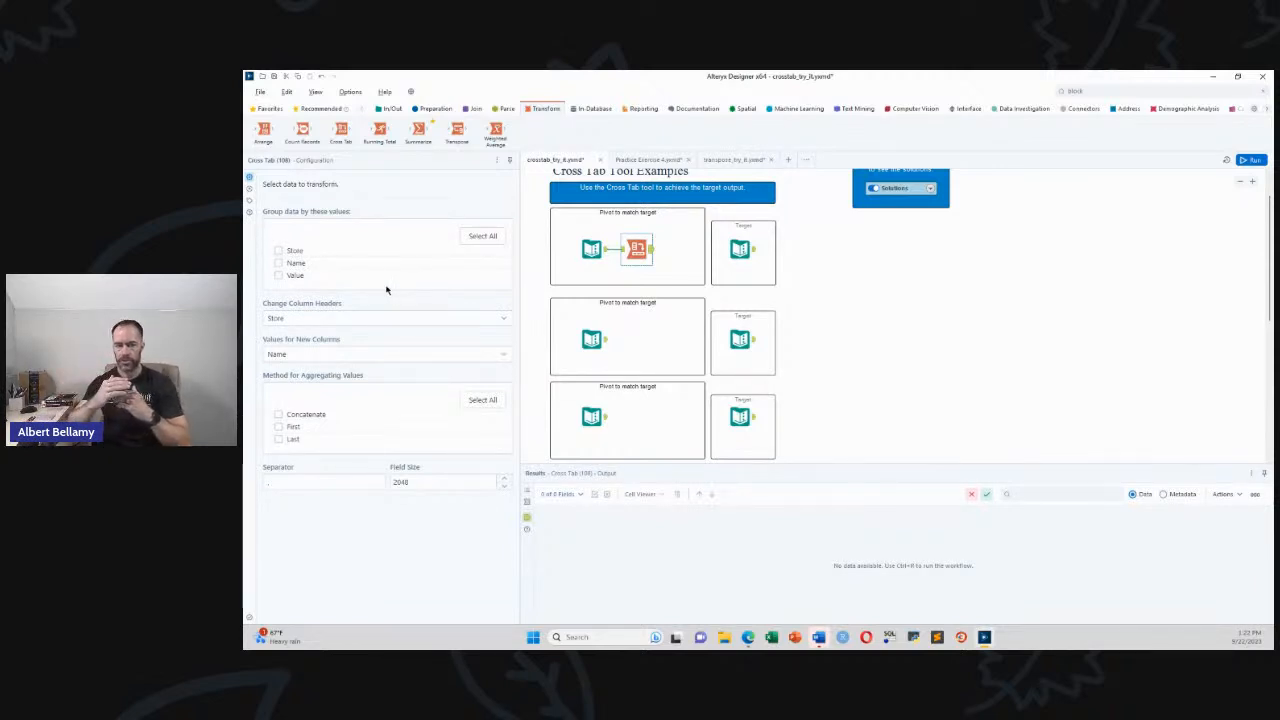
Configure the first Cross Tab: group by Store, headers from Name, values from Value
left_click(600, 252)
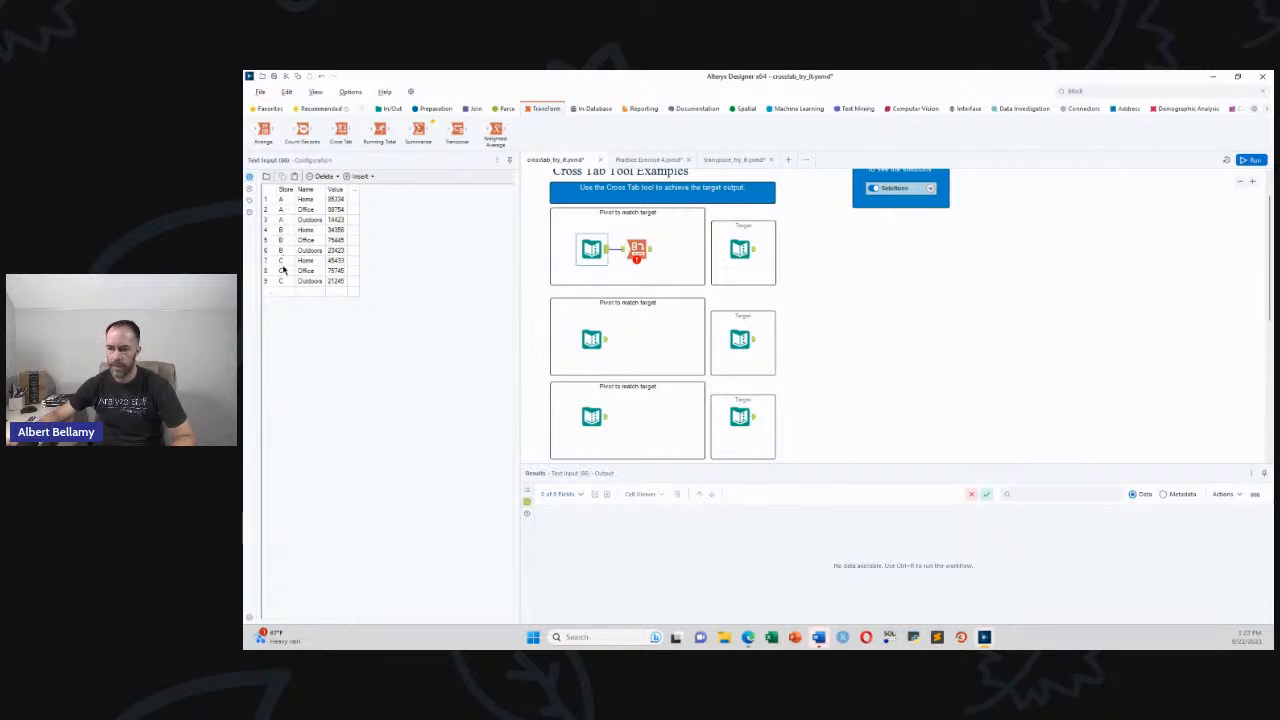
left_click(637, 248)
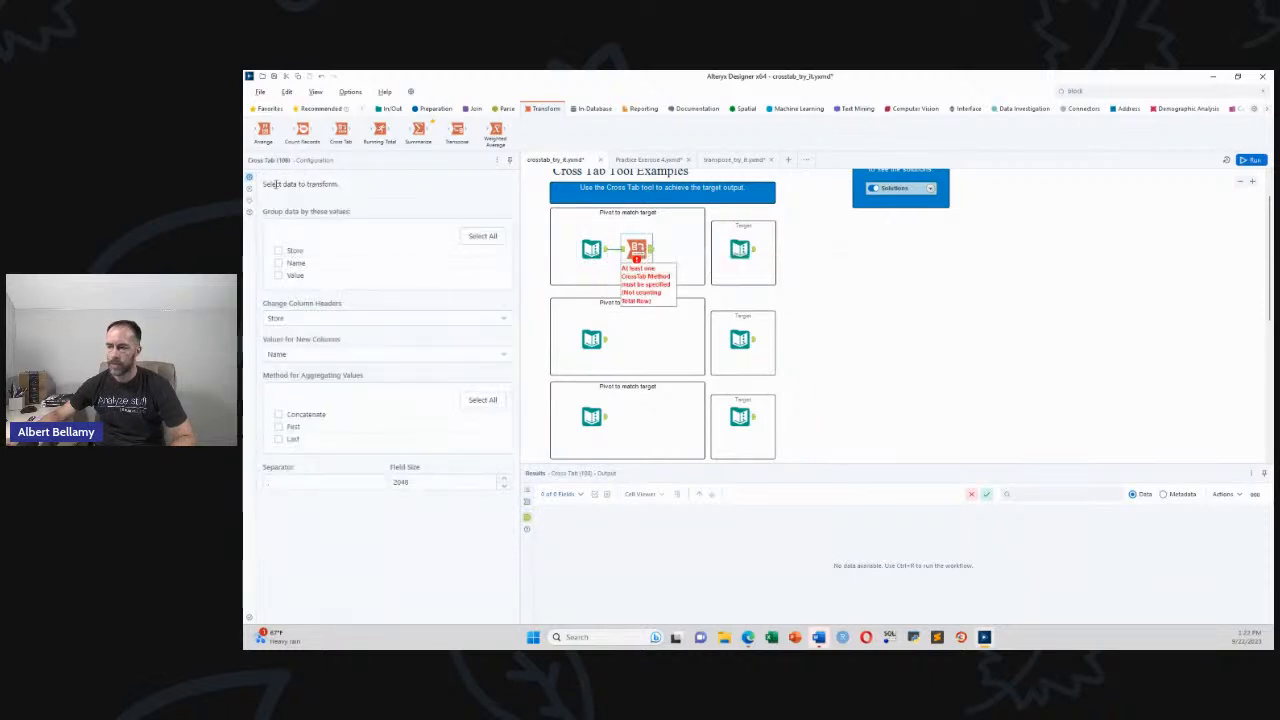
left_click(279, 251)
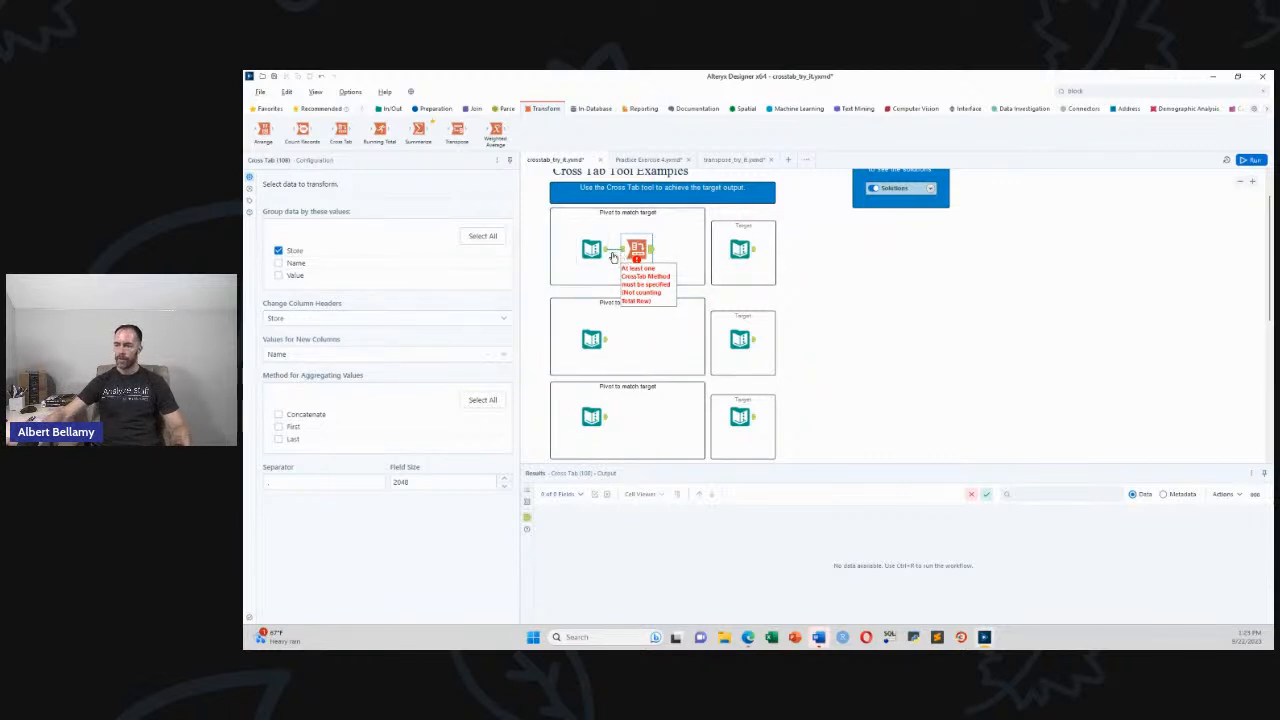
left_click(593, 249)
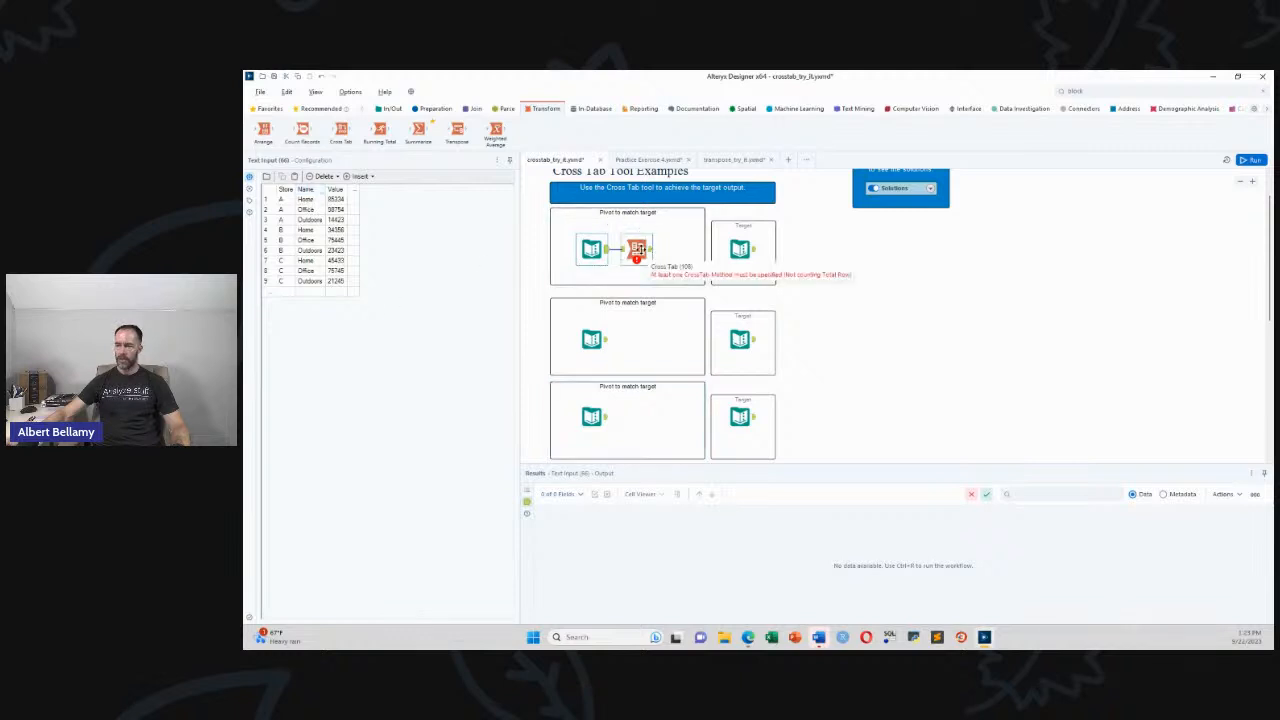
left_click(637, 250)
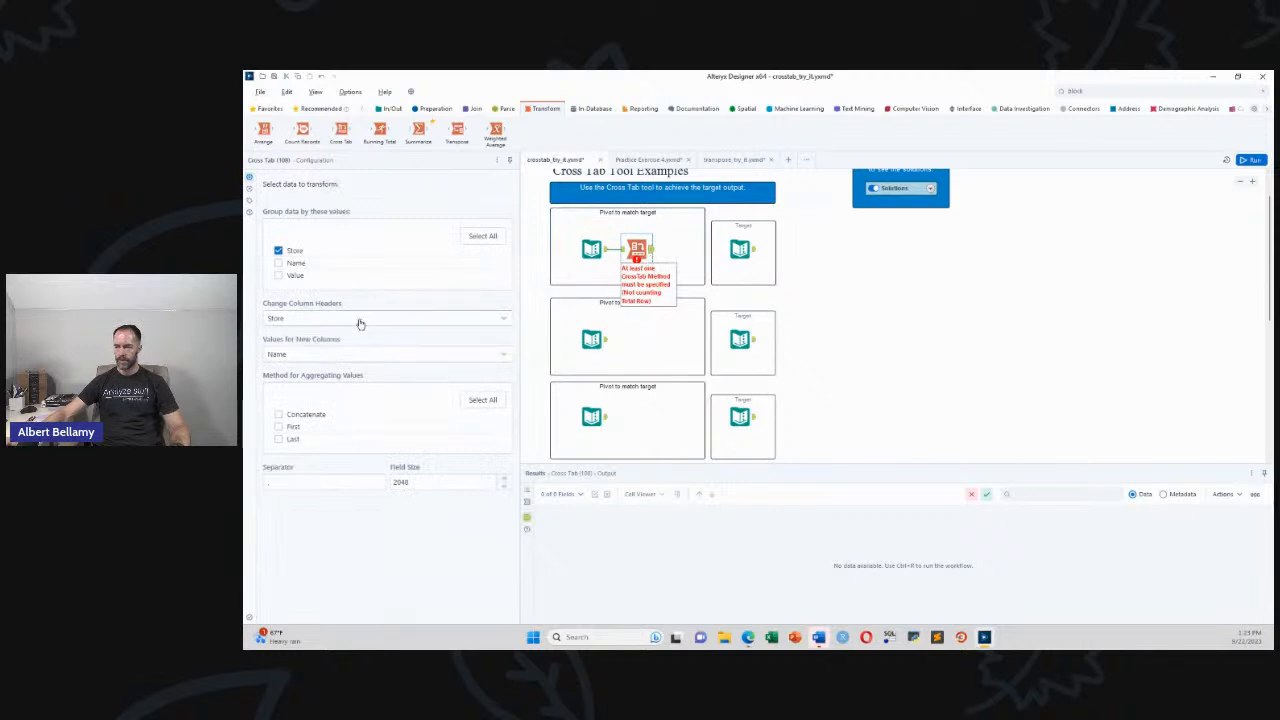
left_click(322, 320)
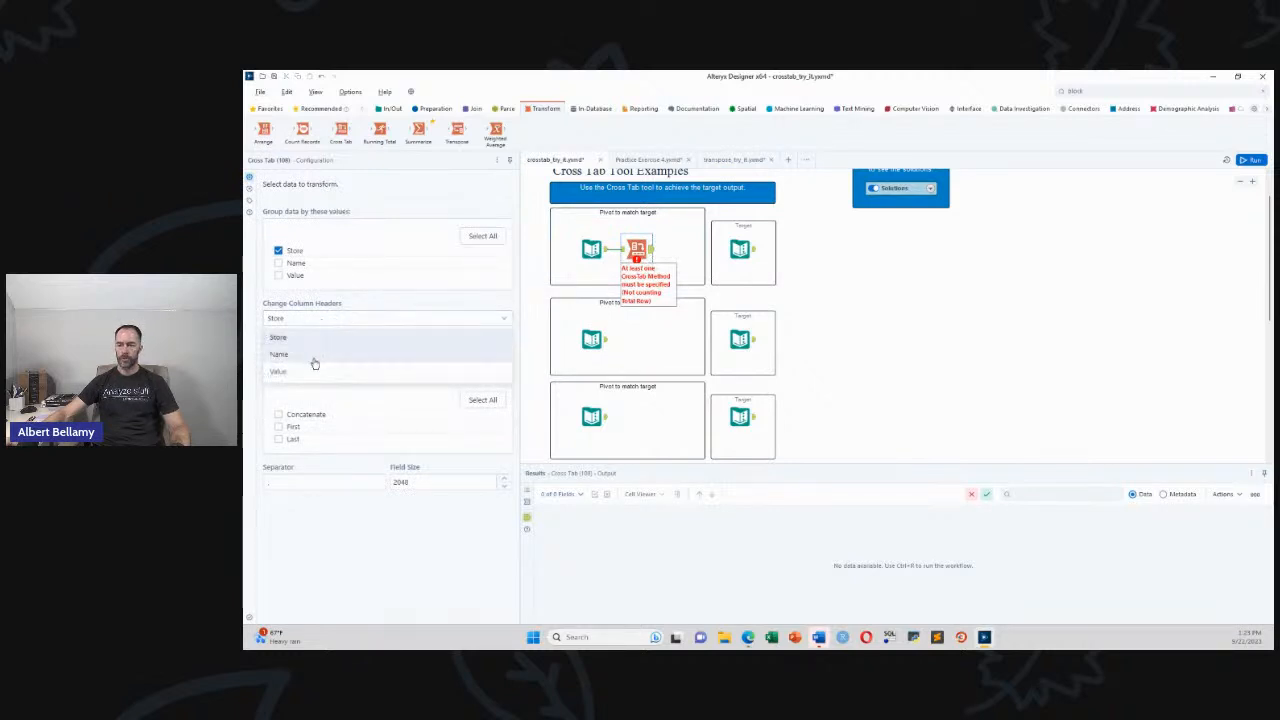
left_click(312, 355)
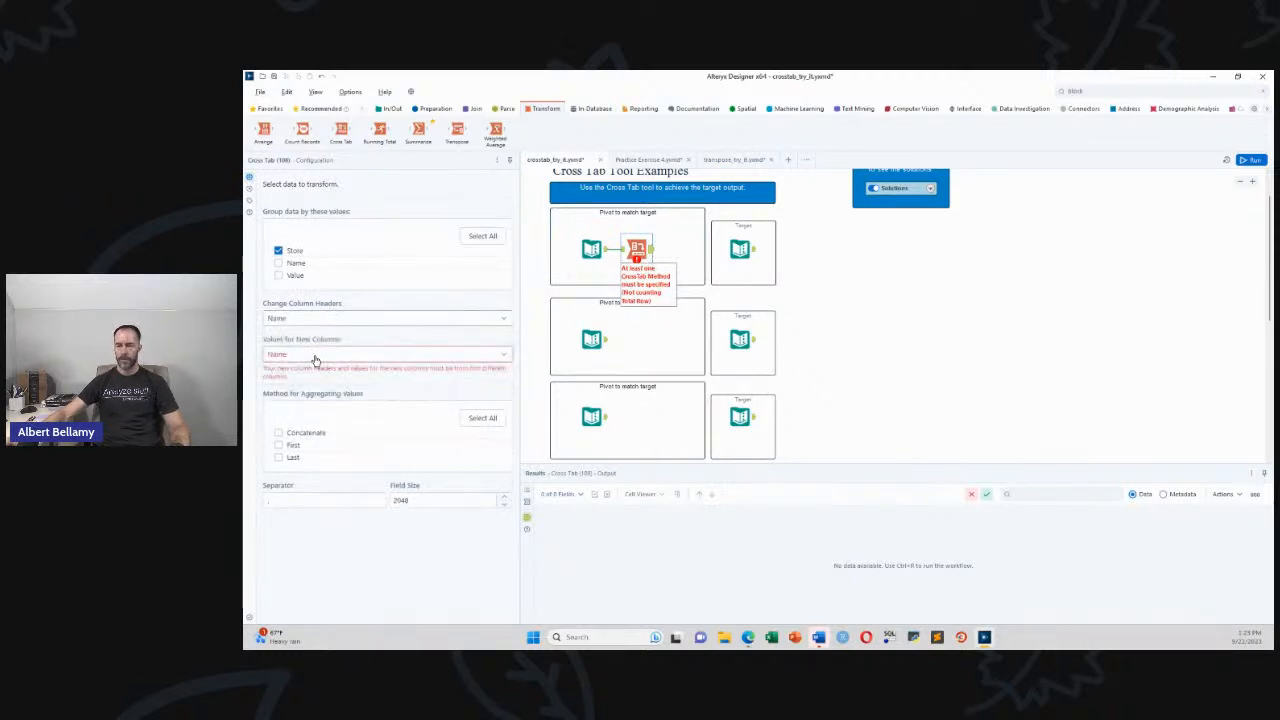
left_click(314, 356)
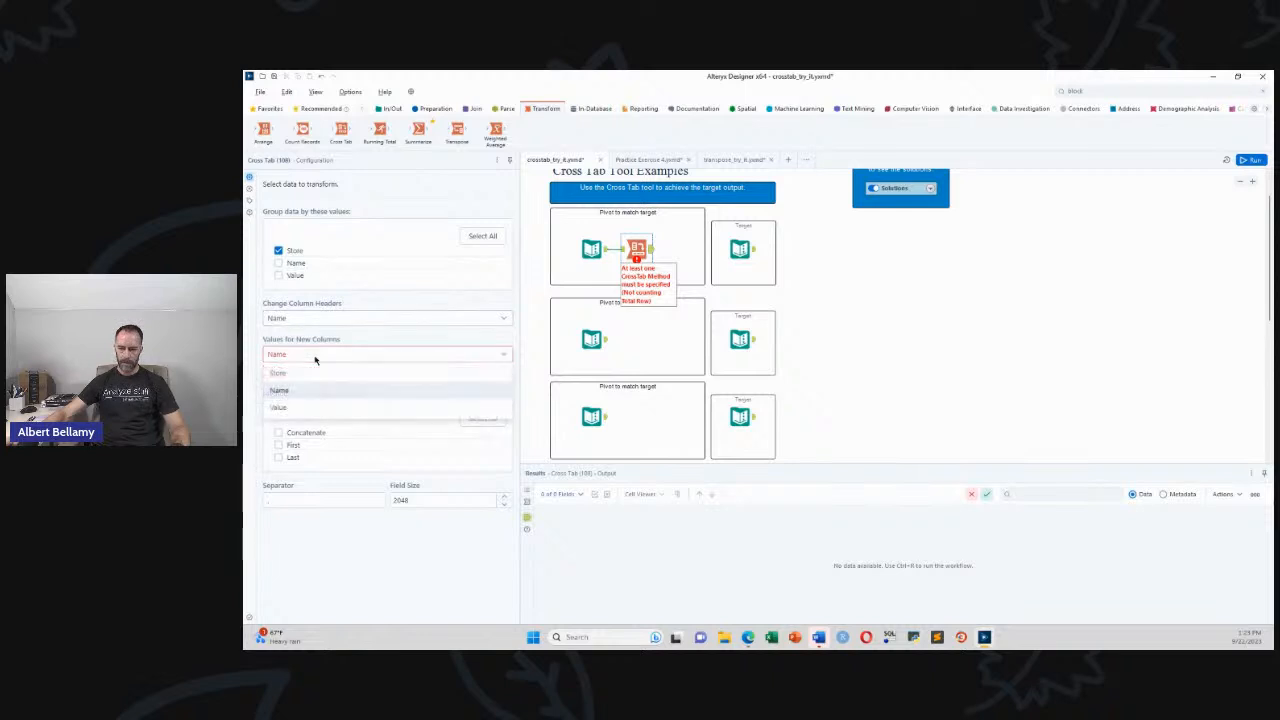
left_click(311, 407)
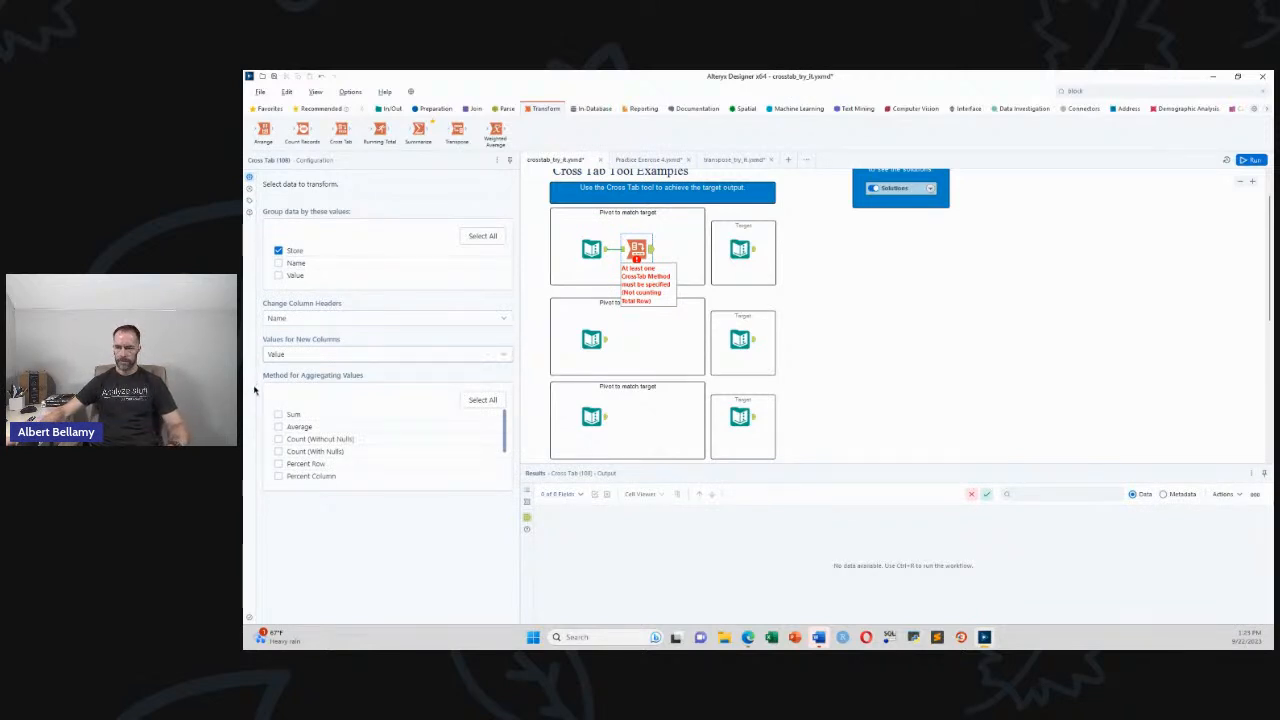
Aggregate Value with Sum, briefly try Name as values then restore Value, and view the target
left_click(279, 415)
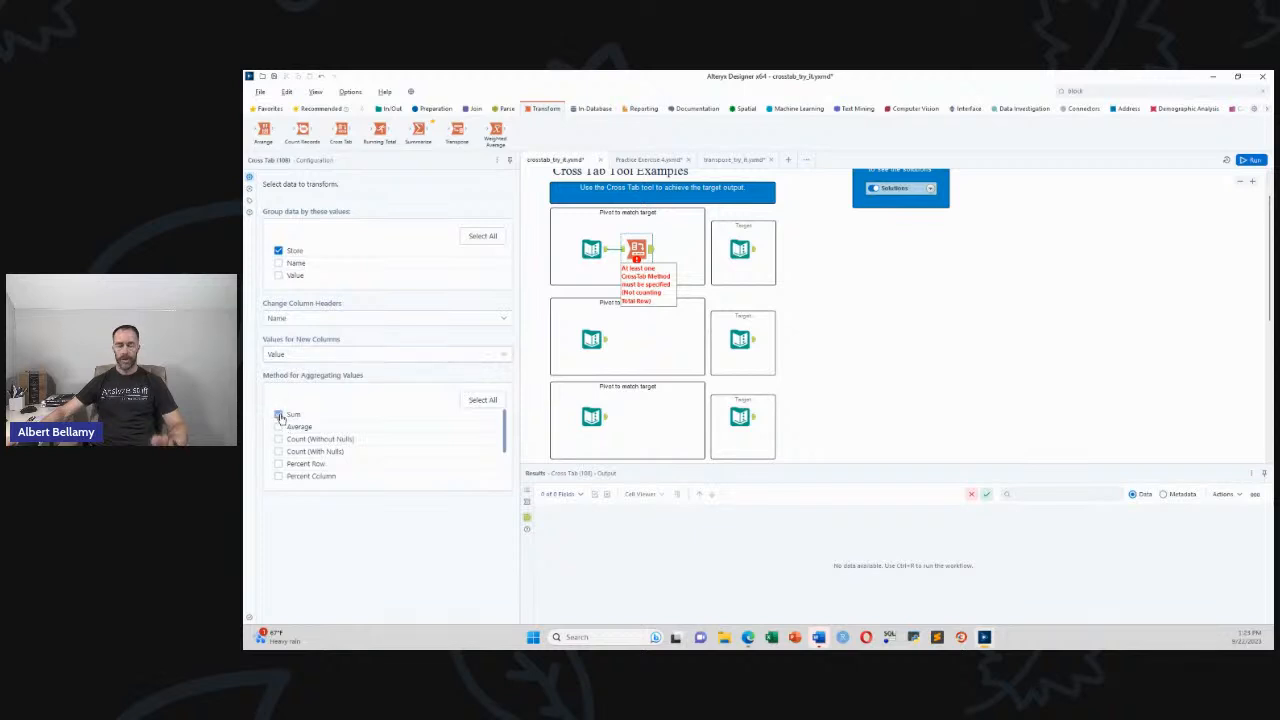
left_click(592, 249)
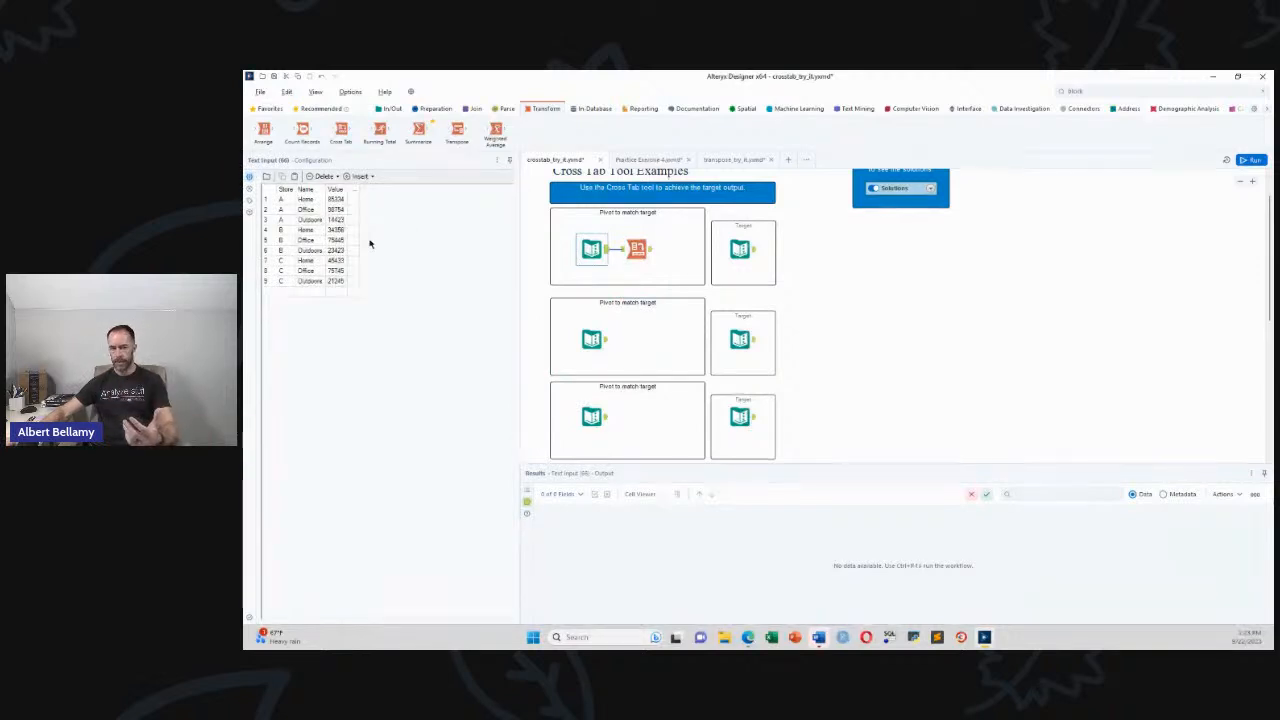
left_click(649, 255)
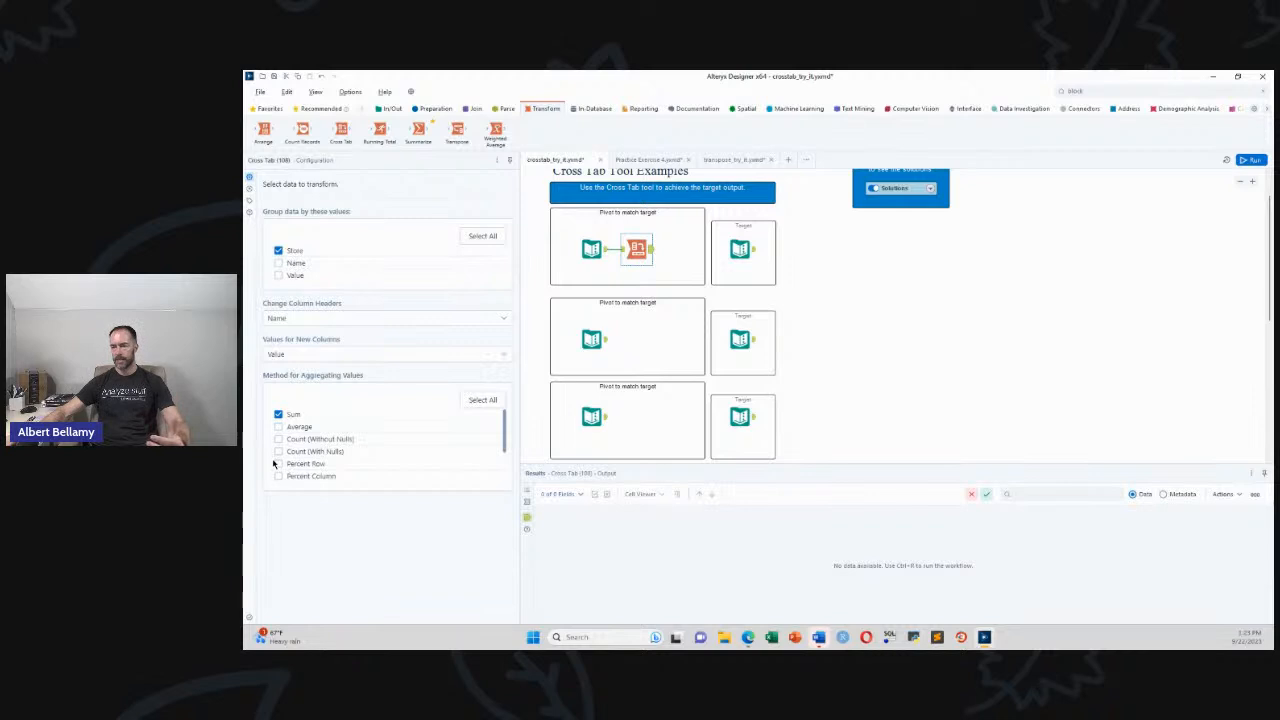
left_click(316, 354)
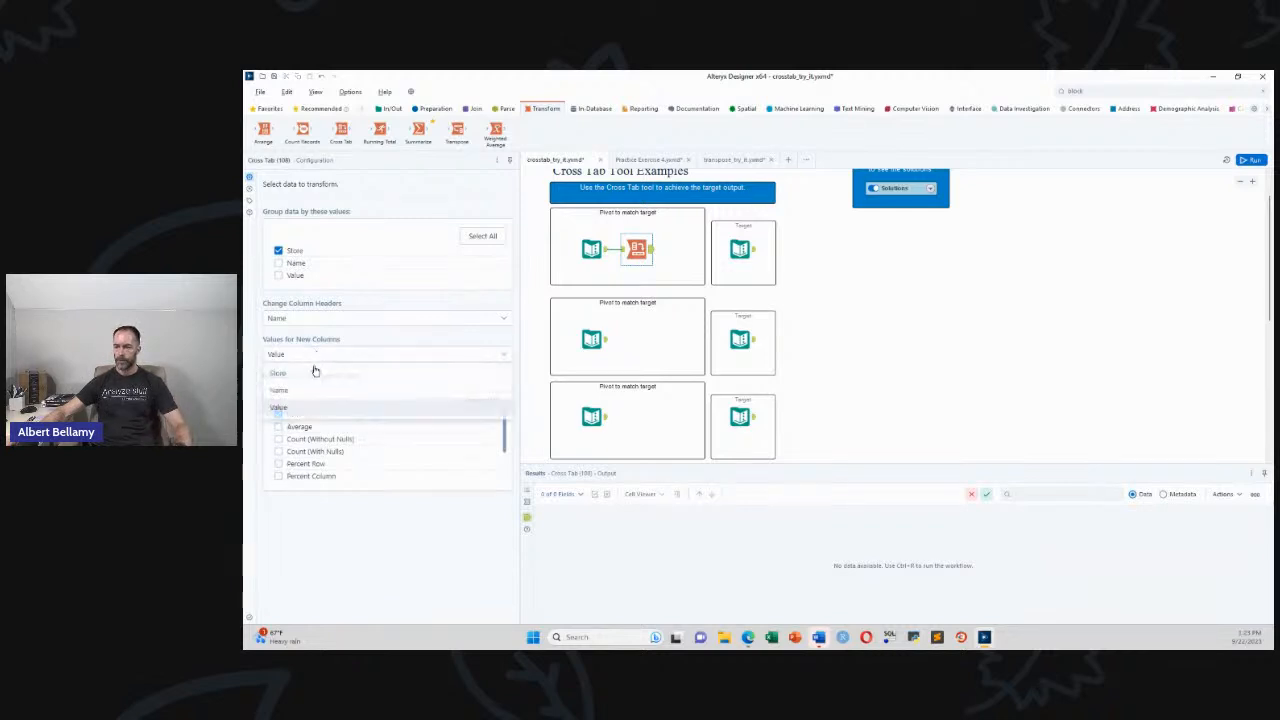
left_click(320, 387)
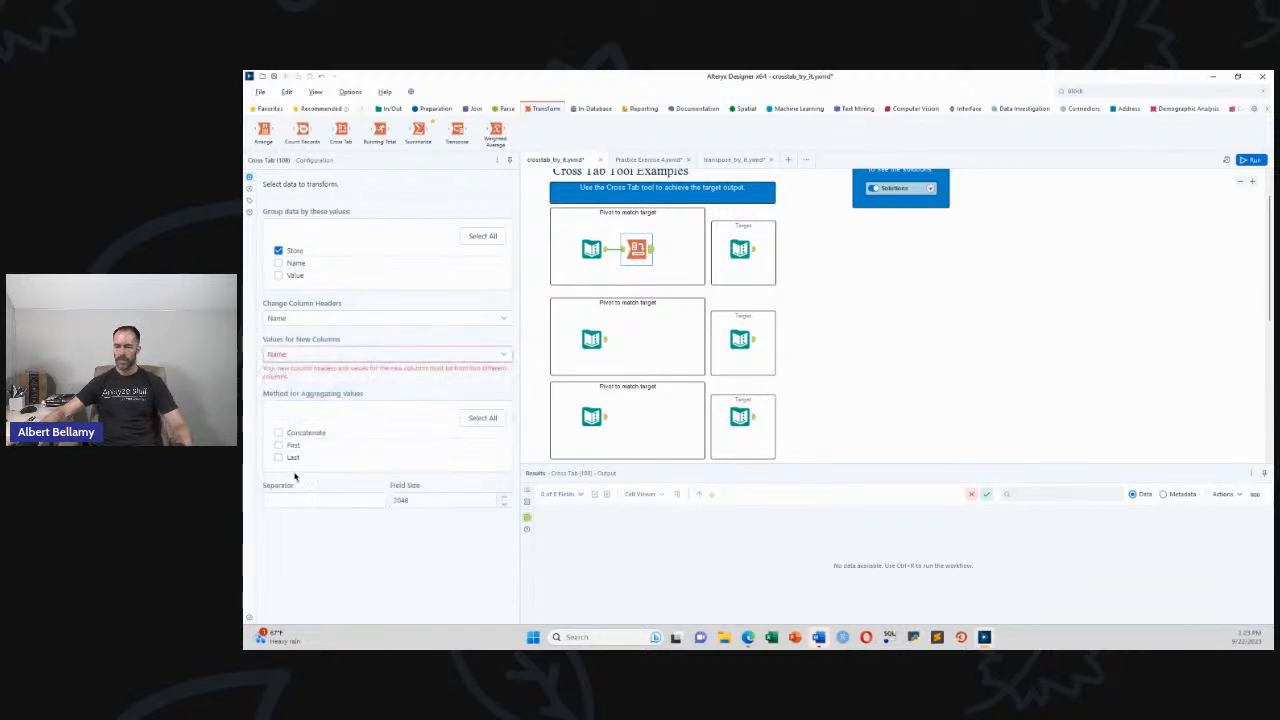
left_click(334, 355)
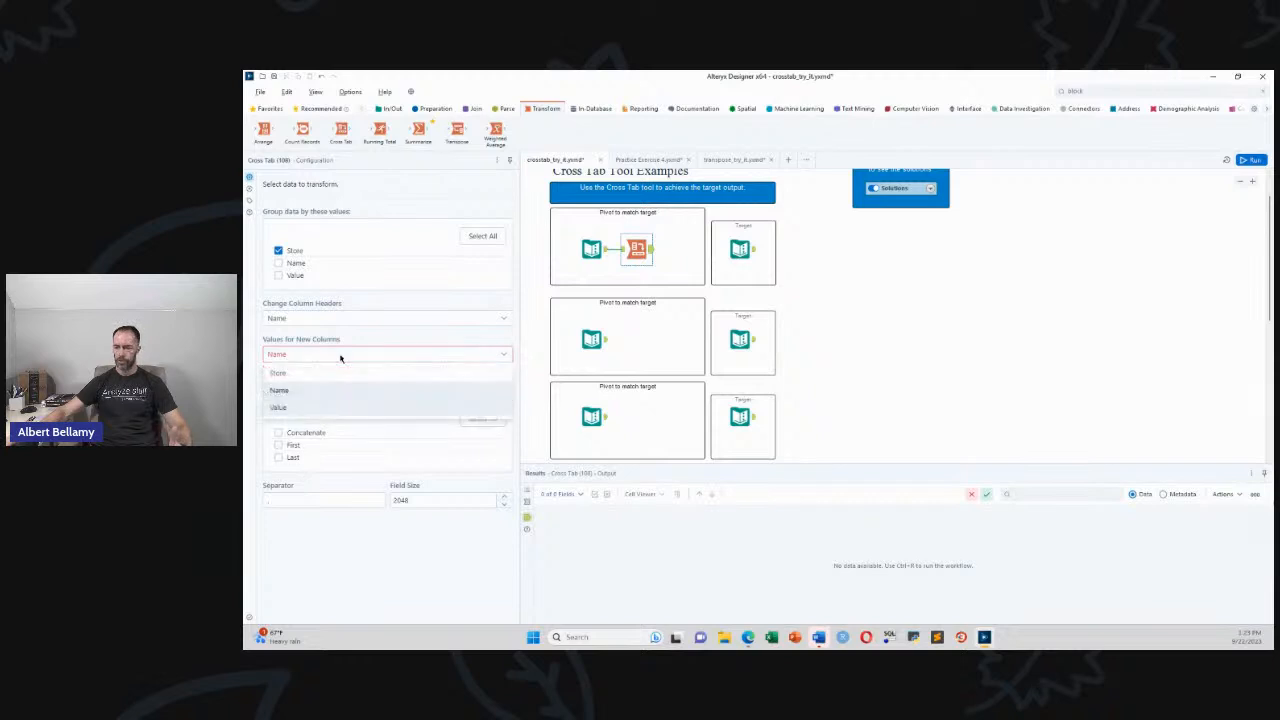
left_click(280, 408)
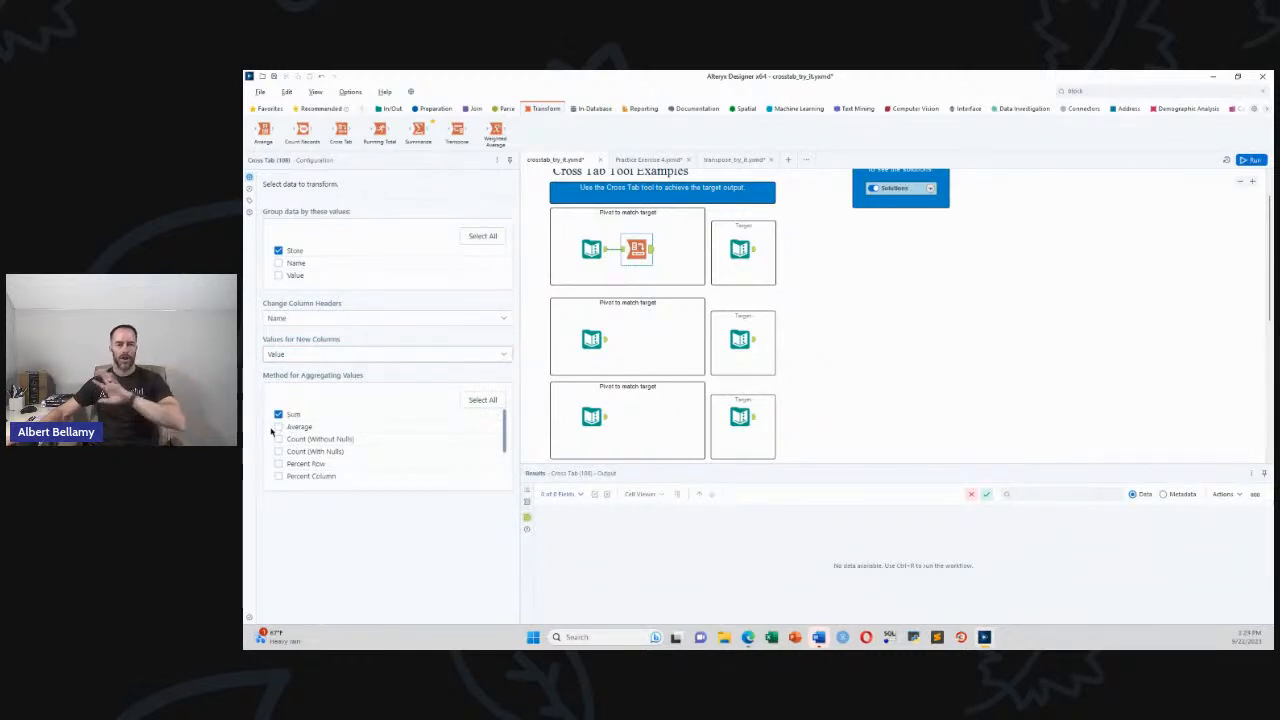
left_click(756, 253)
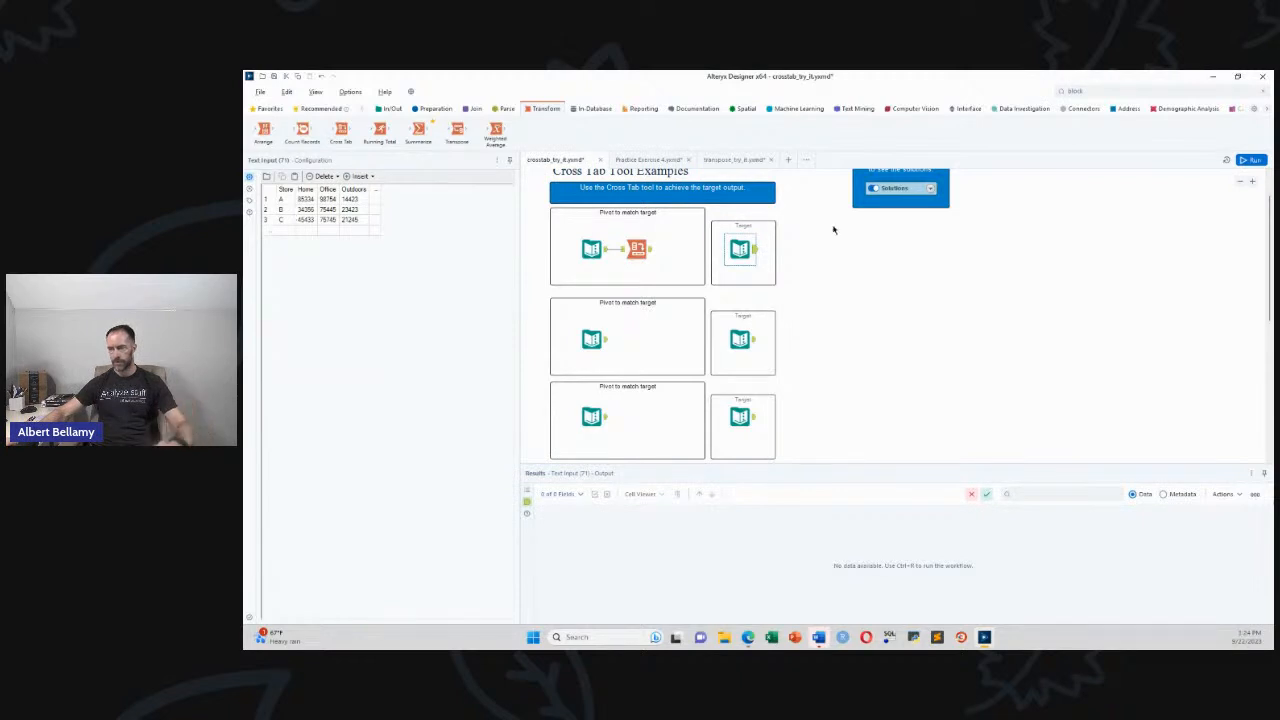
Run the workflow and check the Cross Tab output: 3 store rows with Home, Office, Outdoors
key("ctrl+r")
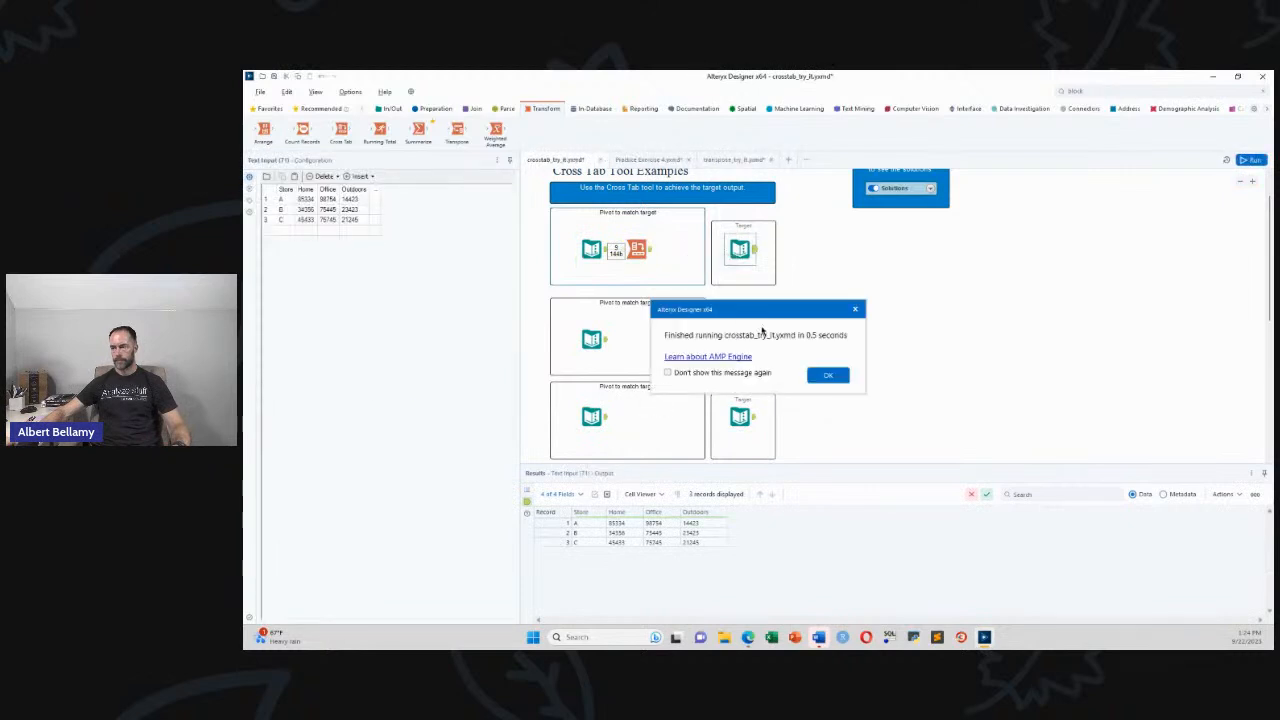
left_click(828, 376)
left_click(638, 251)
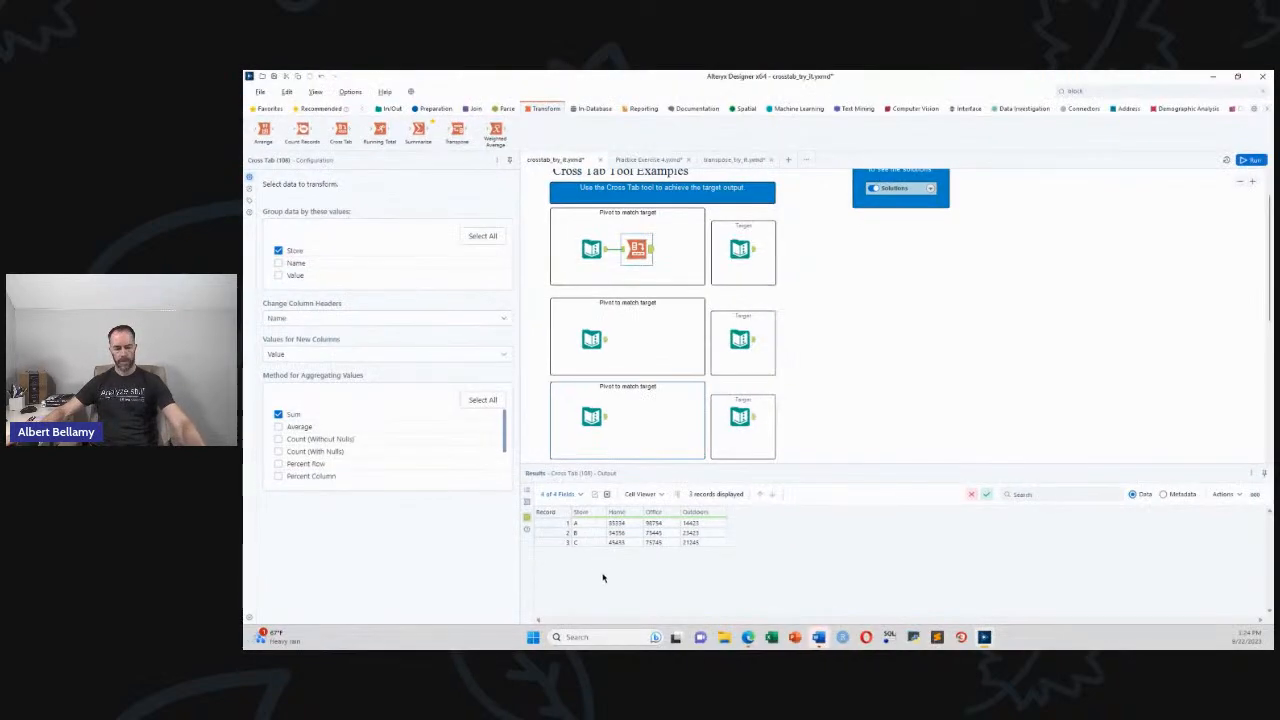
mouse_move(590, 564)
left_mouse_down()
mouse_move(807, 533)
mouse_move(560, 593)
left_mouse_up()
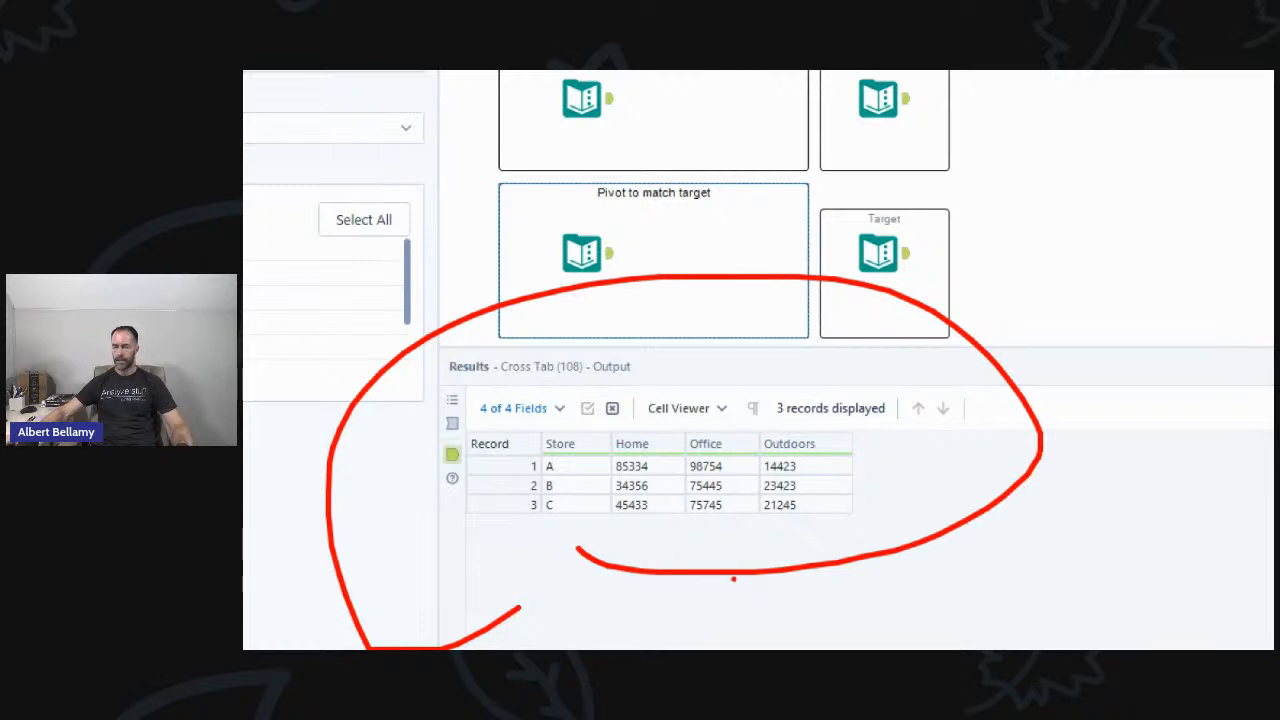
key("Escape")
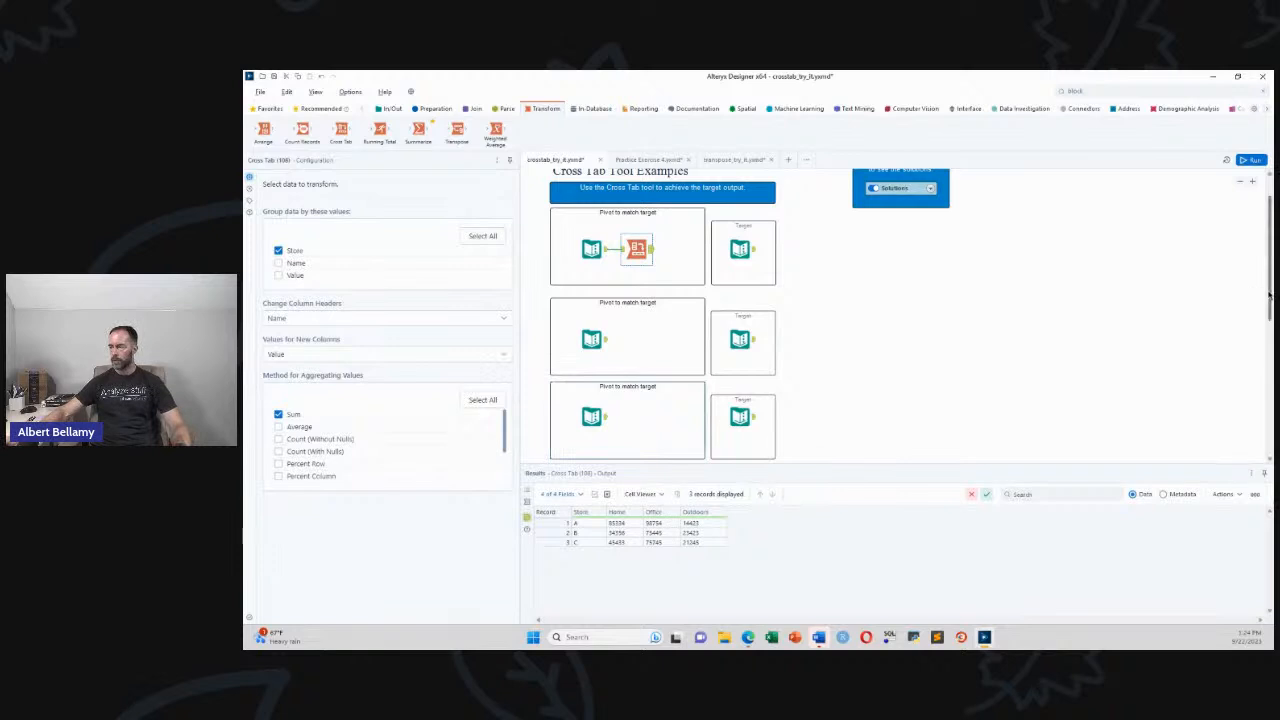
Preview the second exercise's input and its target with Sum_Home, Sum_Office, Sum_Outdoors and Total
scroll(1266, 300, "down", 3)
scroll(660, 315, "up", 1)
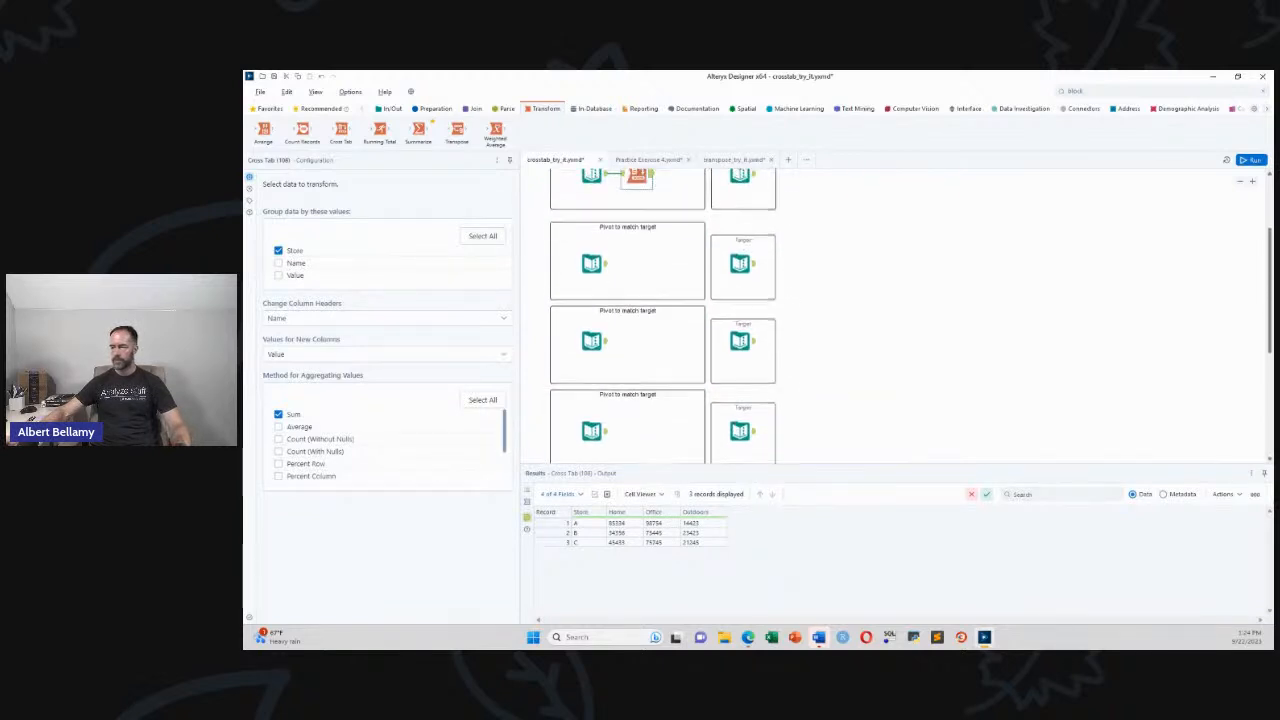
left_click(594, 272)
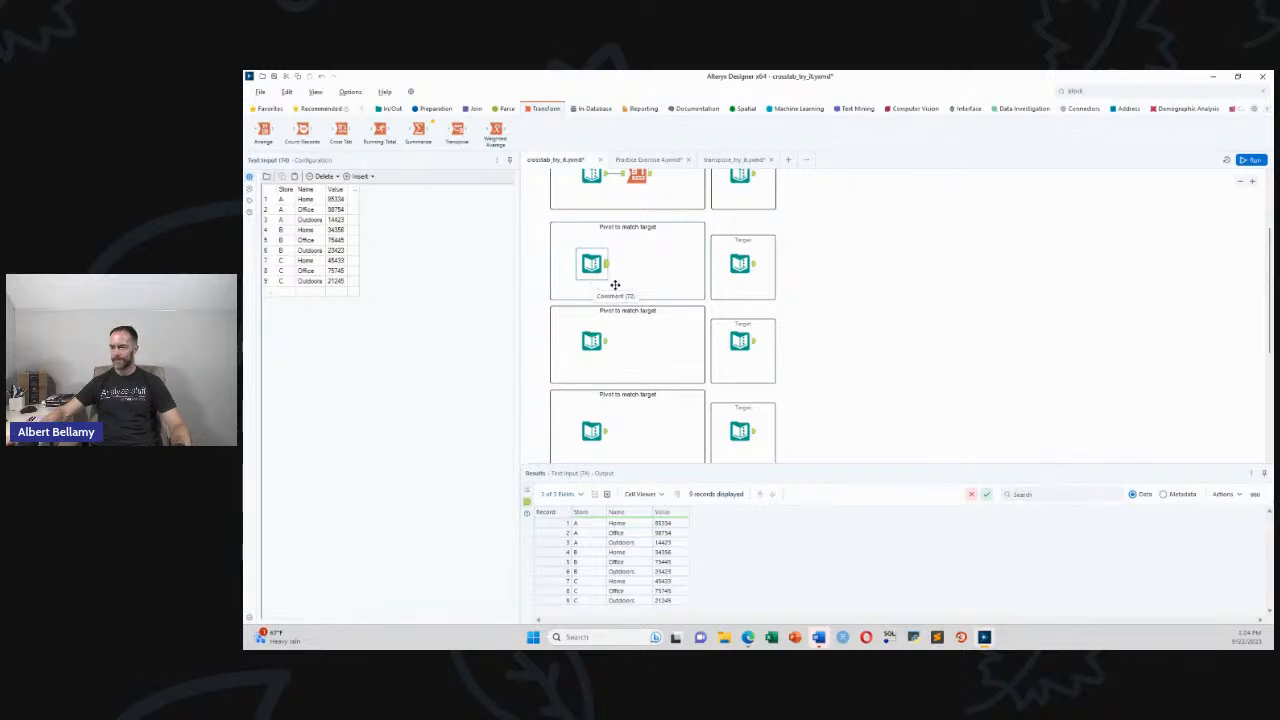
left_click(746, 265)
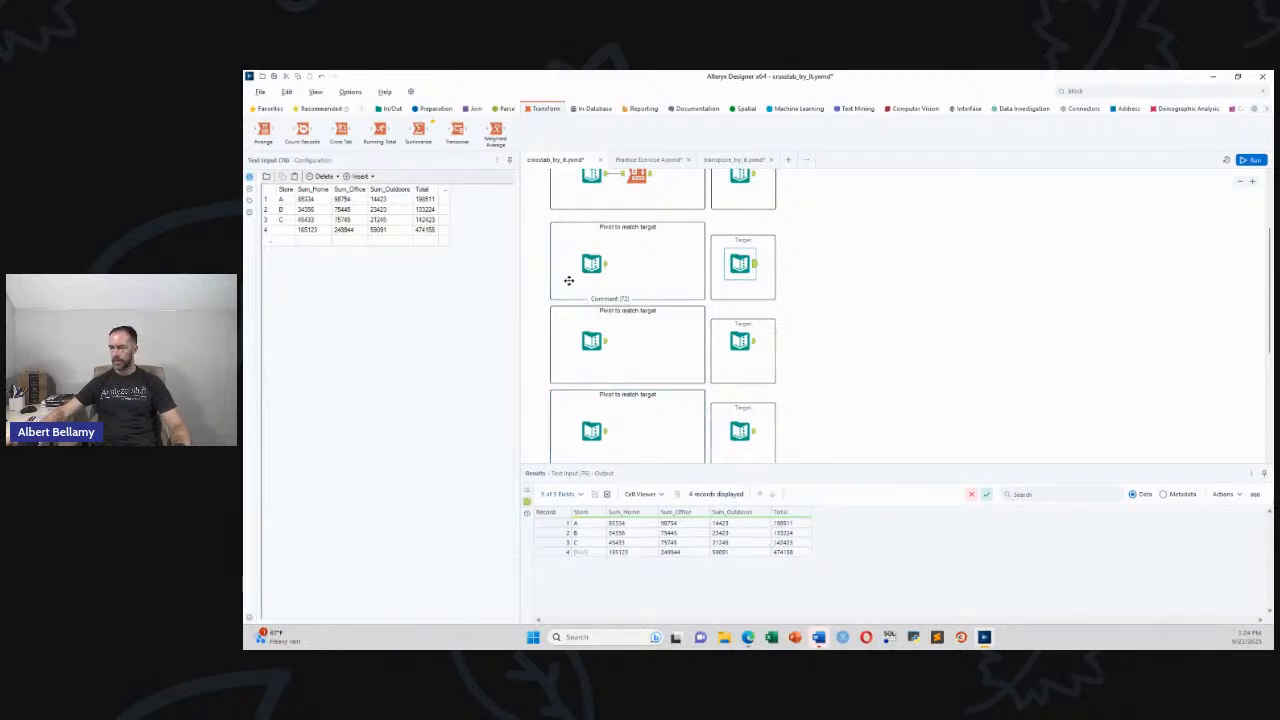
Add a Cross Tab to the second input grouping by Store, Name headers, Value summed
left_click_drag(341, 130, 638, 265)
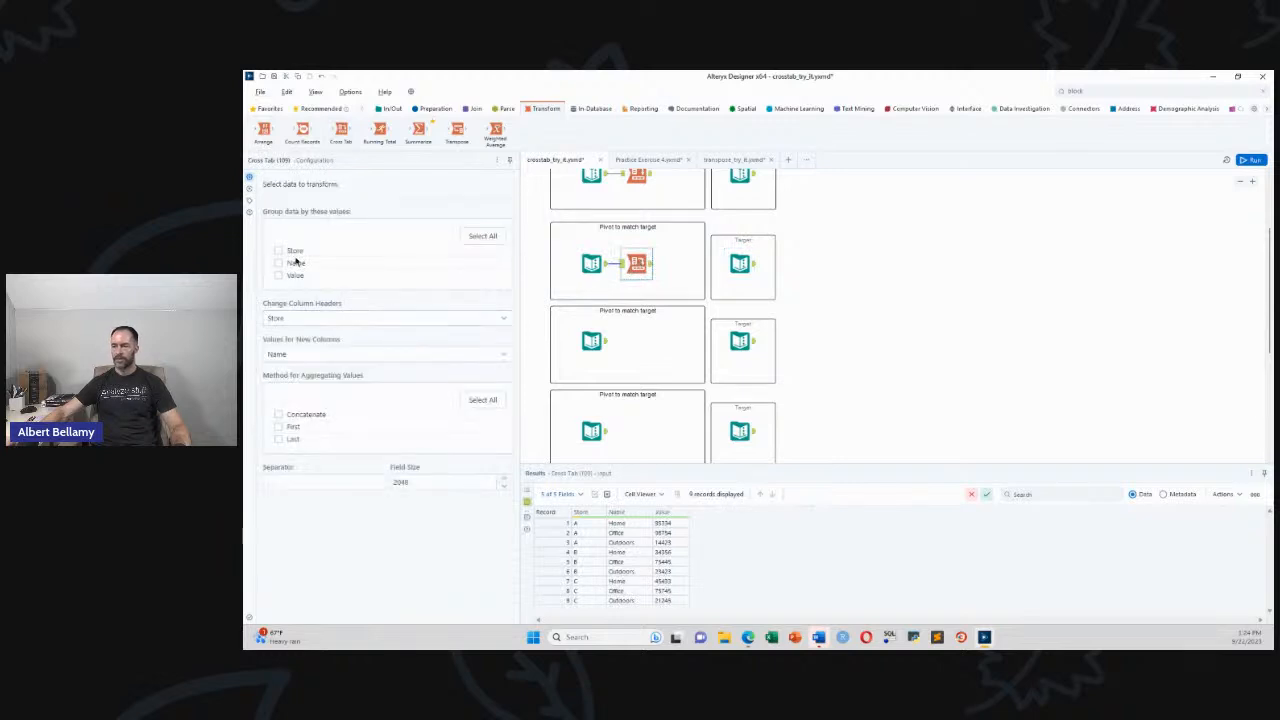
left_click(279, 251)
left_click(290, 319)
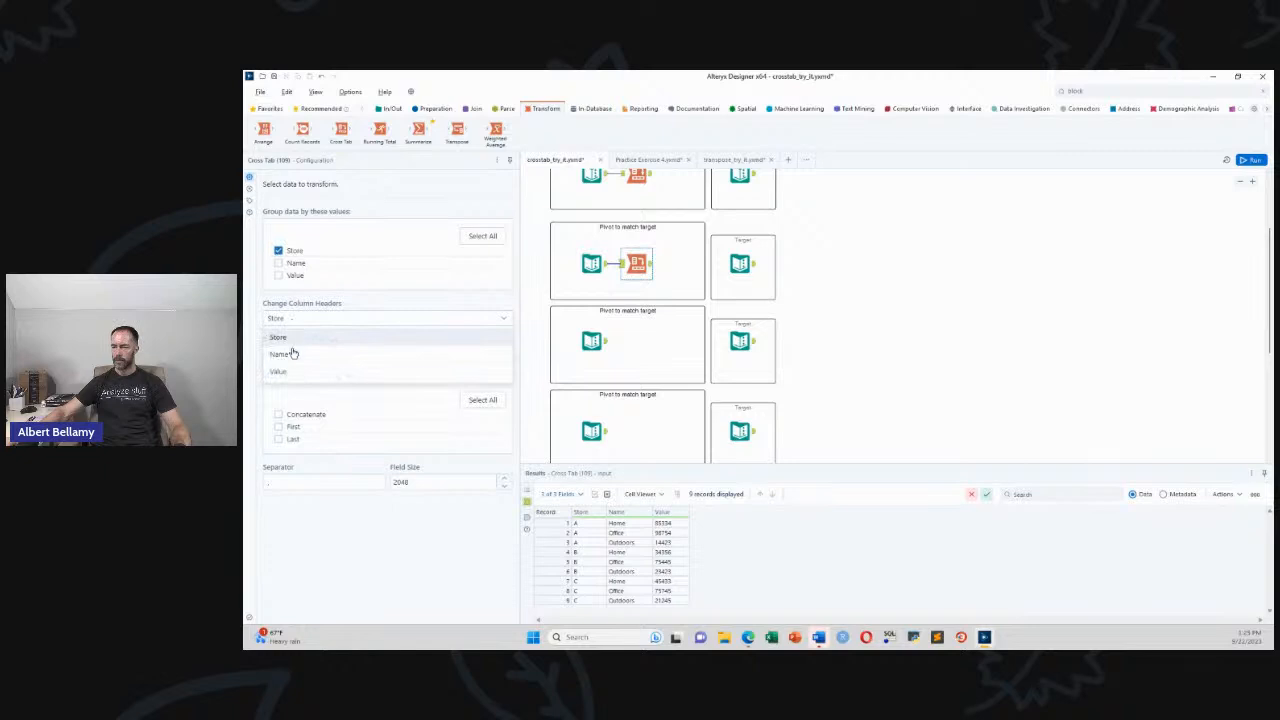
left_click(288, 354)
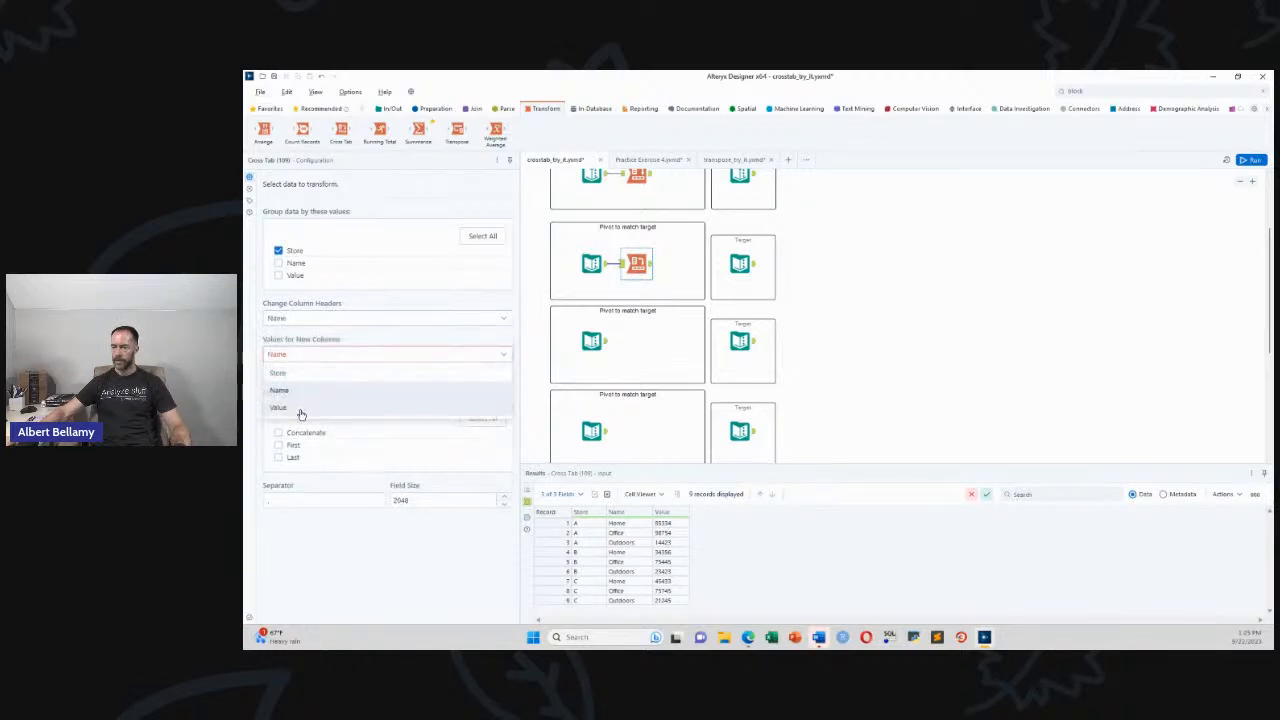
left_click(300, 408)
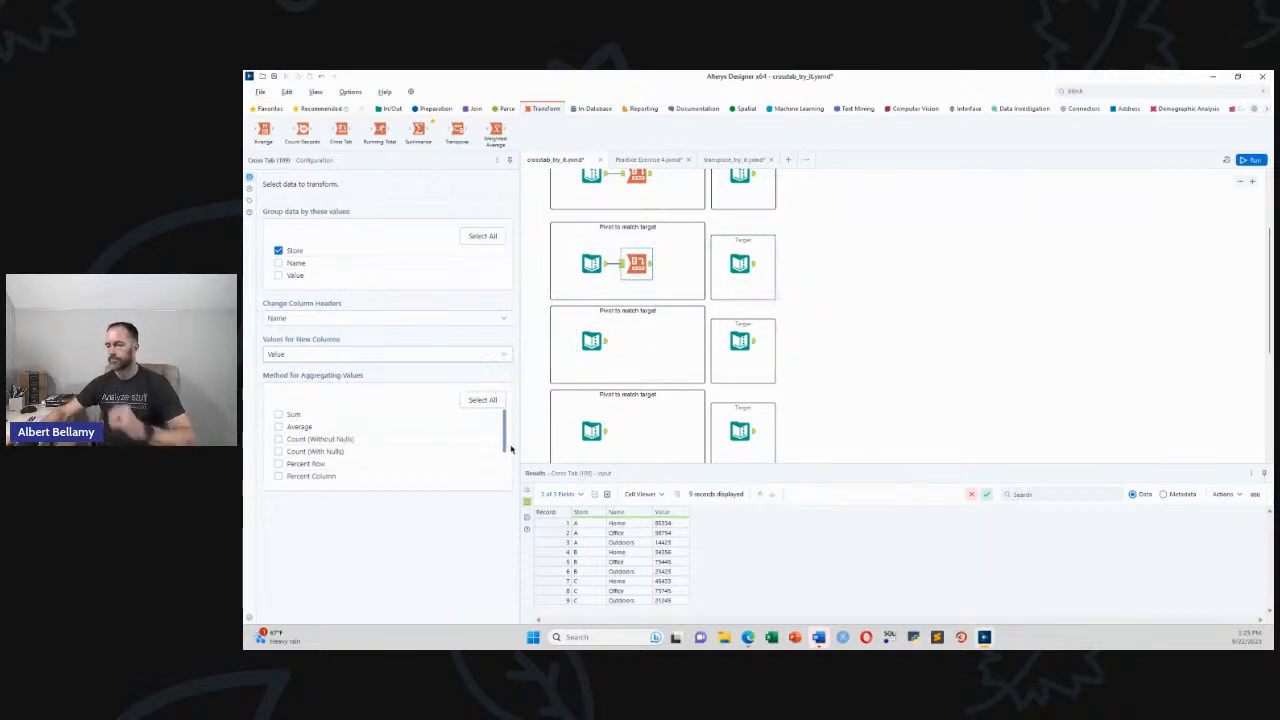
left_click(279, 414)
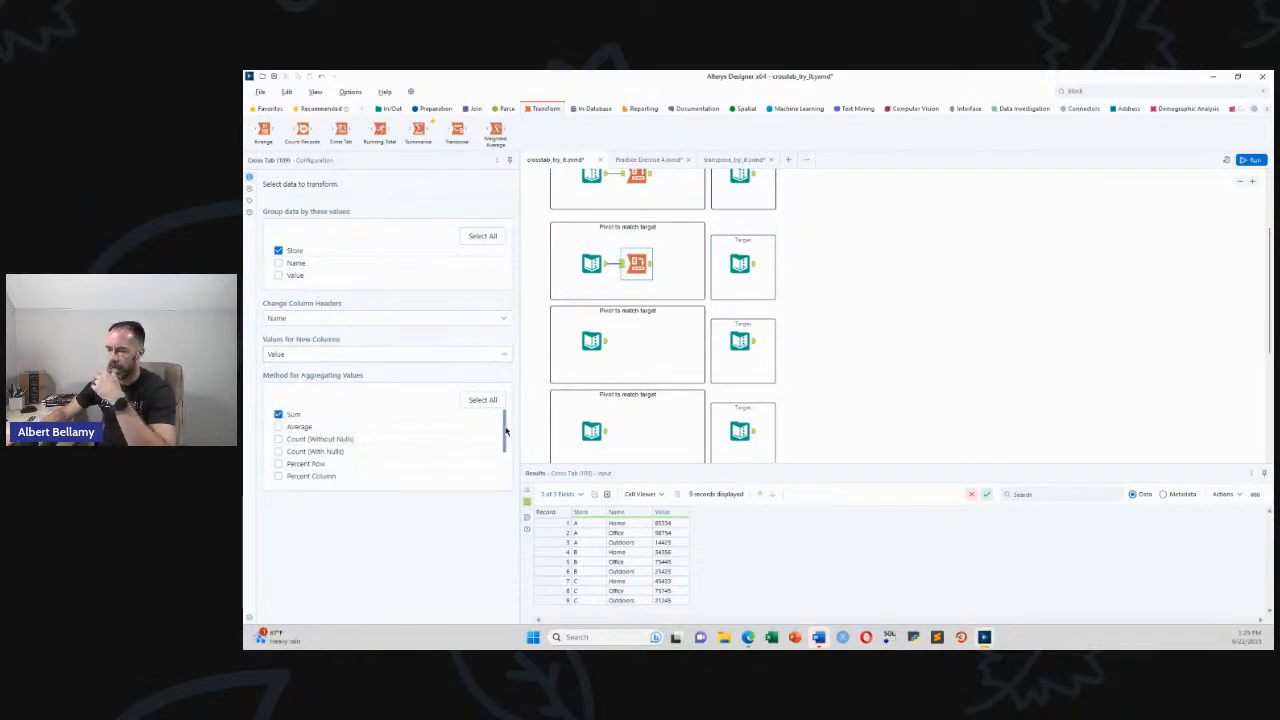
Add a Total Column and Total Row, then compare against the target table
scroll(505, 447, "down", 1)
left_click_drag(505, 447, 509, 482)
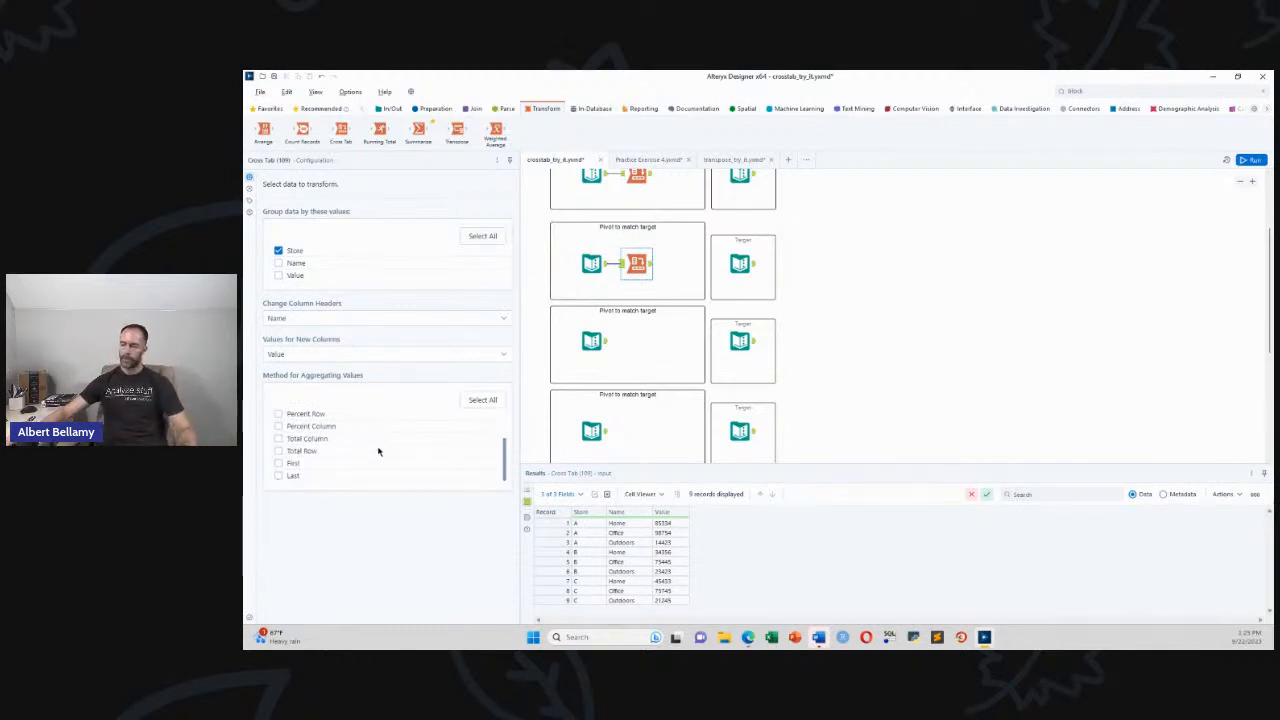
left_click(279, 439)
left_click(278, 452)
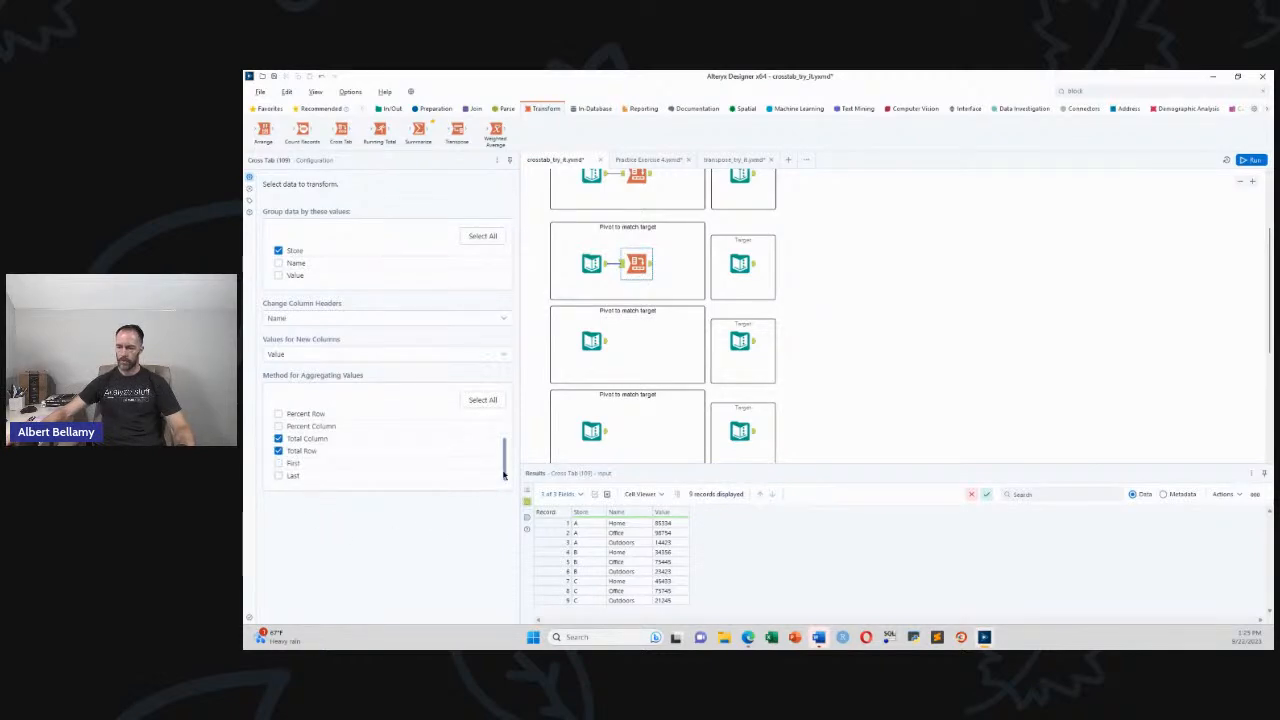
left_click(742, 264)
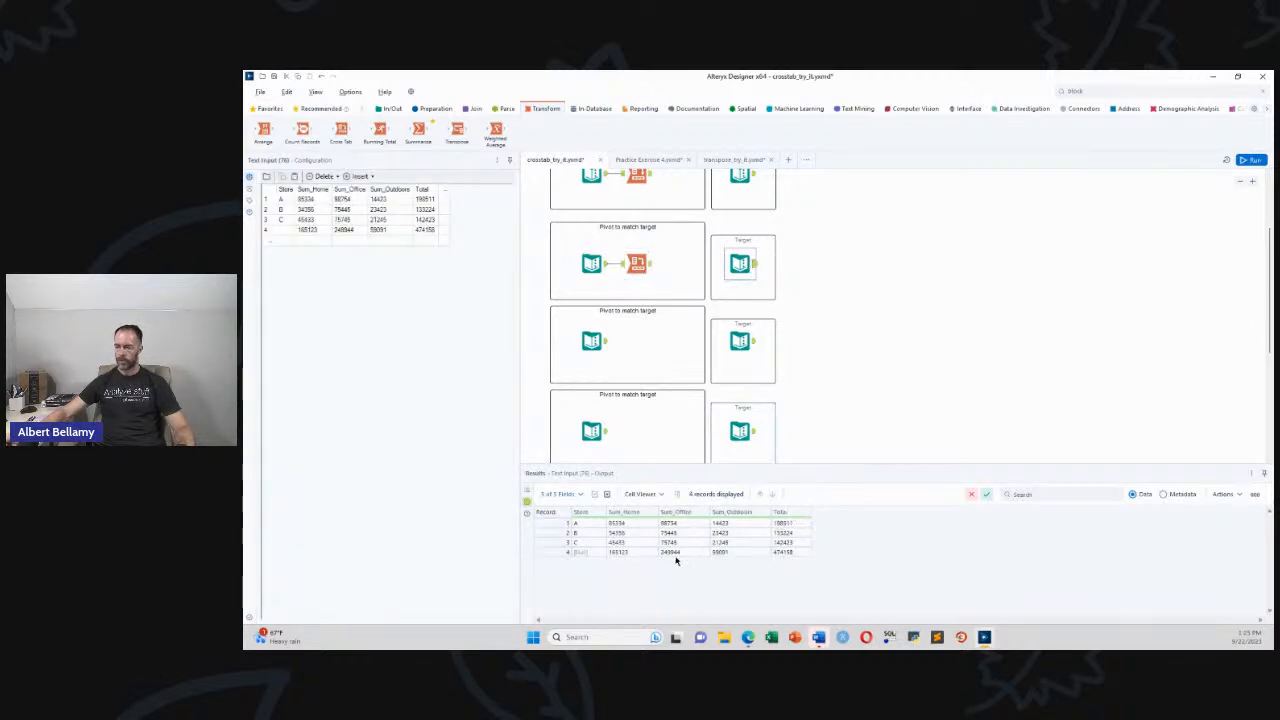
Run the workflow and check the second Cross Tab's output: Sum_Home, Sum_Office, Sum_Outdoors and Total per store
key("ctrl+r")
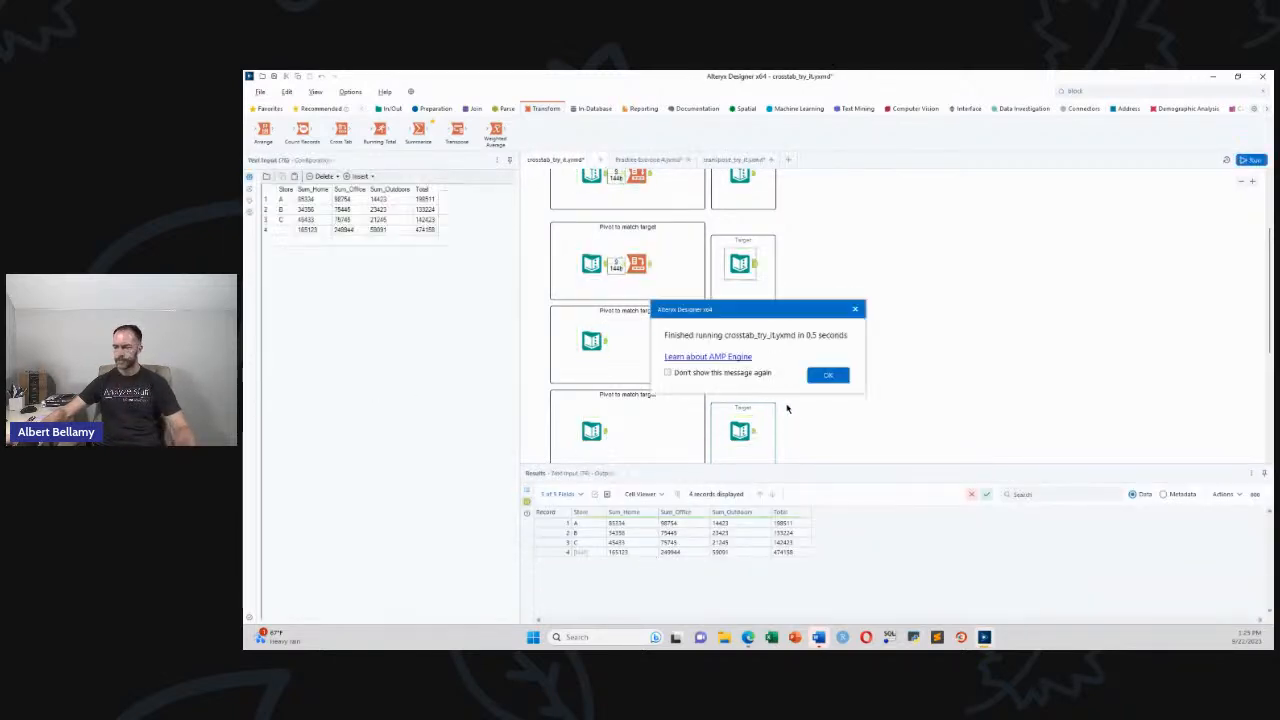
left_click(823, 374)
left_click(640, 264)
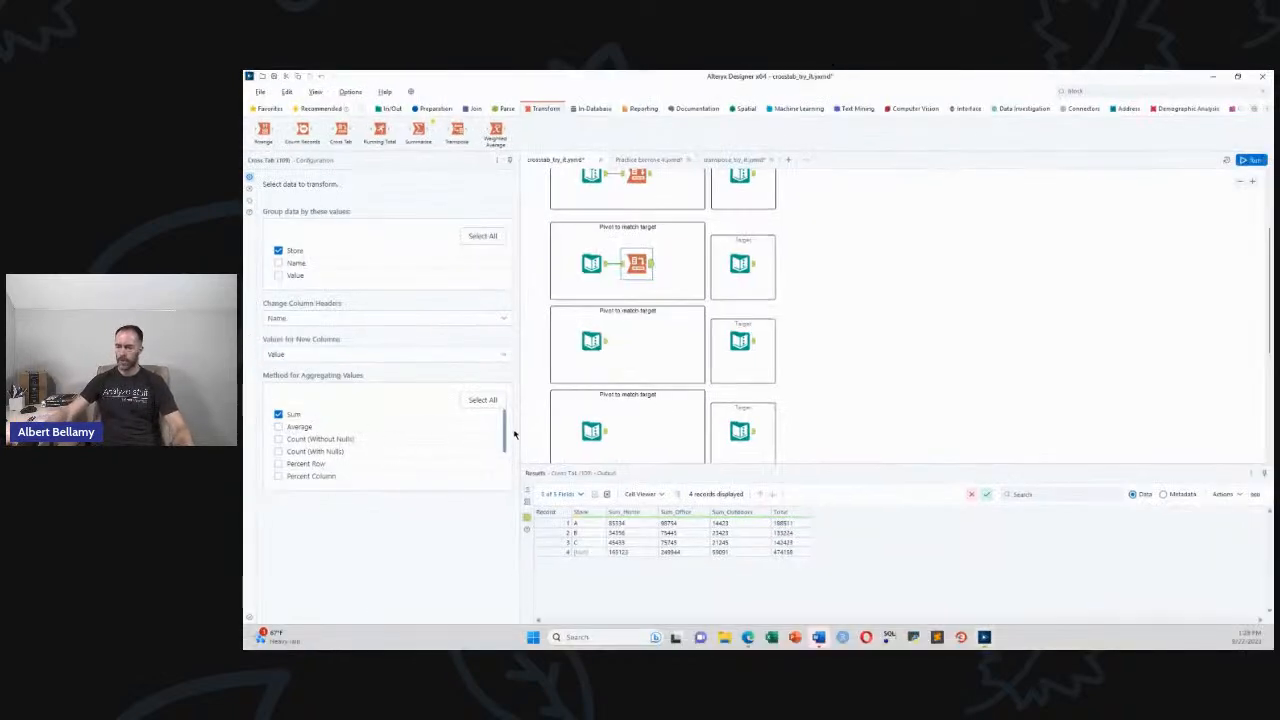
left_click_drag(505, 432, 511, 471)
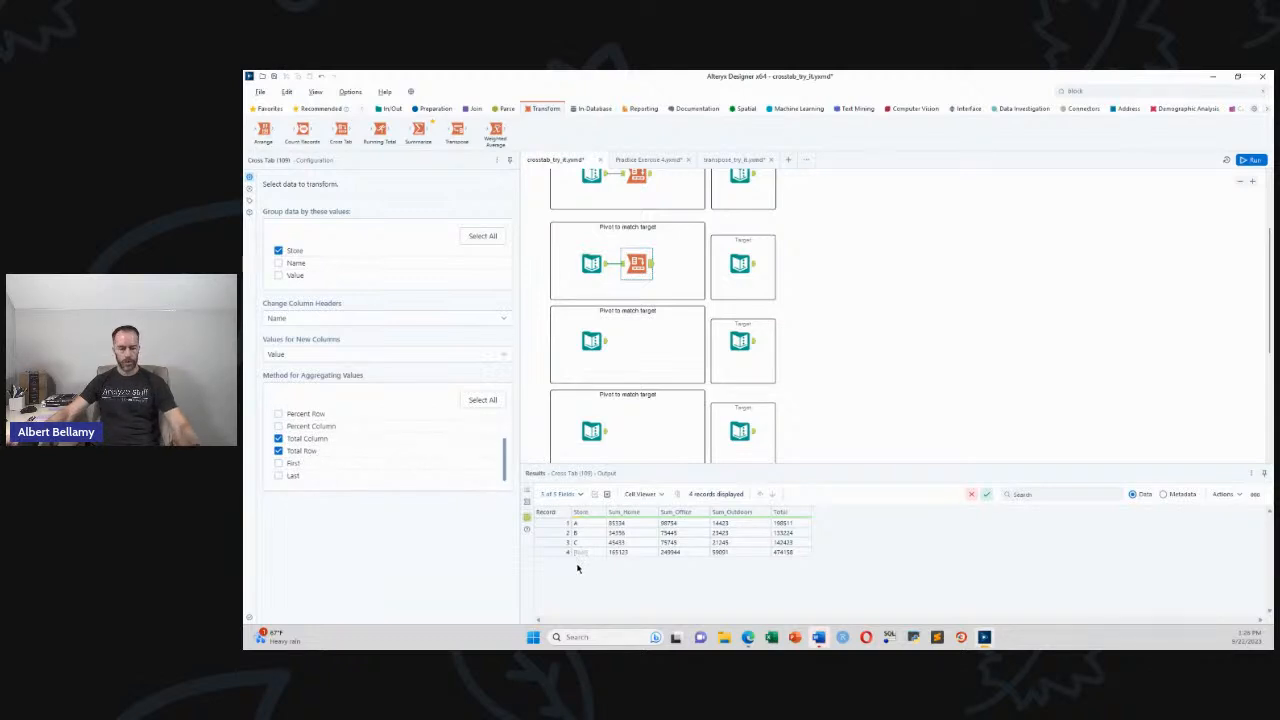
left_click(571, 551)
mouse_move(568, 546)
left_mouse_down()
mouse_move(629, 540)
mouse_move(540, 502)
mouse_move(580, 548)
left_mouse_up()
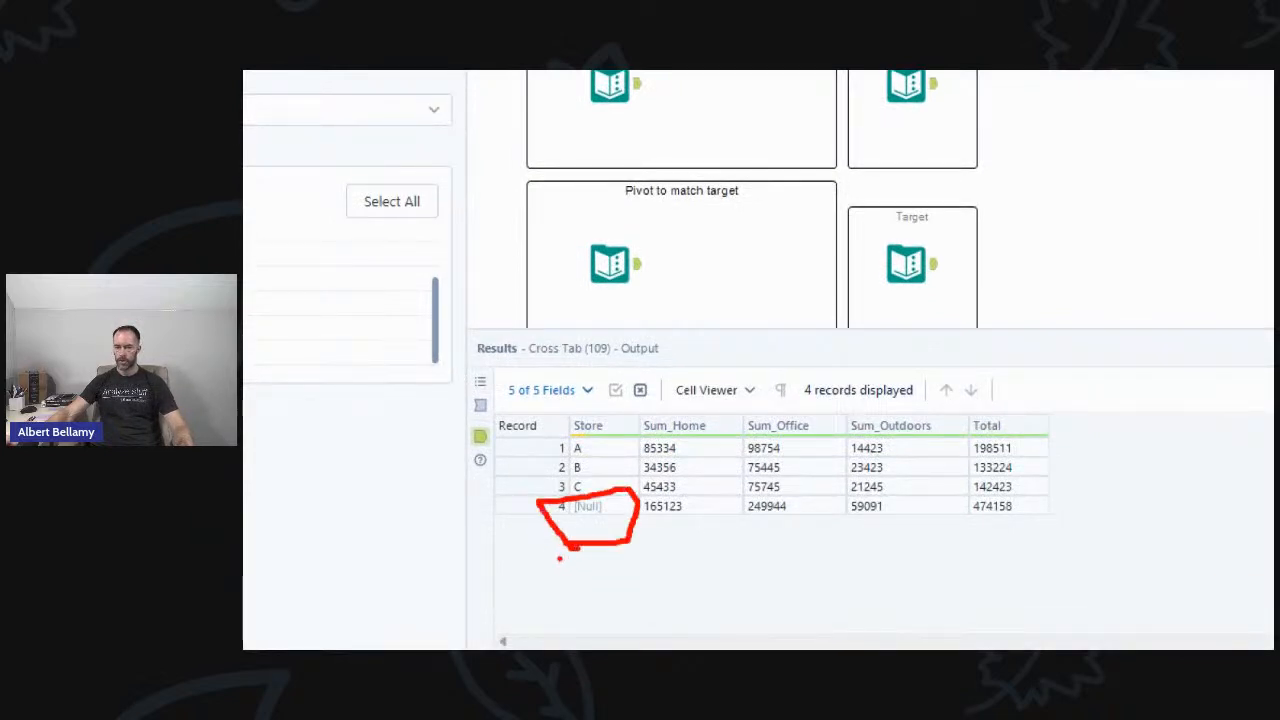
left_click_drag(466, 508, 541, 510)
left_click_drag(652, 522, 688, 522)
left_click_drag(765, 531, 928, 530)
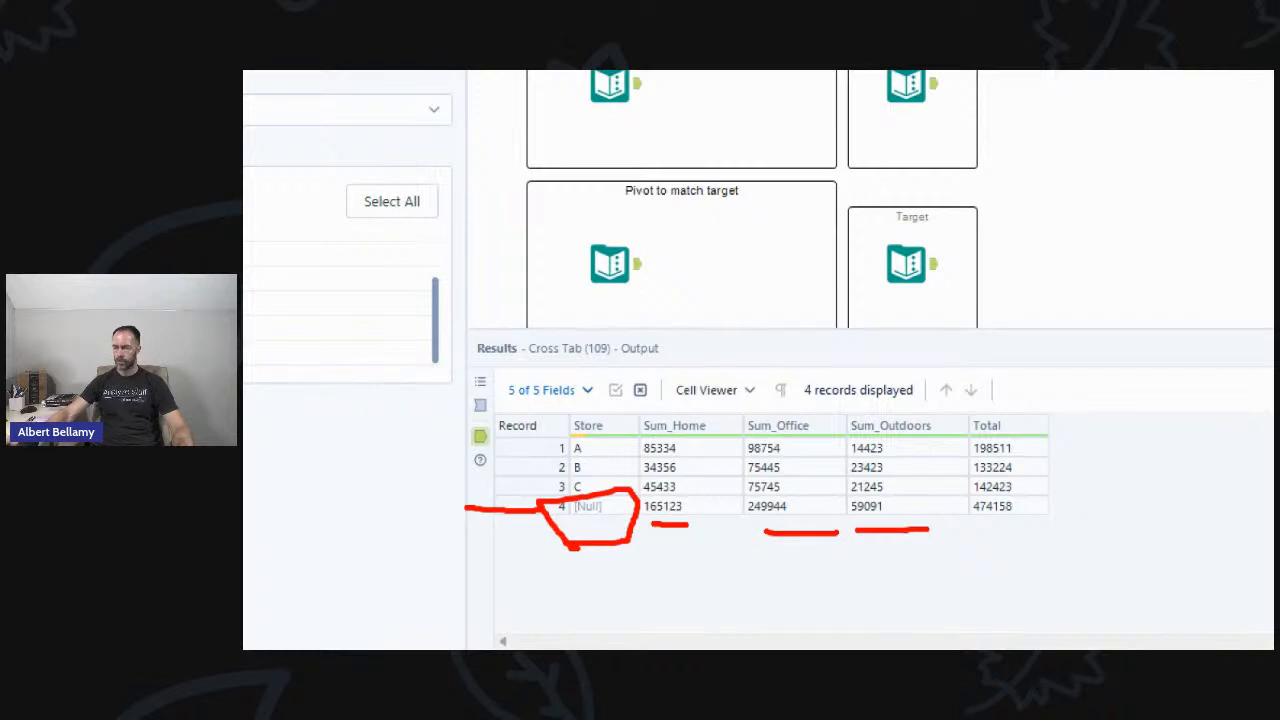
mouse_move(1056, 447)
left_mouse_down()
mouse_move(1084, 445)
mouse_move(1070, 463)
mouse_move(1130, 571)
left_mouse_up()
mouse_move(1052, 497)
left_mouse_down()
mouse_move(970, 495)
mouse_move(1006, 517)
mouse_move(1046, 515)
mouse_move(1050, 498)
left_mouse_up()
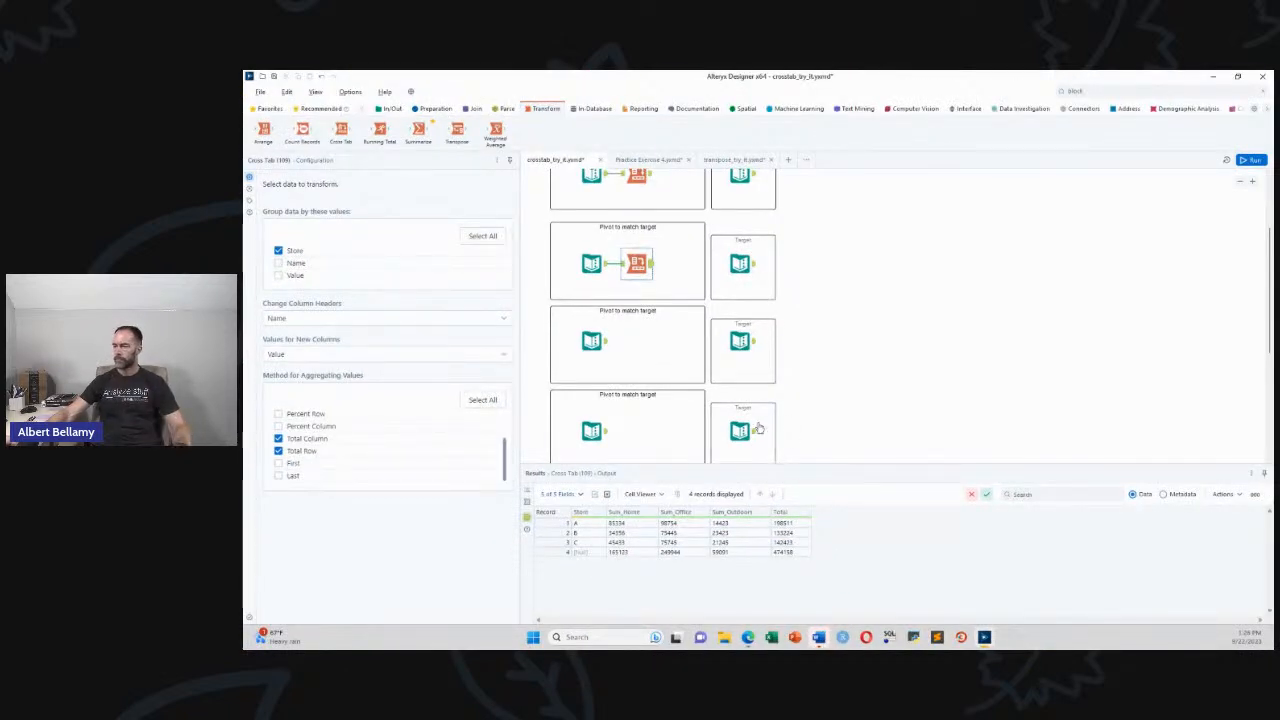
Compare the third exercise's product input with its target table, then add a Cross Tab after the input
left_click(750, 265)
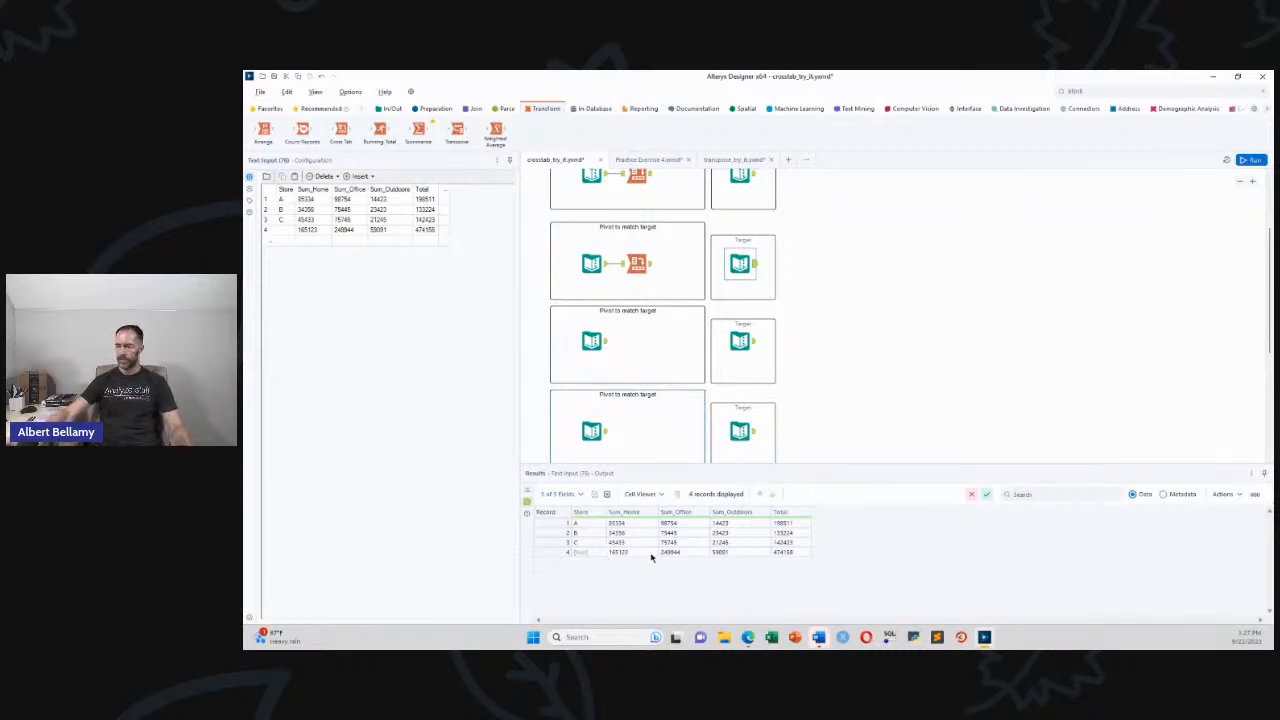
left_click(606, 345)
left_click(604, 343)
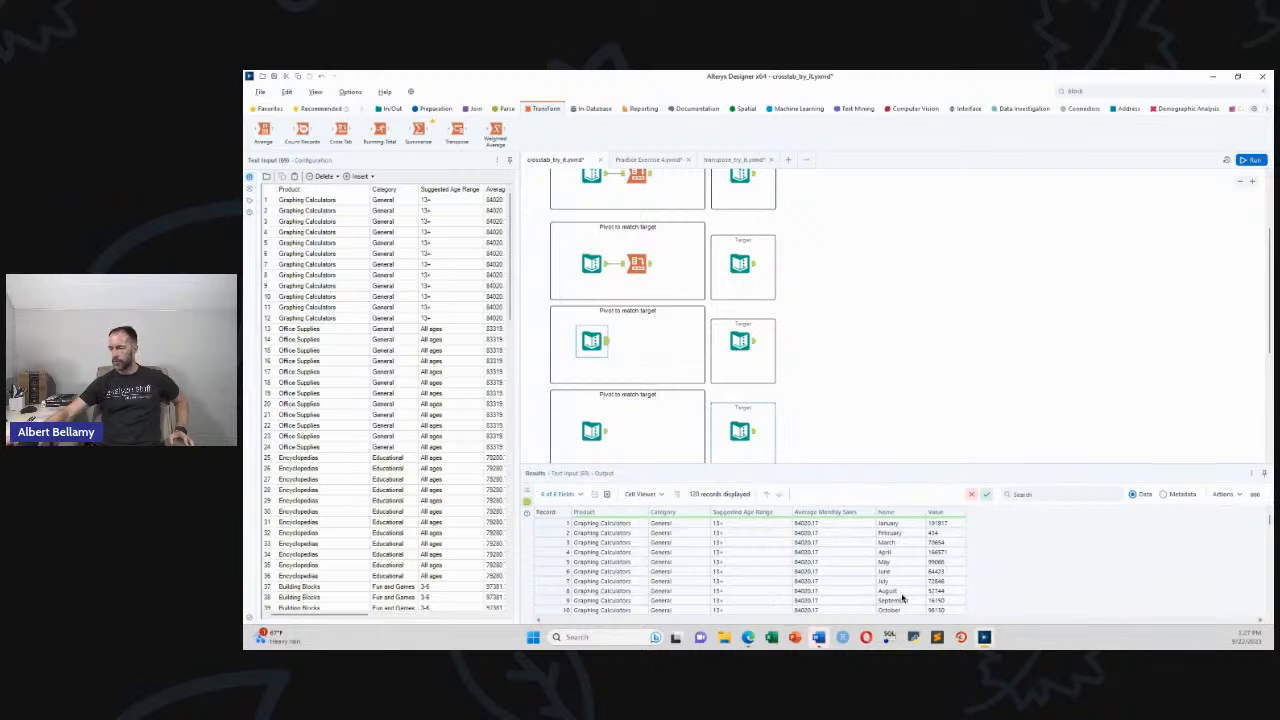
left_click(757, 348)
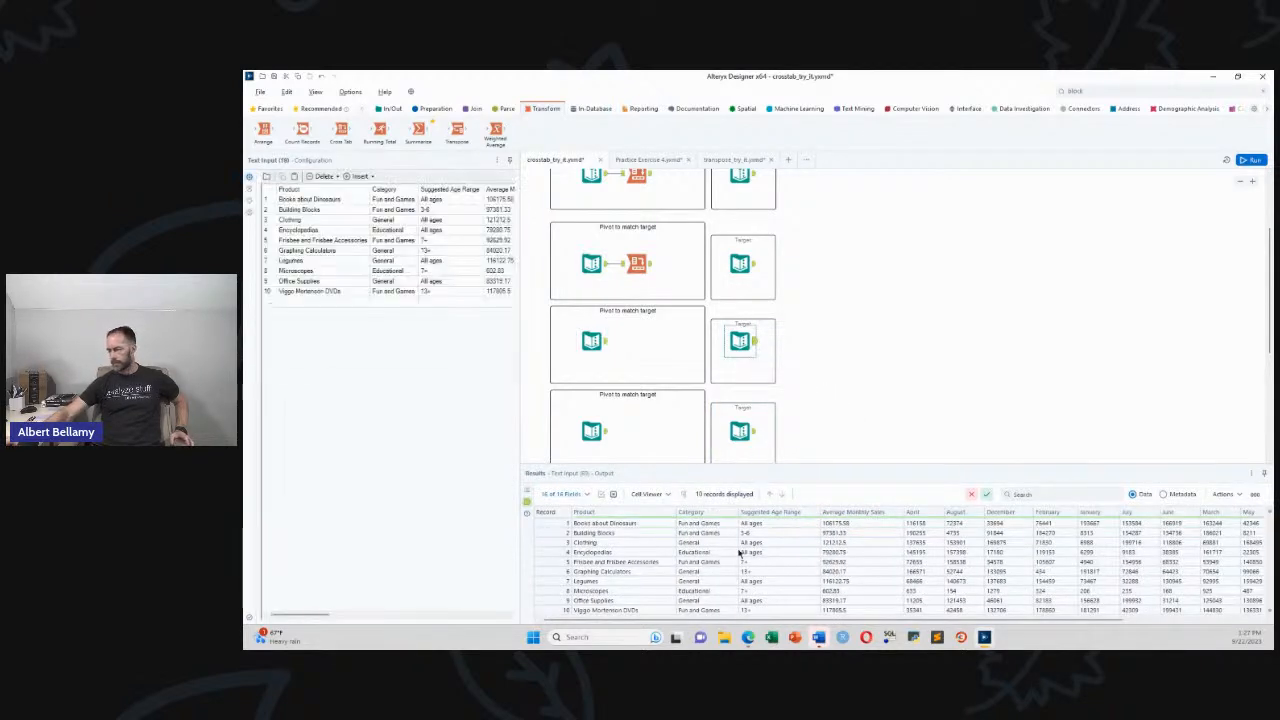
left_click(595, 342)
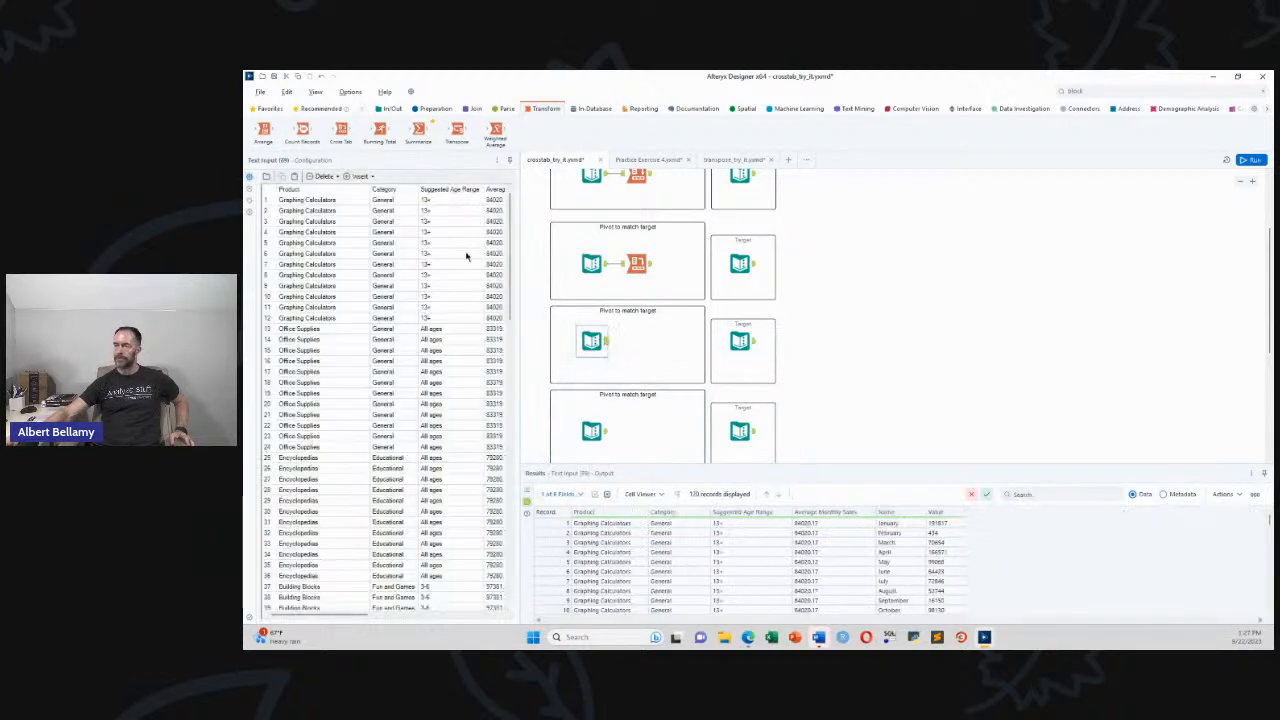
left_click_drag(341, 128, 641, 344)
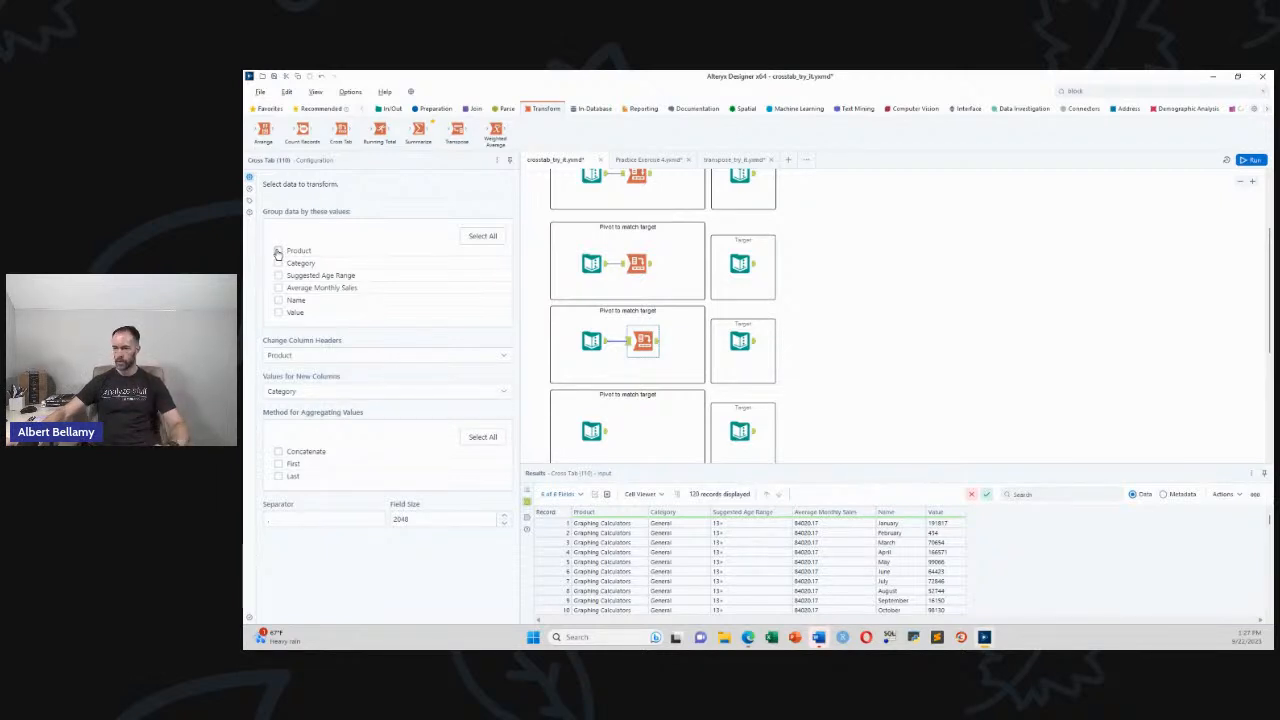
Group the third Cross Tab by Product, Category, Suggested Age Range and Average Monthly Sales
left_click(278, 251)
left_click(278, 264)
left_click(279, 276)
left_click(279, 288)
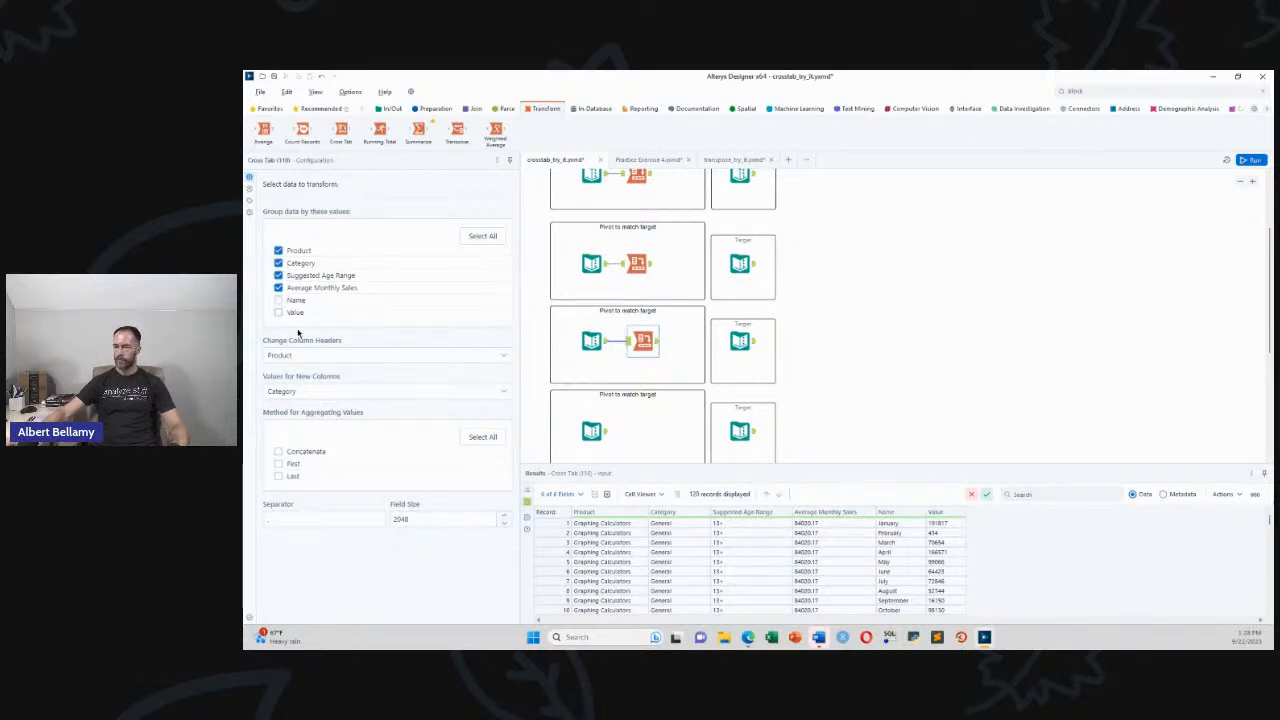
left_click(303, 355)
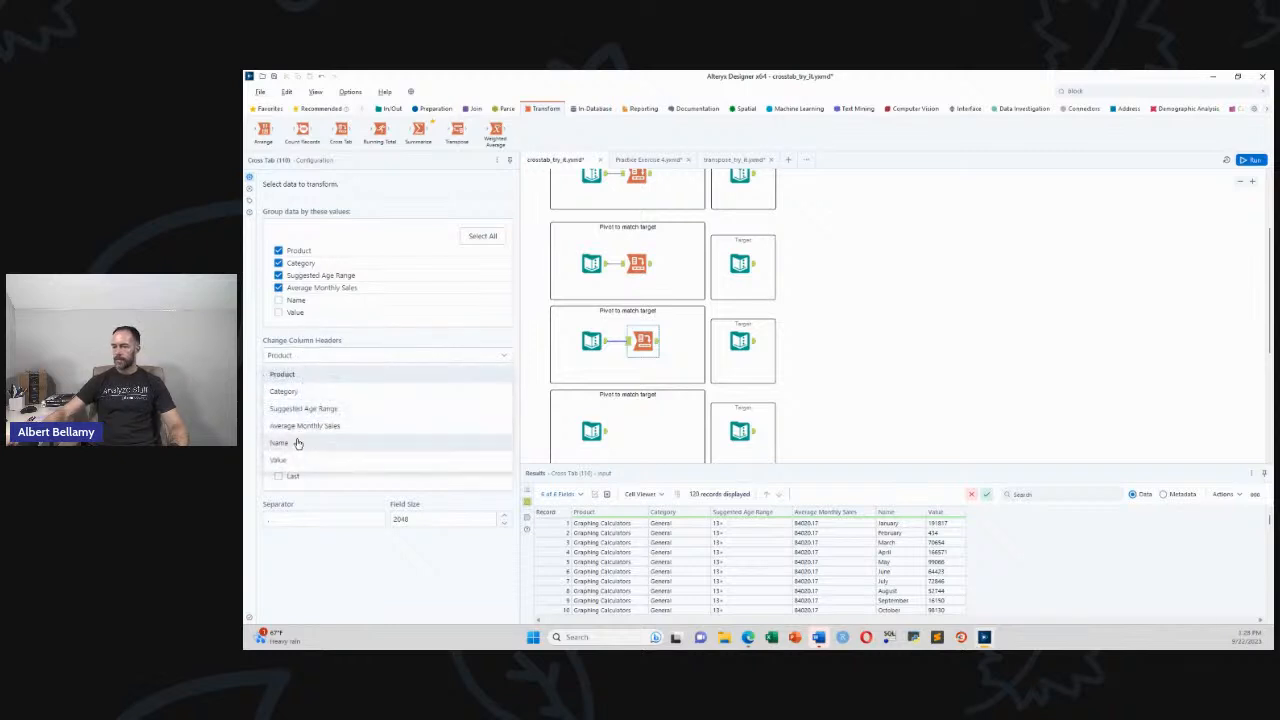
Take column headers from Name, sum Value for the new columns, and run the workflow
left_click(293, 443)
left_click(310, 396)
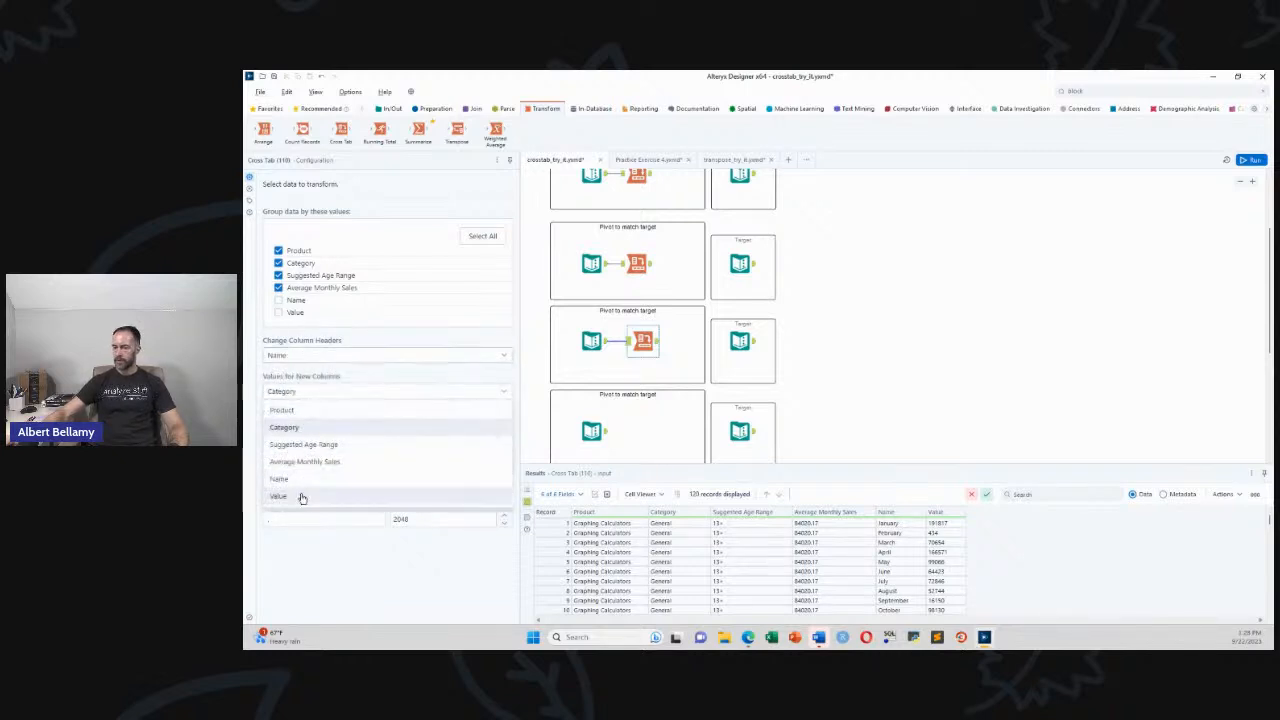
left_click(300, 496)
left_click(279, 451)
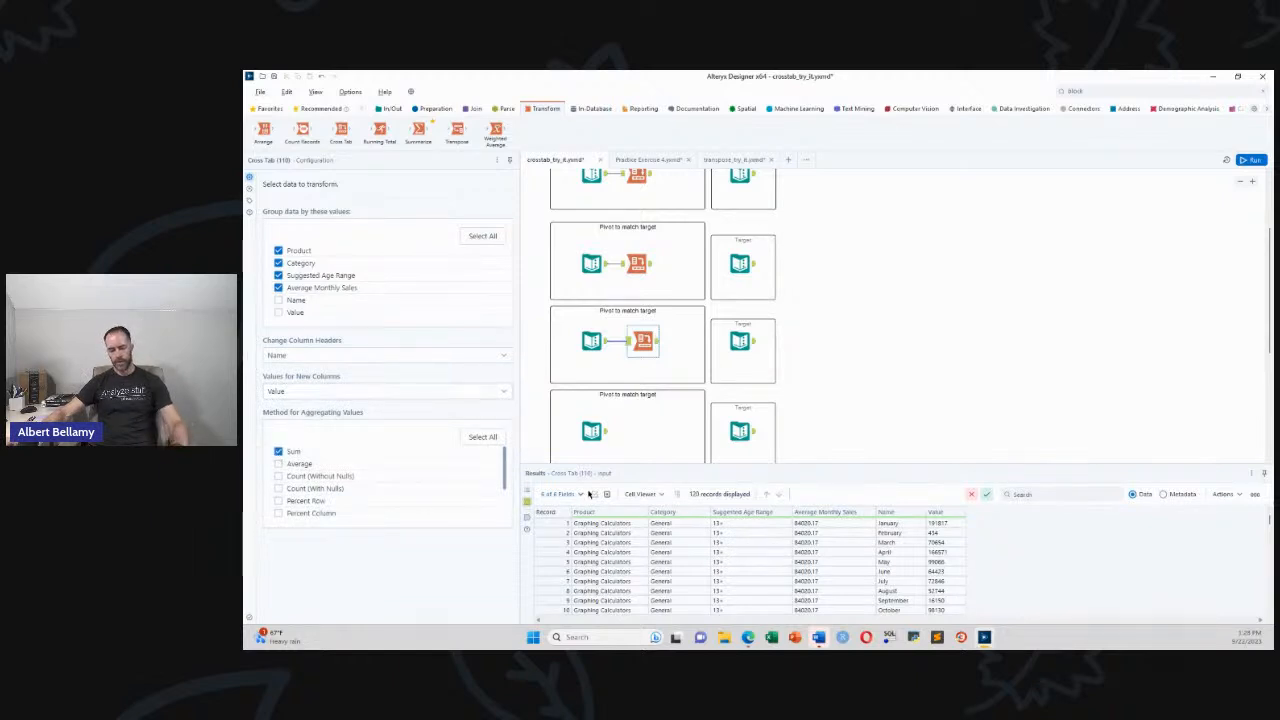
key("ctrl+r")
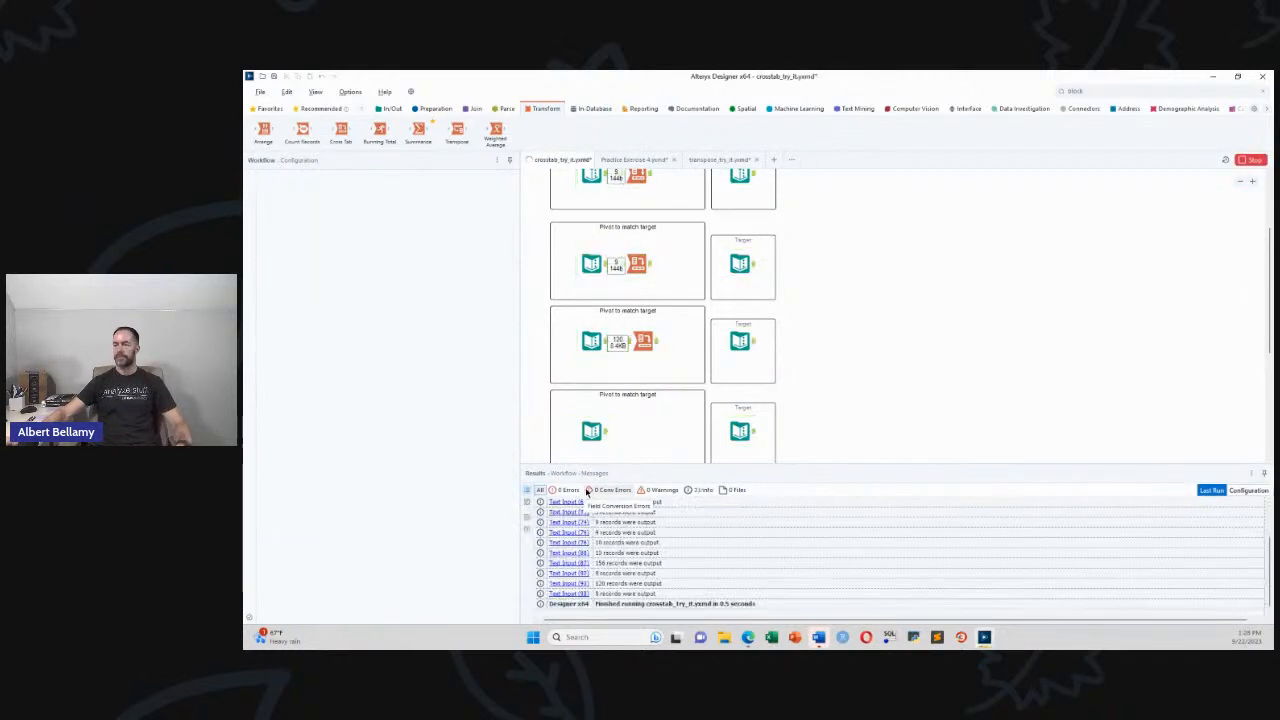
Compare the third Cross Tab's output with its target, then preview the last box's 156-record address input
left_click(828, 375)
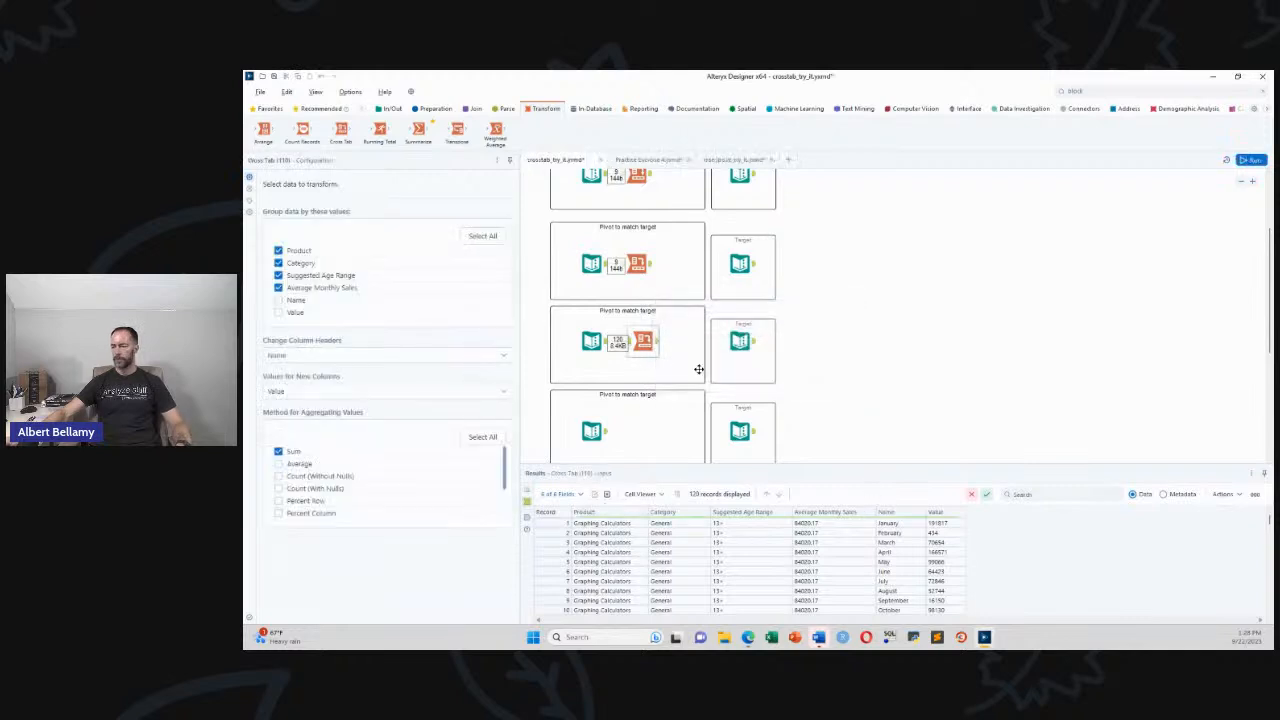
left_click(657, 341)
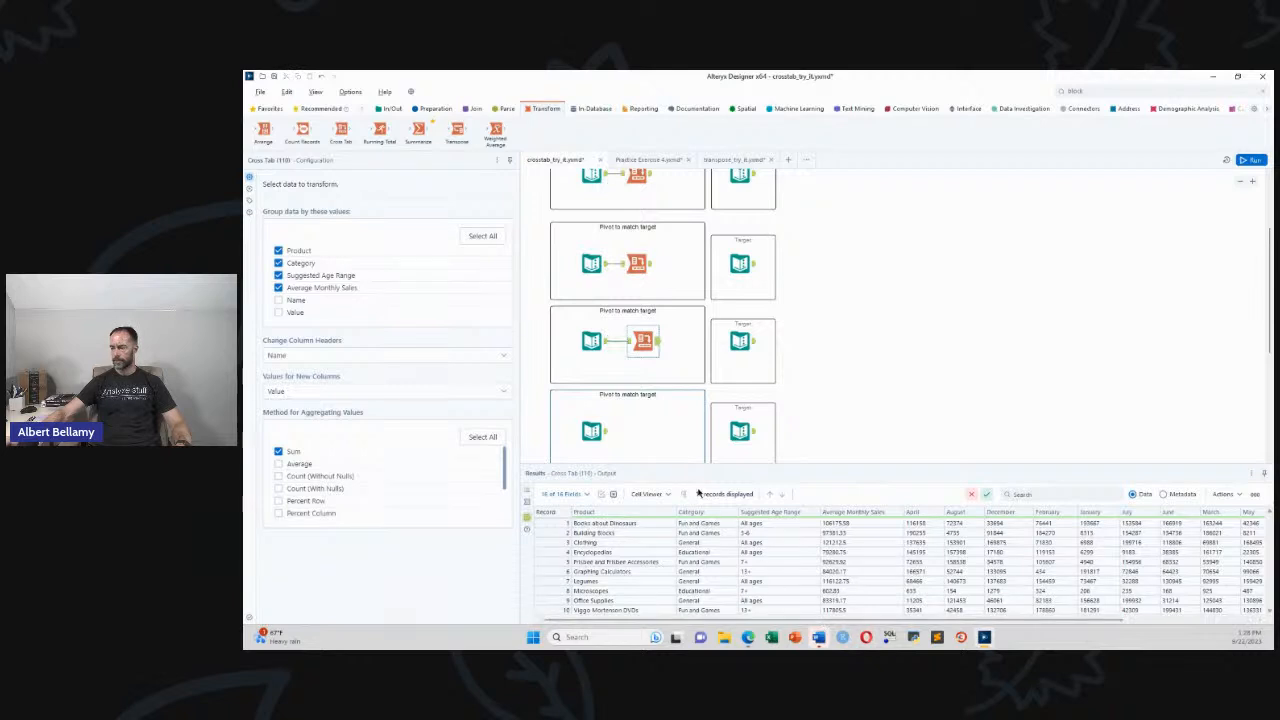
left_click(745, 343)
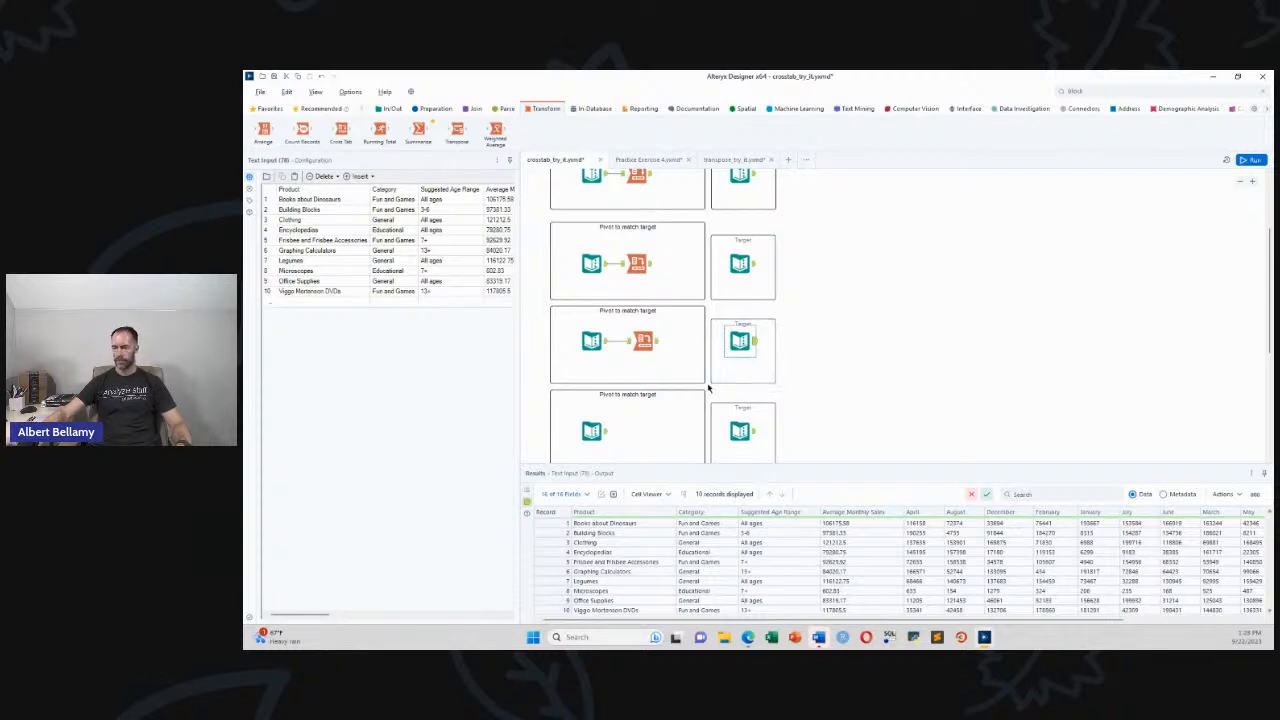
left_click(606, 436)
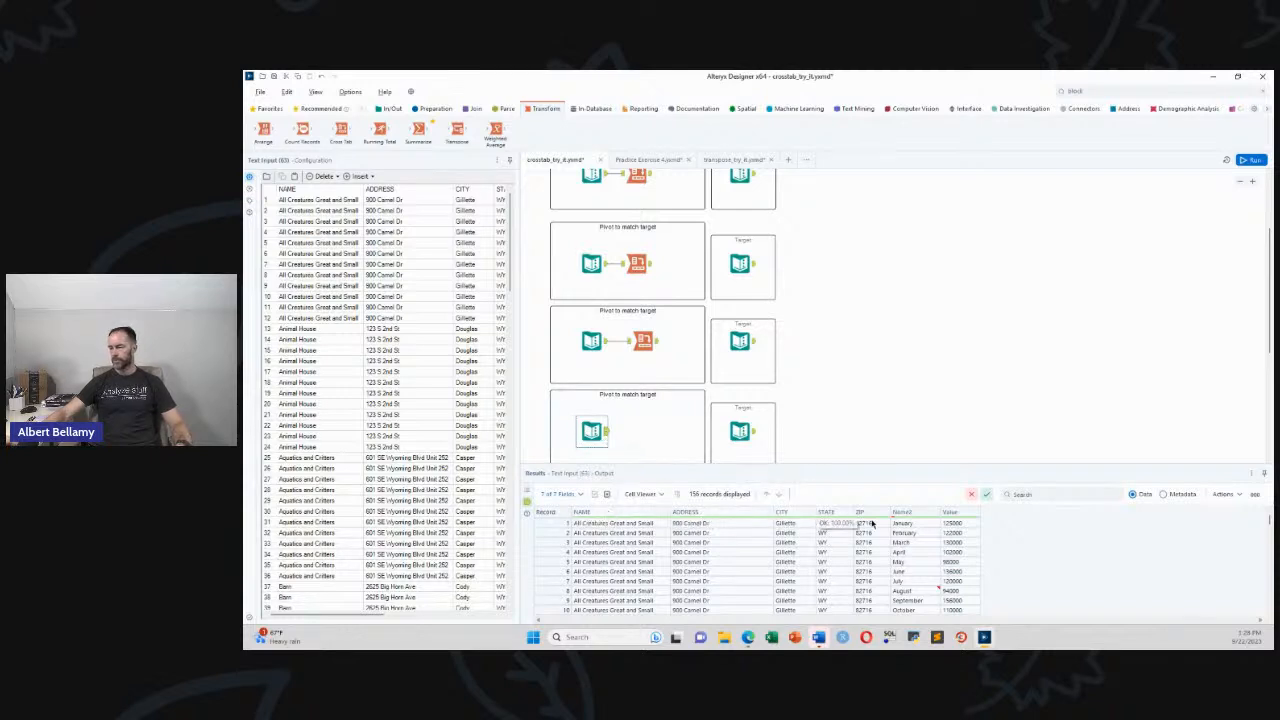
Check the last box's target table and add a Cross Tab after its address input
left_click(752, 432)
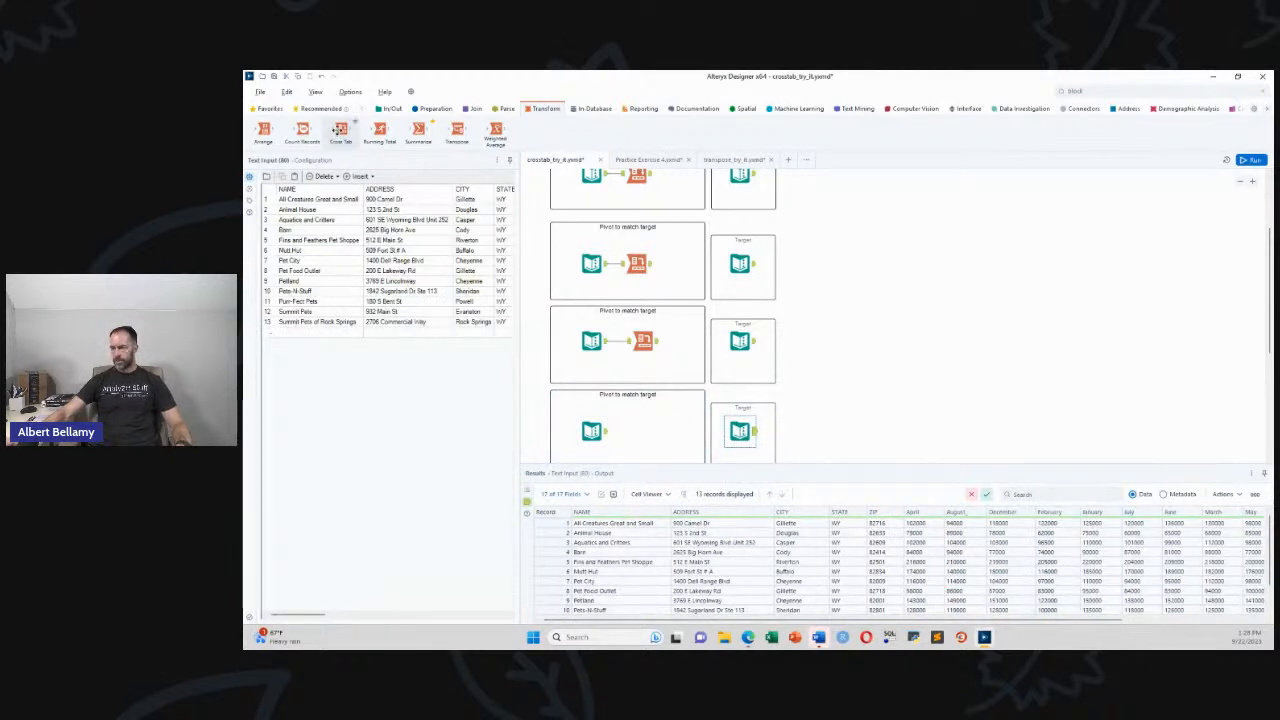
left_click_drag(340, 130, 650, 430)
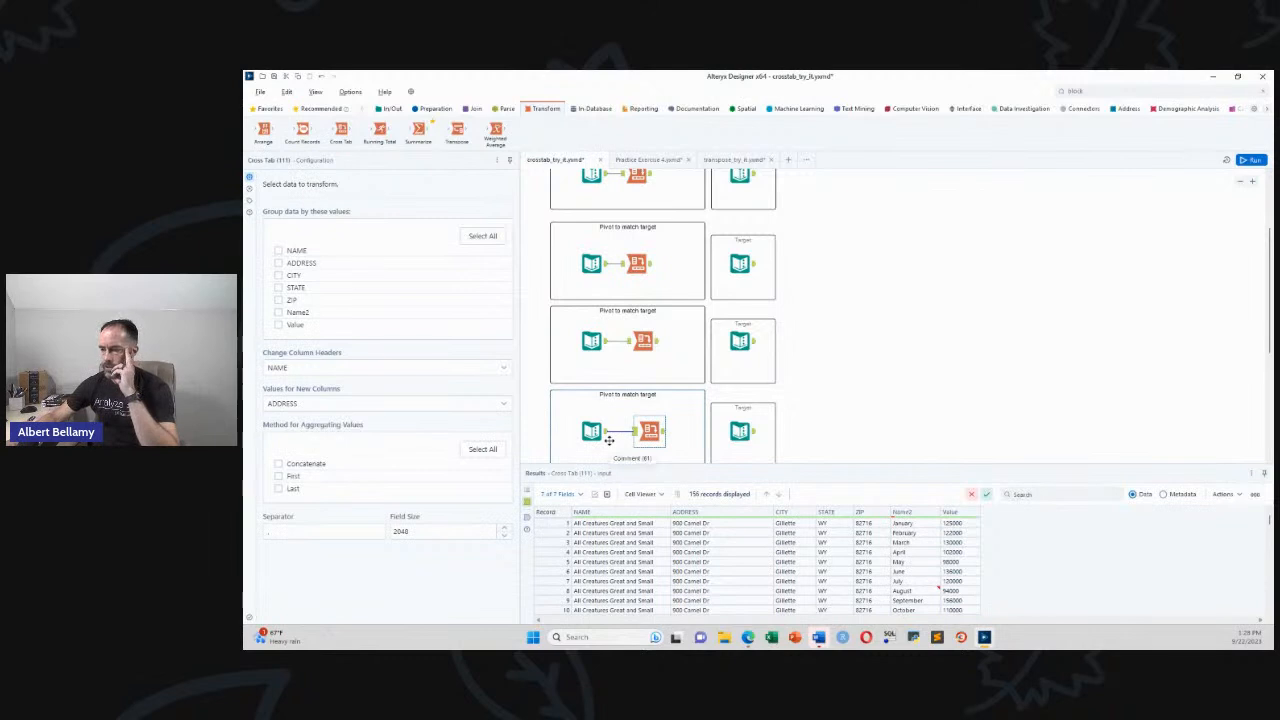
Group the fourth Cross Tab by NAME, ADDRESS, CITY, STATE and ZIP
left_click_drag(651, 433, 645, 433)
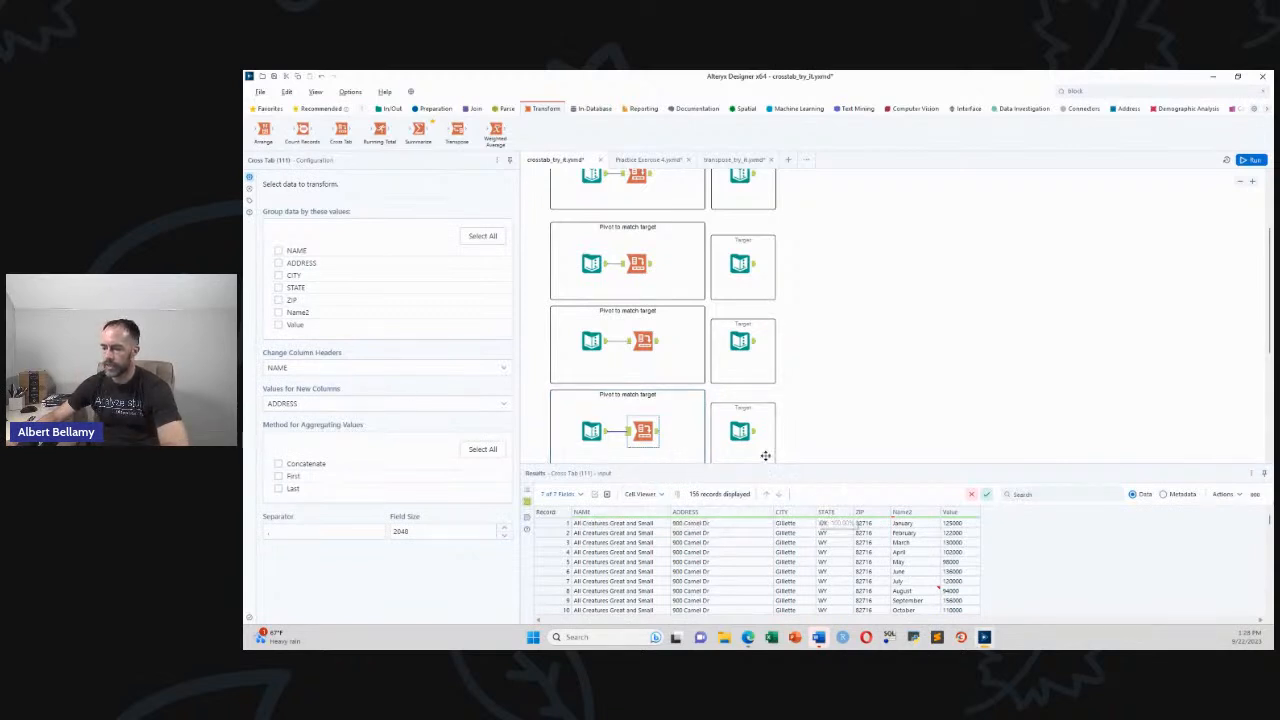
left_click(745, 432)
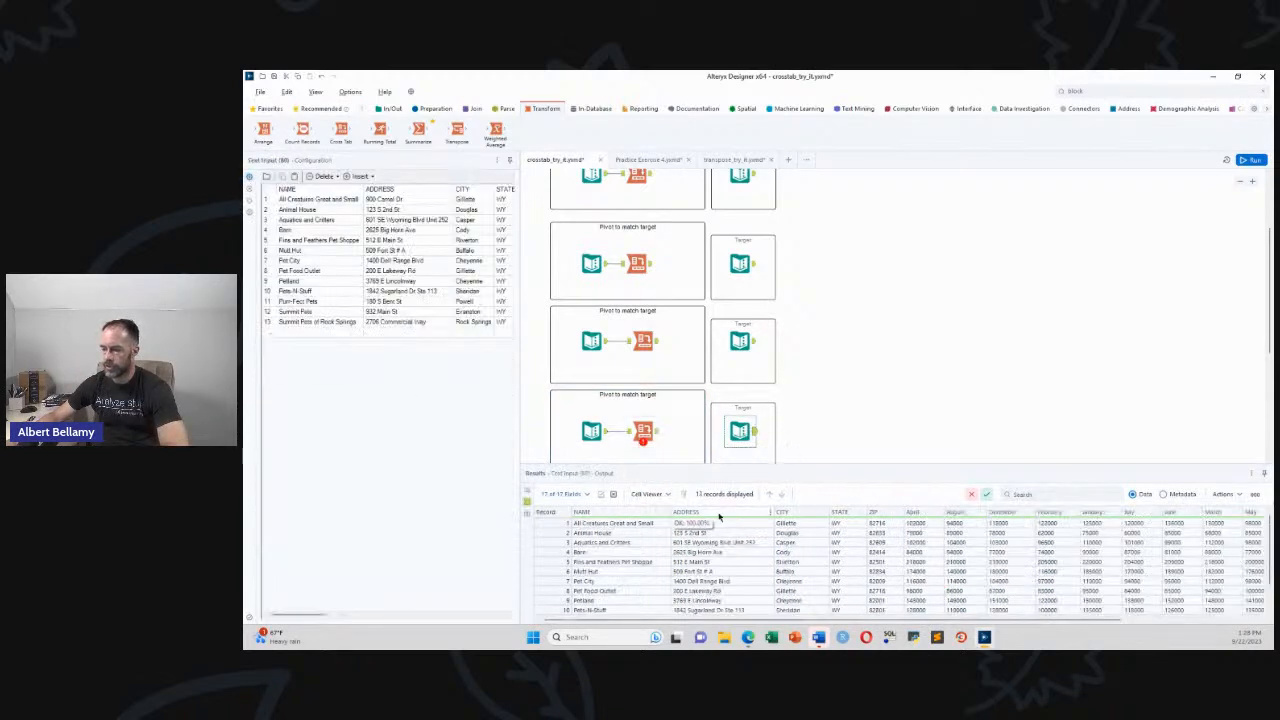
left_click(643, 430)
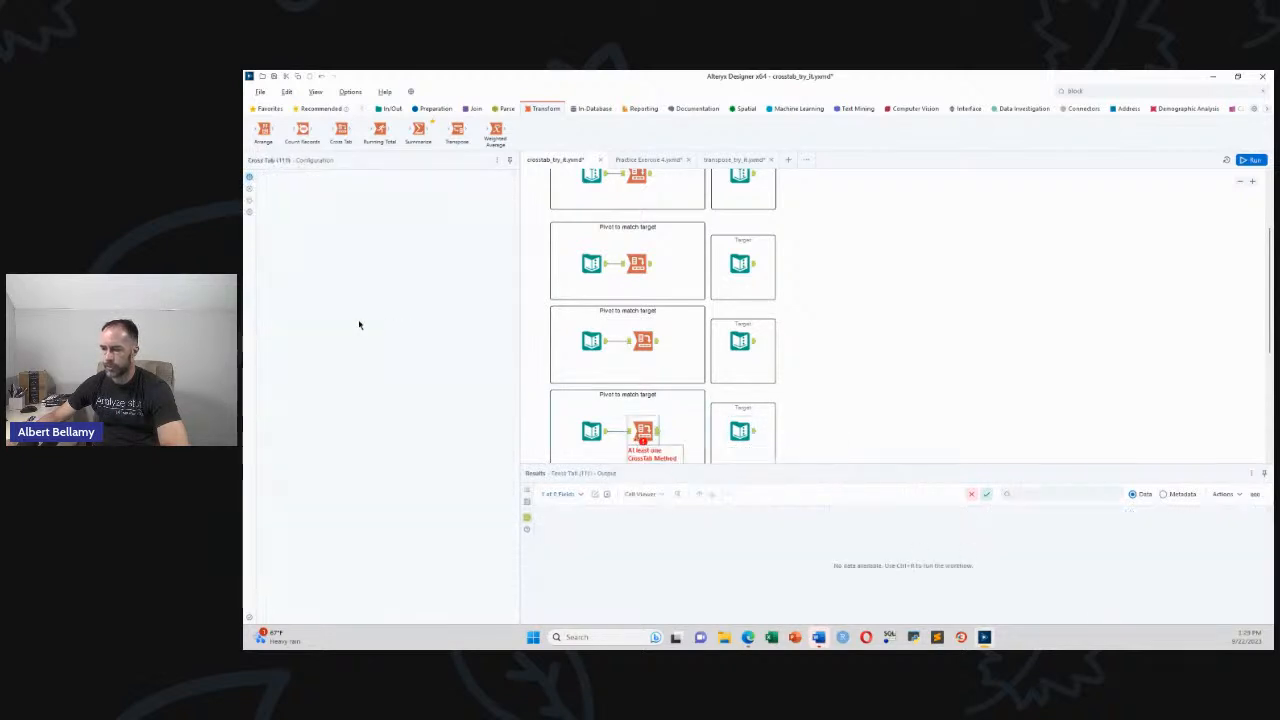
left_click(278, 250)
left_click(278, 263)
left_click(278, 275)
left_click(278, 287)
left_click(278, 300)
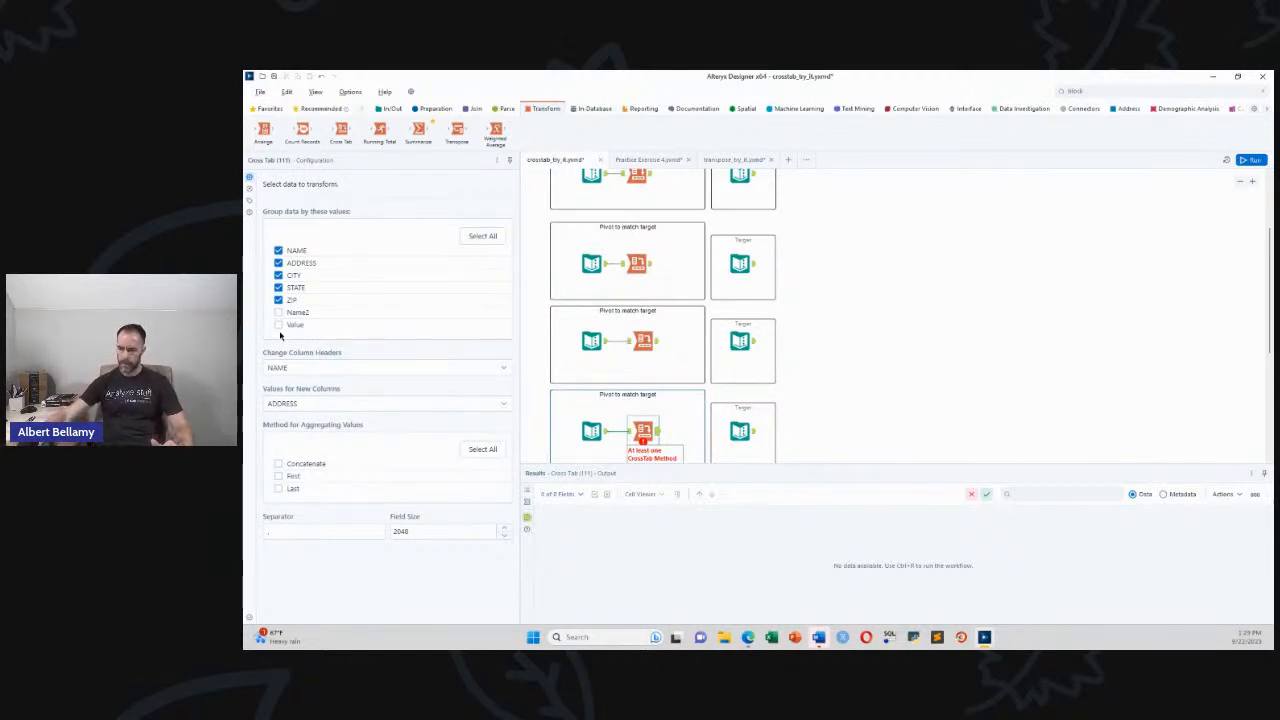
Take column headers from Name2 and sum Value for the new columns
left_click(290, 368)
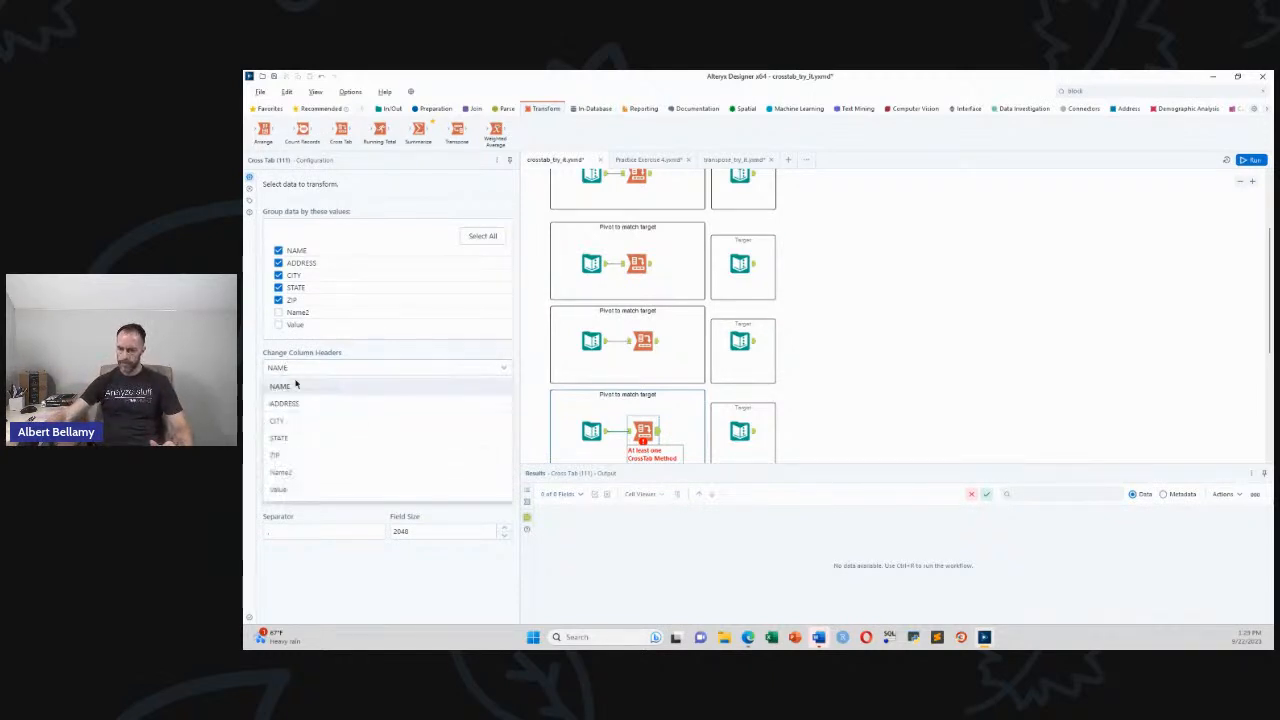
left_click(300, 473)
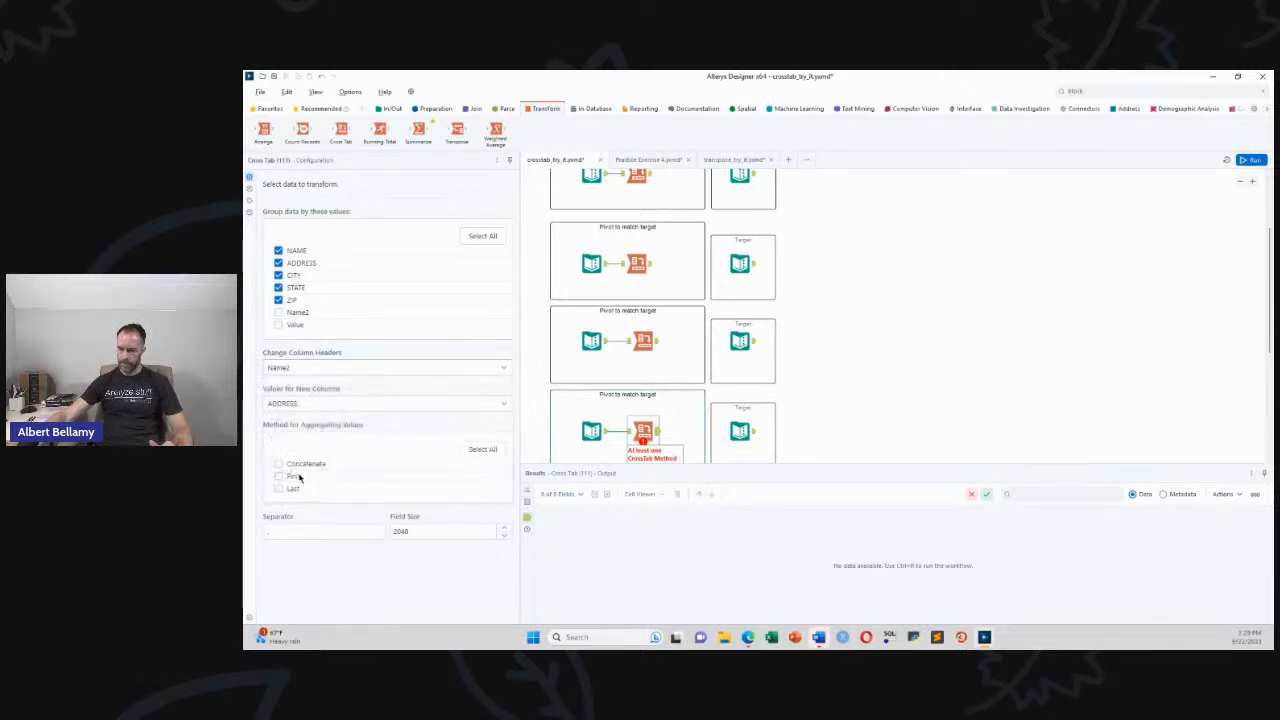
left_click(316, 408)
left_click(294, 527)
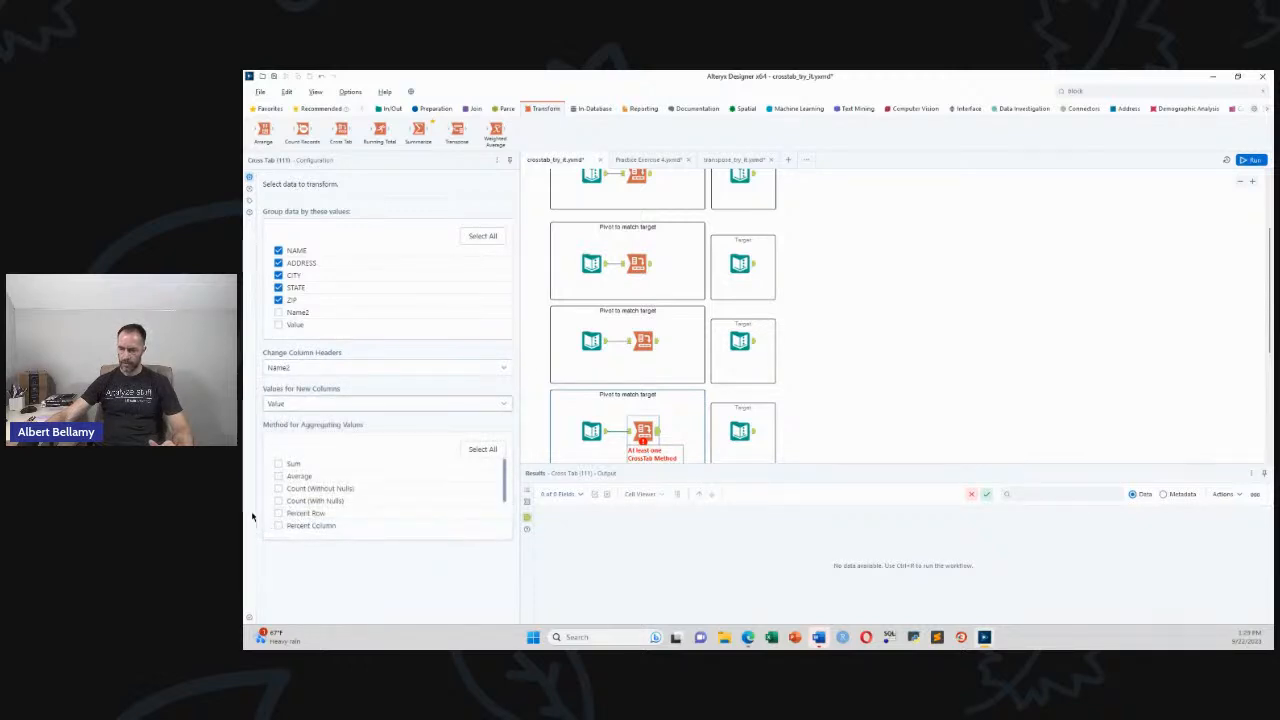
left_click(279, 465)
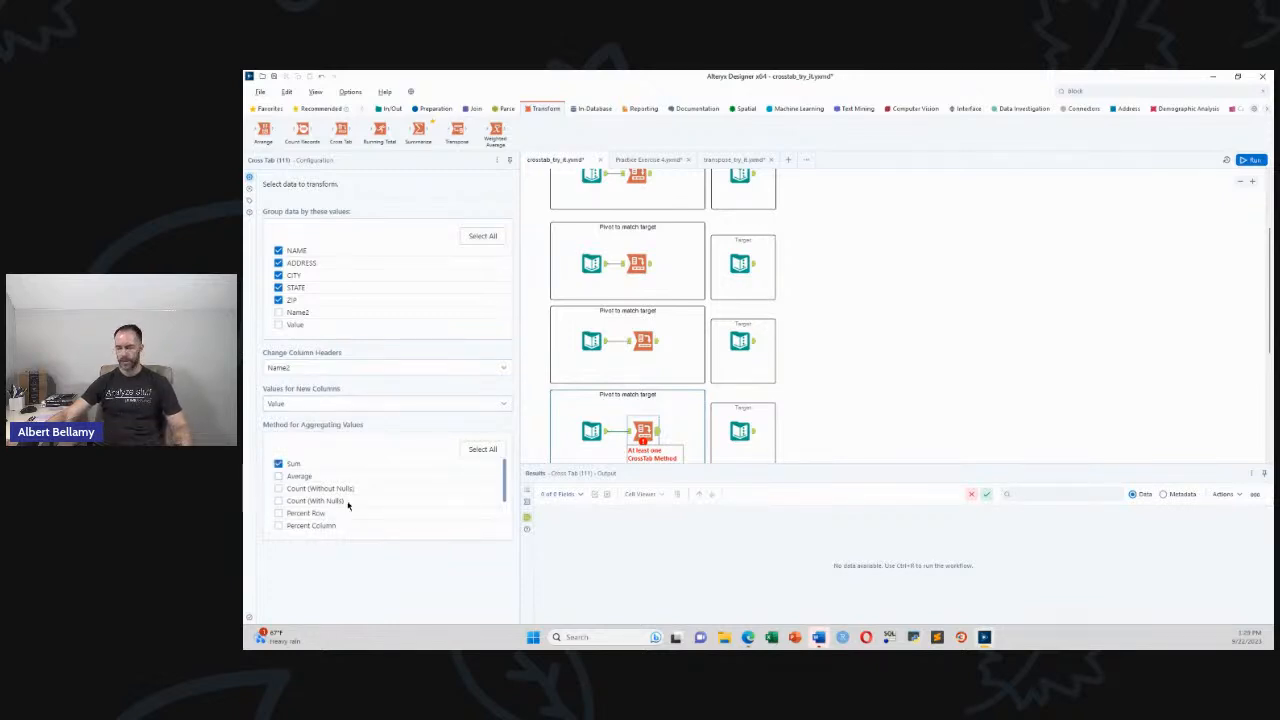
scroll(963, 370, "down", 6)
scroll(963, 370, "up", 7)
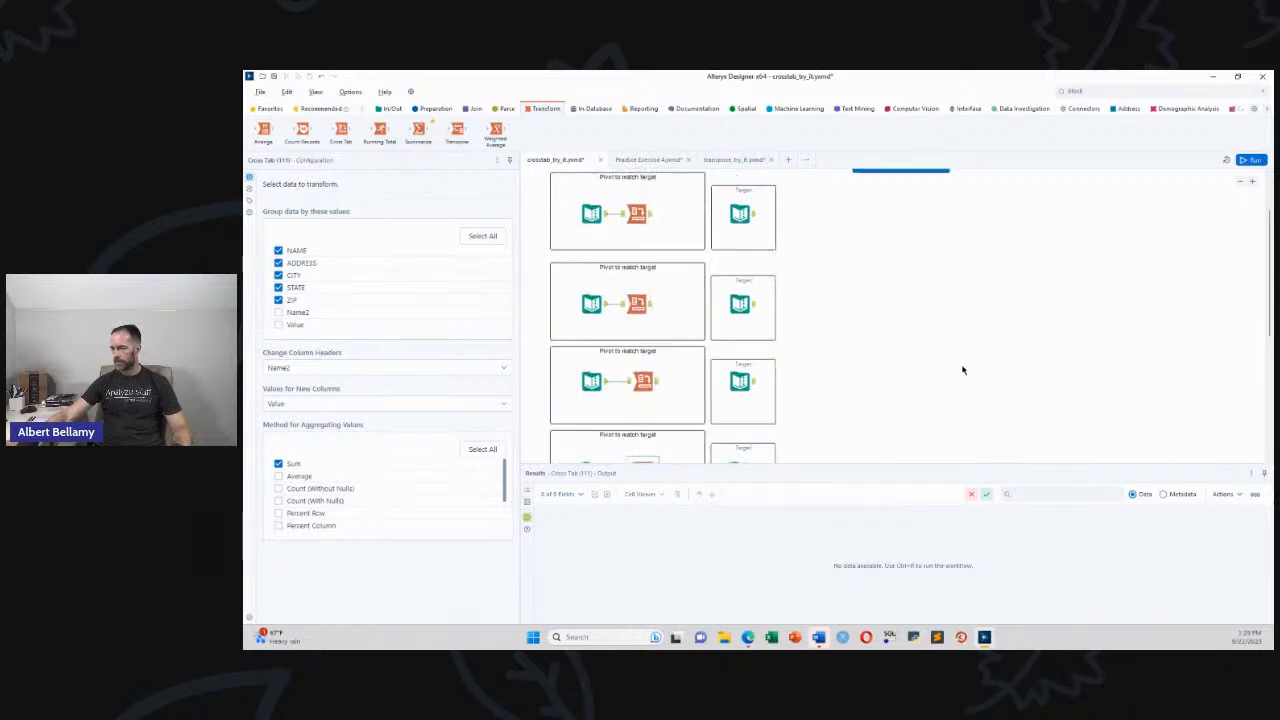
scroll(963, 370, "down", 2)
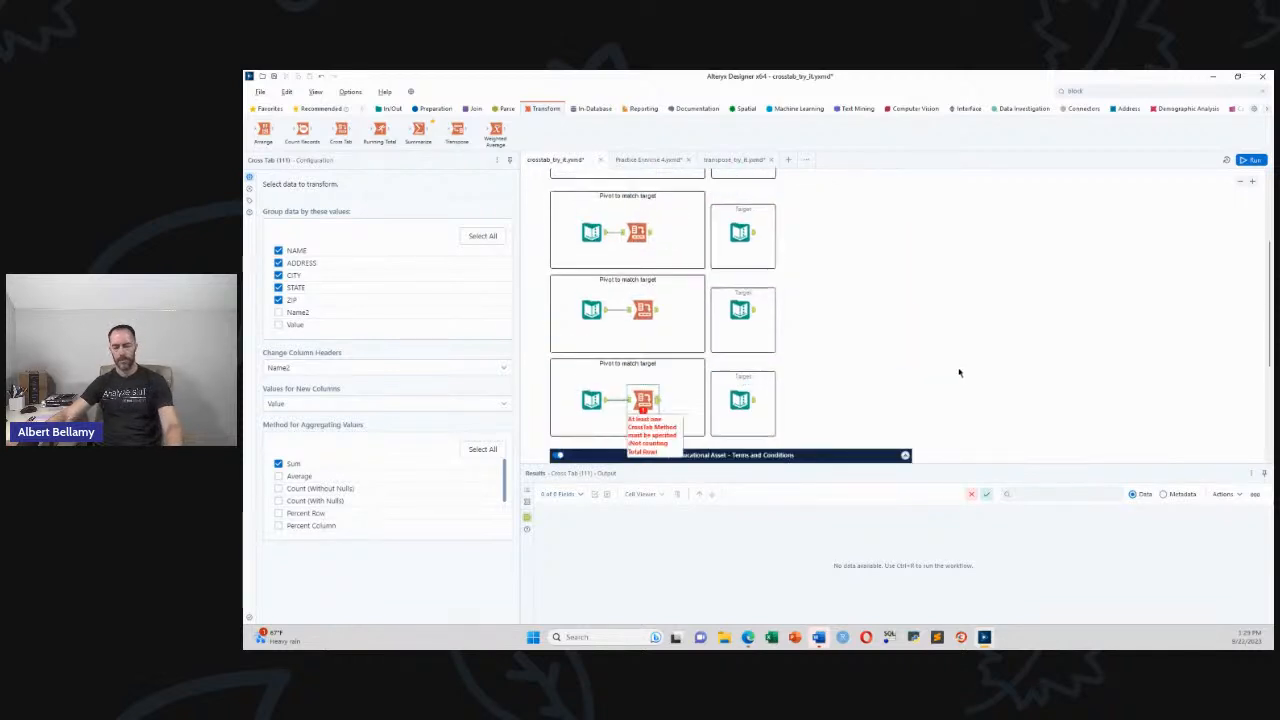
Run the workflow and compare the last Cross Tab's per-store month columns with its target table
key("ctrl+r")
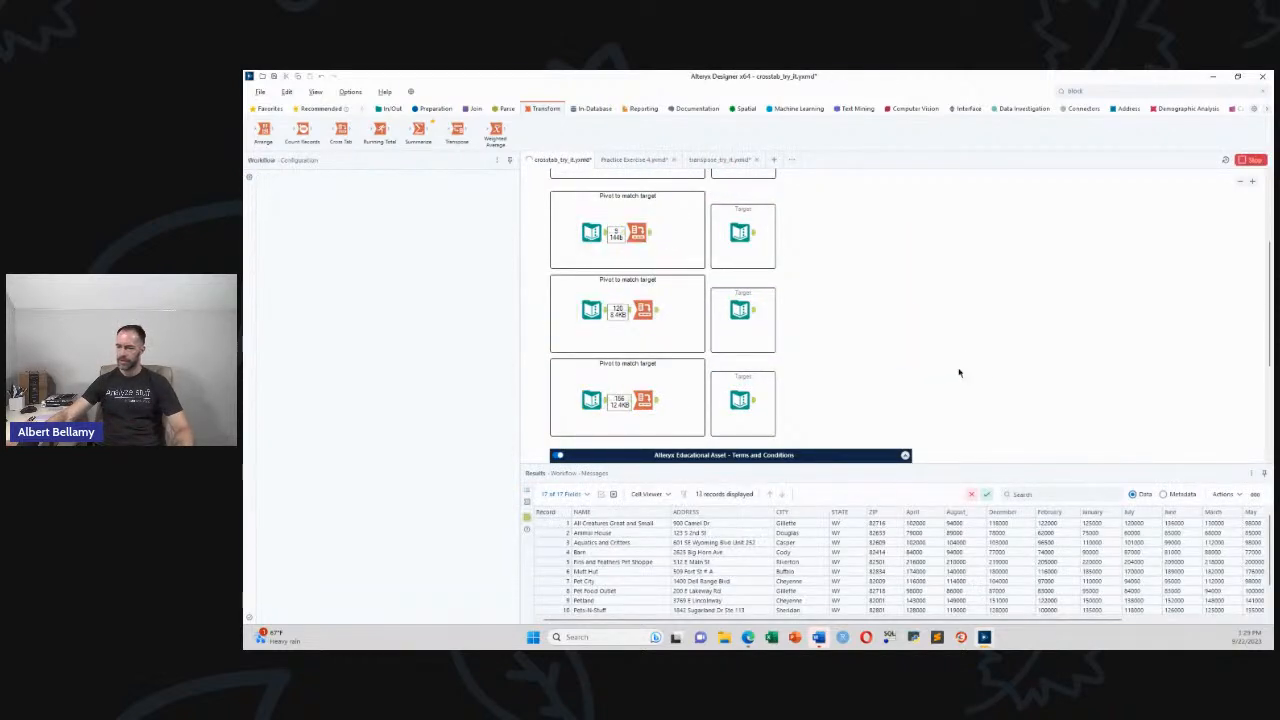
left_click(824, 378)
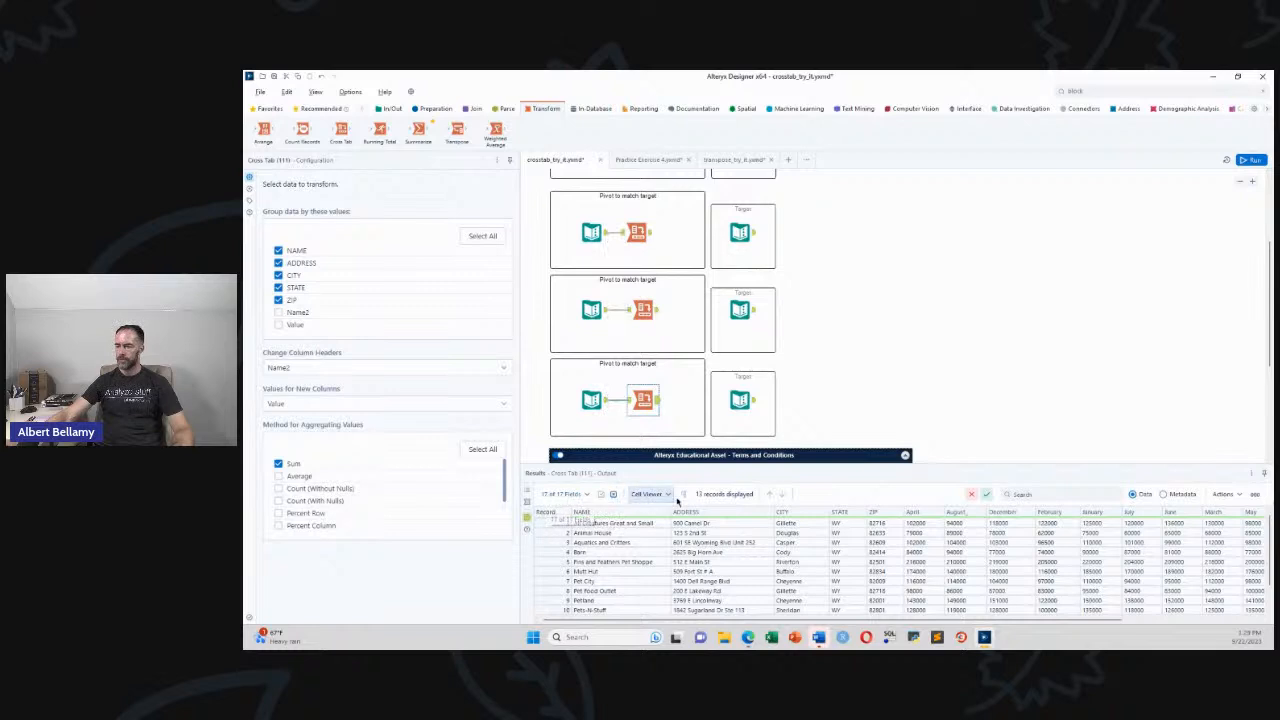
left_click(756, 407)
left_click(750, 403)
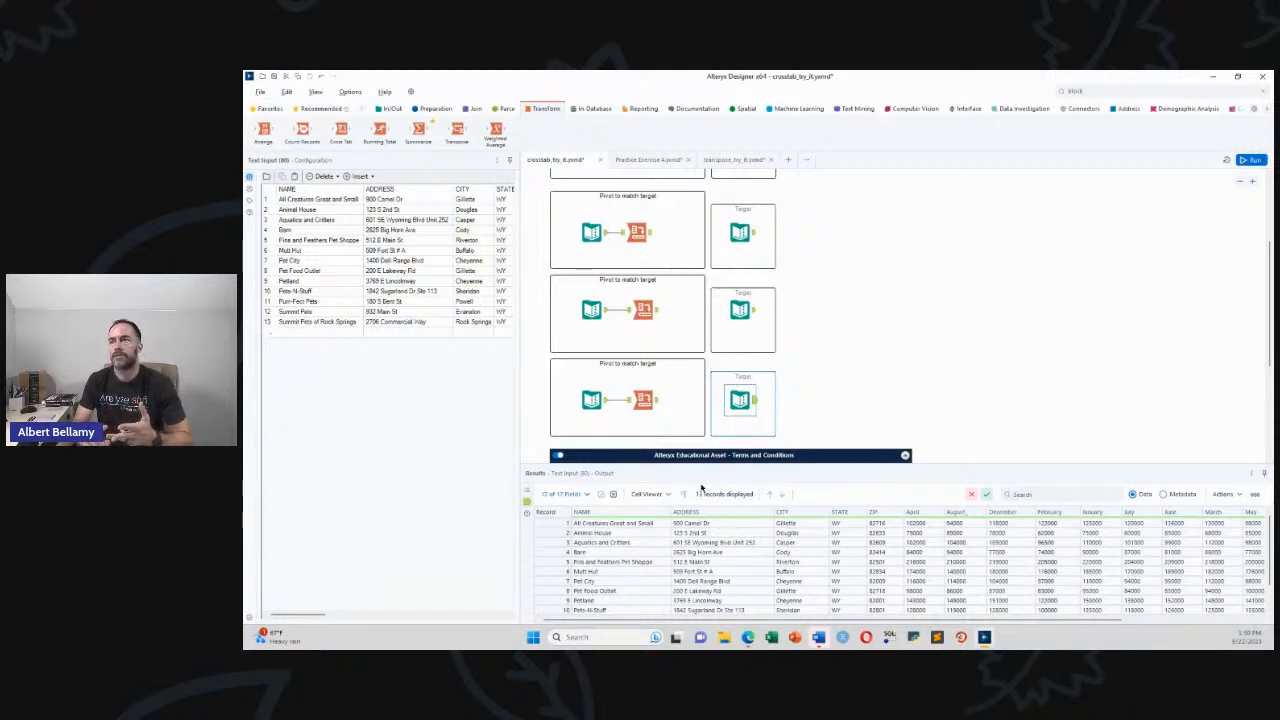
left_click(650, 161)
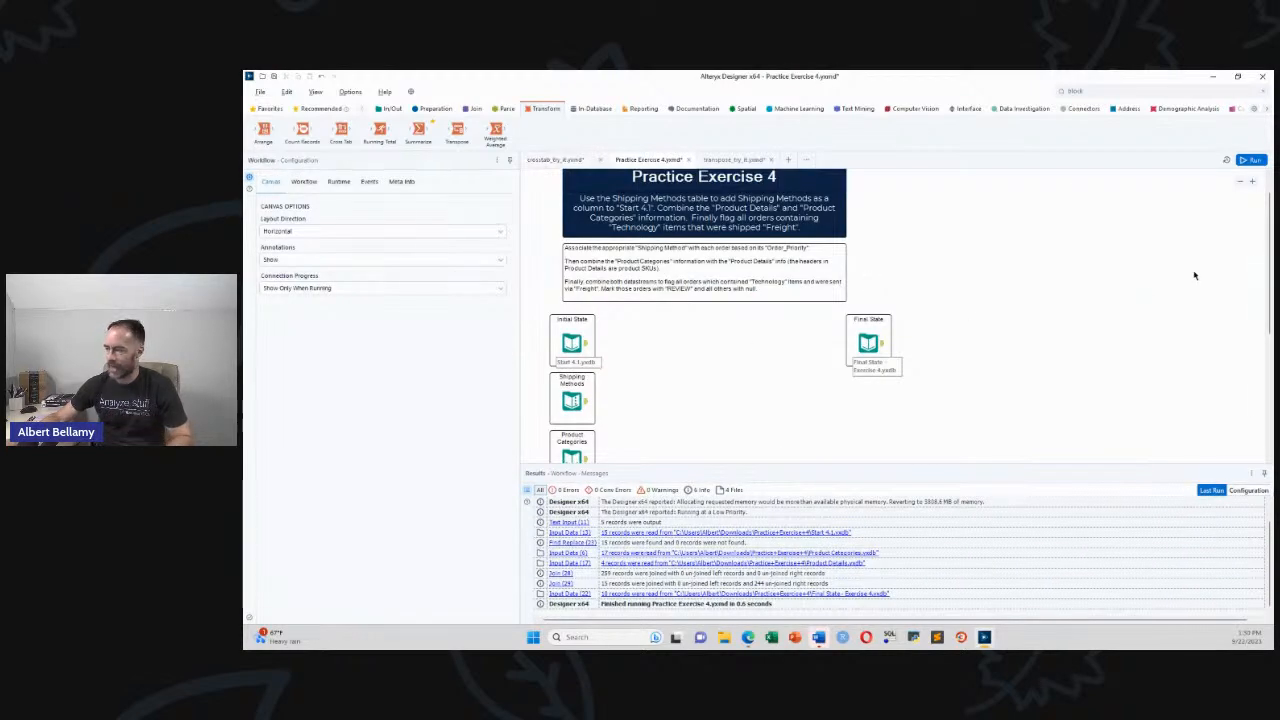
Scroll the Practice Exercise 4 canvas to review its instructions and input tools
scroll(1273, 290, "down", 2)
scroll(1273, 290, "up", 1)
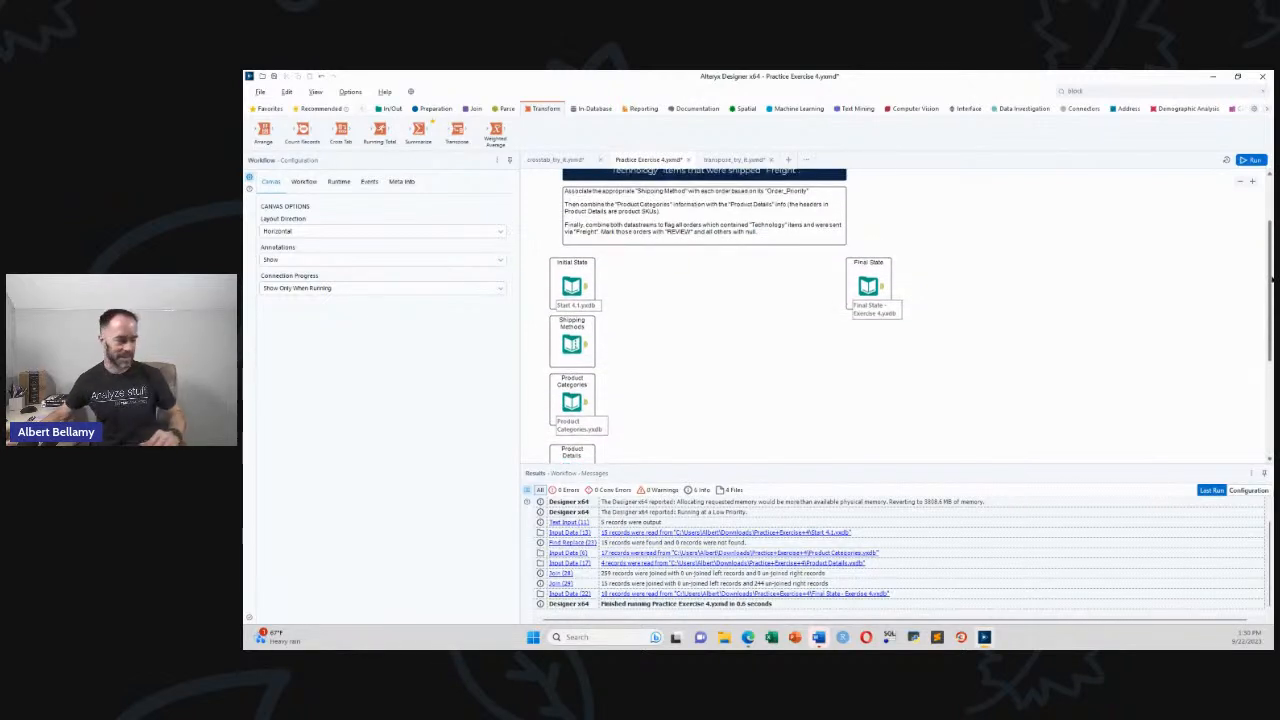
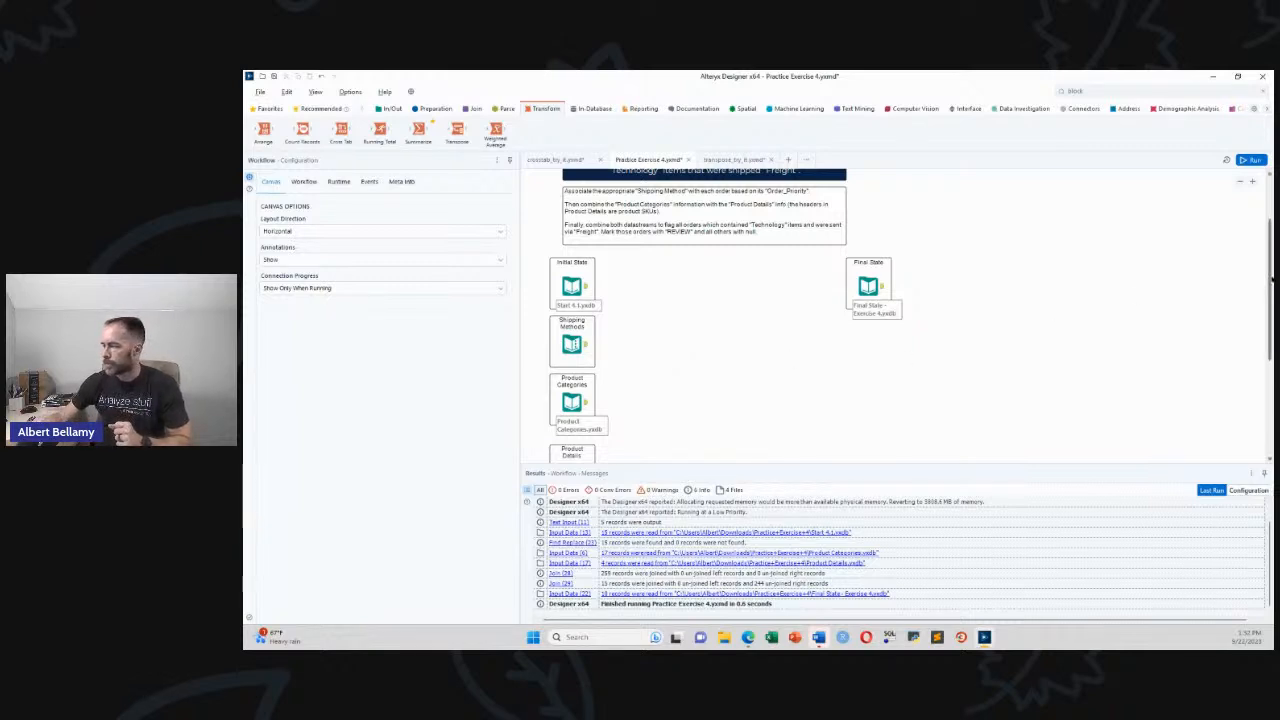
Mark up the instructions, the three inputs and the results area with the pen, then preview the Initial State orders
scroll(1272, 283, "up", 1)
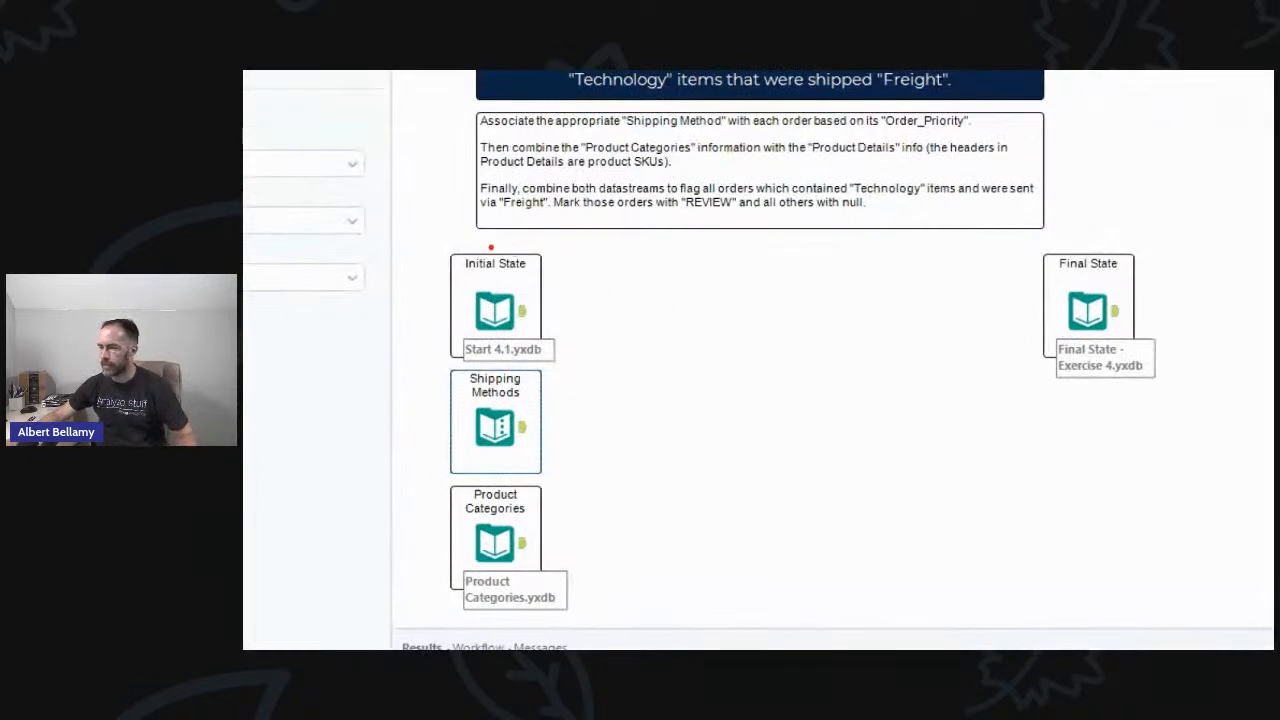
mouse_move(462, 240)
left_mouse_down()
mouse_move(1090, 224)
mouse_move(1080, 102)
mouse_move(524, 92)
mouse_move(468, 180)
mouse_move(470, 218)
left_mouse_up()
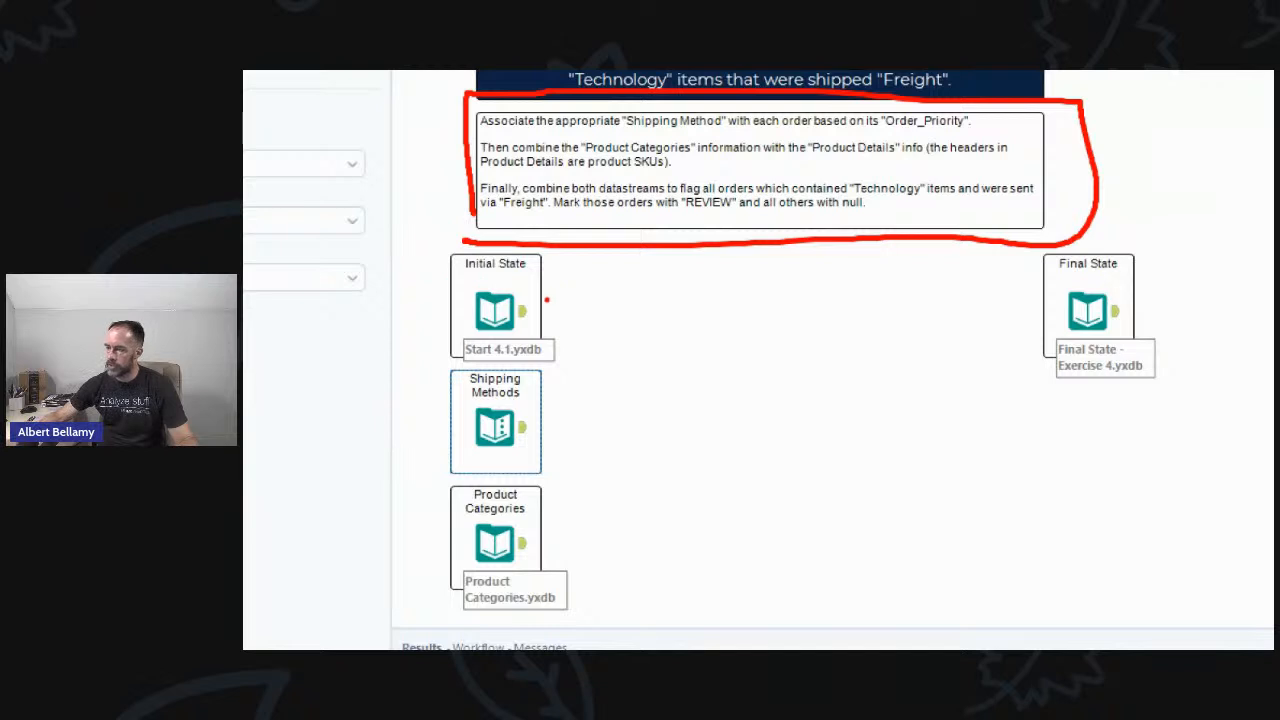
left_click_drag(545, 312, 577, 310)
left_click_drag(550, 410, 602, 404)
mouse_move(444, 646)
left_mouse_down()
mouse_move(444, 628)
mouse_move(550, 630)
mouse_move(550, 650)
left_mouse_up()
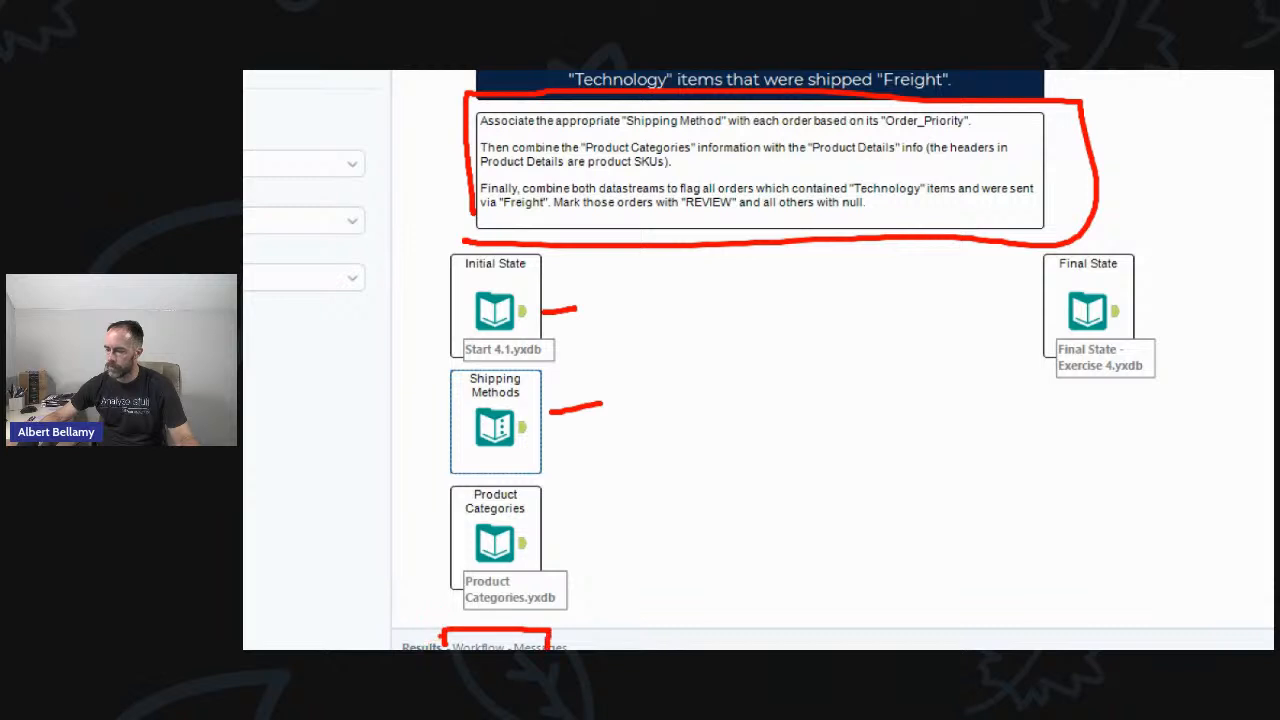
left_click_drag(451, 650, 445, 643)
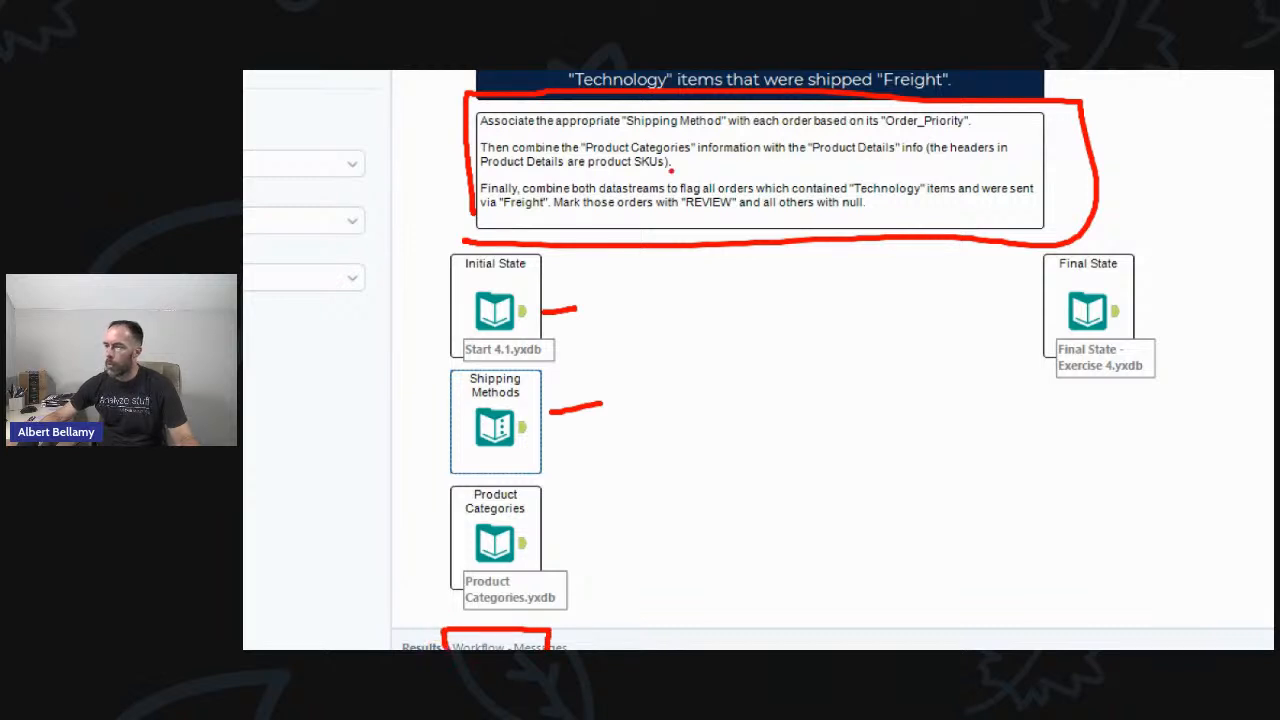
left_click_drag(404, 494, 464, 494)
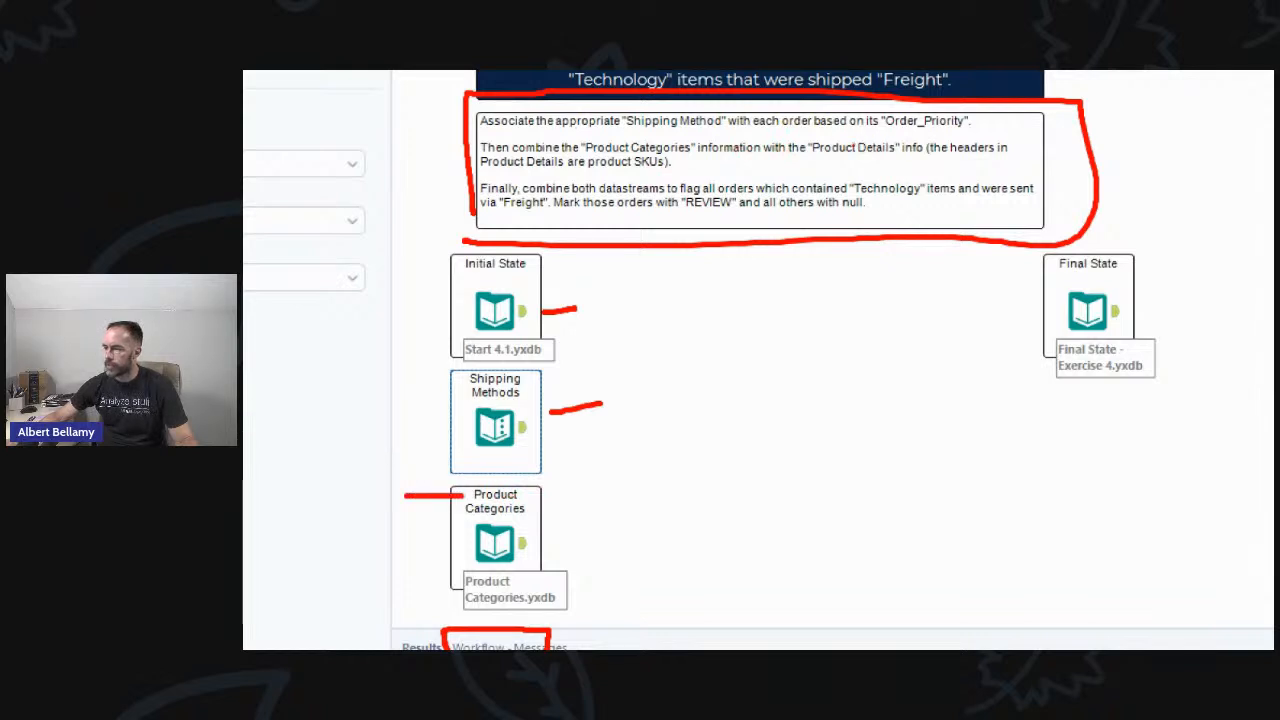
left_click_drag(380, 619, 428, 632)
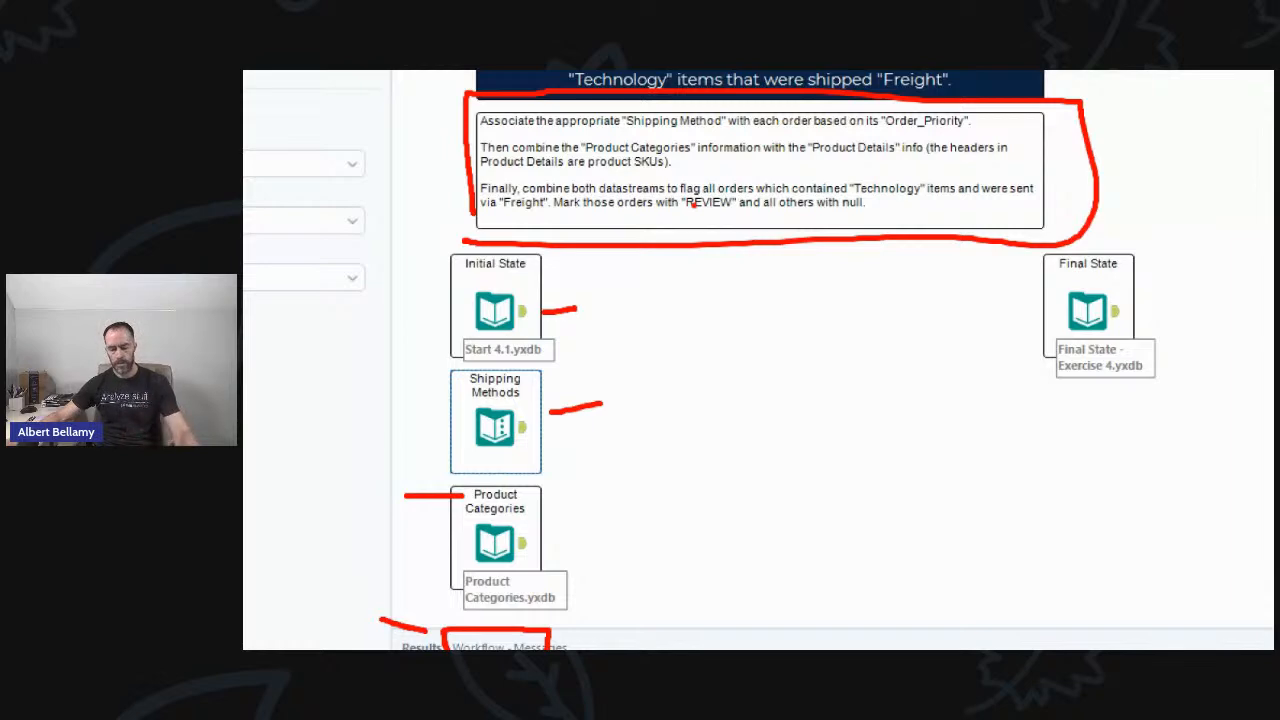
left_click(588, 307)
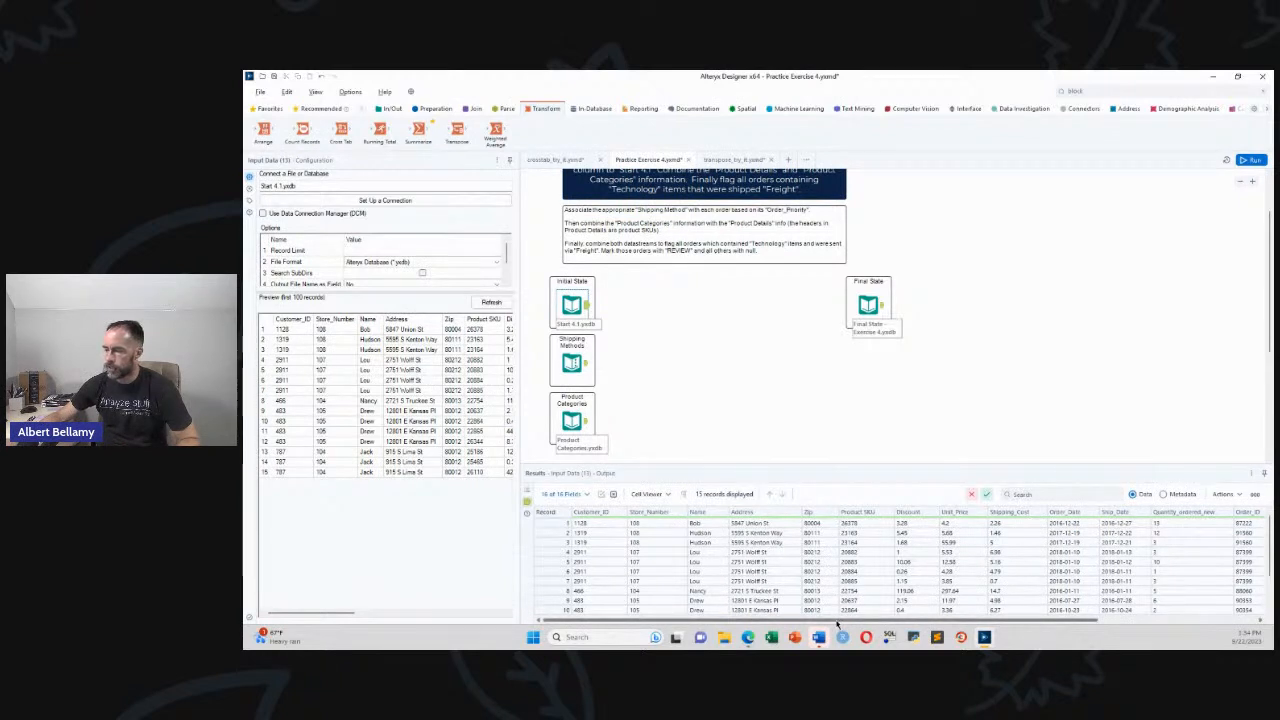
Scroll across the Initial State results grid to review the order fields
mouse_move(838, 620)
left_mouse_down()
mouse_move(1041, 621)
mouse_move(824, 613)
left_mouse_up()
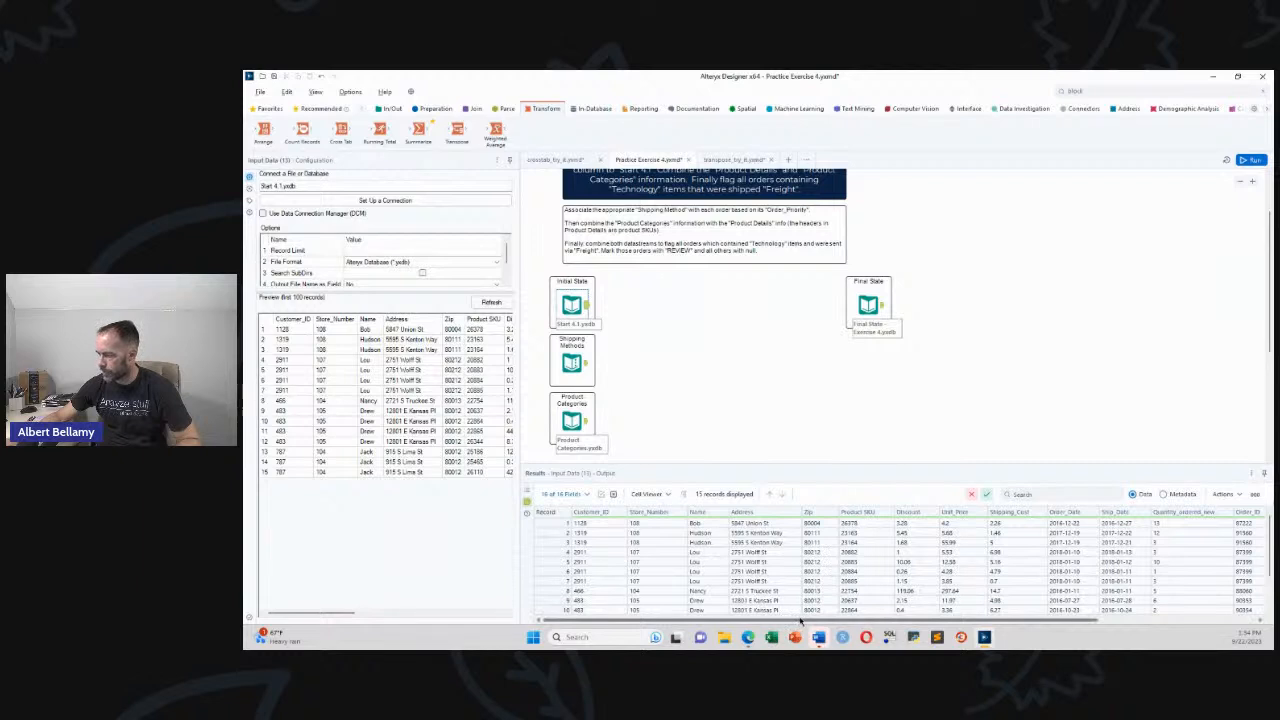
left_click_drag(800, 622, 970, 626)
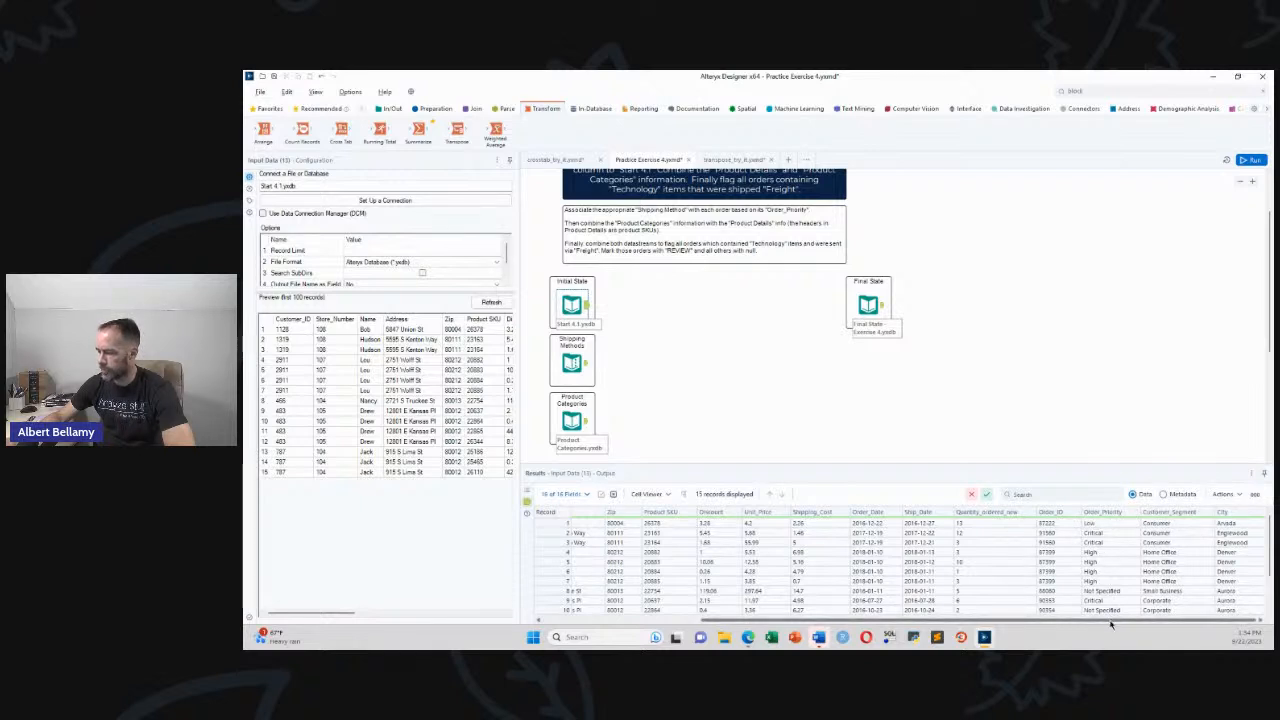
left_click_drag(1110, 624, 955, 624)
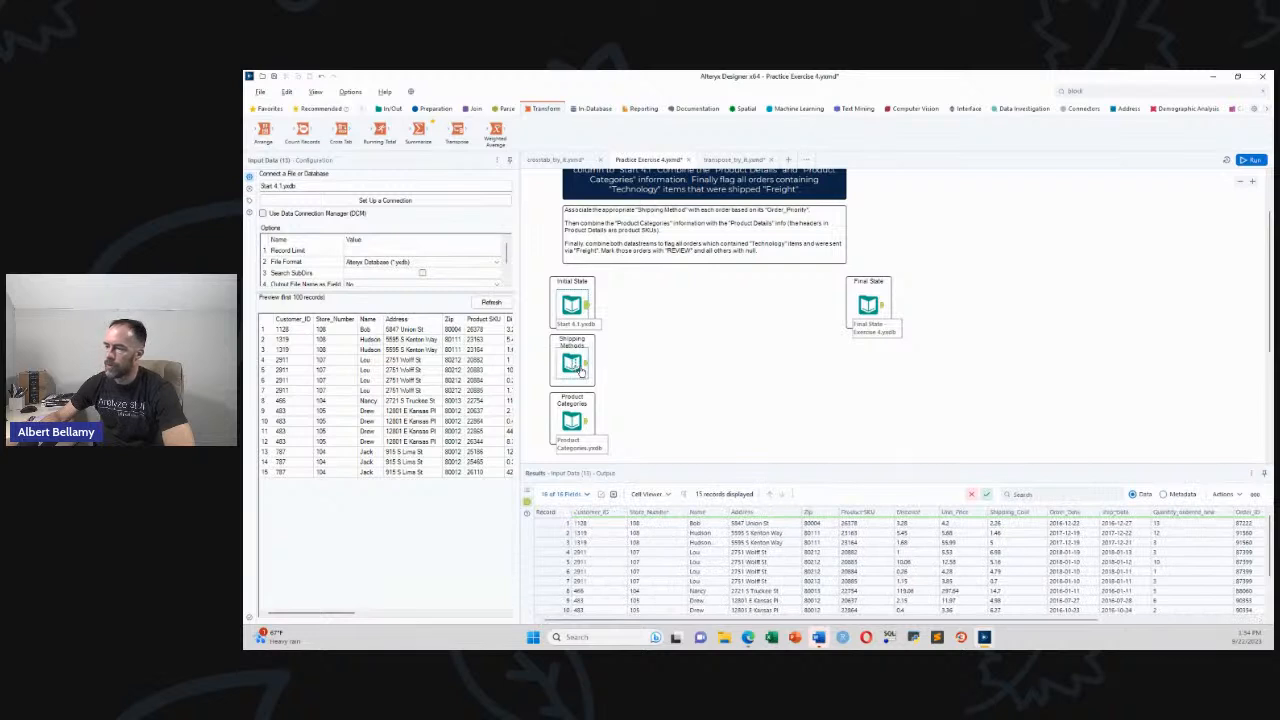
Remove a Select tool that was accidentally added to the canvas
left_click(433, 108)
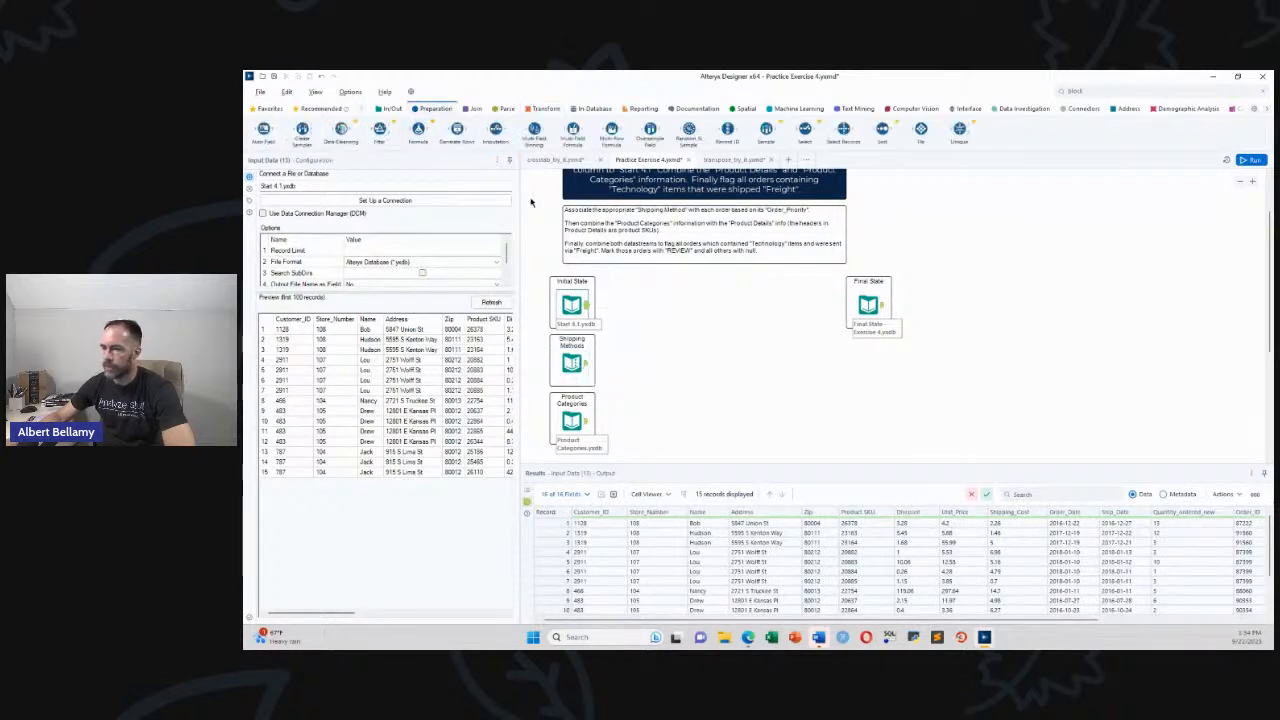
left_click_drag(805, 130, 968, 245)
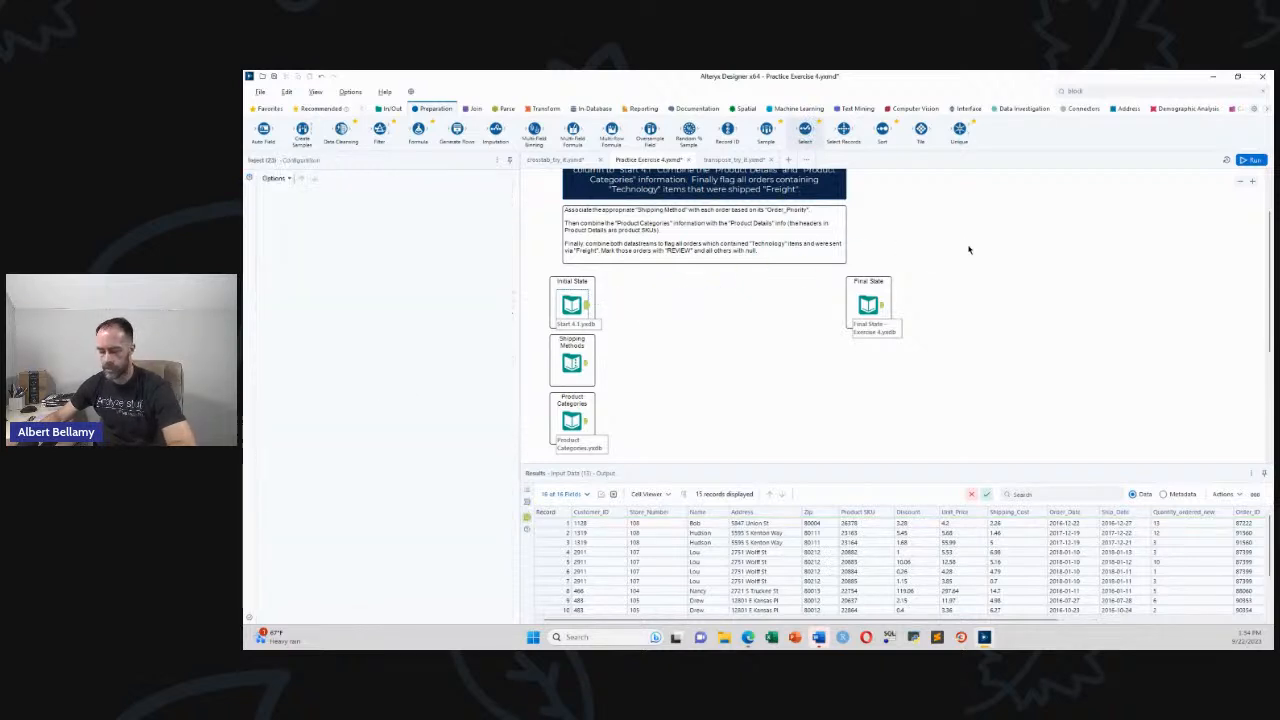
left_click(914, 288)
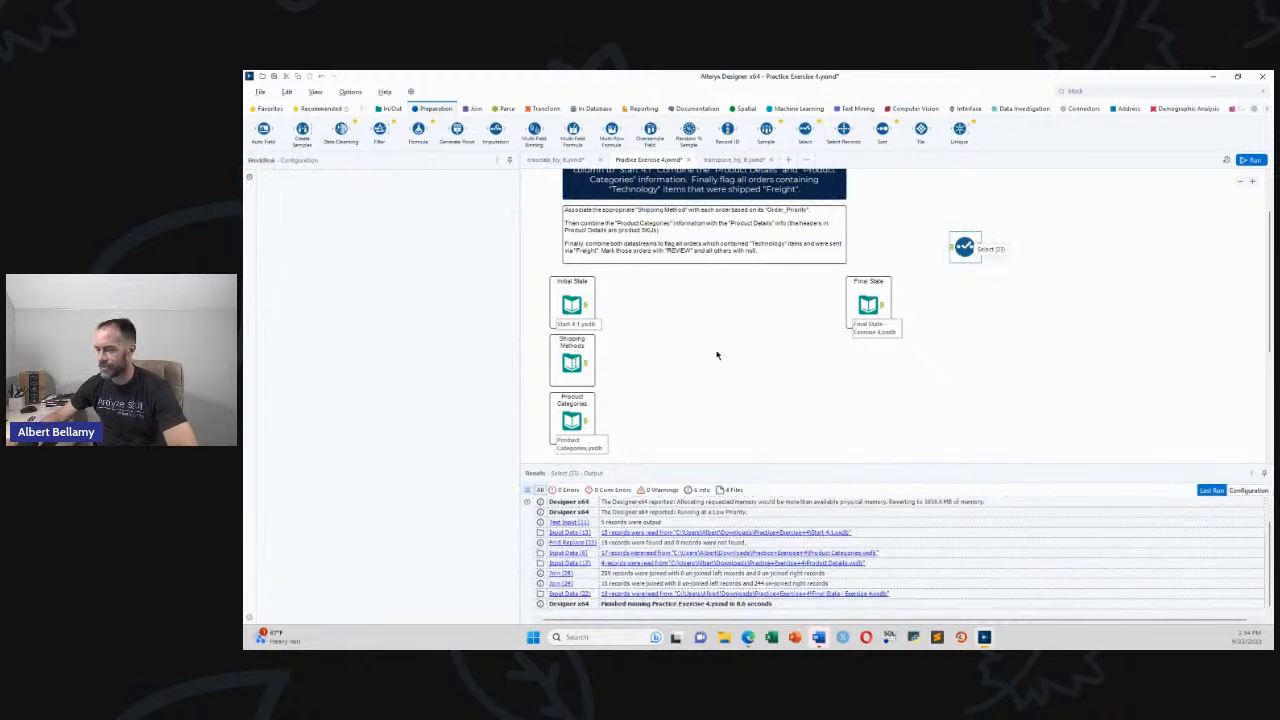
key("ctrl+z")
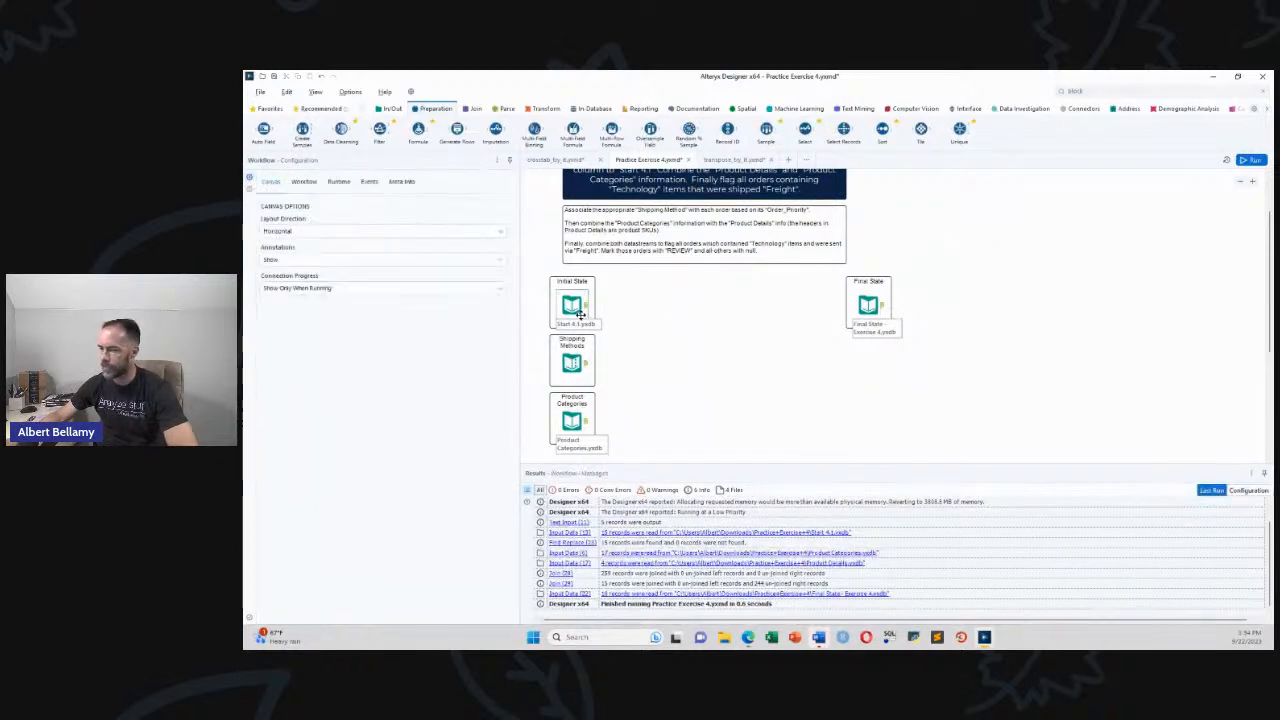
Check the Shipping Methods priority-to-method mapping, then return to the Initial State order data
left_click(587, 364)
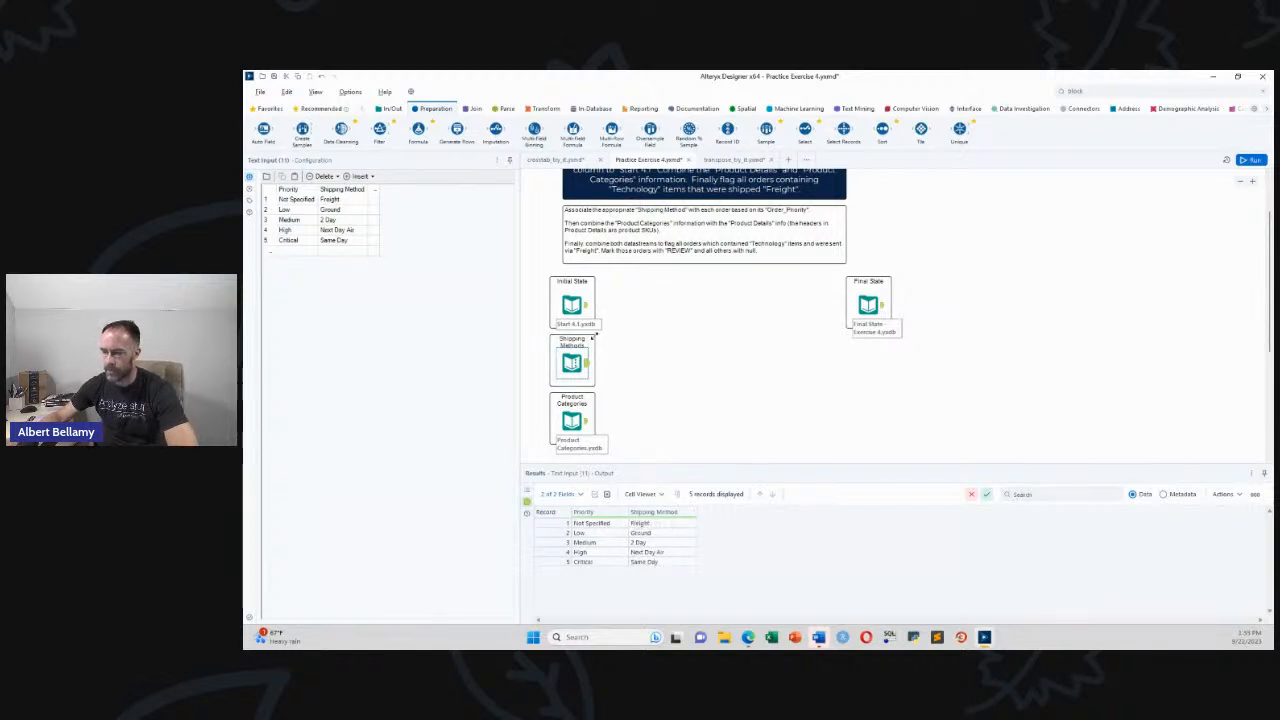
left_click(588, 305)
left_click(587, 309)
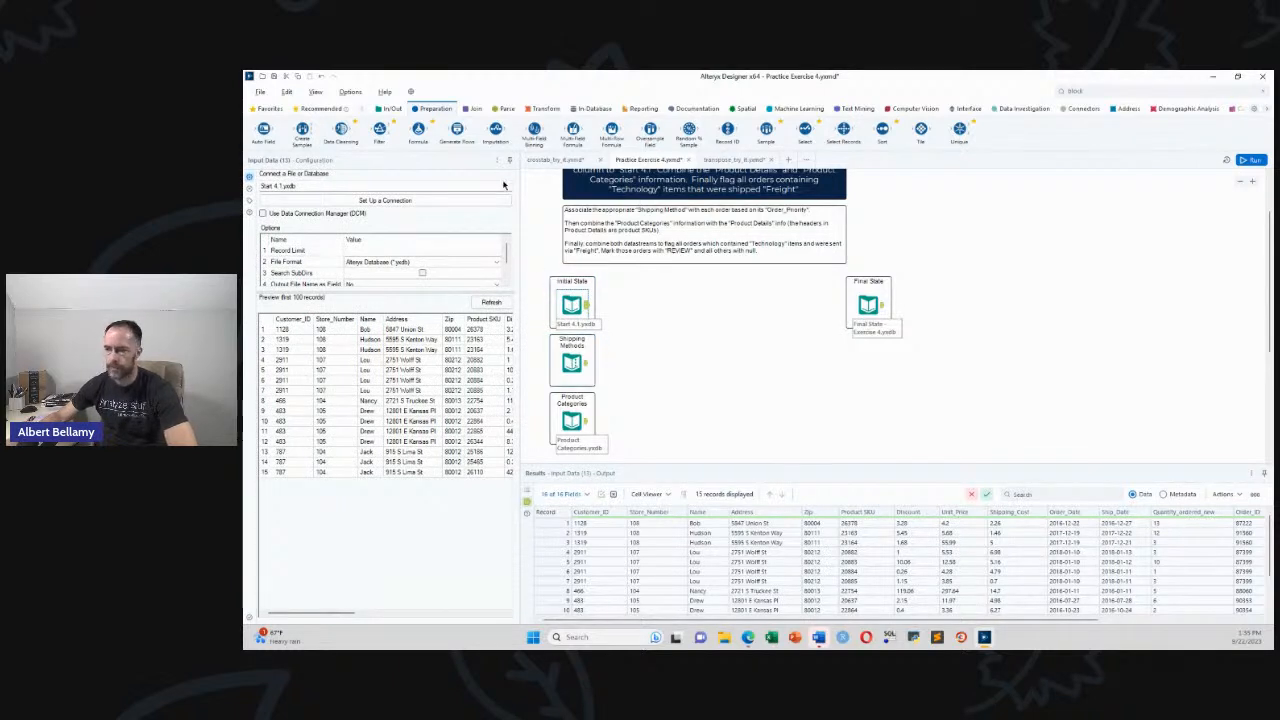
left_click(474, 108)
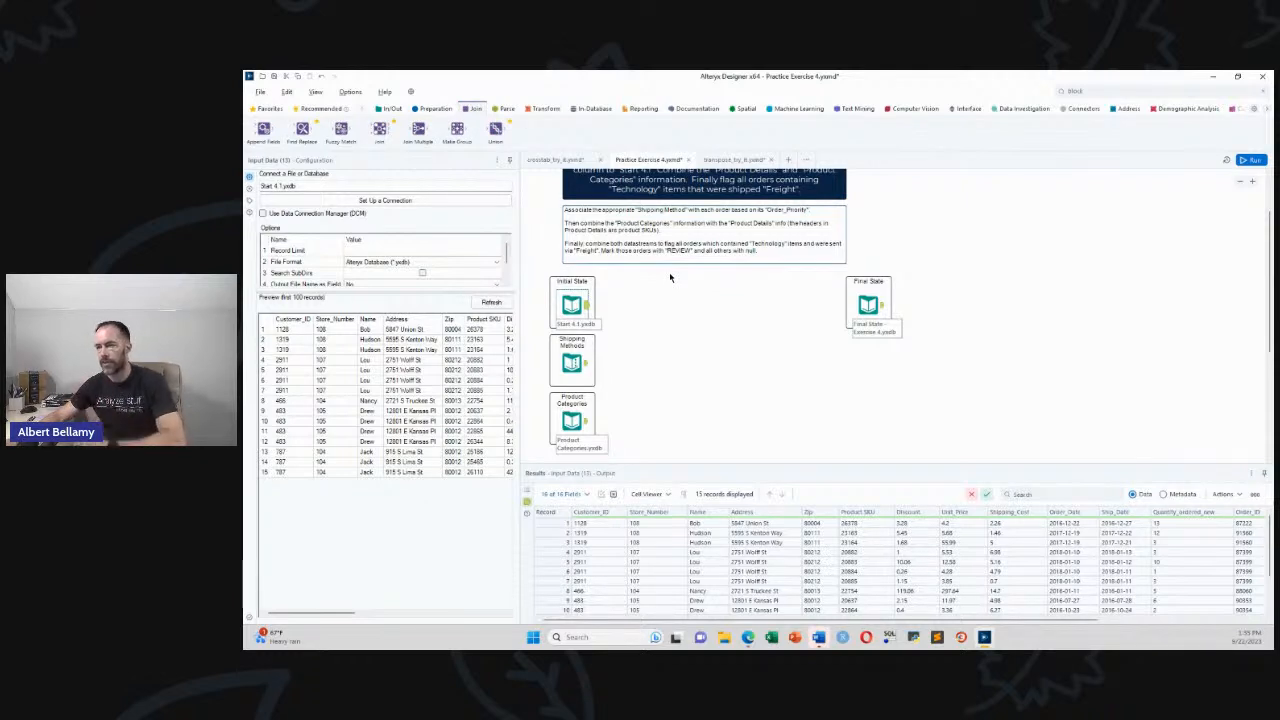
Add a Find Replace matching Order_Priority against Shipping Methods, appending Shipping Method, and run the workflow
left_click_drag(305, 130, 636, 323)
left_click_drag(588, 365, 652, 334)
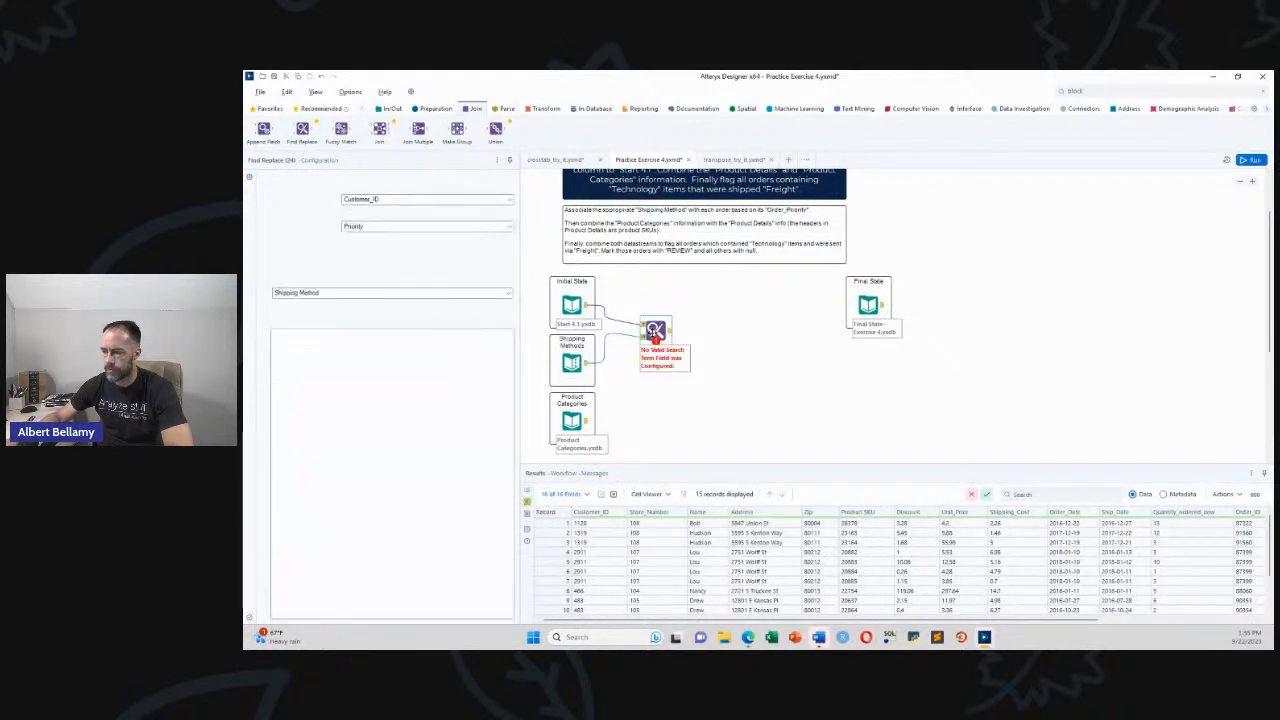
left_click(507, 202)
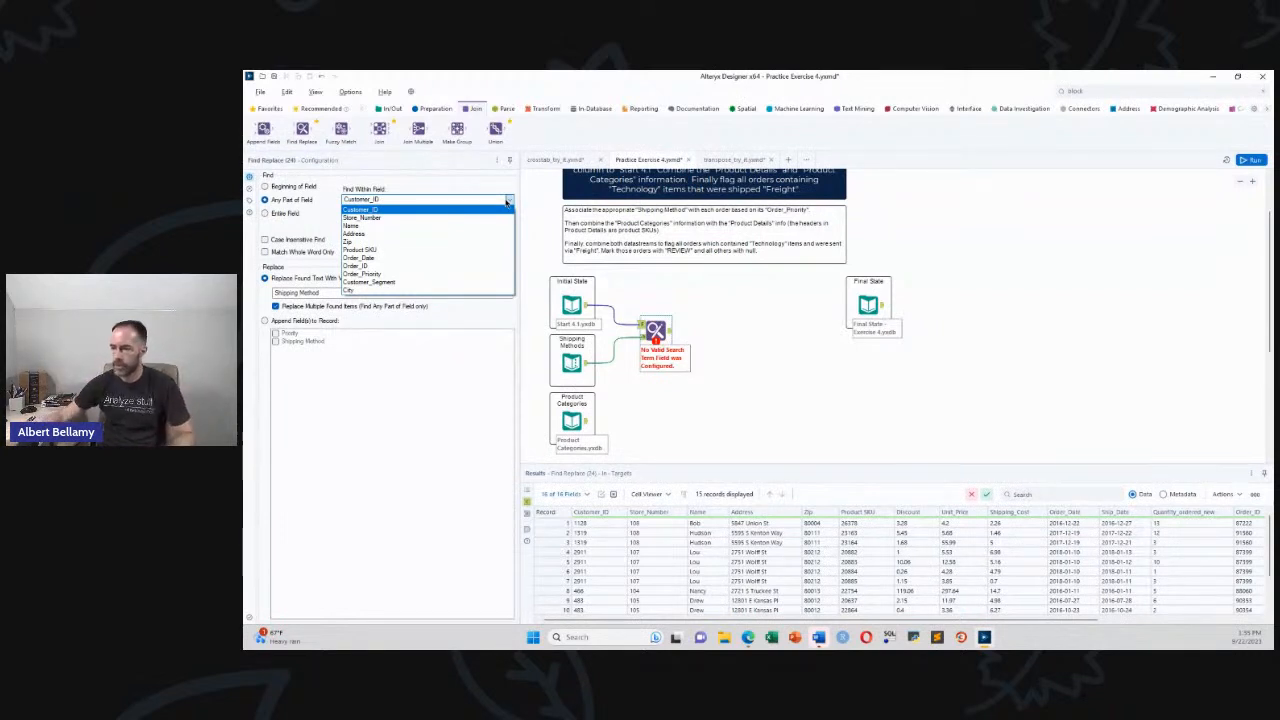
left_click(376, 274)
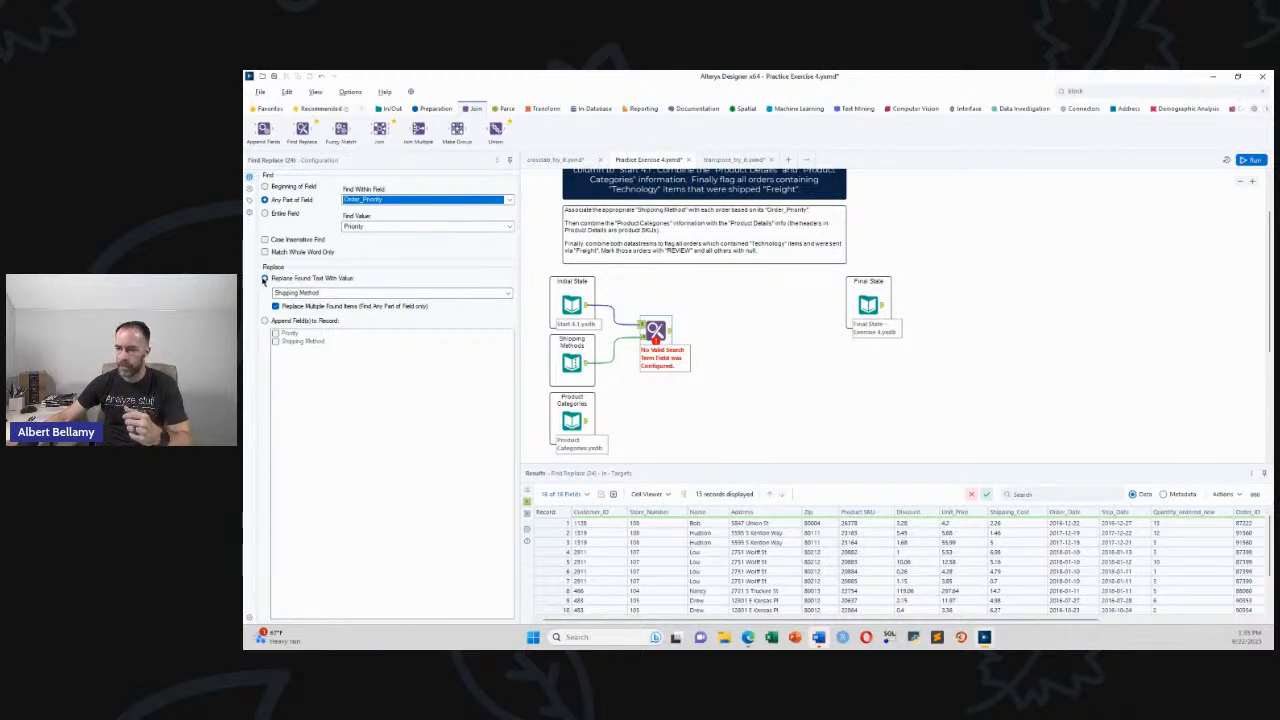
left_click(264, 320)
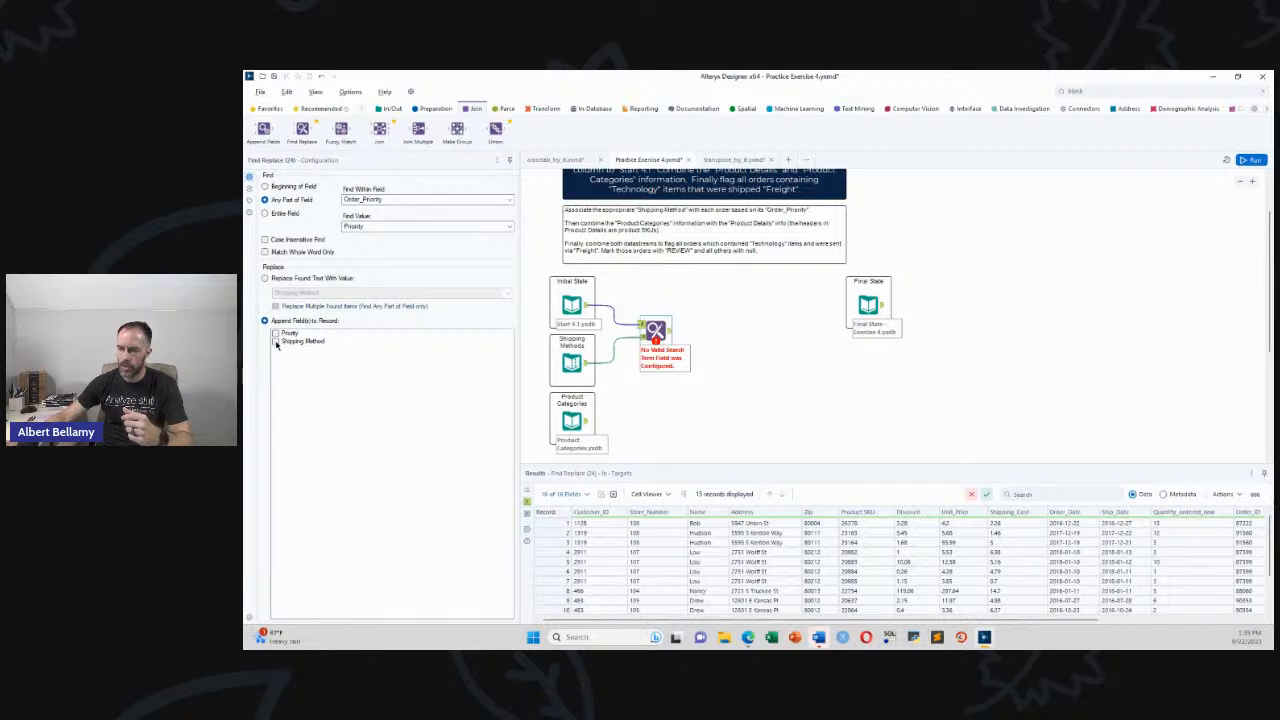
left_click(276, 342)
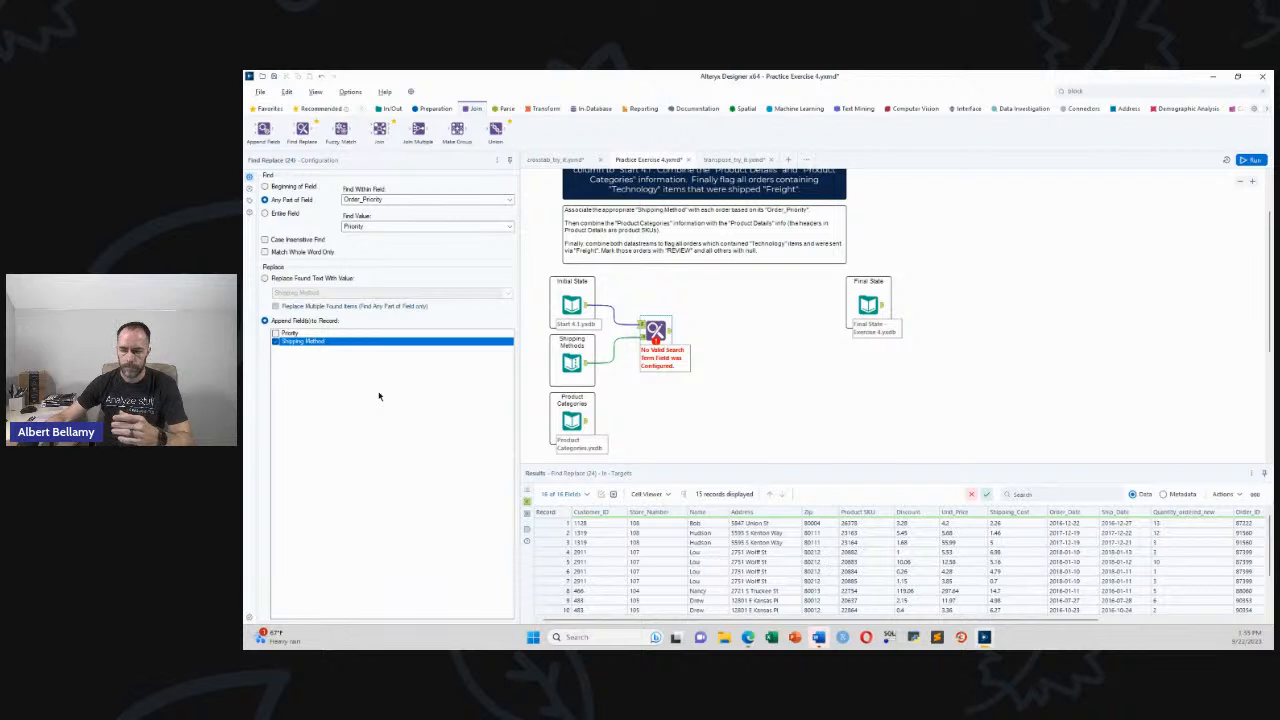
left_click(606, 380)
key("ctrl+r")
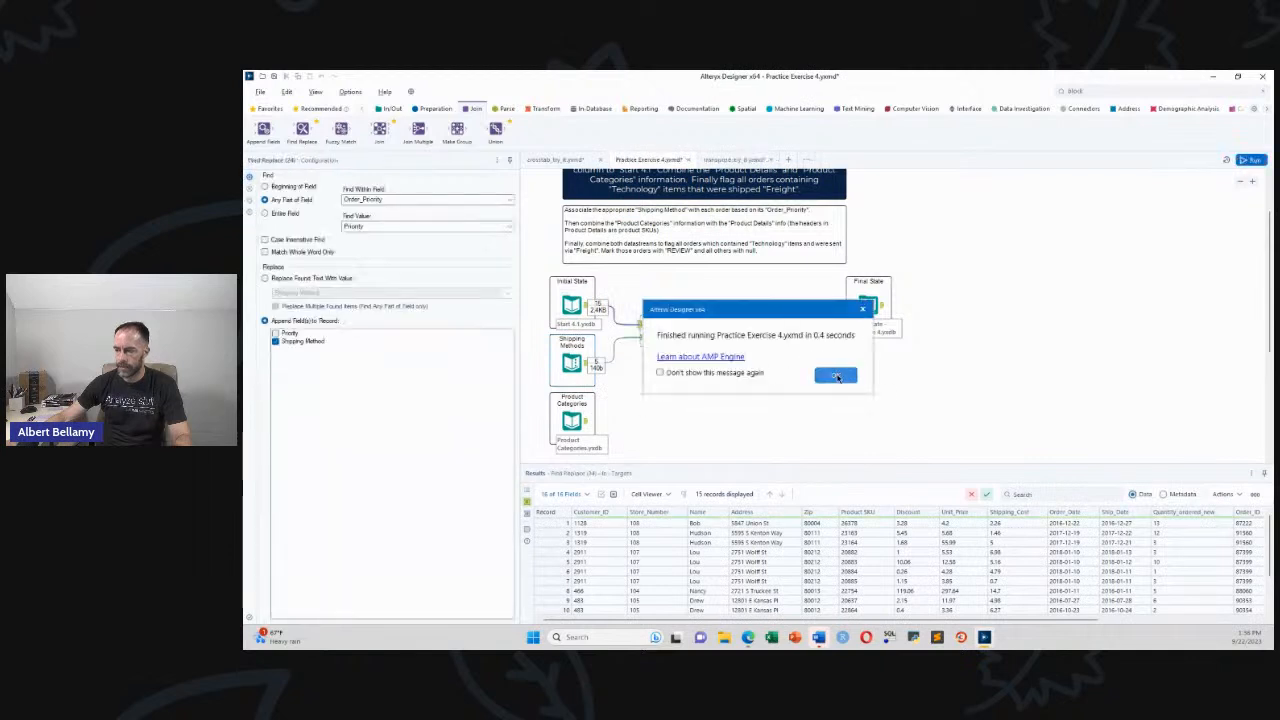
left_click(830, 376)
left_click(668, 331)
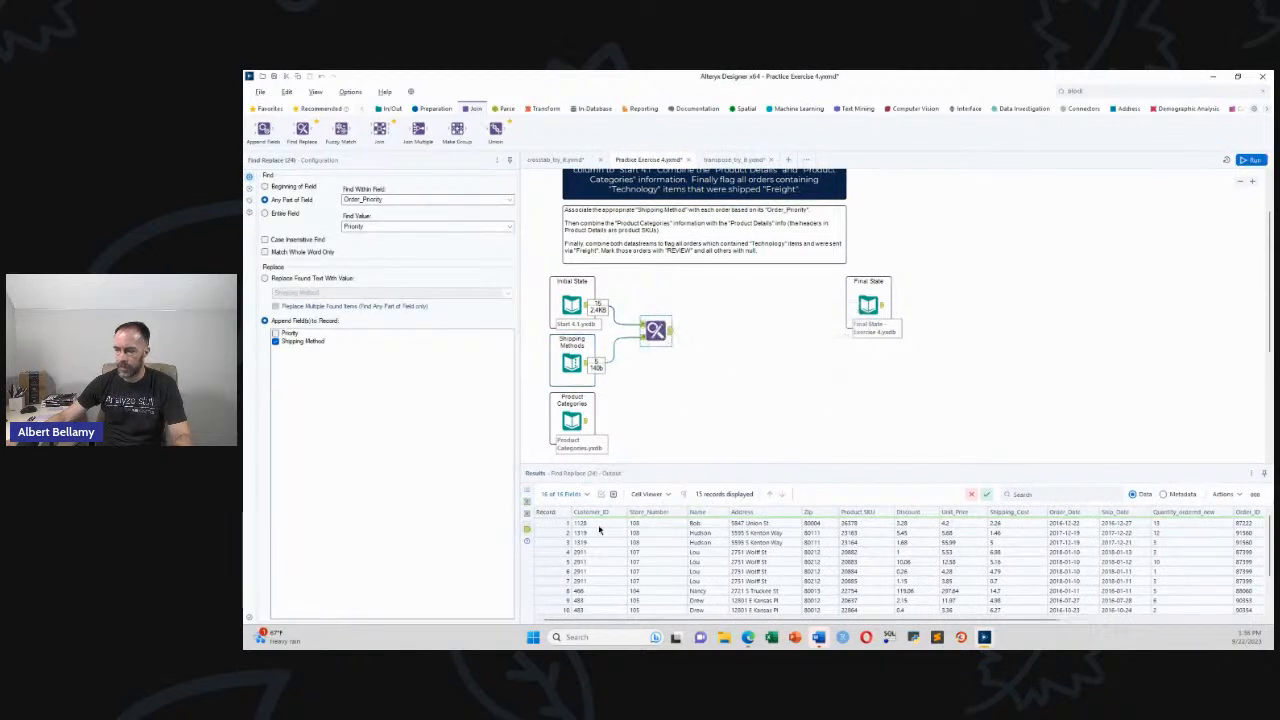
left_click_drag(690, 619, 880, 626)
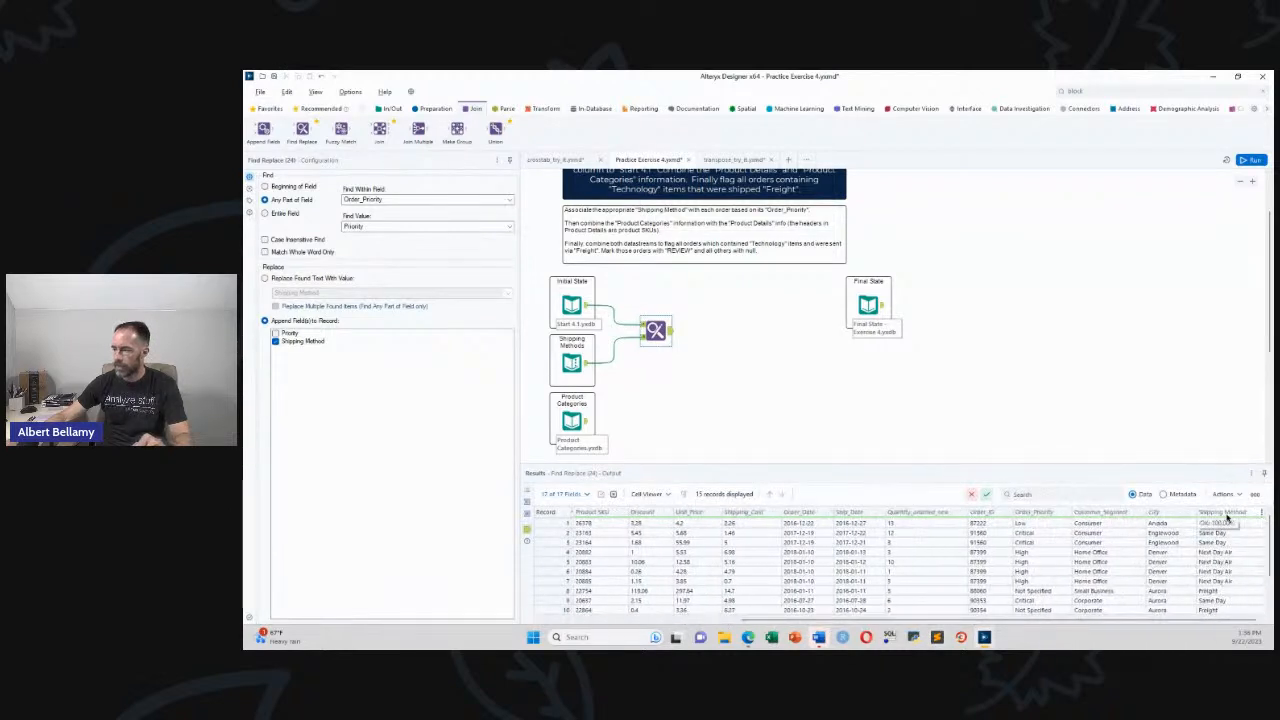
scroll(1226, 516, "down", 3)
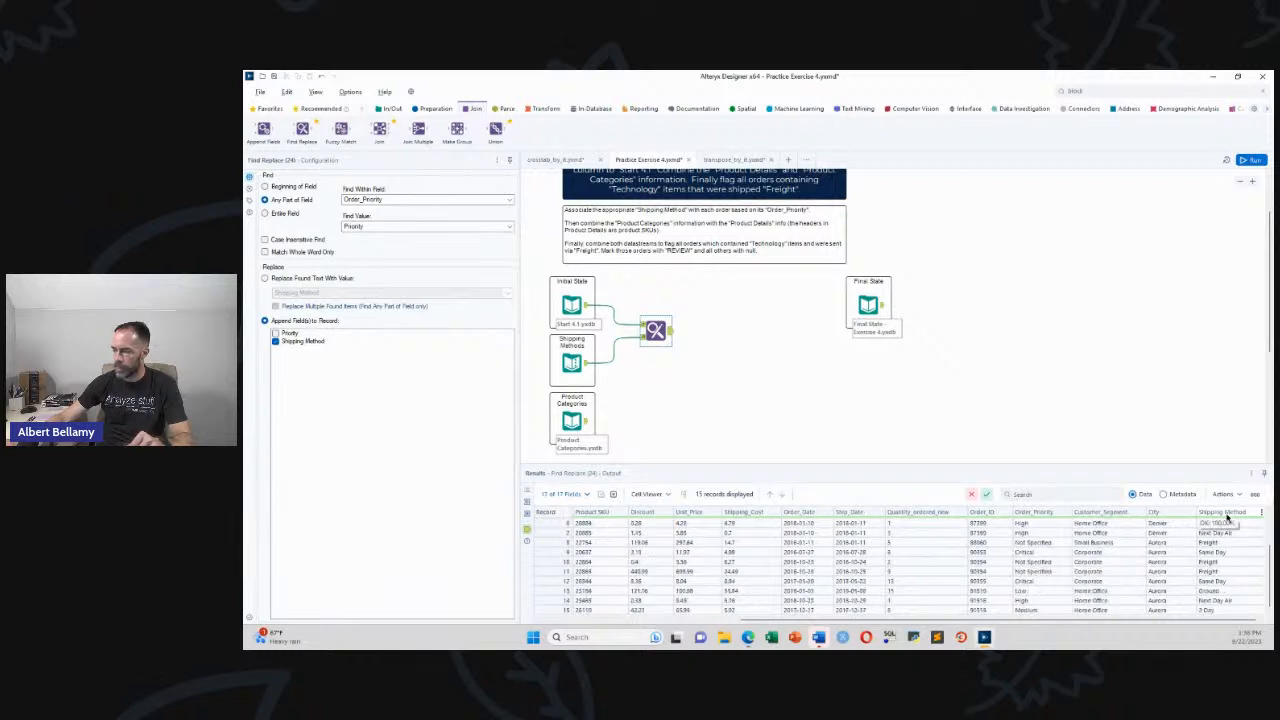
scroll(1226, 516, "up", 2)
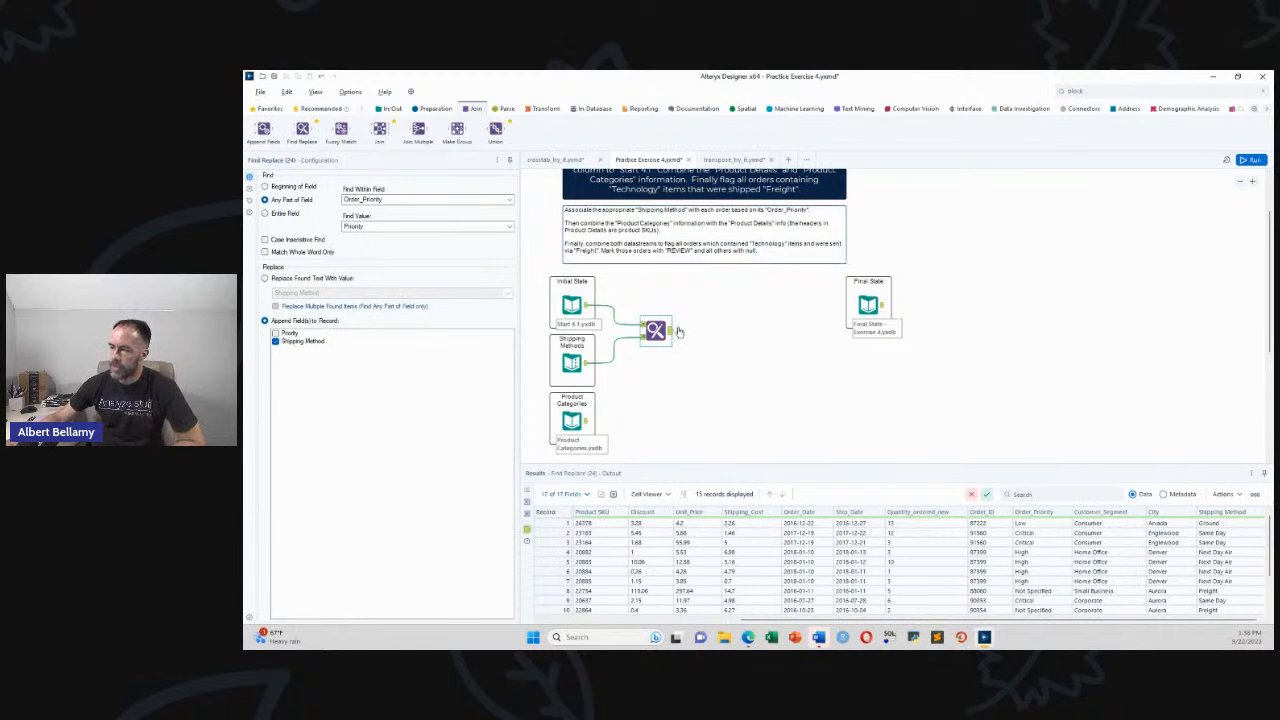
scroll(1268, 340, "down", 2)
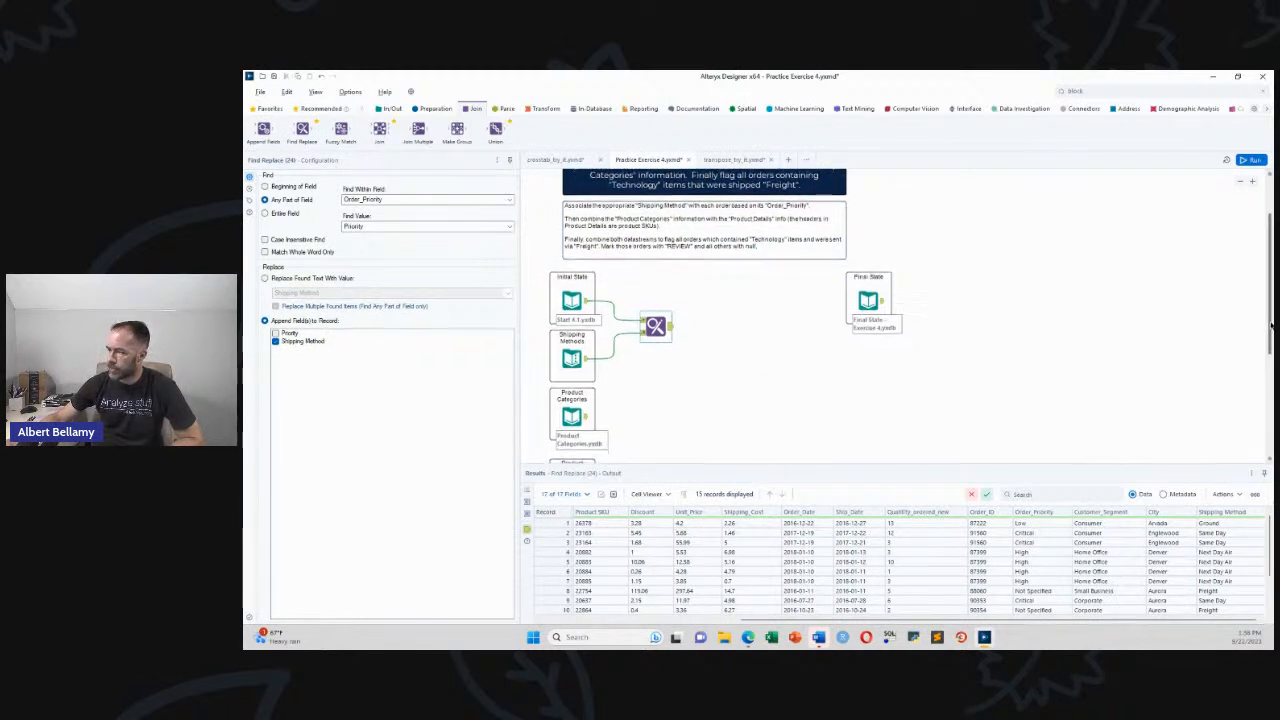
scroll(1272, 340, "down", 2)
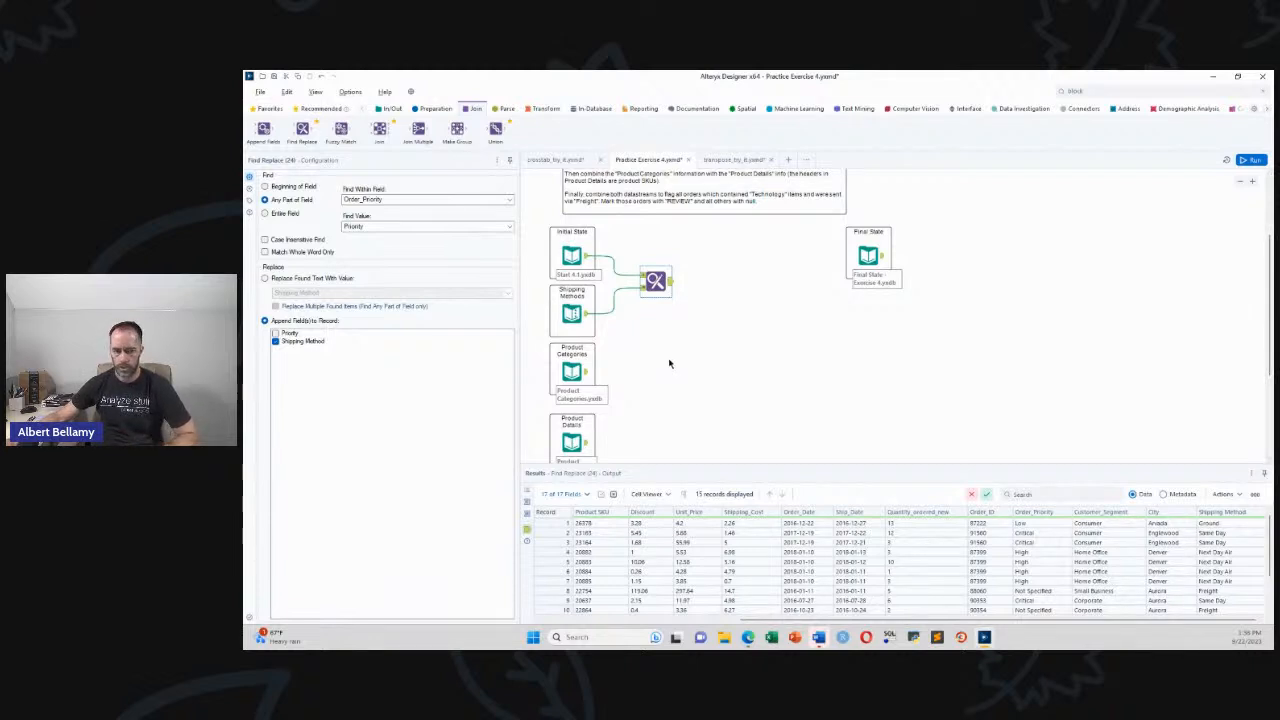
Preview the Product Categories SKU lists, then the Product Details attributes across 260 SKU columns
left_click(576, 372)
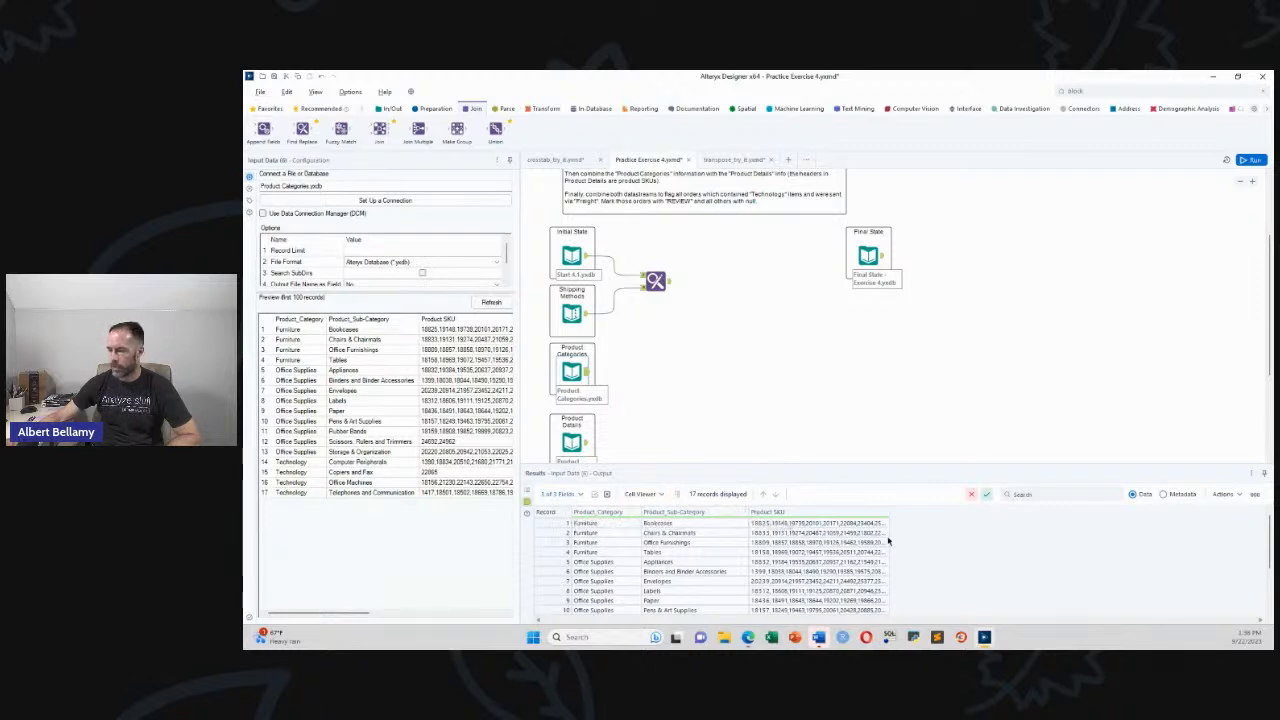
left_click_drag(888, 512, 1233, 515)
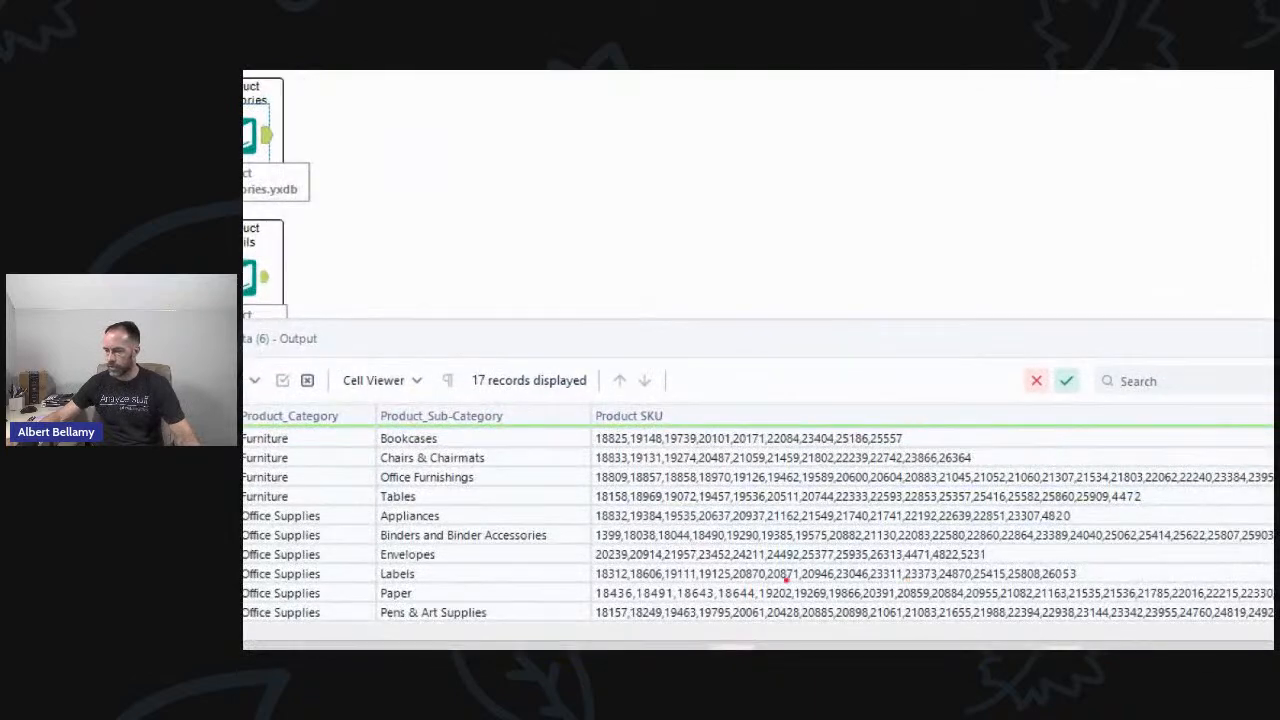
mouse_move(585, 413)
left_mouse_down()
mouse_move(570, 592)
mouse_move(648, 621)
mouse_move(1258, 630)
mouse_move(1270, 420)
mouse_move(588, 412)
left_mouse_up()
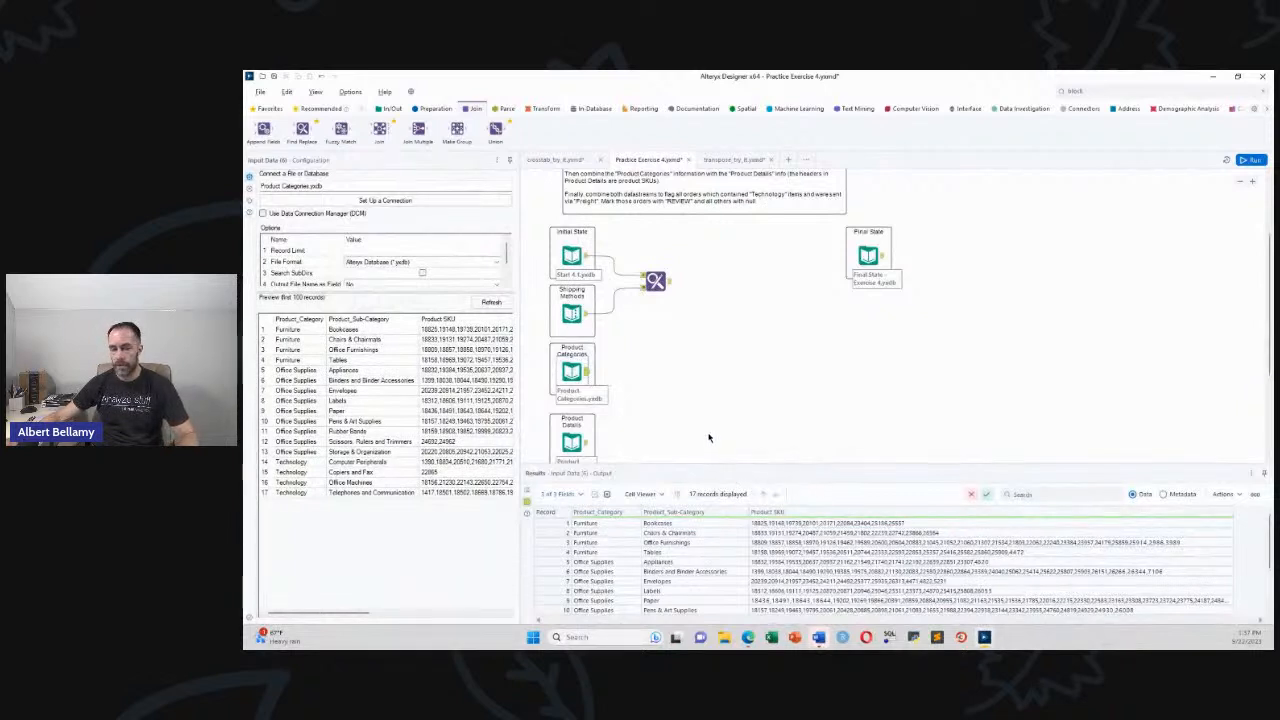
left_click(586, 444)
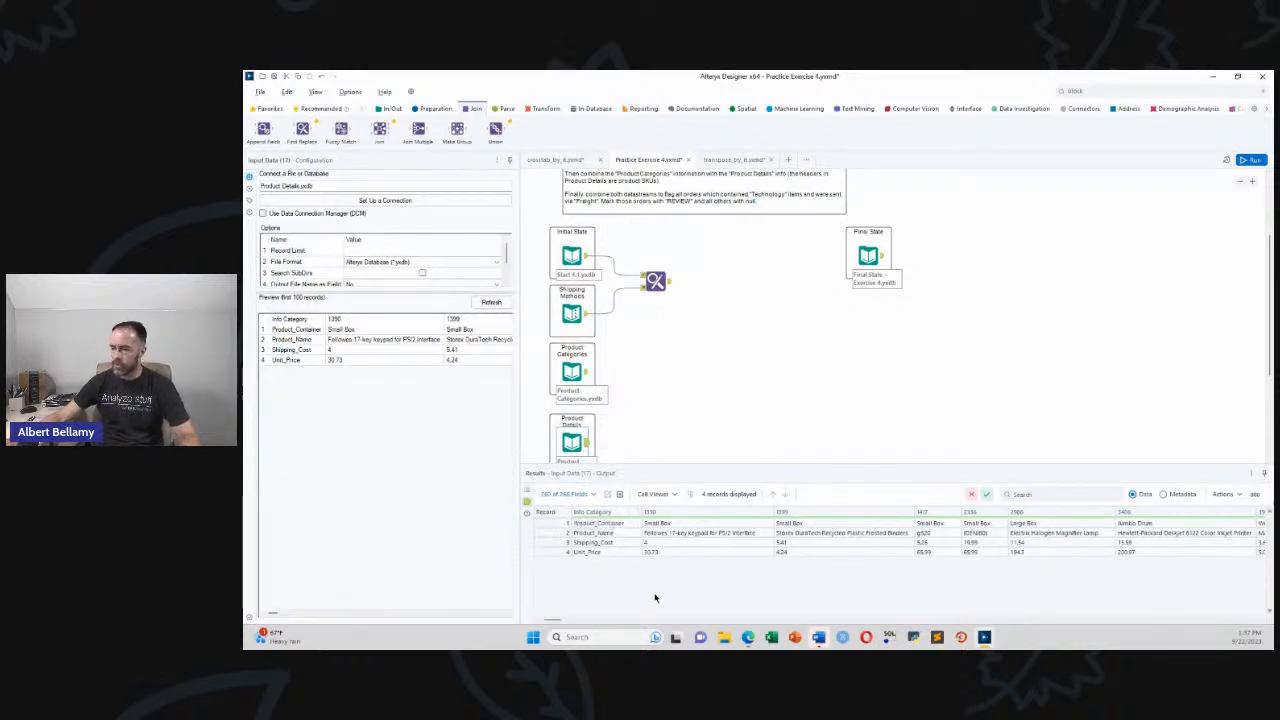
Reopen the Product Categories data and widen Product SKU to show the full comma-separated lists
mouse_move(550, 620)
left_mouse_down()
mouse_move(1020, 618)
mouse_move(546, 628)
left_mouse_up()
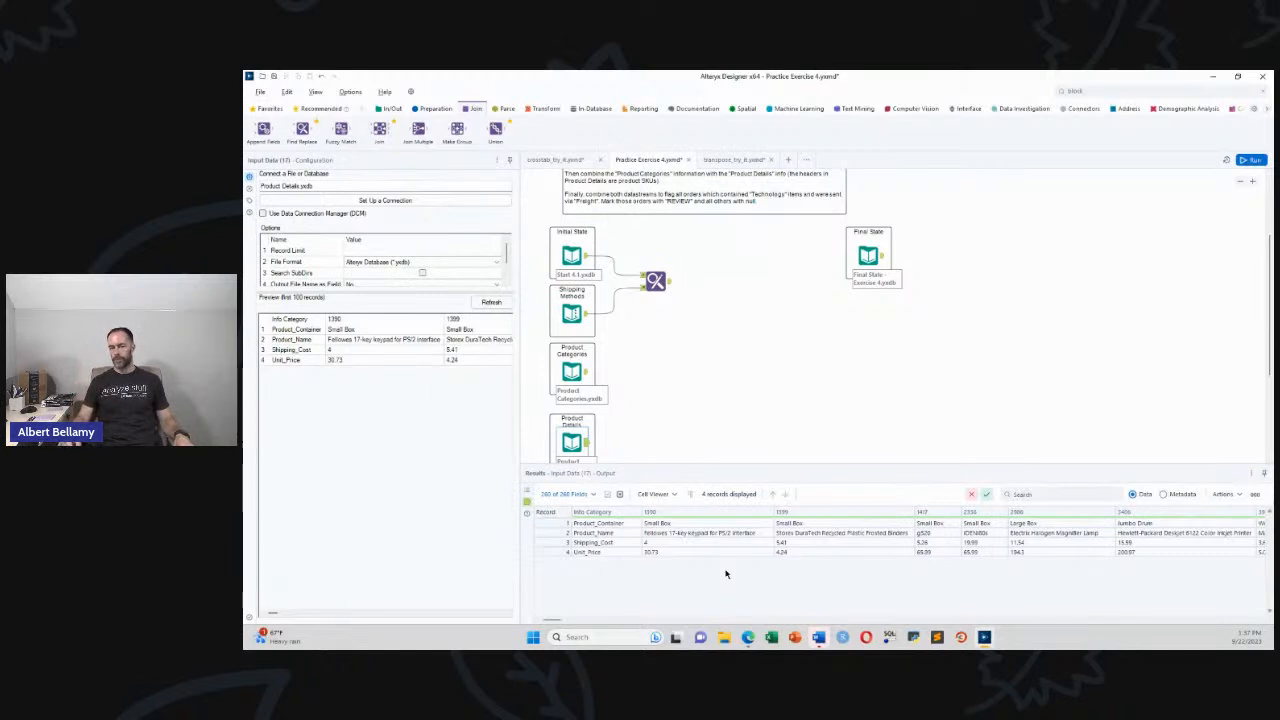
left_click(590, 372)
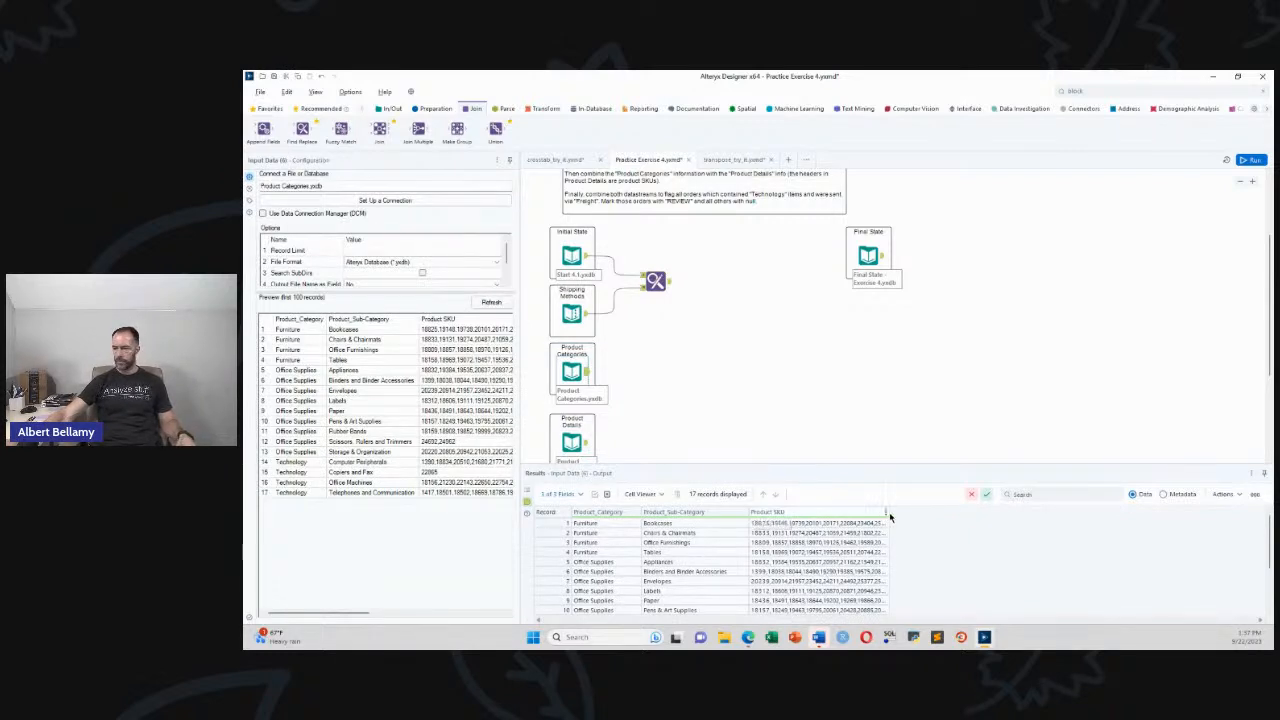
left_click_drag(889, 514, 1172, 514)
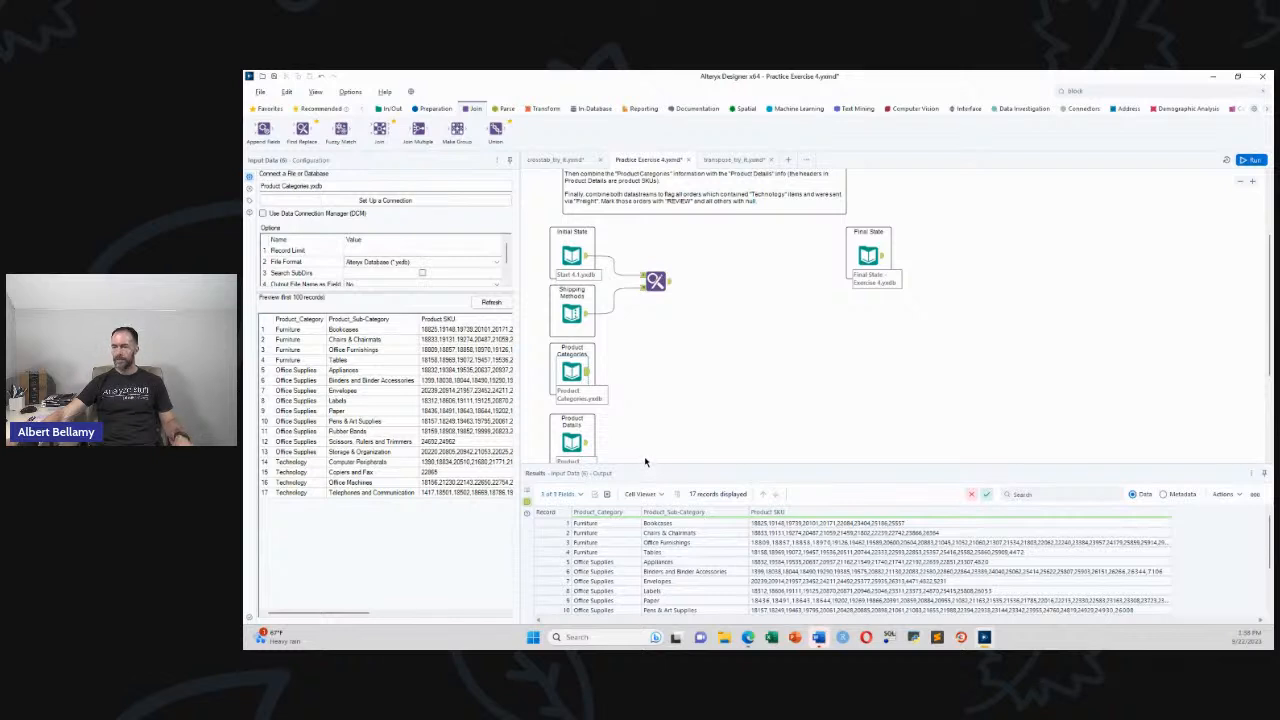
left_click(505, 108)
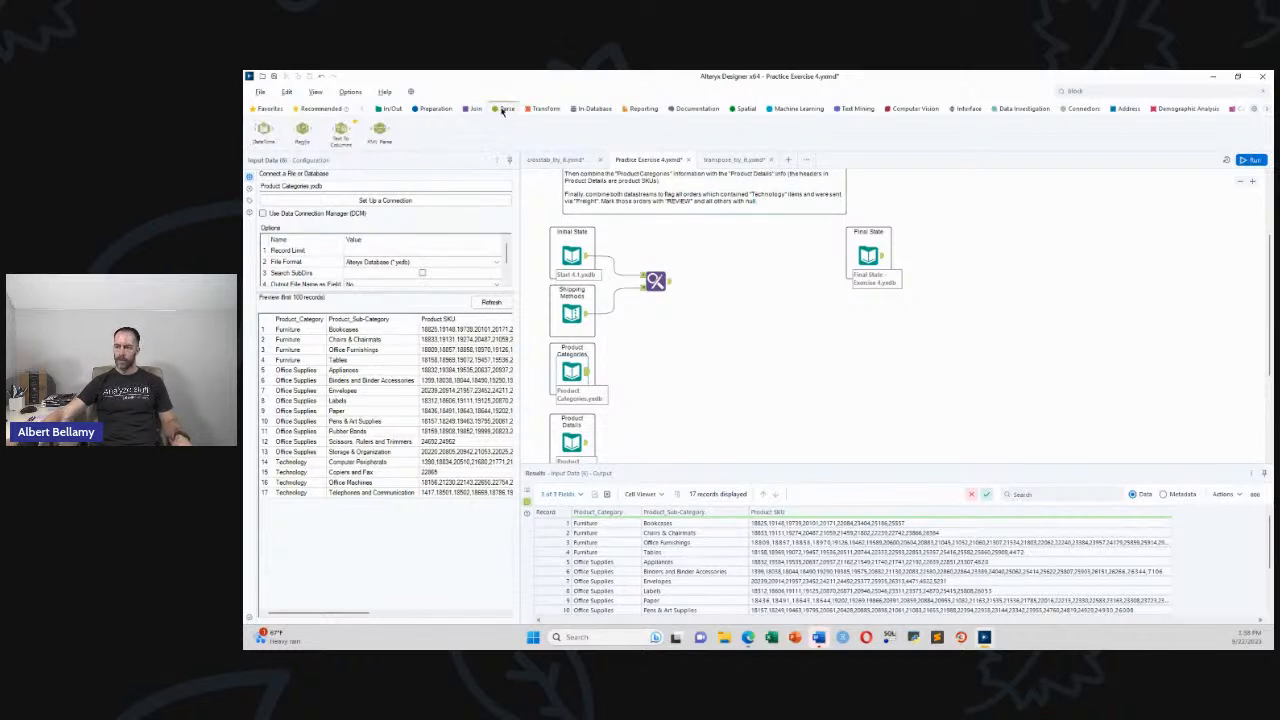
Add Text To Columns splitting Product SKU into rows and run it, yielding 259 single-SKU records
left_click_drag(341, 130, 636, 373)
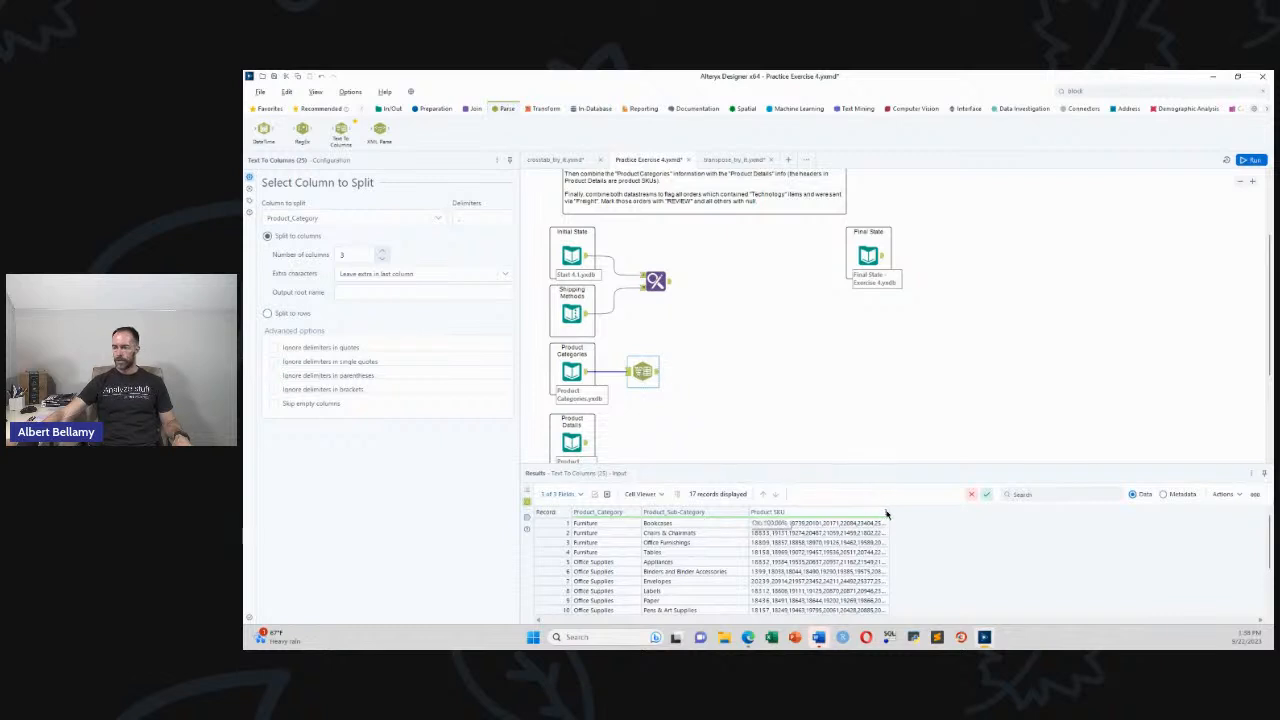
left_click(433, 220)
left_click(397, 253)
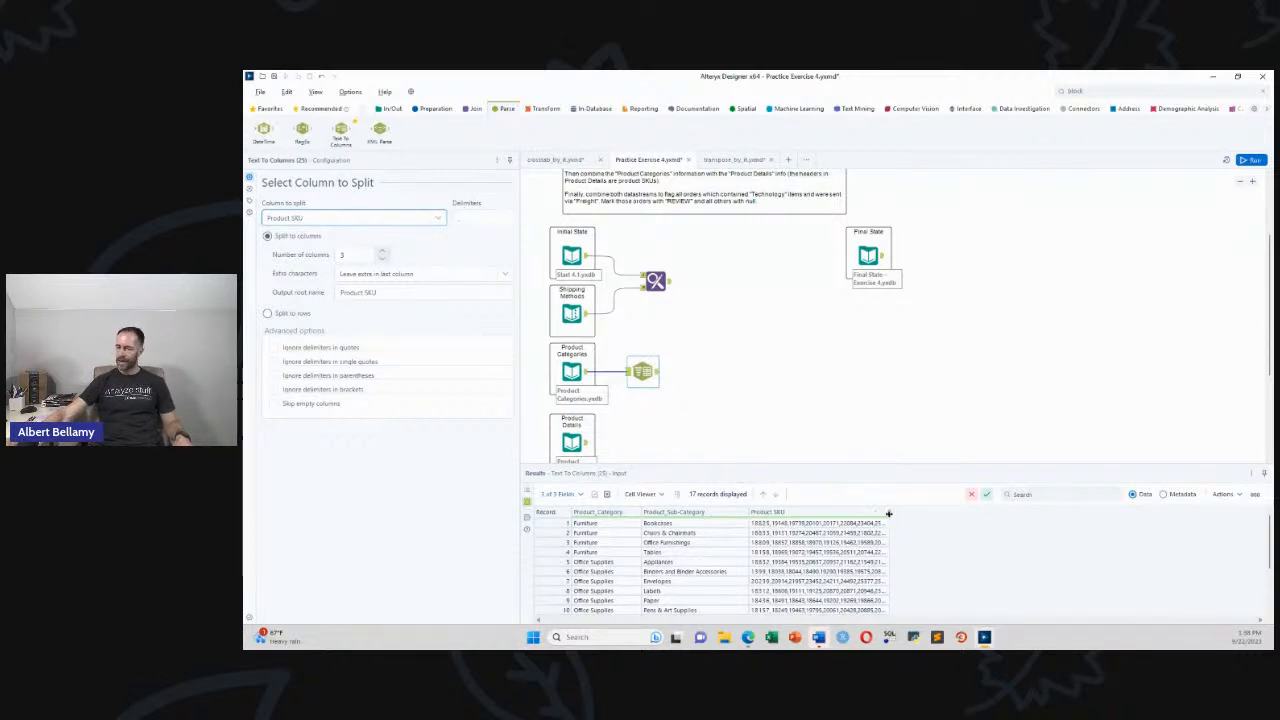
left_click_drag(889, 514, 1248, 514)
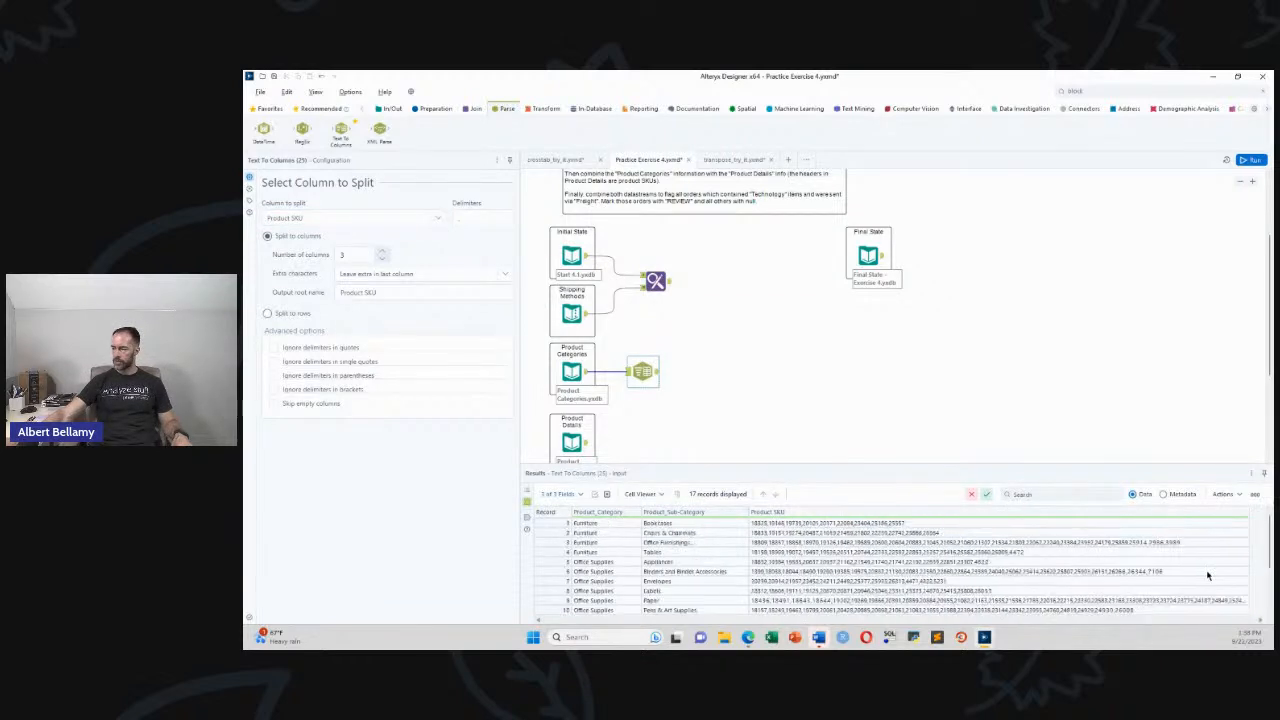
scroll(1194, 583, "down", 3)
left_click(1080, 537)
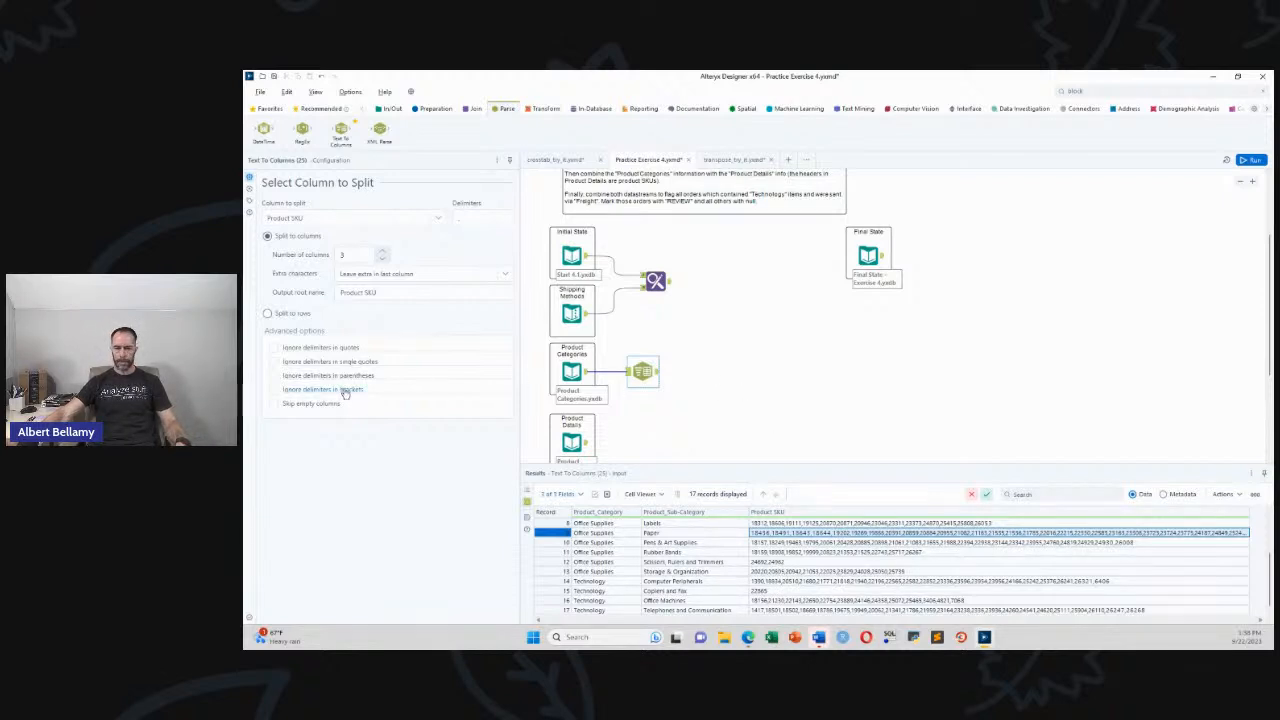
left_click(268, 315)
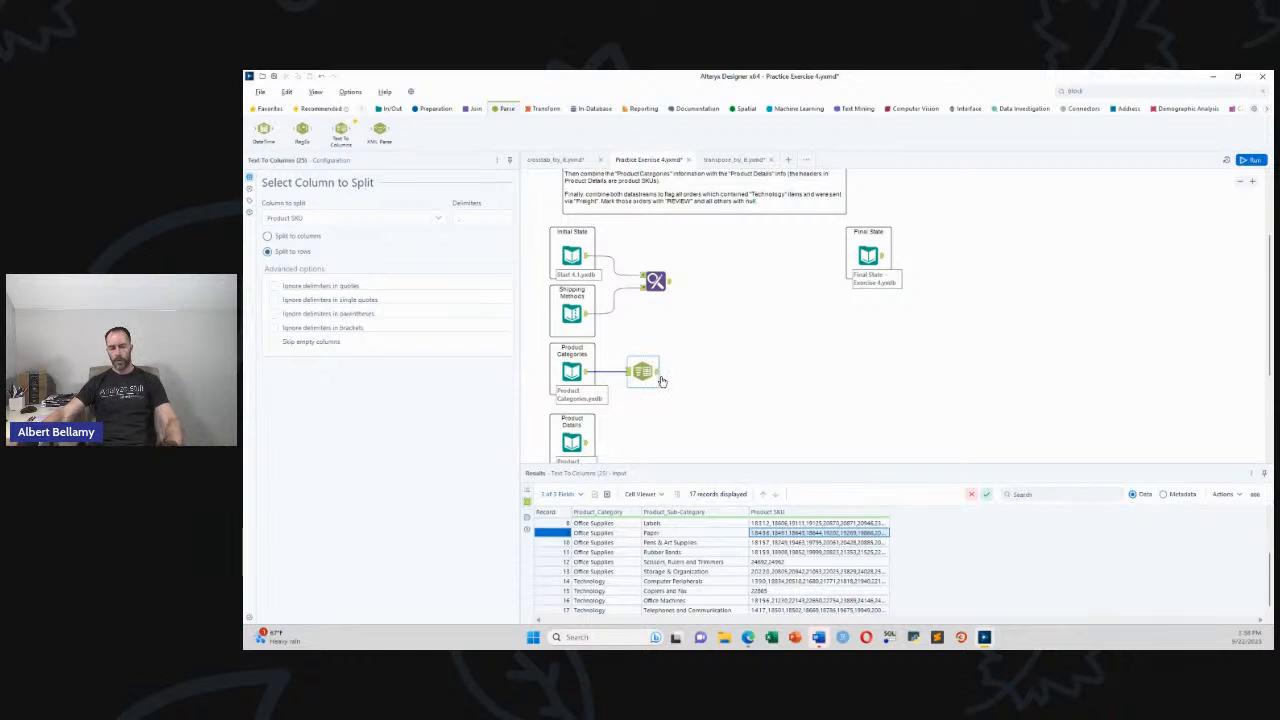
key("ctrl+r")
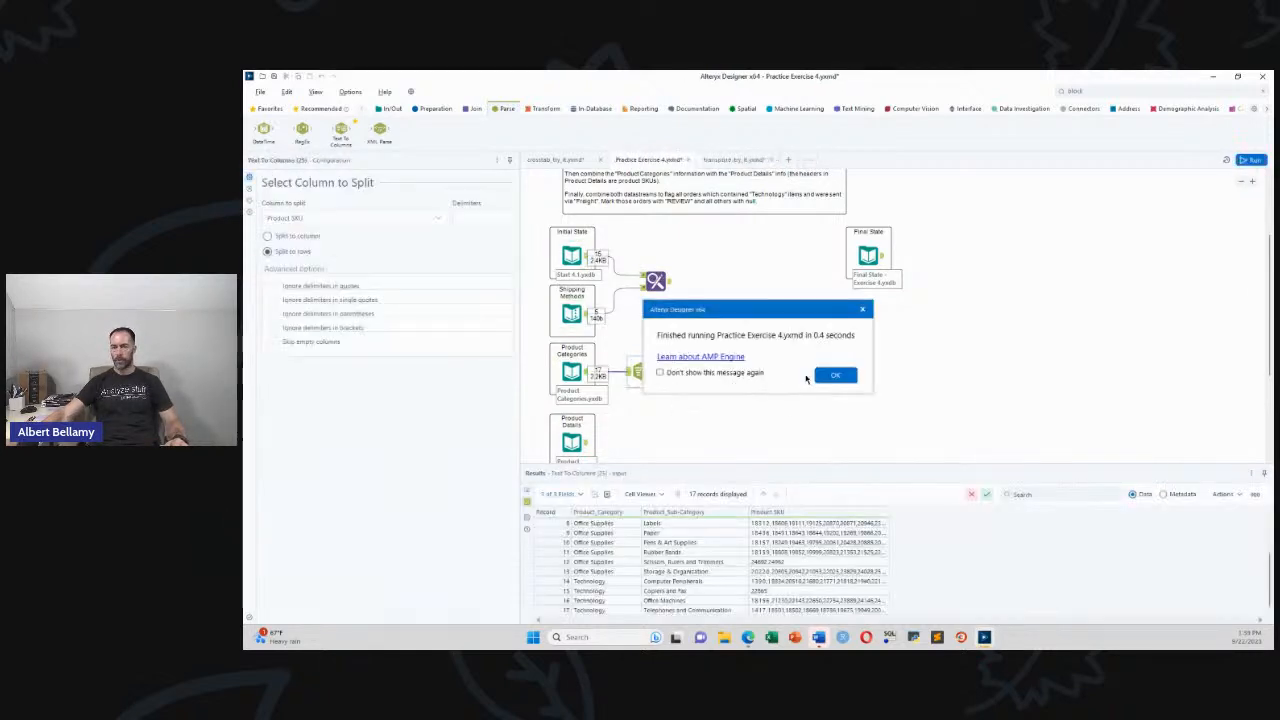
key("Return")
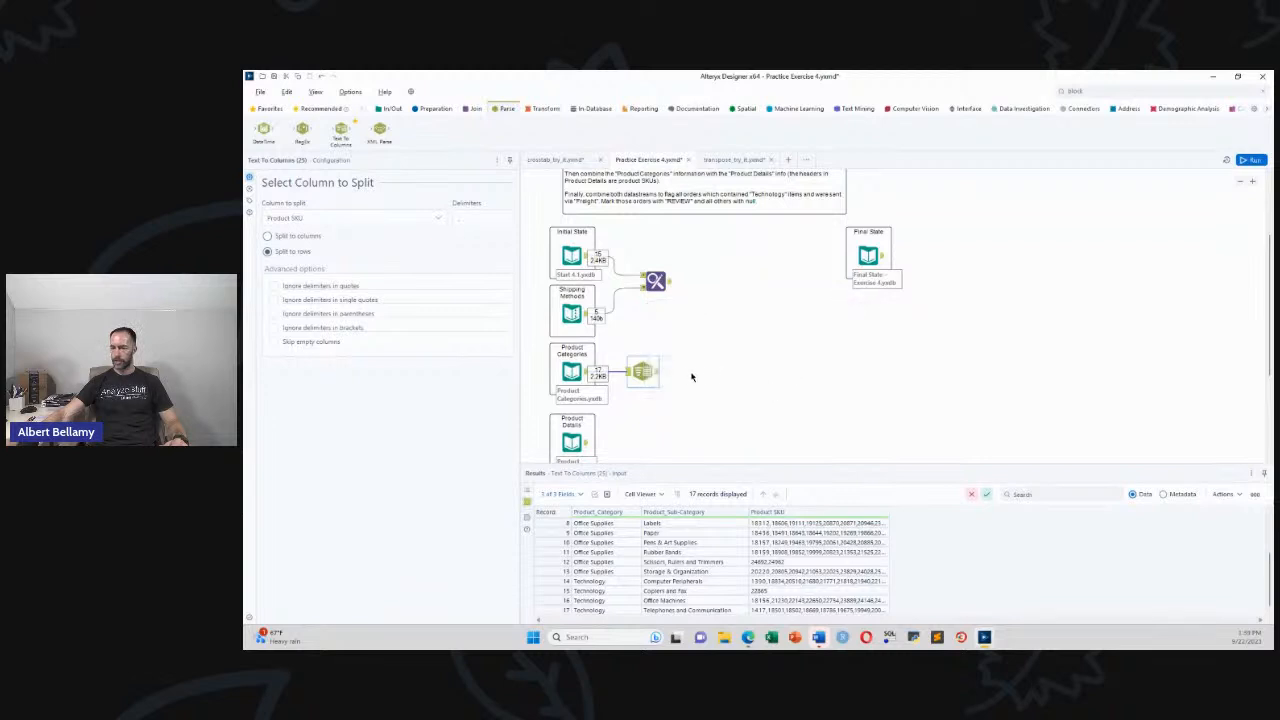
left_click(660, 372)
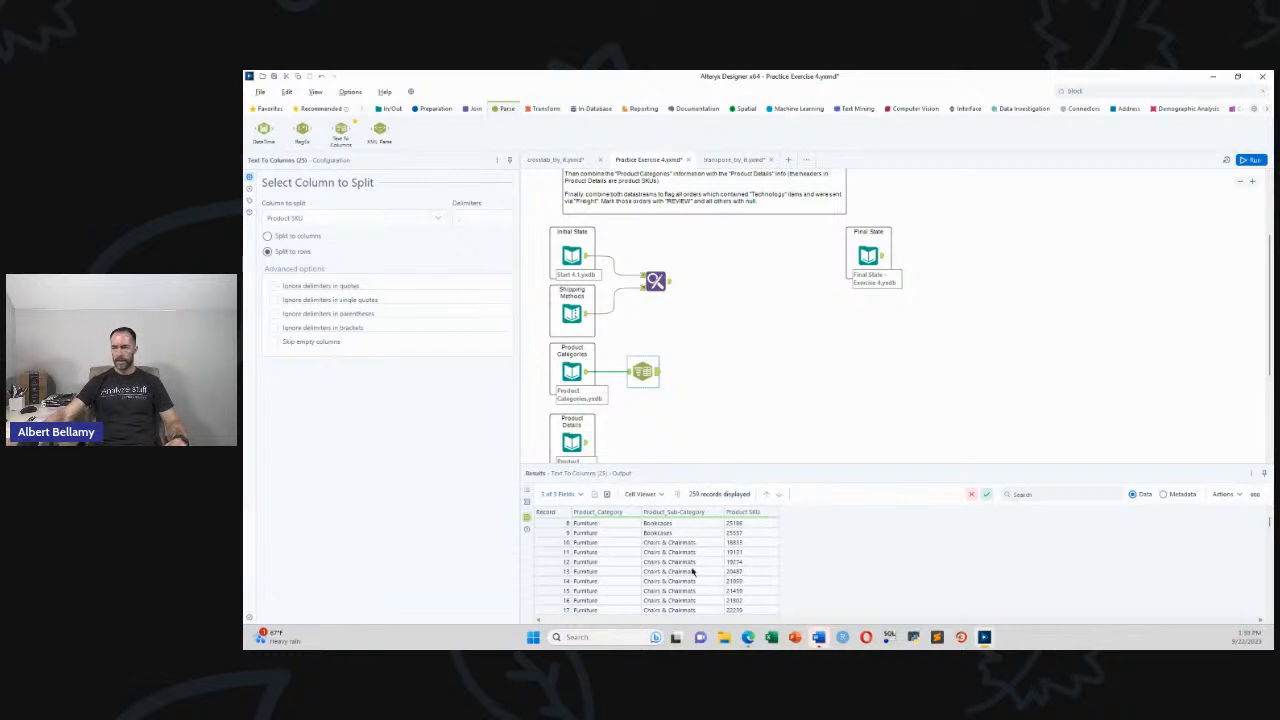
Add a Summarize tool after the split, then delete it again
left_click(430, 108)
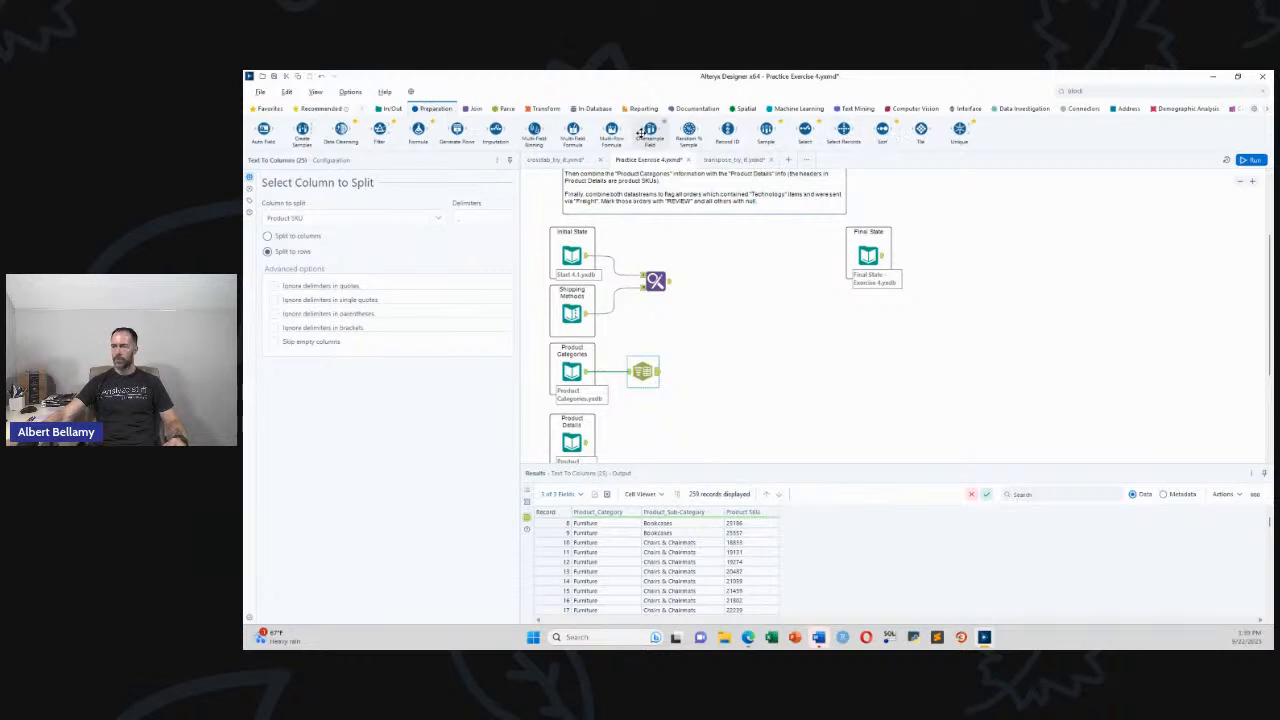
left_click(535, 109)
left_click_drag(424, 137, 706, 371)
key("Delete")
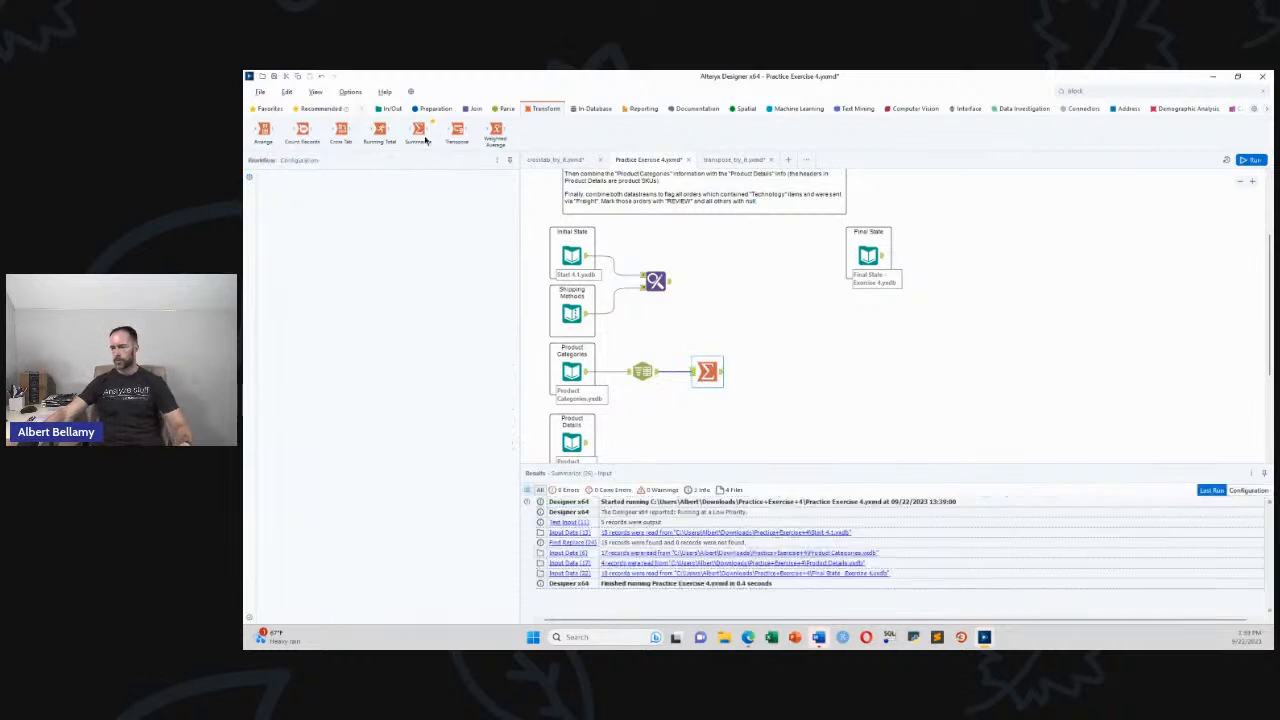
Add a Browse after Text To Columns, run, and confirm all 259 Product SKU values are unique
left_click(391, 110)
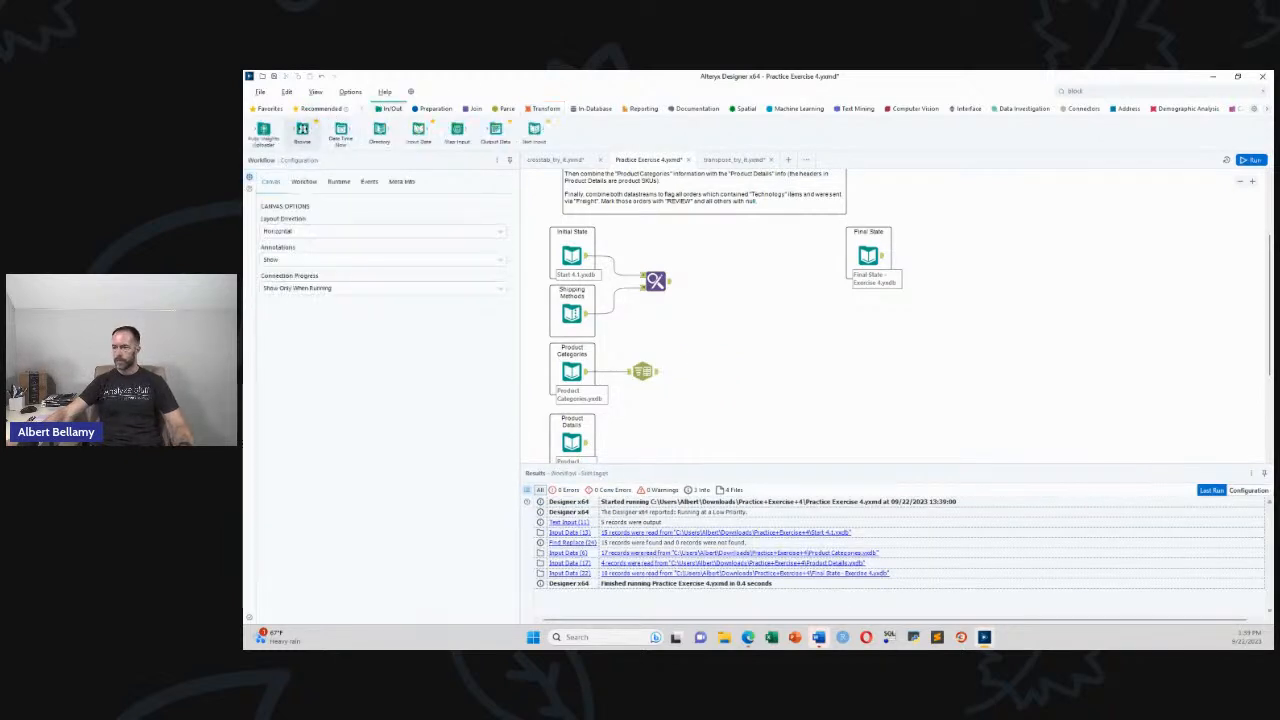
left_click_drag(302, 130, 706, 370)
key("ctrl+r")
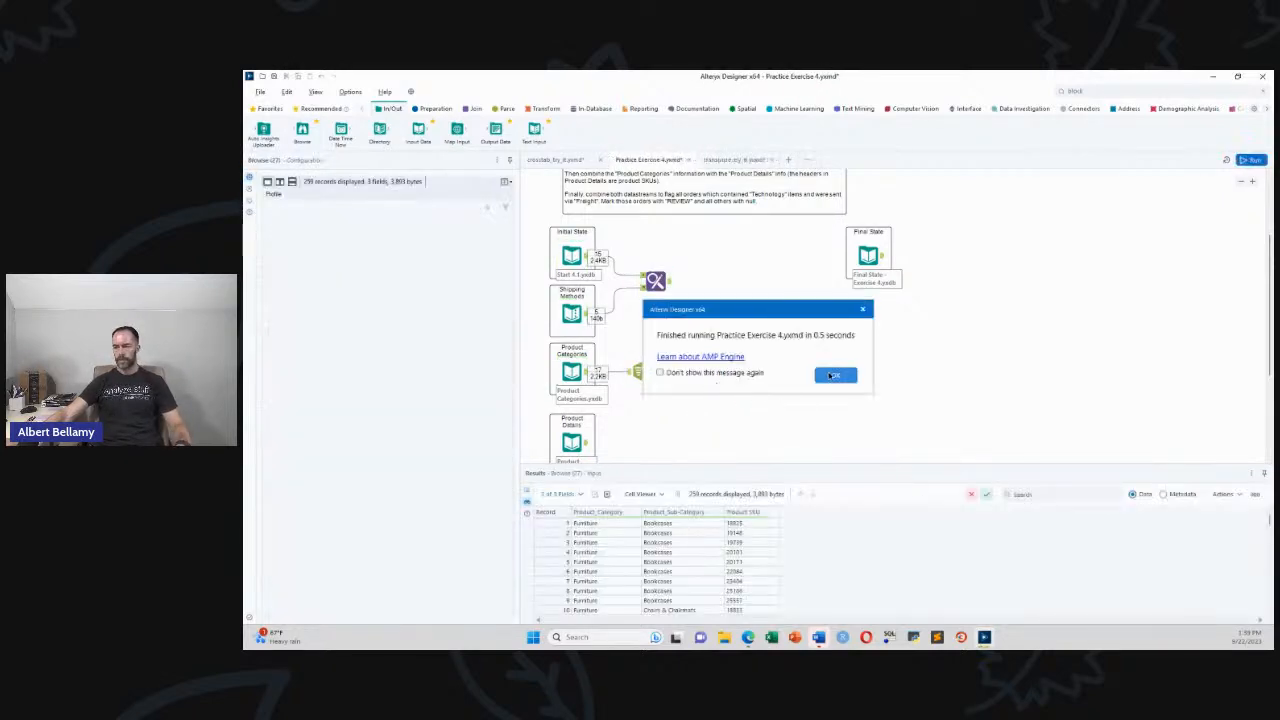
key("Return")
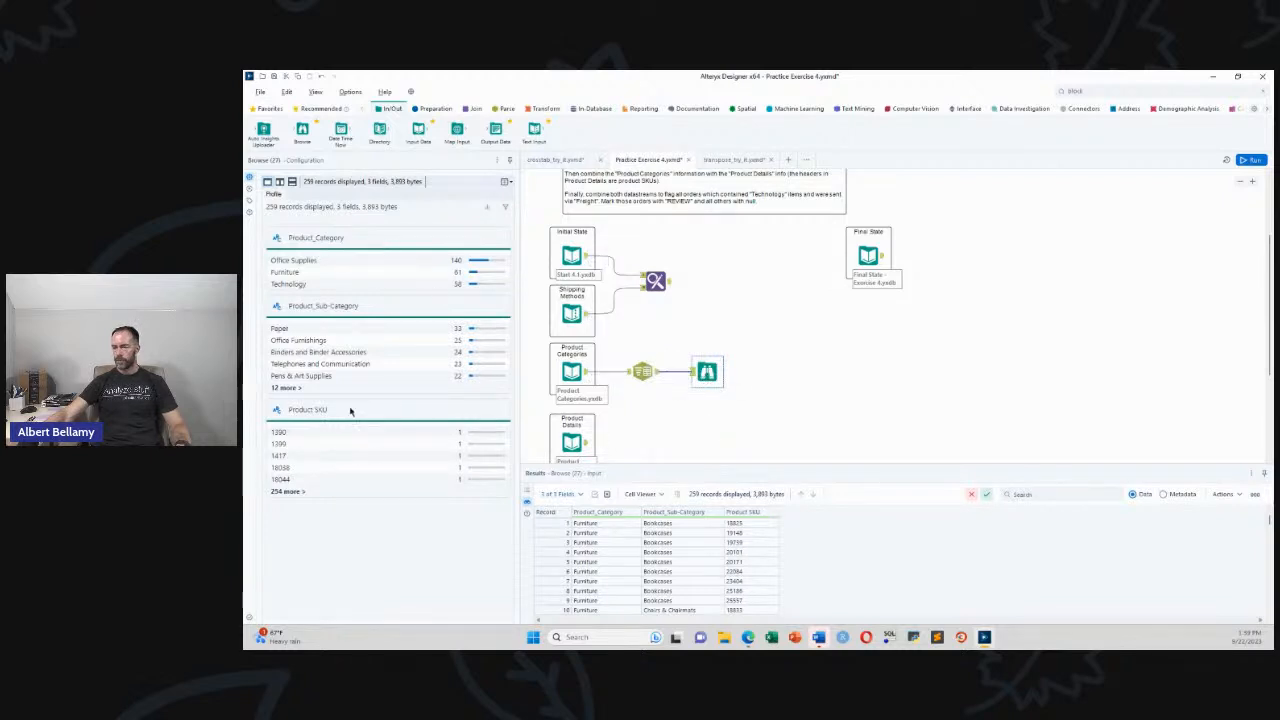
left_click(754, 514)
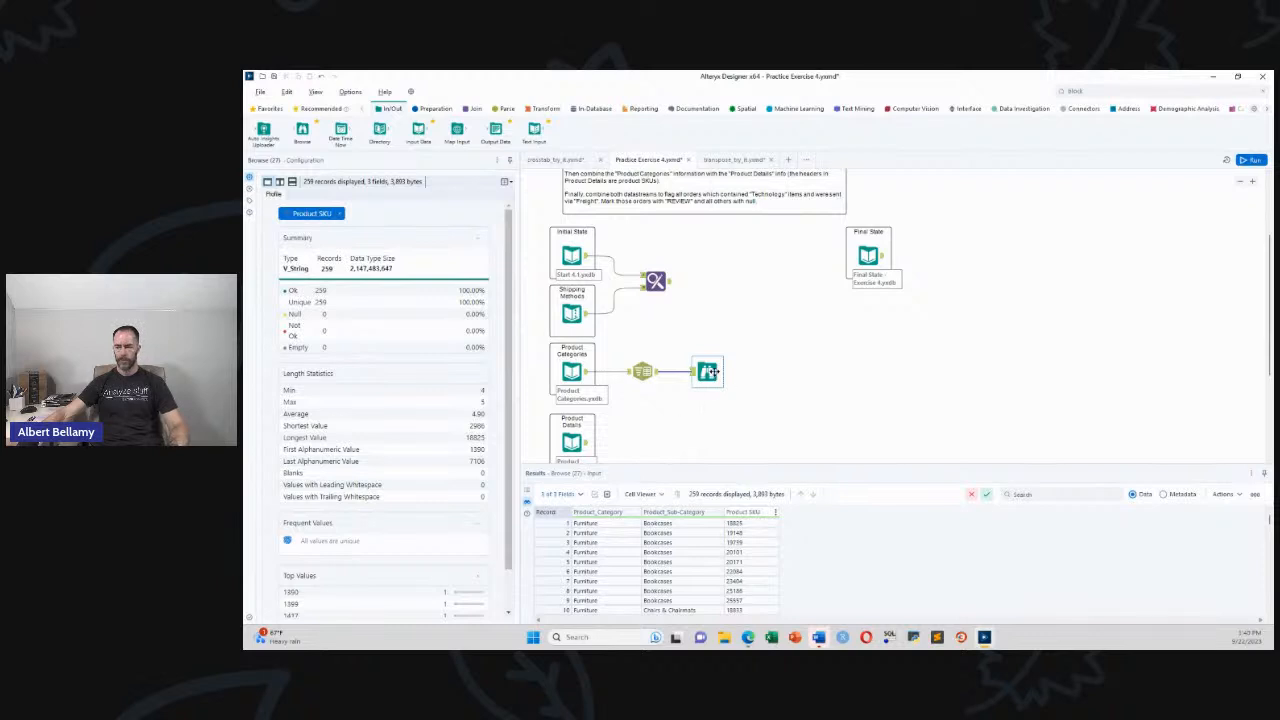
scroll(709, 404, "down", 1)
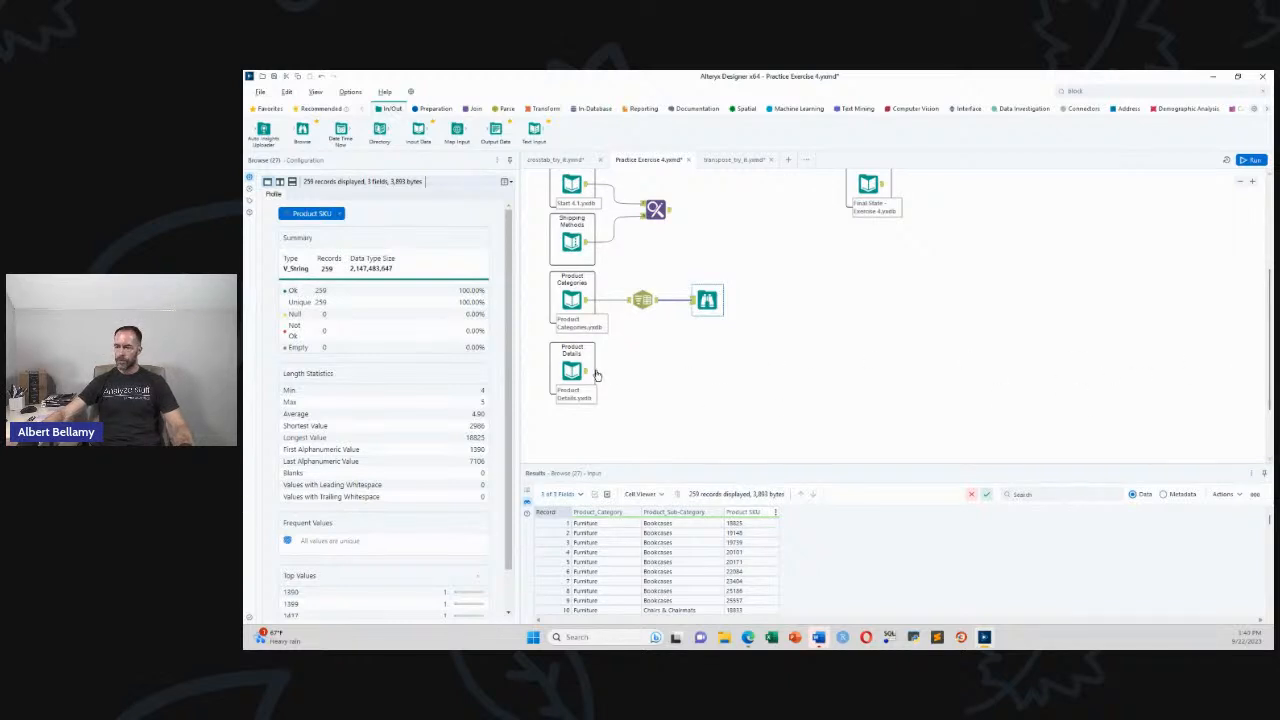
Attach a Transpose step to the Product Details input, with all its fields as data columns
left_click(647, 424)
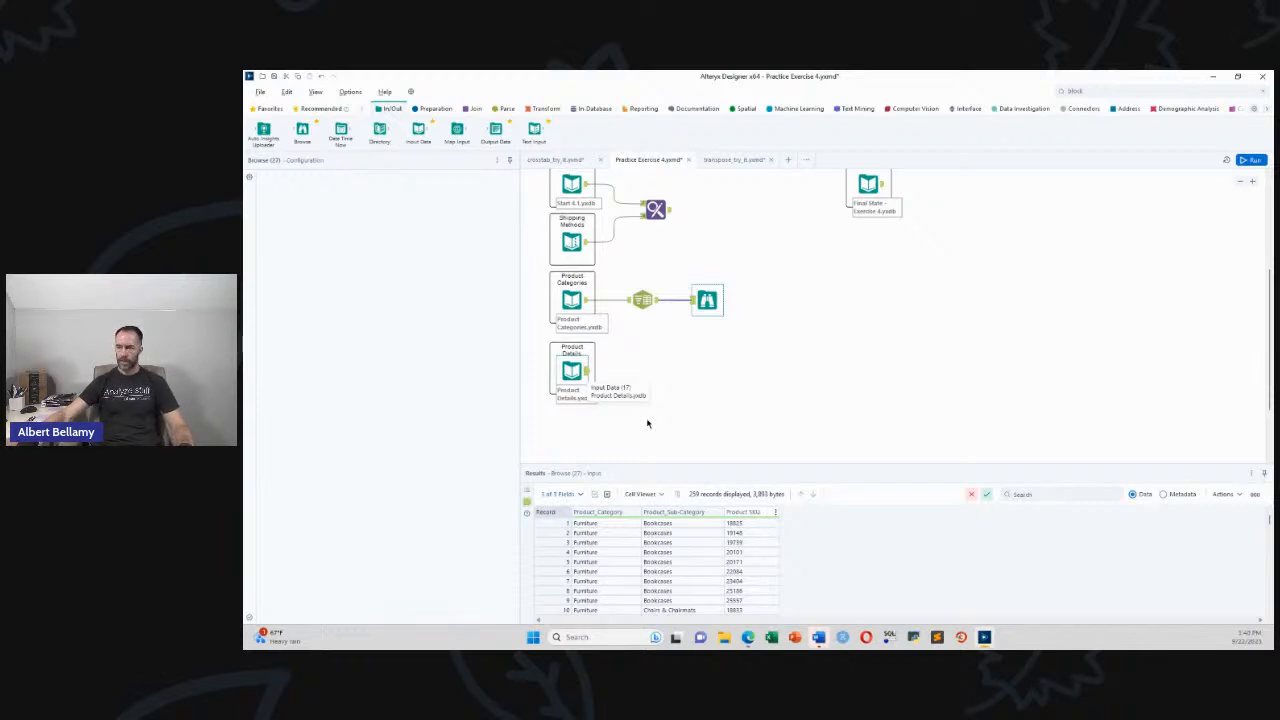
left_click(594, 375)
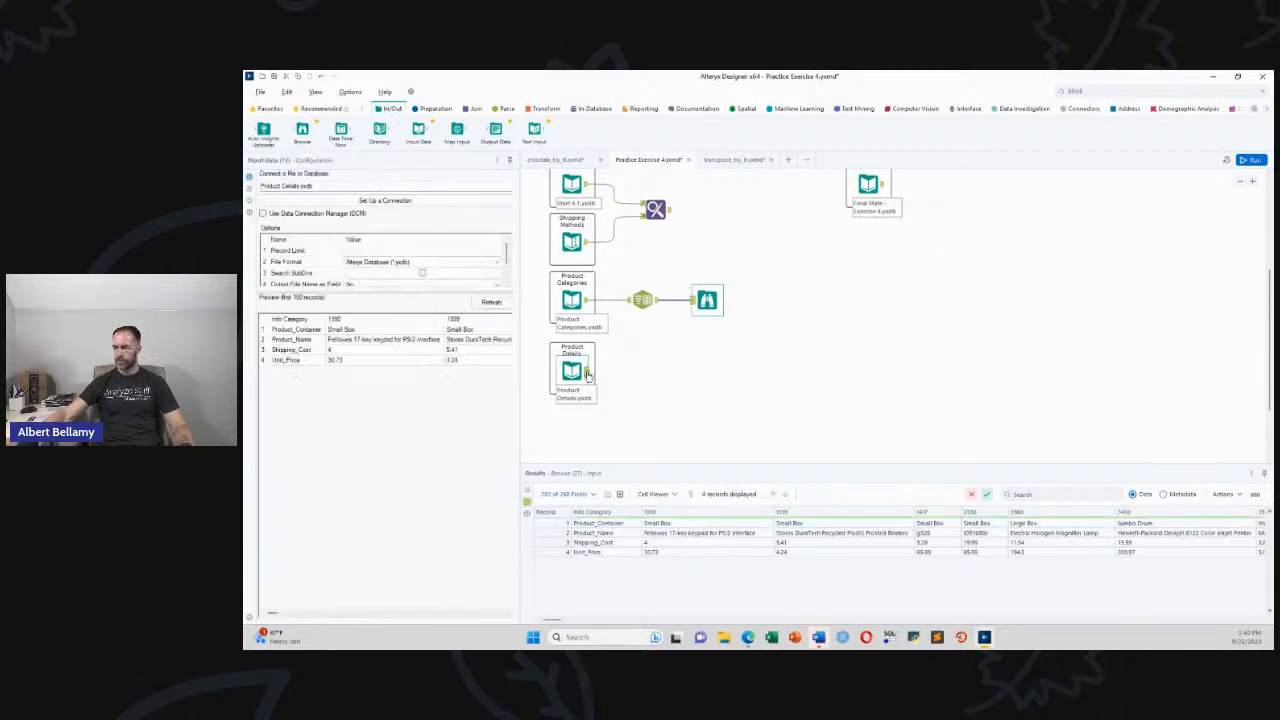
left_click(532, 108)
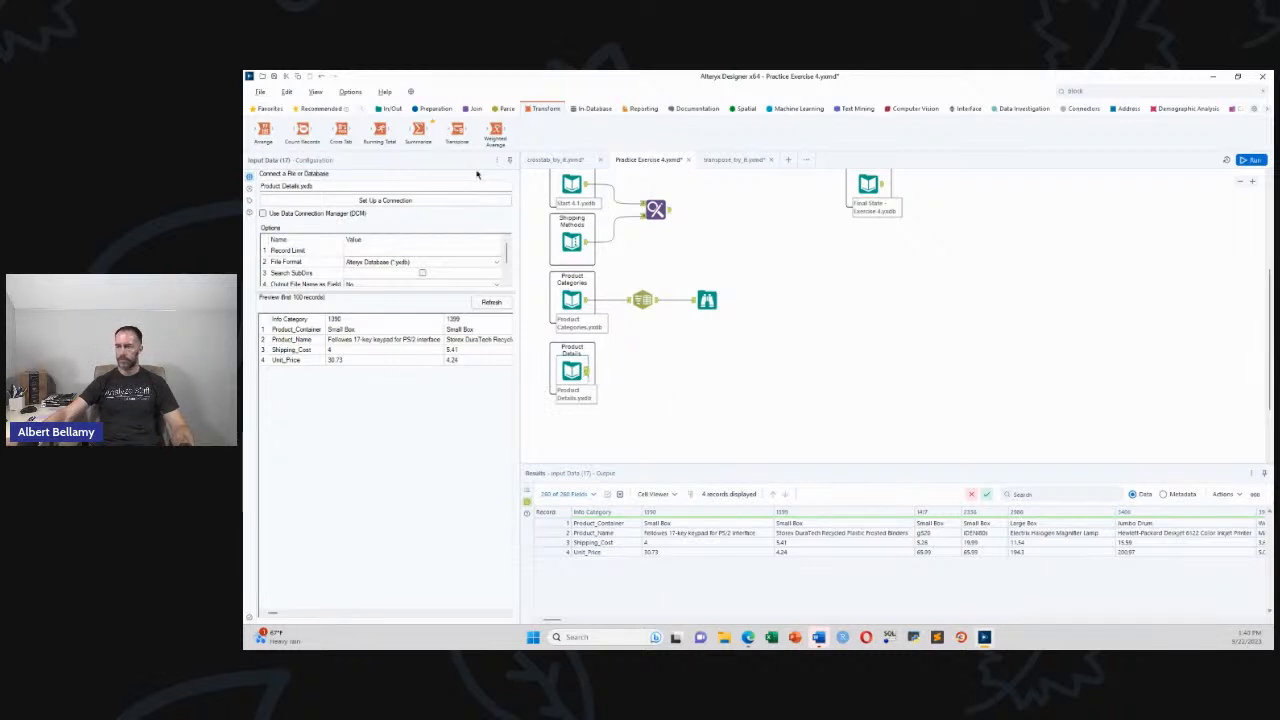
left_click_drag(457, 130, 634, 366)
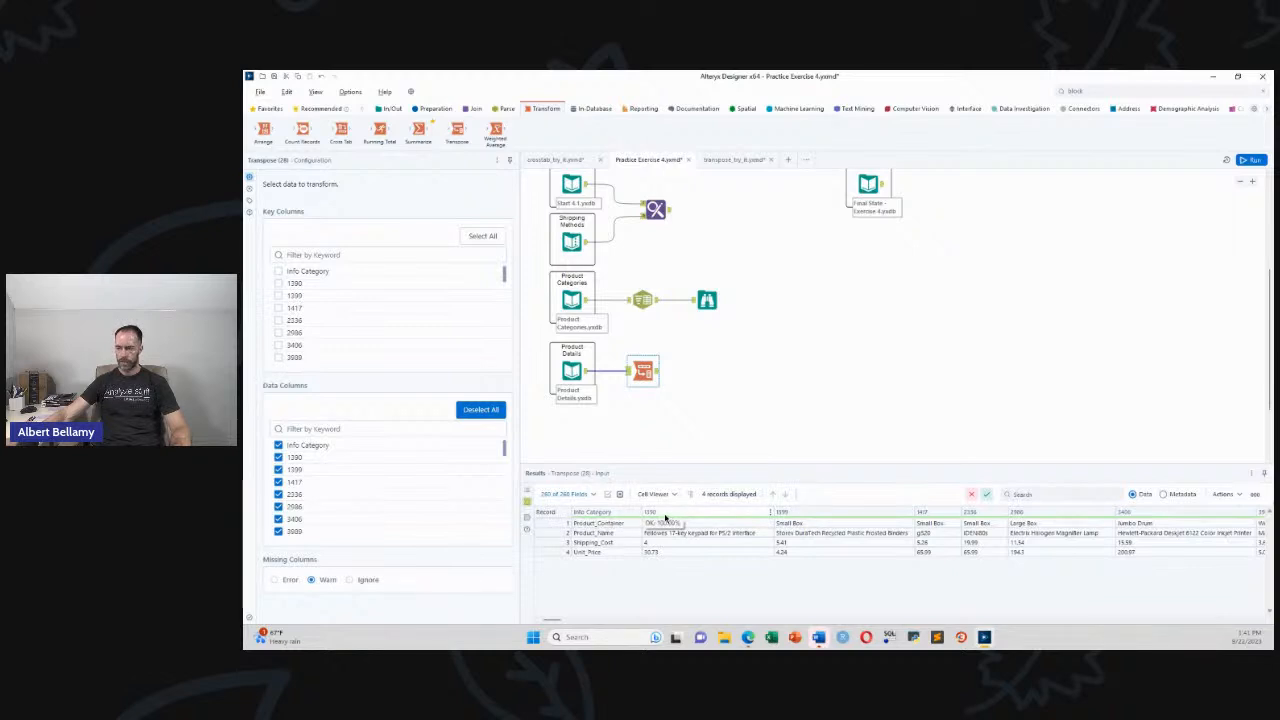
Key the Transpose on Info Category, run it, and view the 1,036 Info Category/Name/Value records
left_click(278, 271)
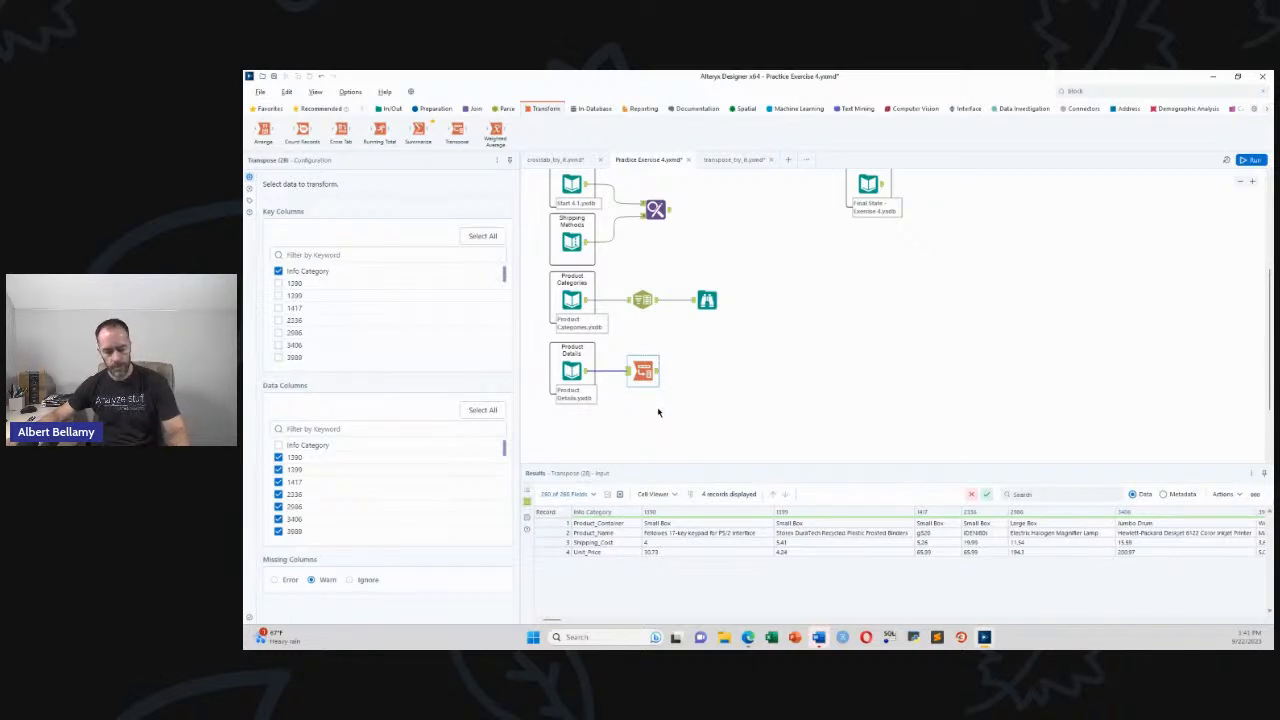
left_click(658, 412)
key("ctrl+r")
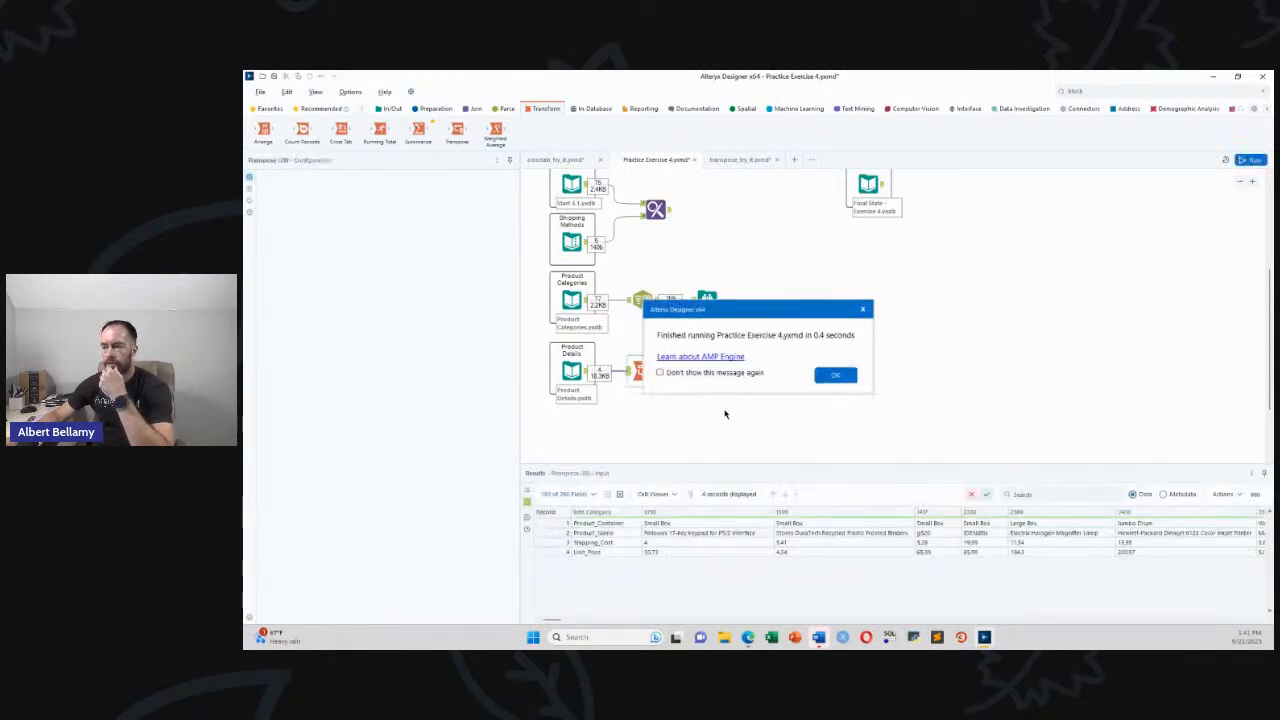
left_click(838, 375)
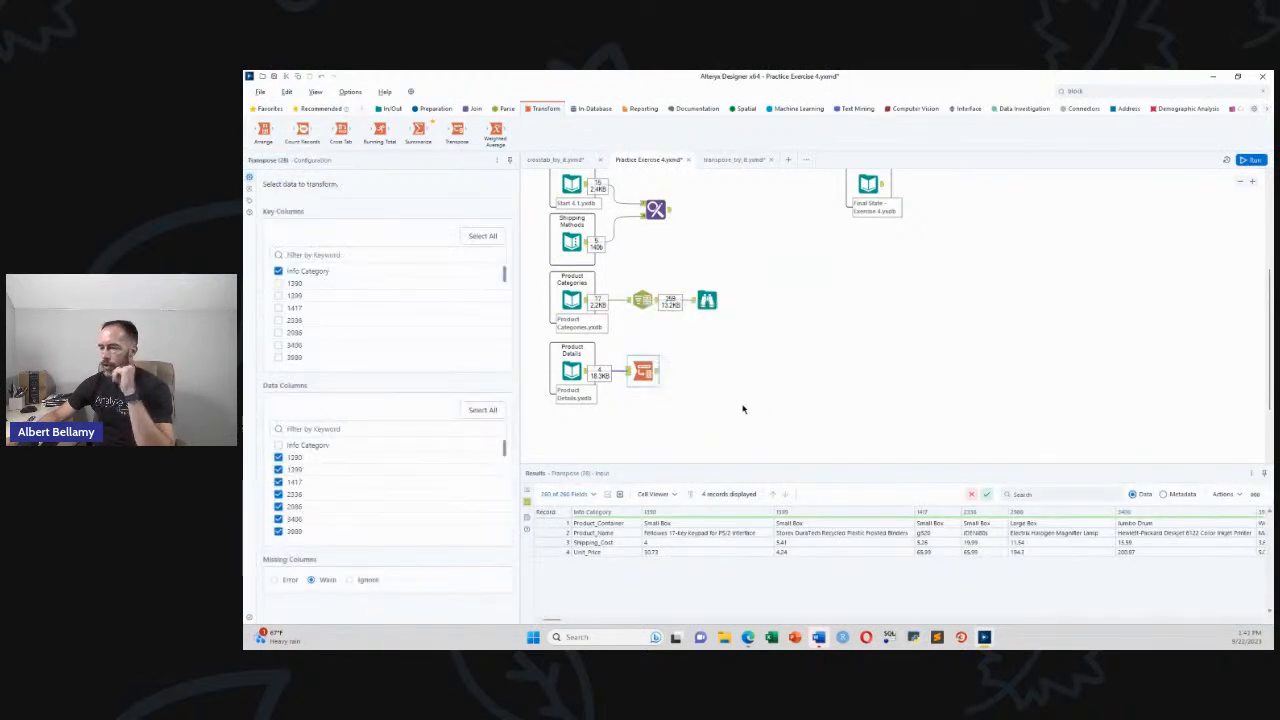
left_click(660, 373)
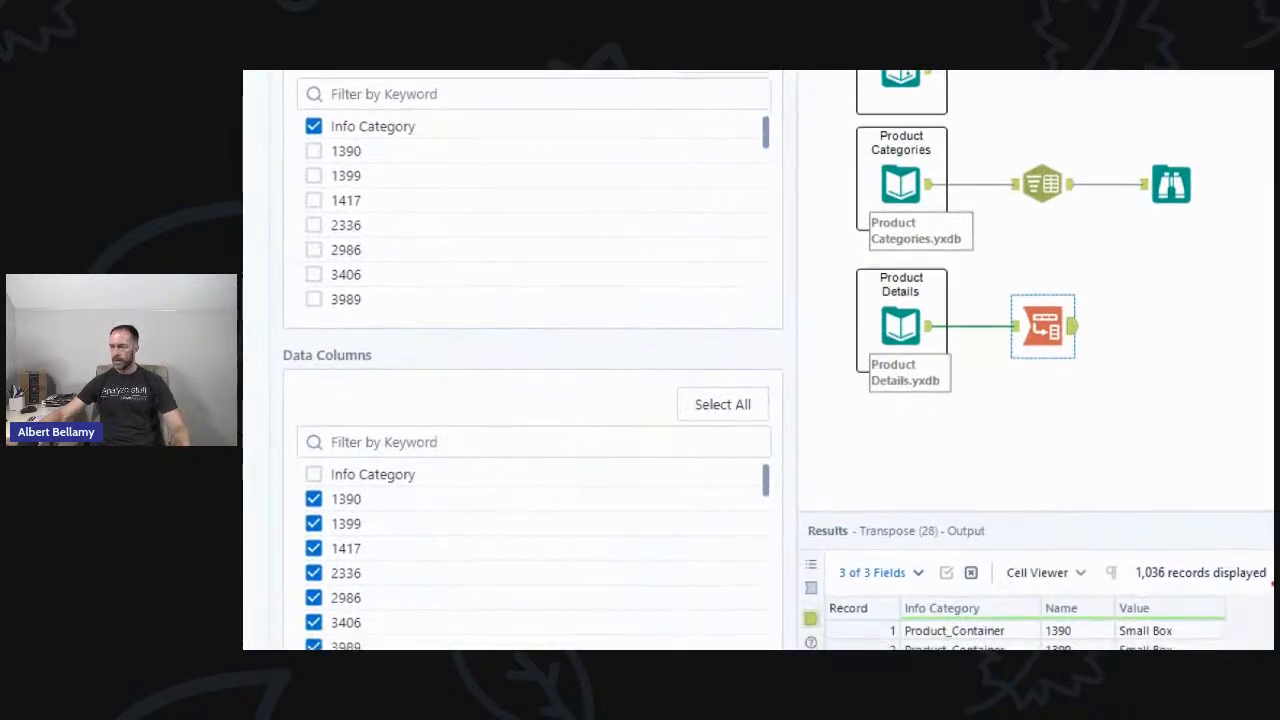
mouse_move(1127, 592)
left_mouse_down()
mouse_move(1214, 599)
mouse_move(1231, 553)
mouse_move(1130, 583)
left_mouse_up()
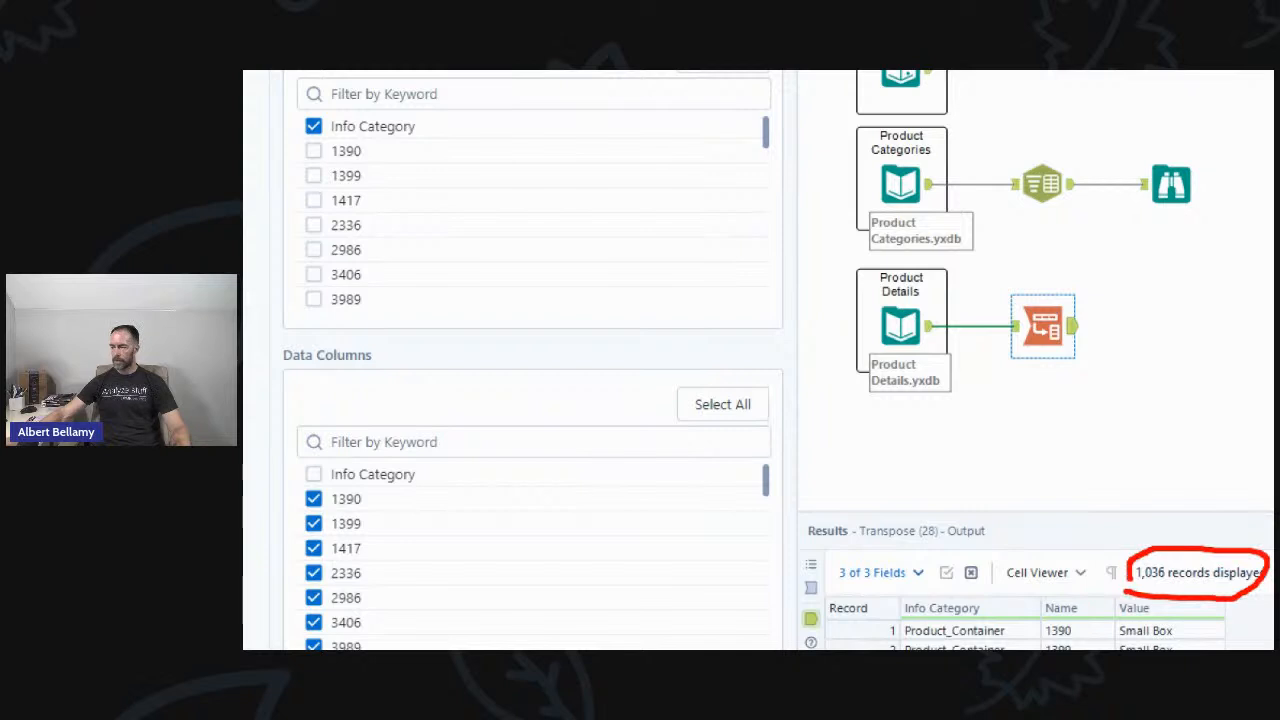
mouse_move(898, 596)
left_mouse_down()
mouse_move(1044, 594)
mouse_move(1046, 616)
mouse_move(900, 621)
mouse_move(896, 598)
left_mouse_up()
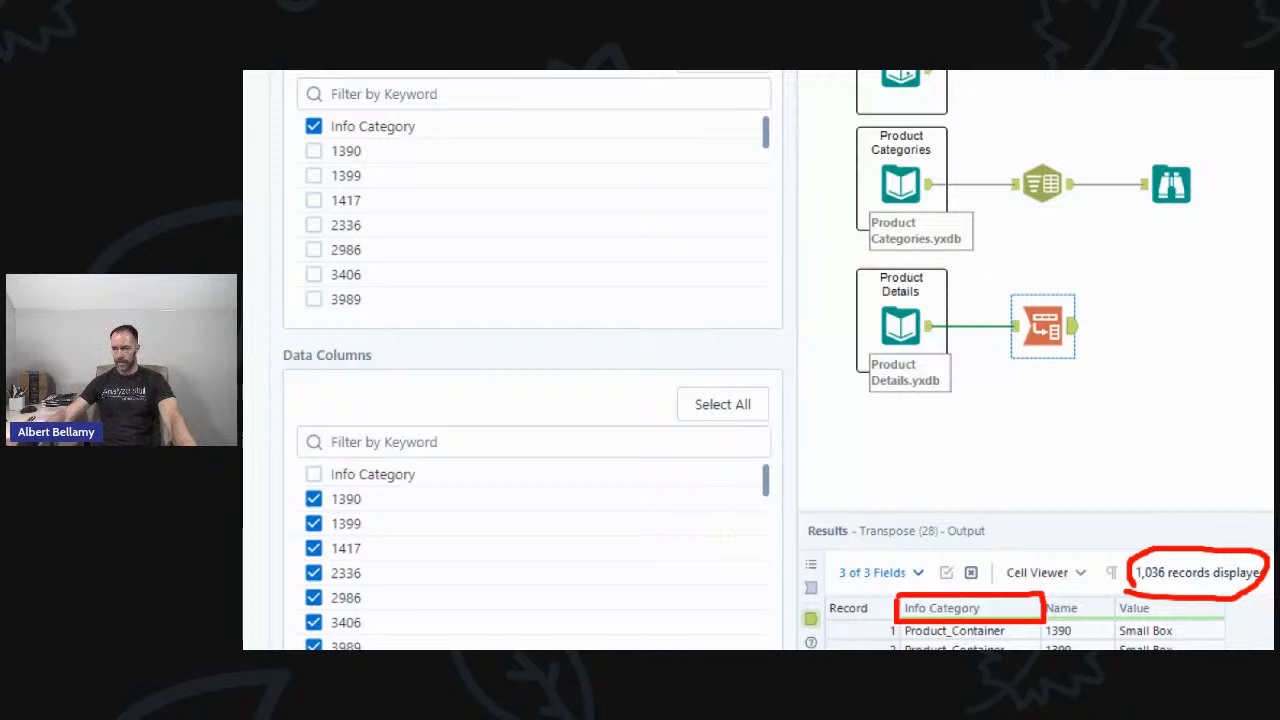
left_click_drag(262, 104, 298, 120)
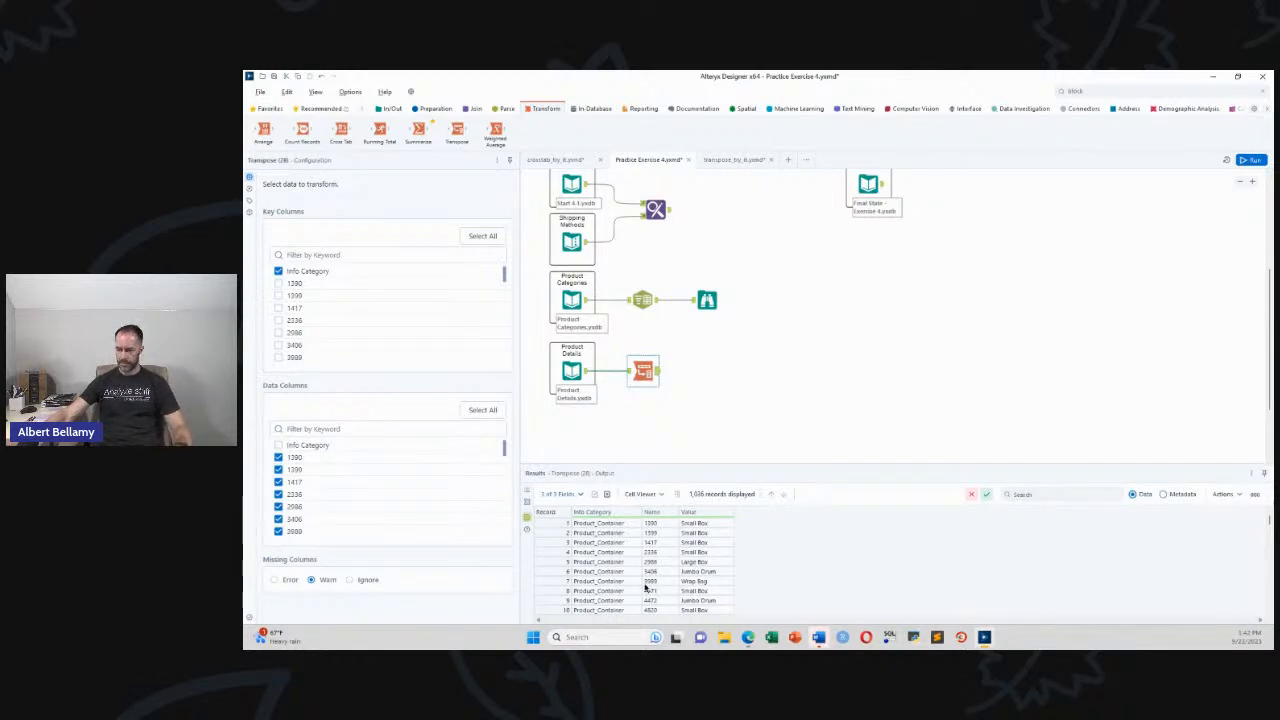
Review the Product Details and Transpose outputs, then attach a Cross Tab after the Transpose
left_click(583, 382)
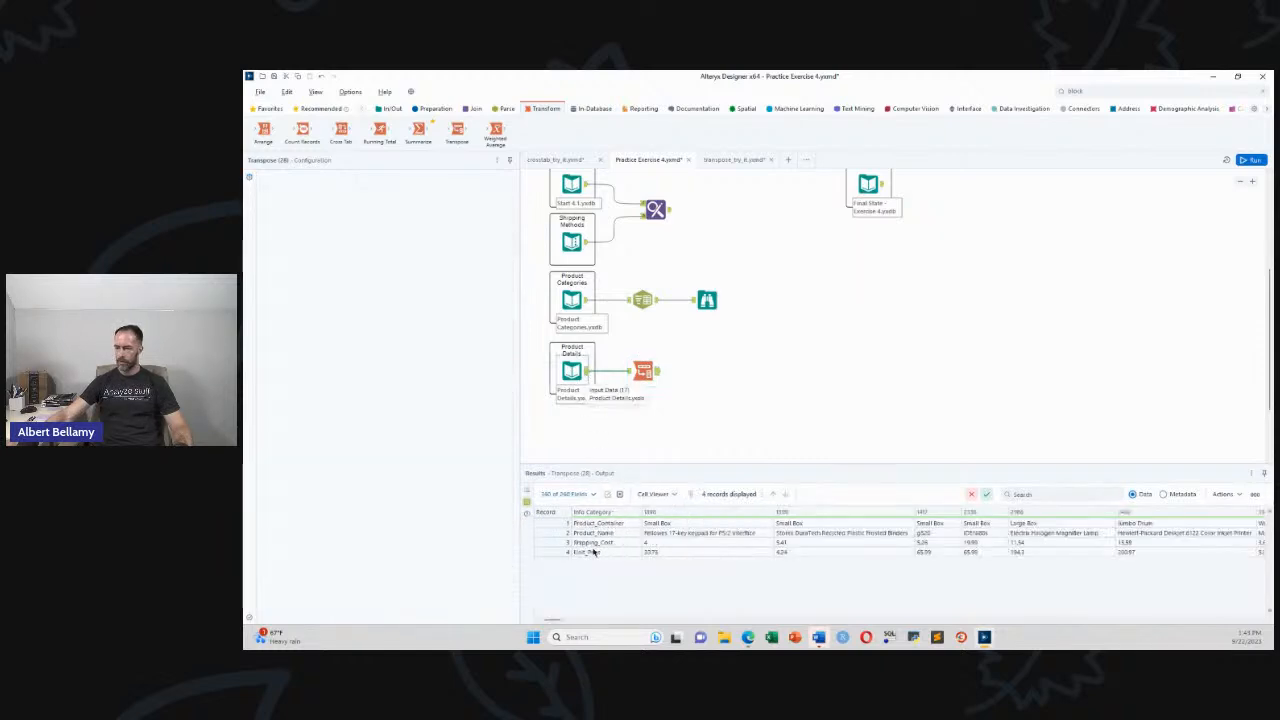
left_click(643, 372)
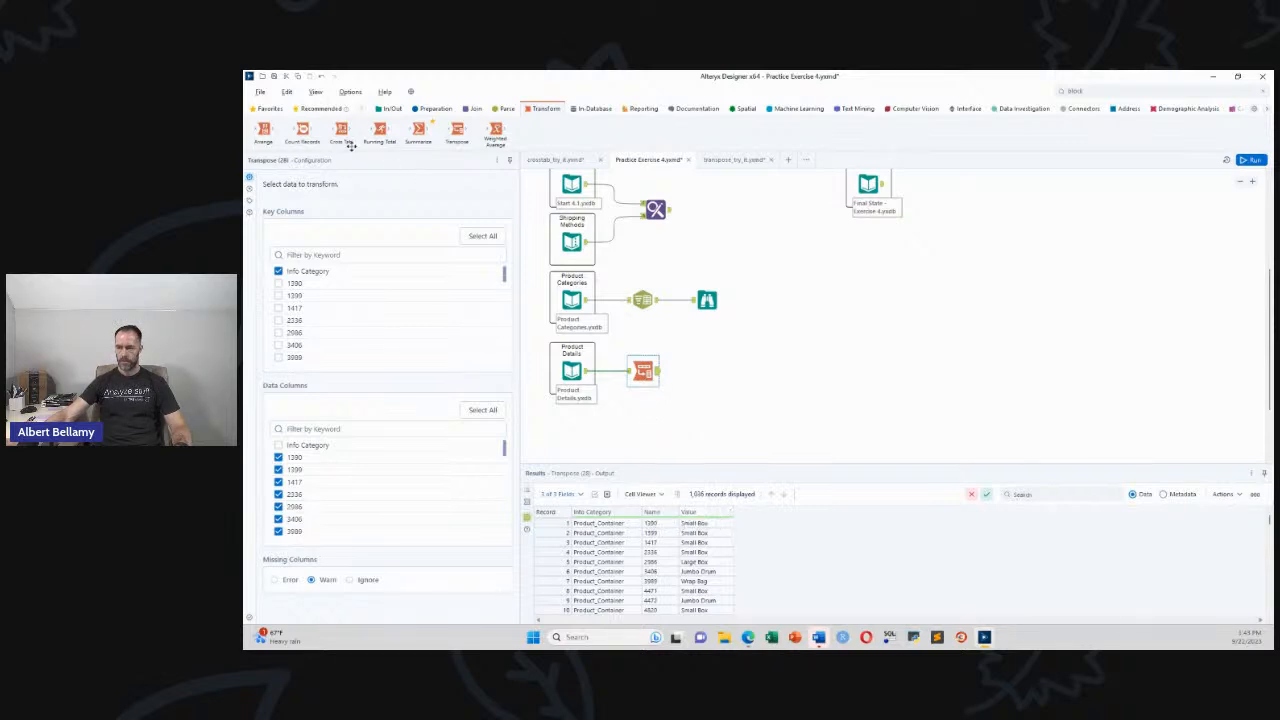
left_click_drag(340, 131, 704, 372)
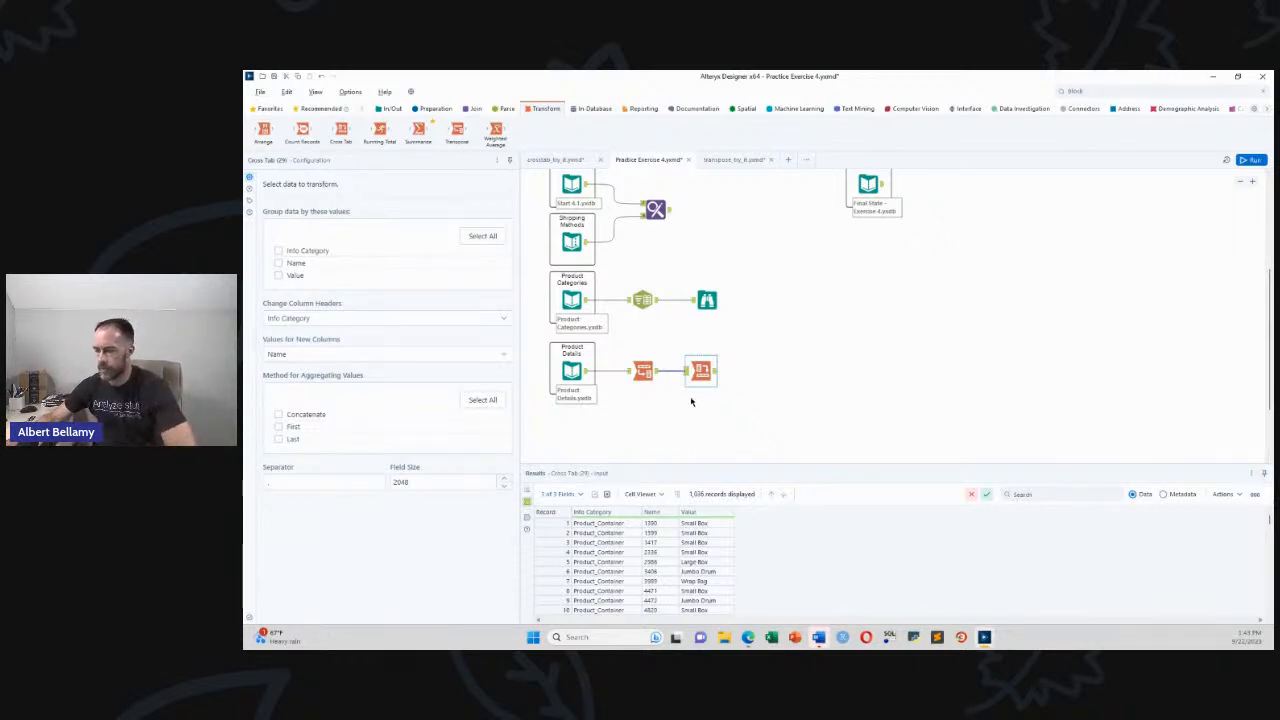
Inspect the Cross Tab's missing-aggregation warning and its 1,036 incoming records against Text To Columns
left_click(701, 372)
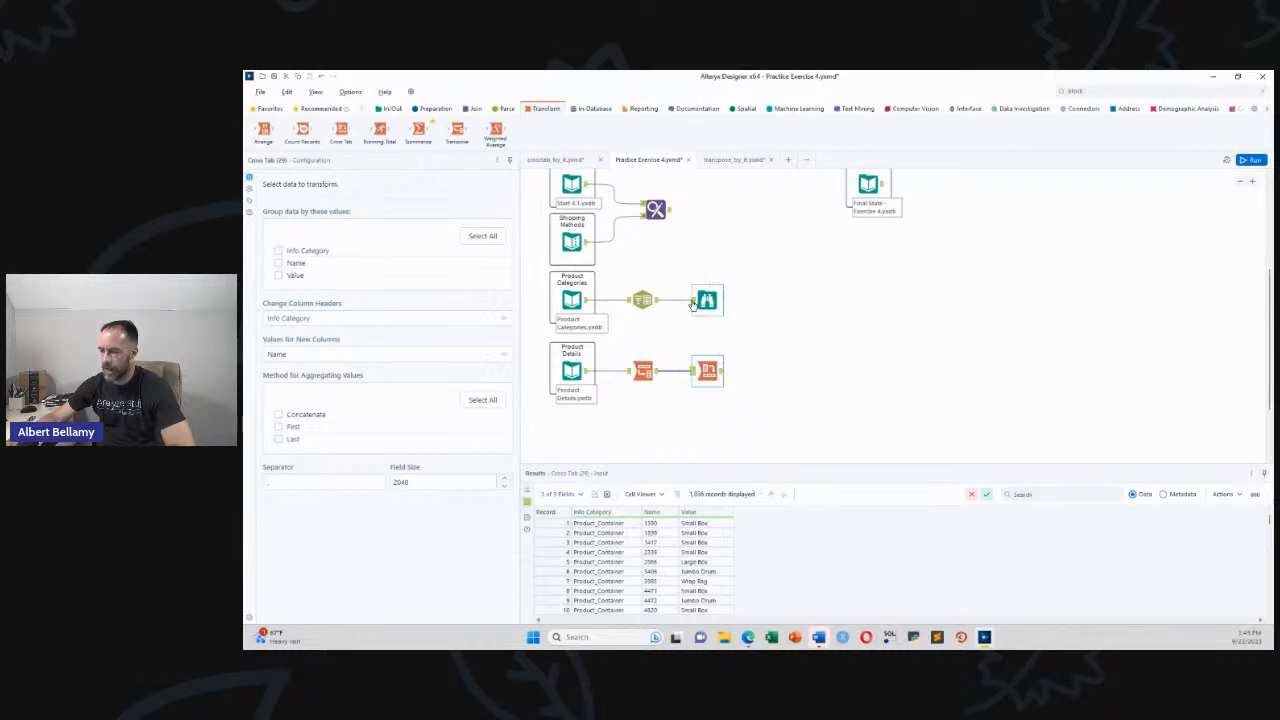
left_click(643, 300)
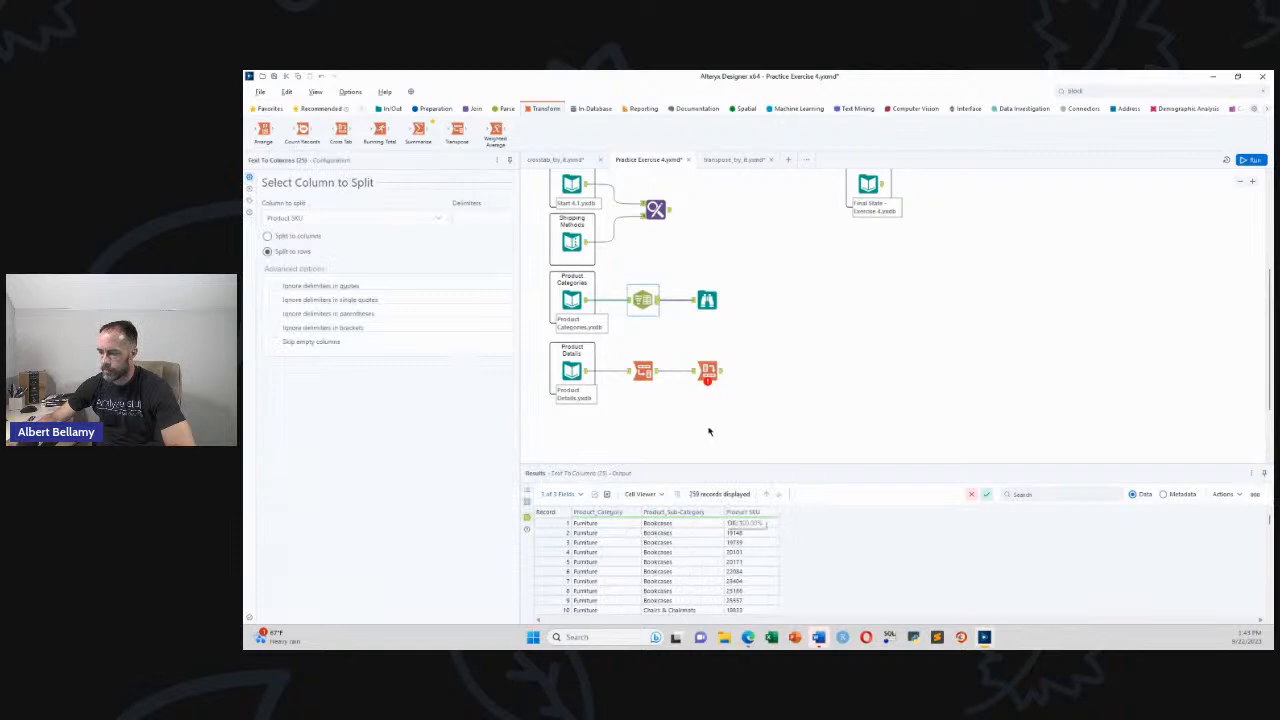
left_click(707, 370)
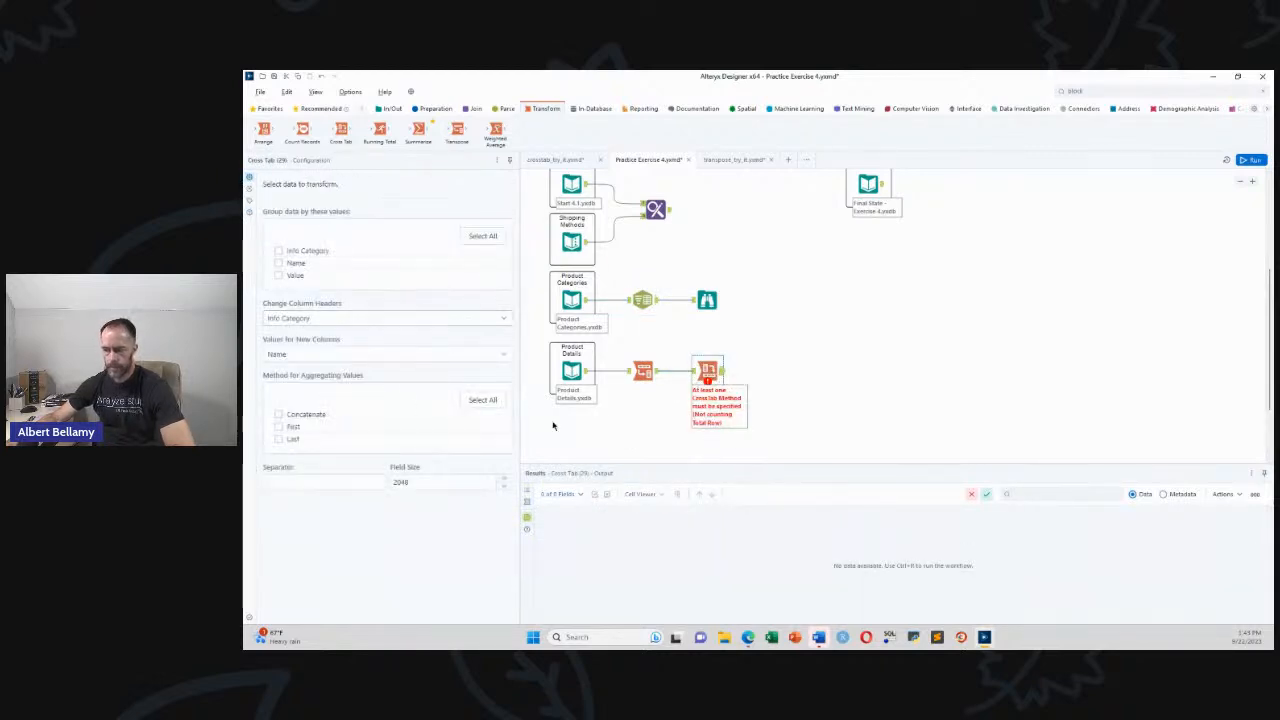
left_click(697, 374)
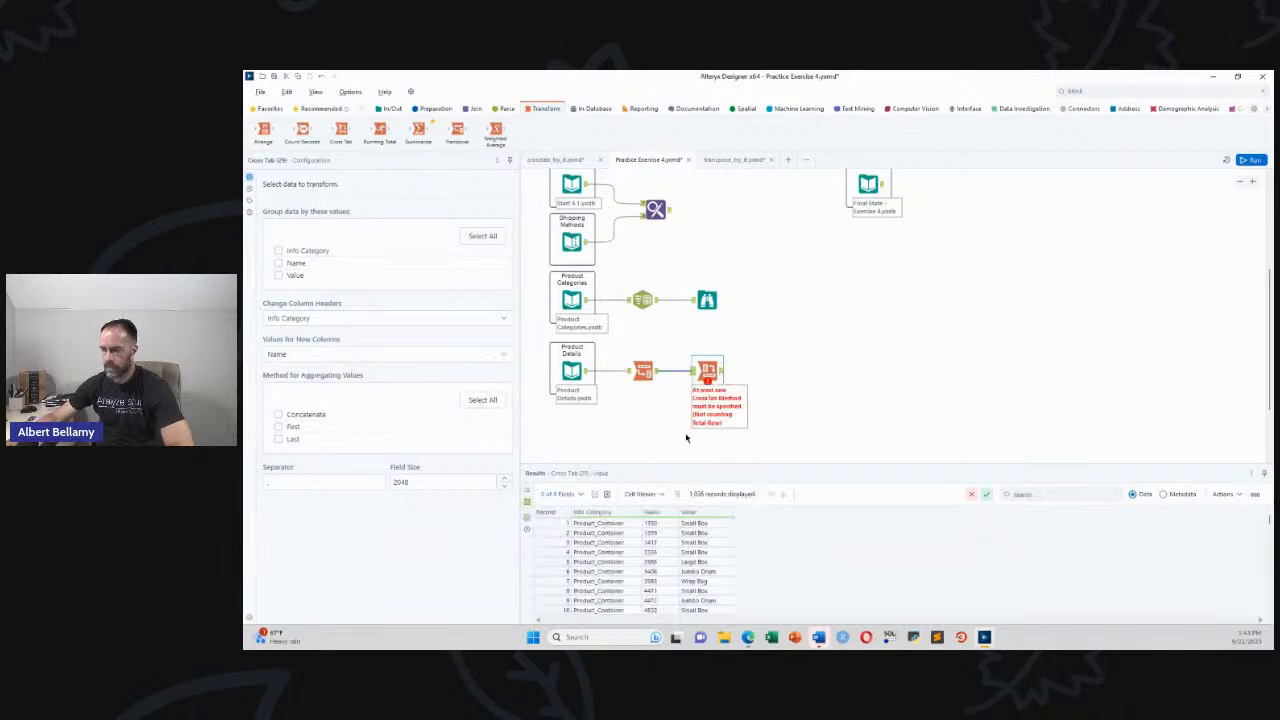
Set Cross Tab to group by Name, fill new columns with concatenated Value, and run the workflow
left_click(279, 264)
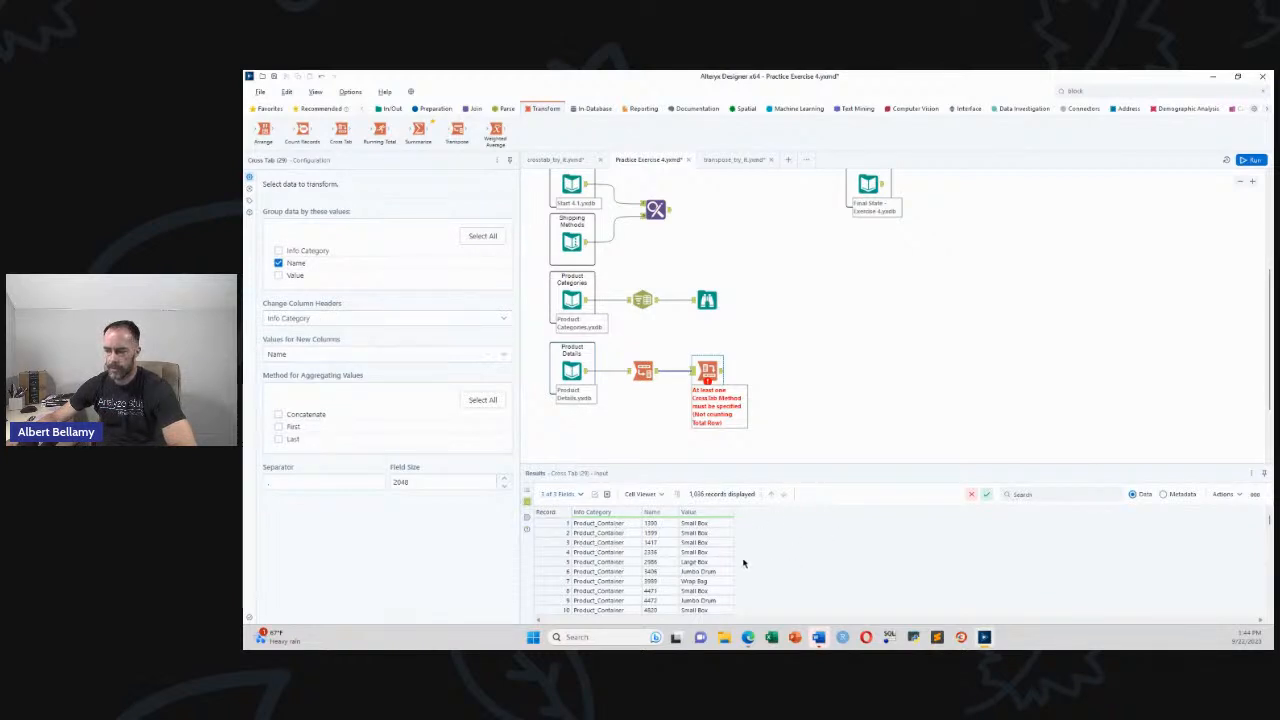
left_click(336, 355)
left_click(303, 414)
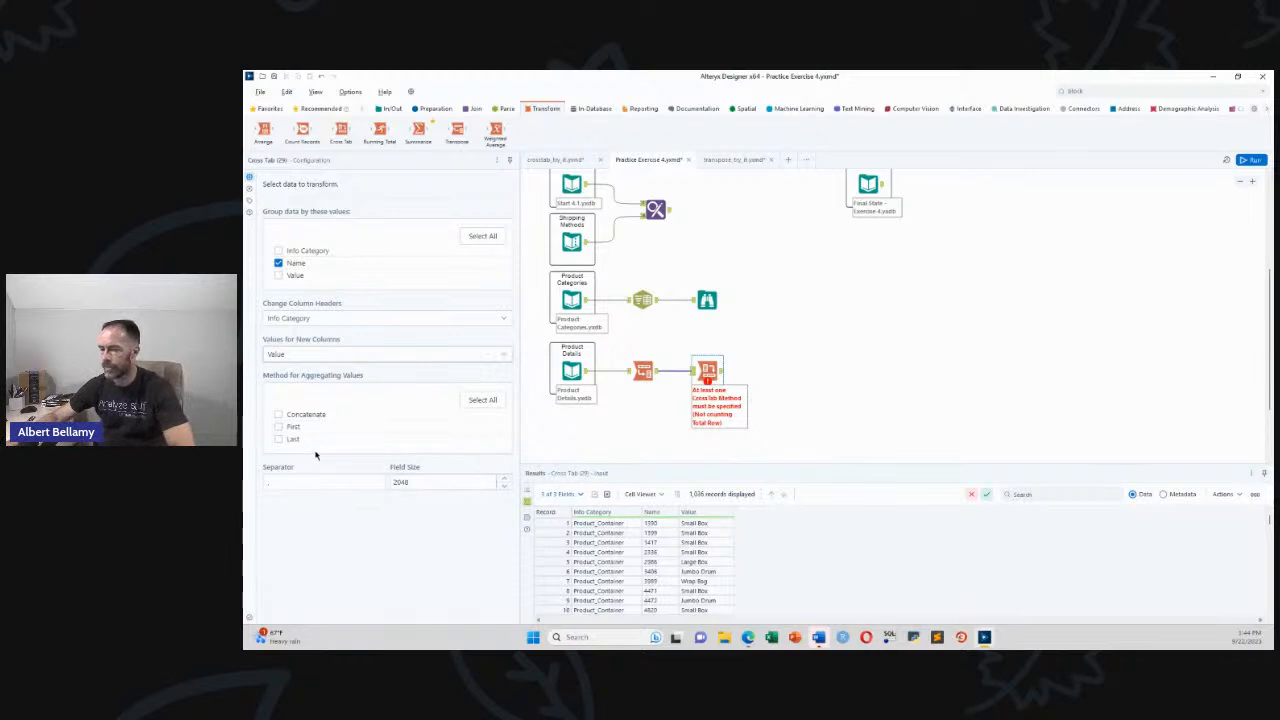
left_click(279, 416)
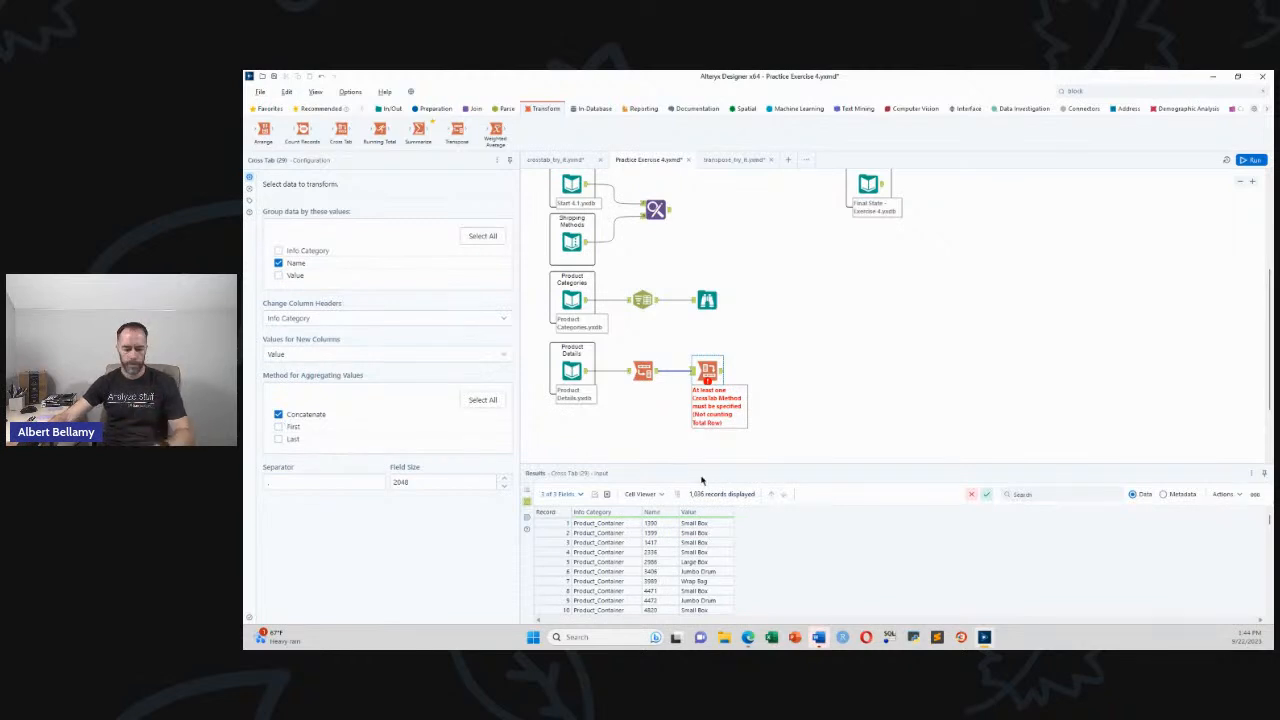
key("ctrl+r")
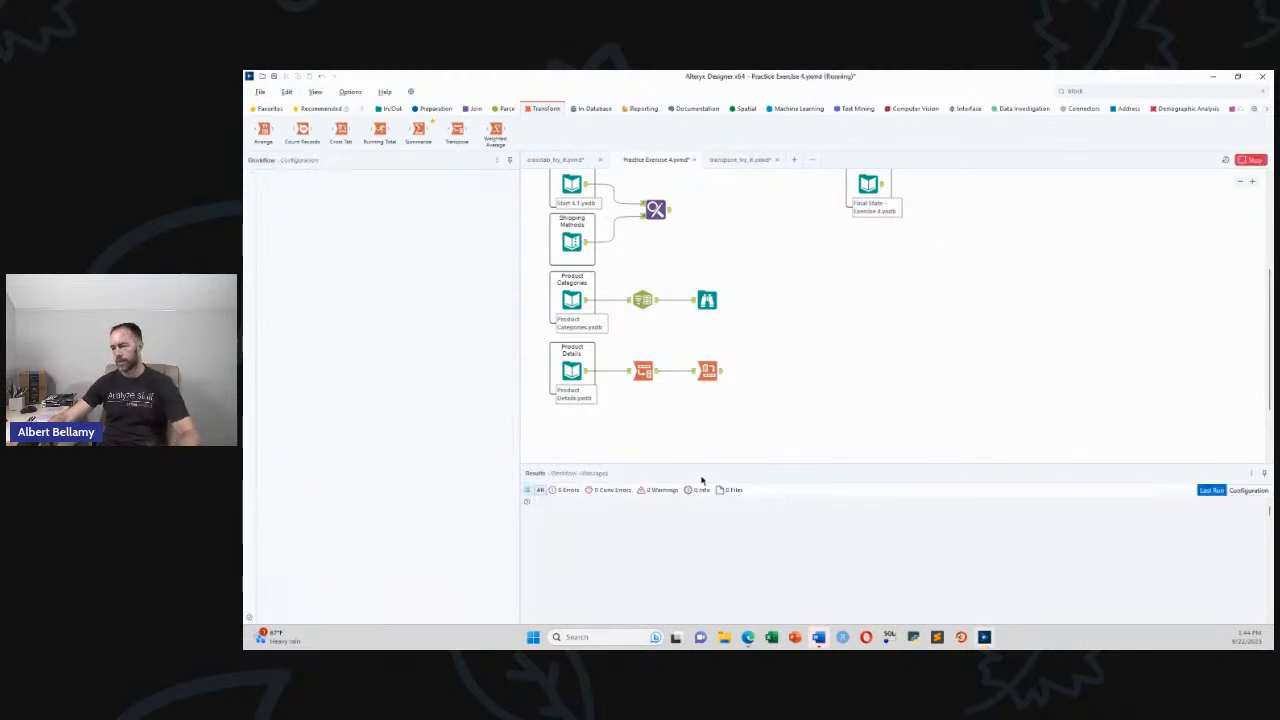
Review the Cross Tab output: 259 records with Name, Product_Container, Product_Name, Shipping_Cost, Unit_Price
left_click(836, 380)
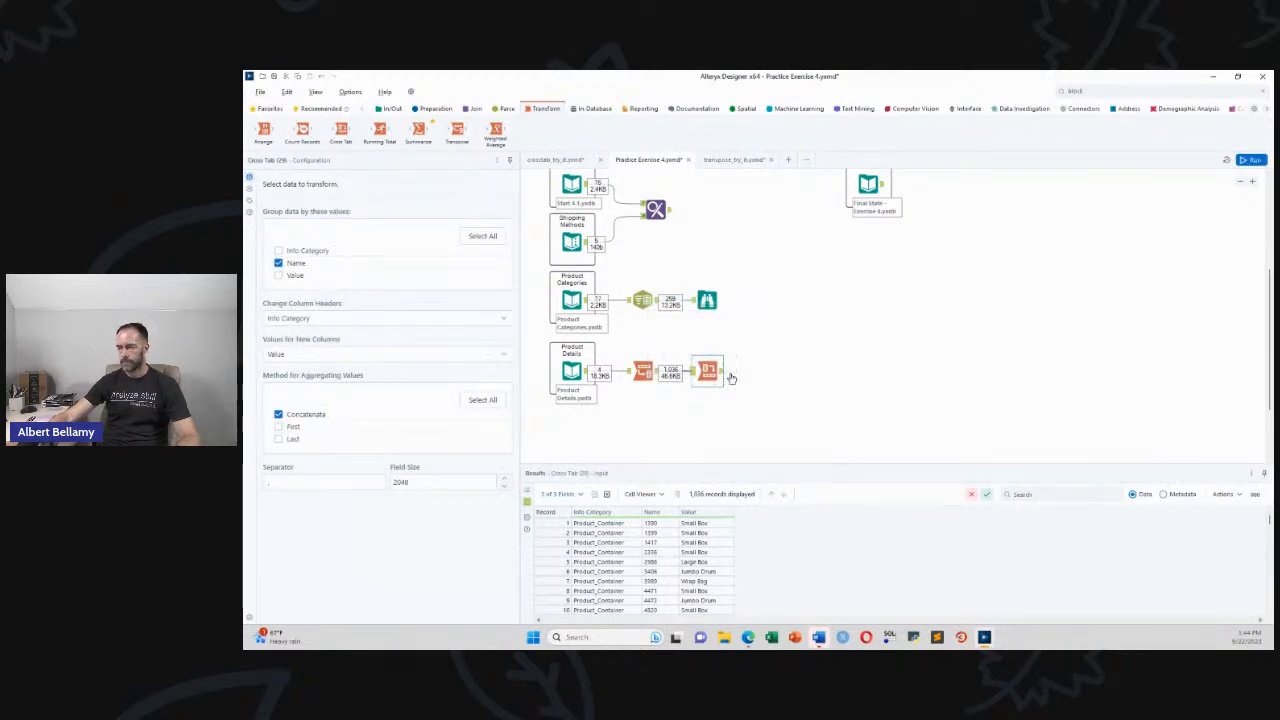
left_click(286, 265)
left_click(286, 265)
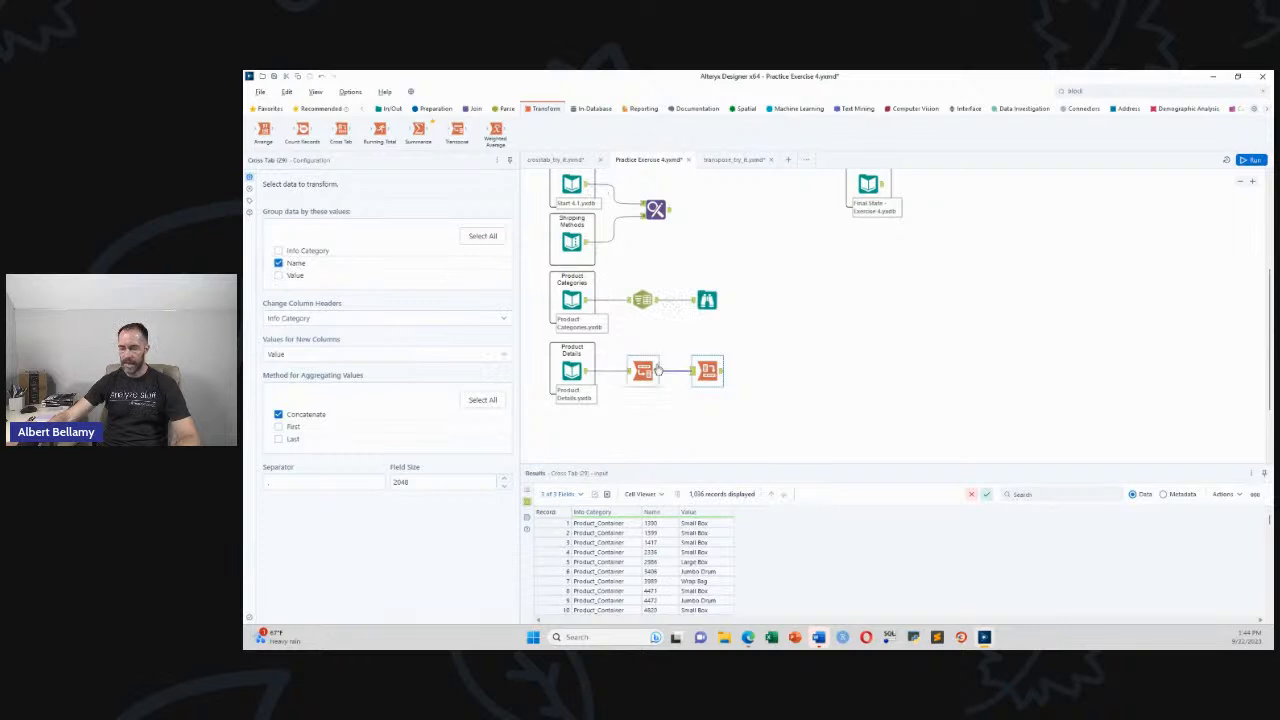
left_click(722, 372)
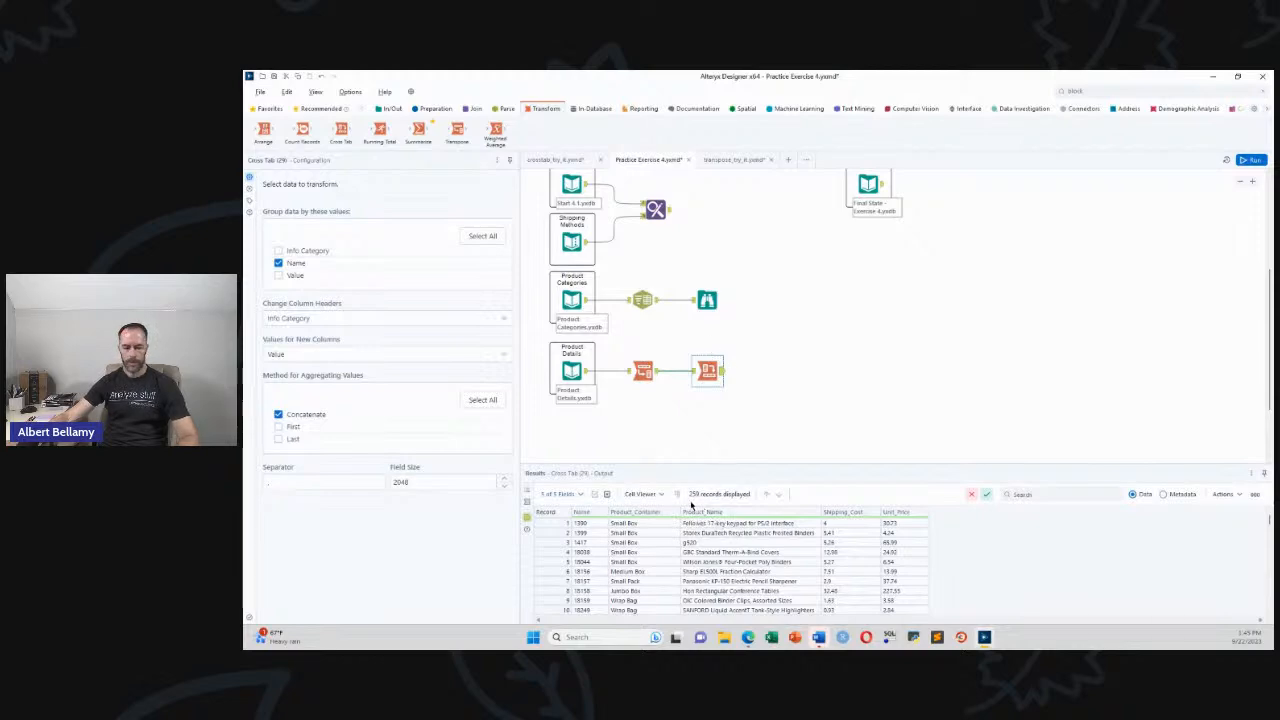
key("ctrl+1")
mouse_move(674, 475)
left_mouse_down()
mouse_move(729, 476)
mouse_move(682, 416)
mouse_move(684, 468)
left_mouse_up()
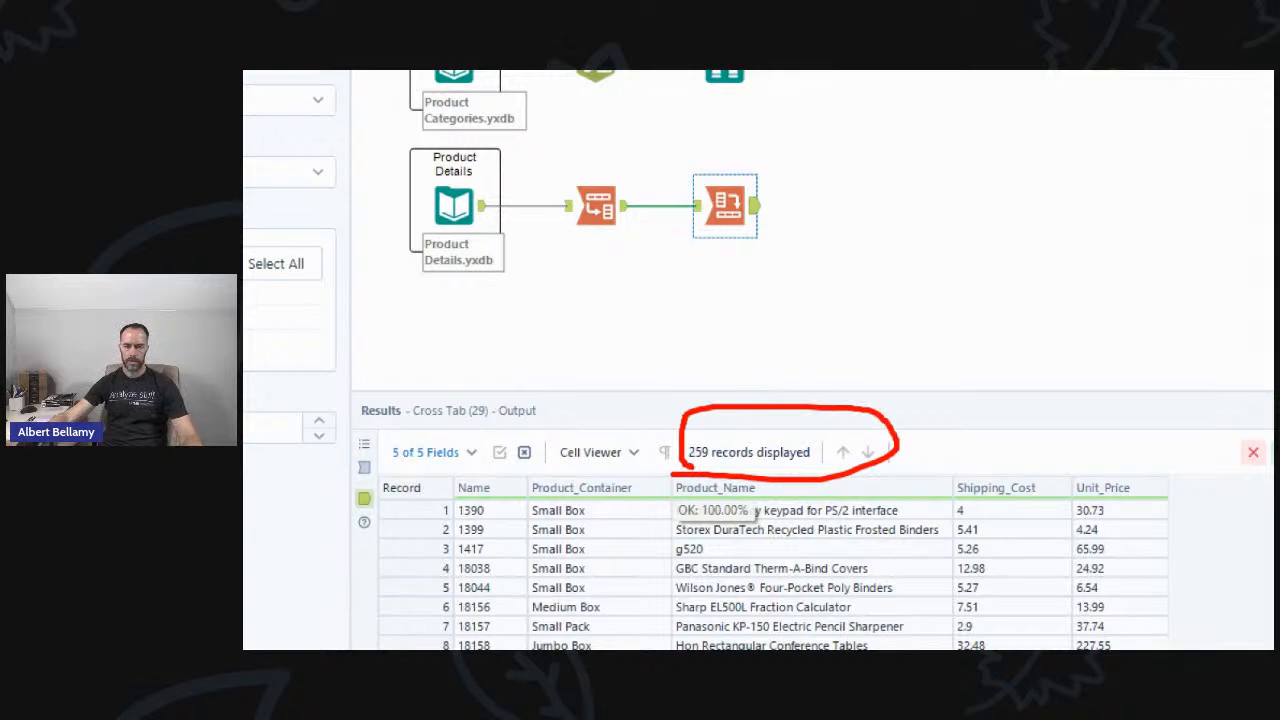
mouse_move(808, 111)
left_mouse_down()
mouse_move(756, 82)
mouse_move(765, 114)
mouse_move(778, 79)
mouse_move(813, 73)
left_mouse_up()
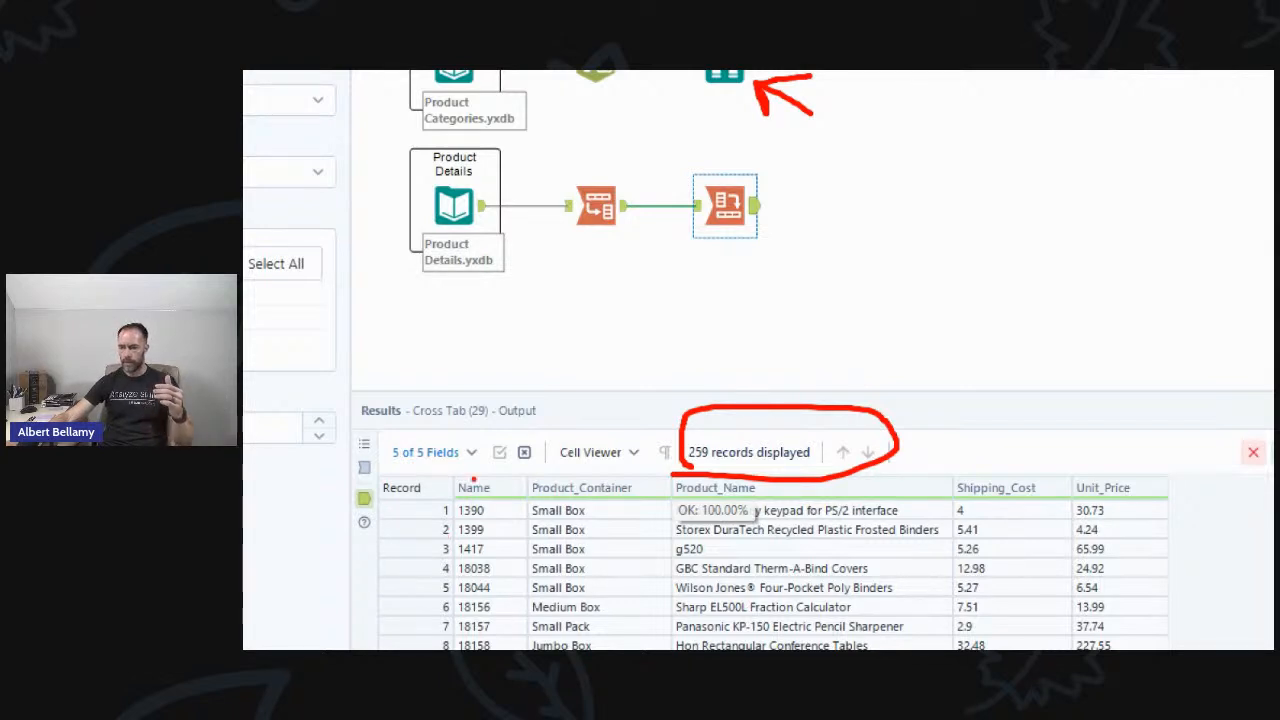
mouse_move(452, 476)
left_mouse_down()
mouse_move(446, 648)
mouse_move(536, 645)
mouse_move(540, 476)
mouse_move(454, 462)
mouse_move(442, 495)
left_mouse_up()
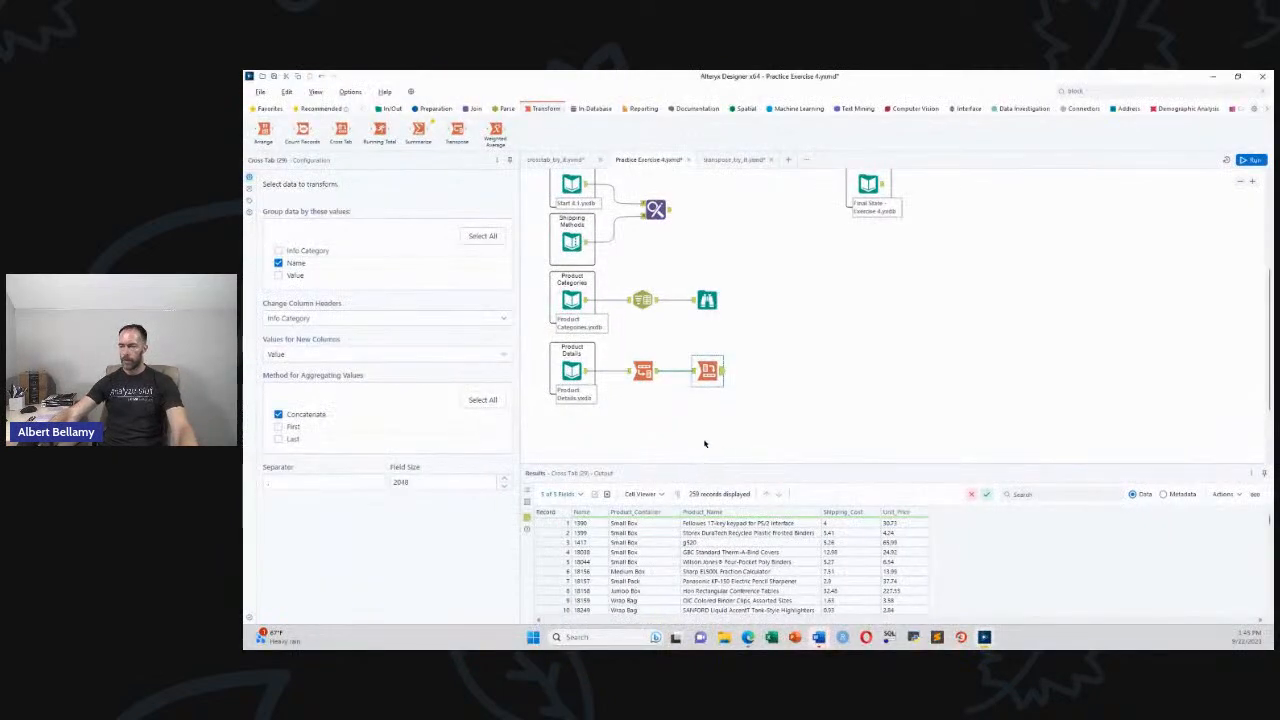
Delete the Browse step after Product Categories and review the Text To Columns and Cross Tab steps
left_click(710, 306)
key("Delete")
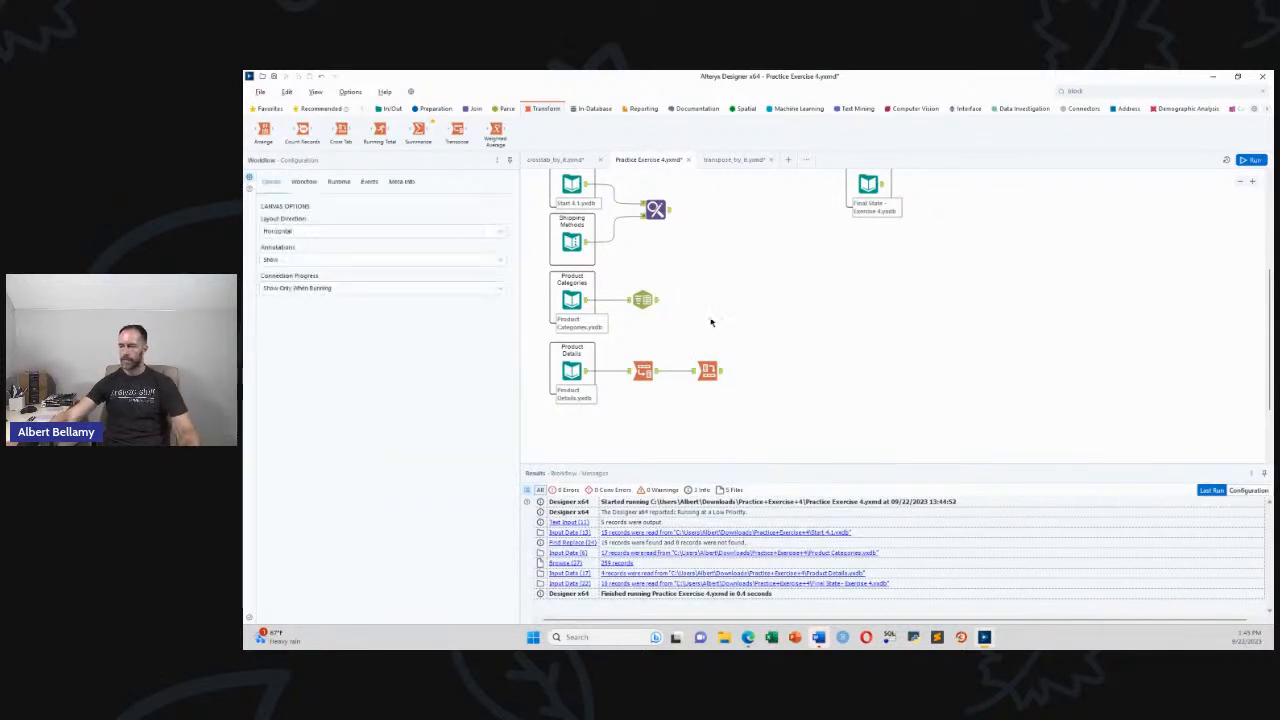
left_click(643, 300)
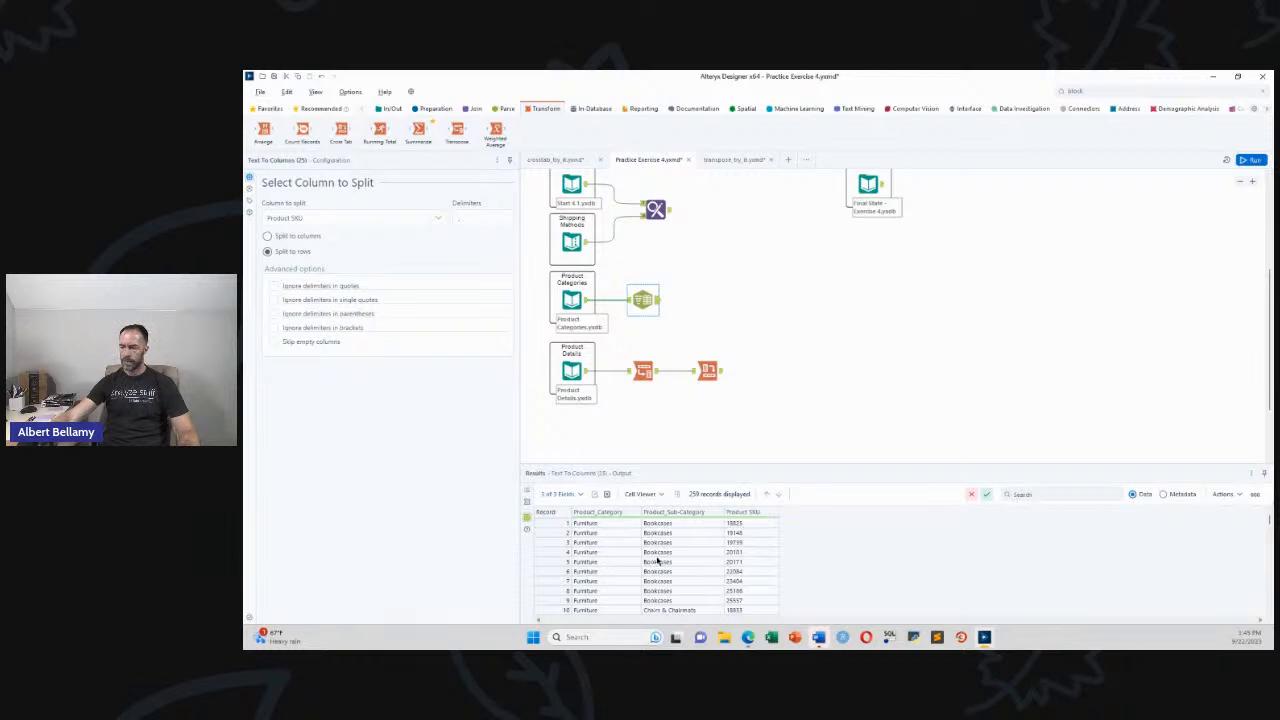
left_click(712, 372)
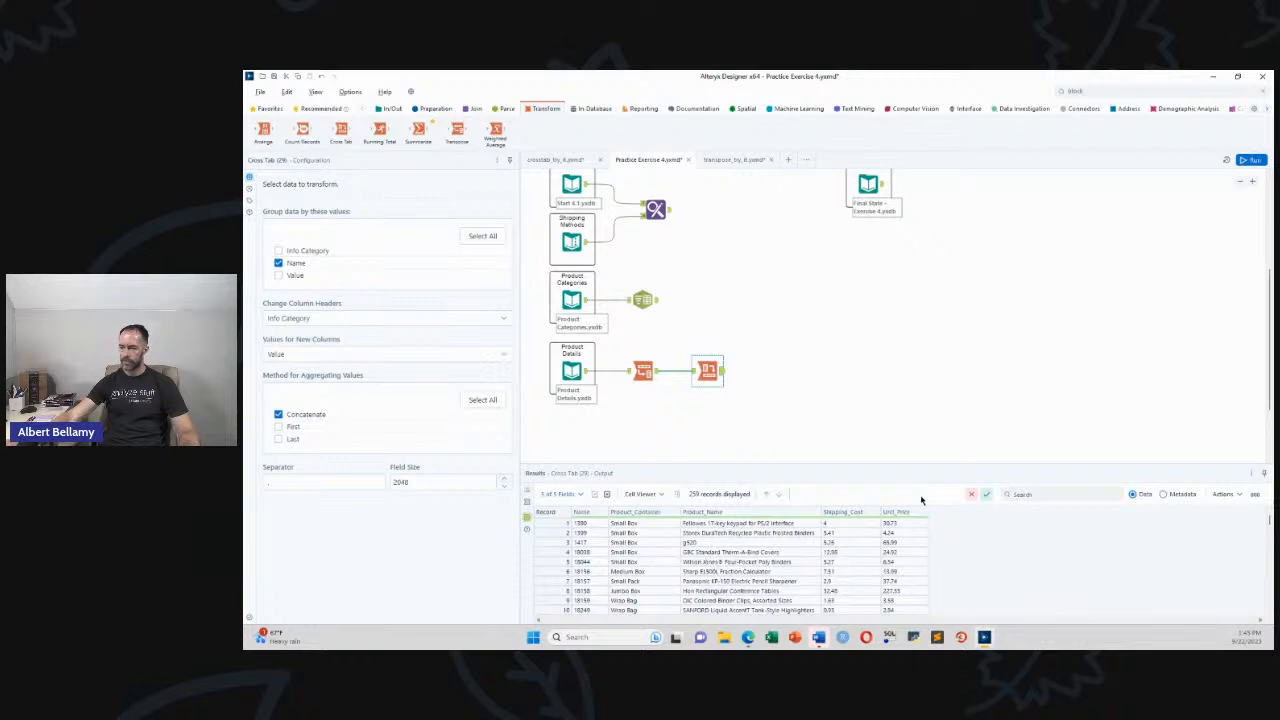
scroll(820, 461, "up", 2)
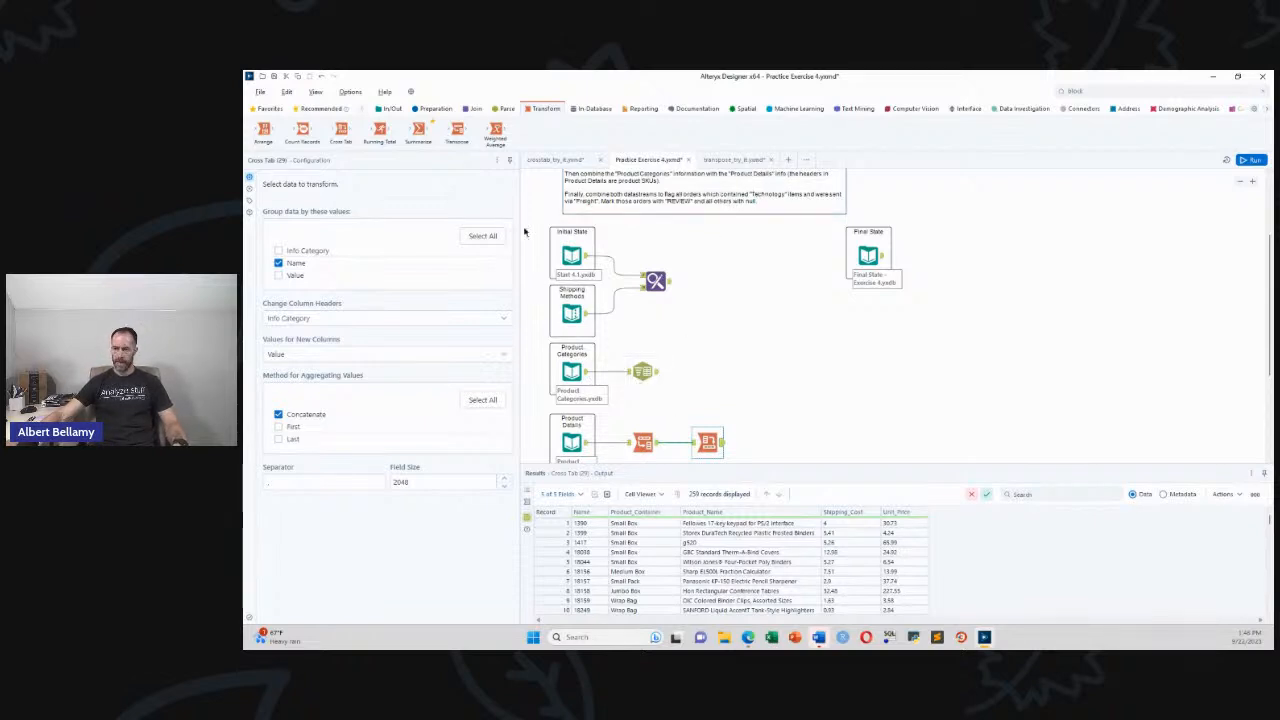
Add a Join tool and connect the Product Categories branch to it
left_click(470, 110)
left_click_drag(380, 130, 768, 425)
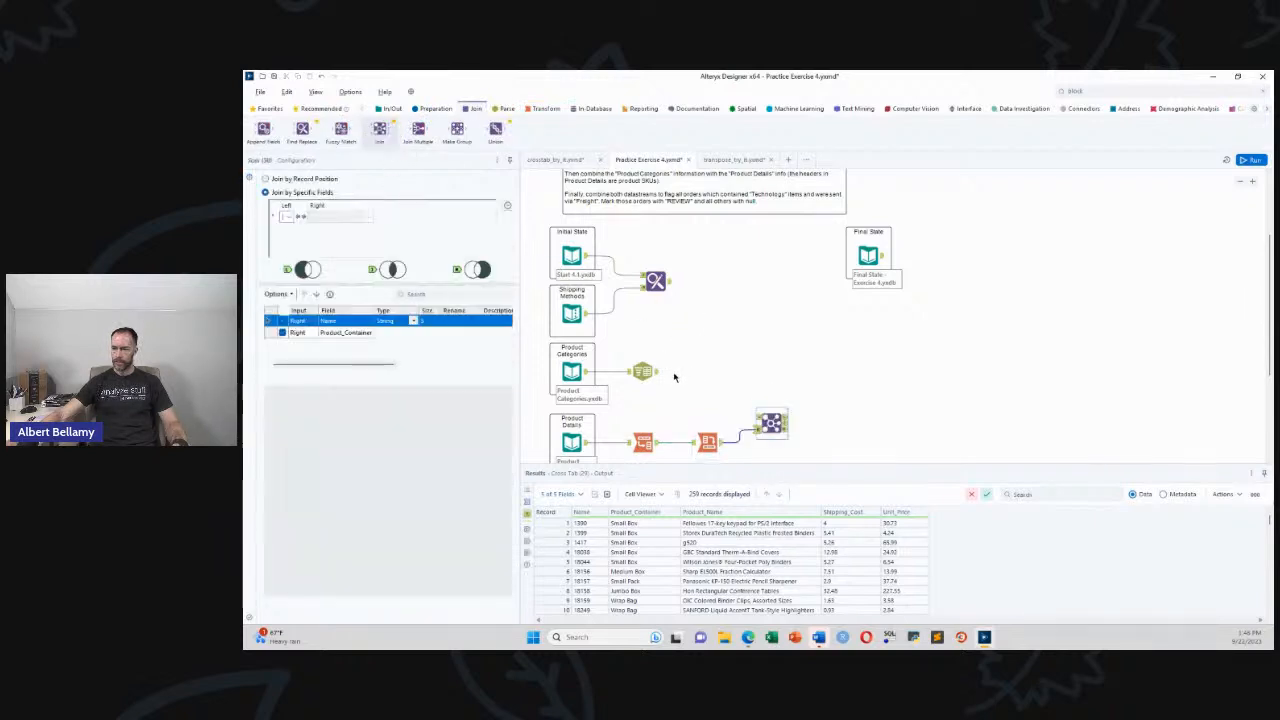
left_click_drag(661, 372, 757, 418)
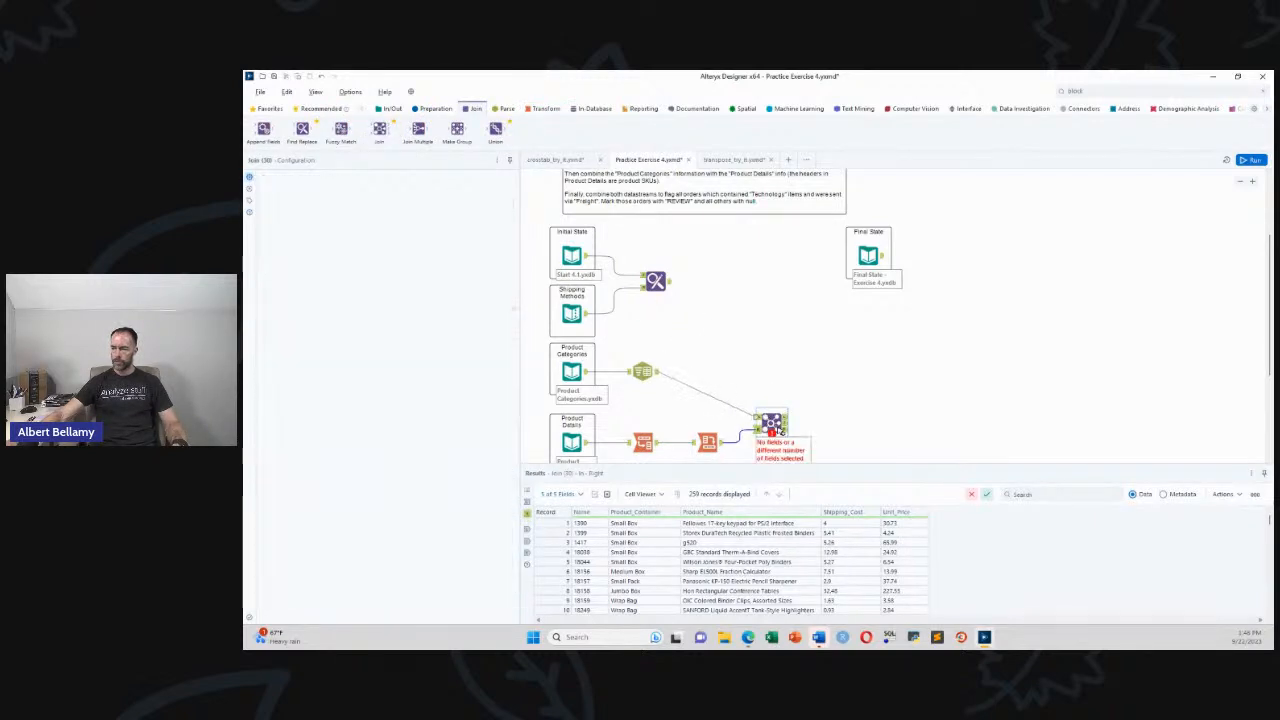
scroll(780, 427, "down", 2)
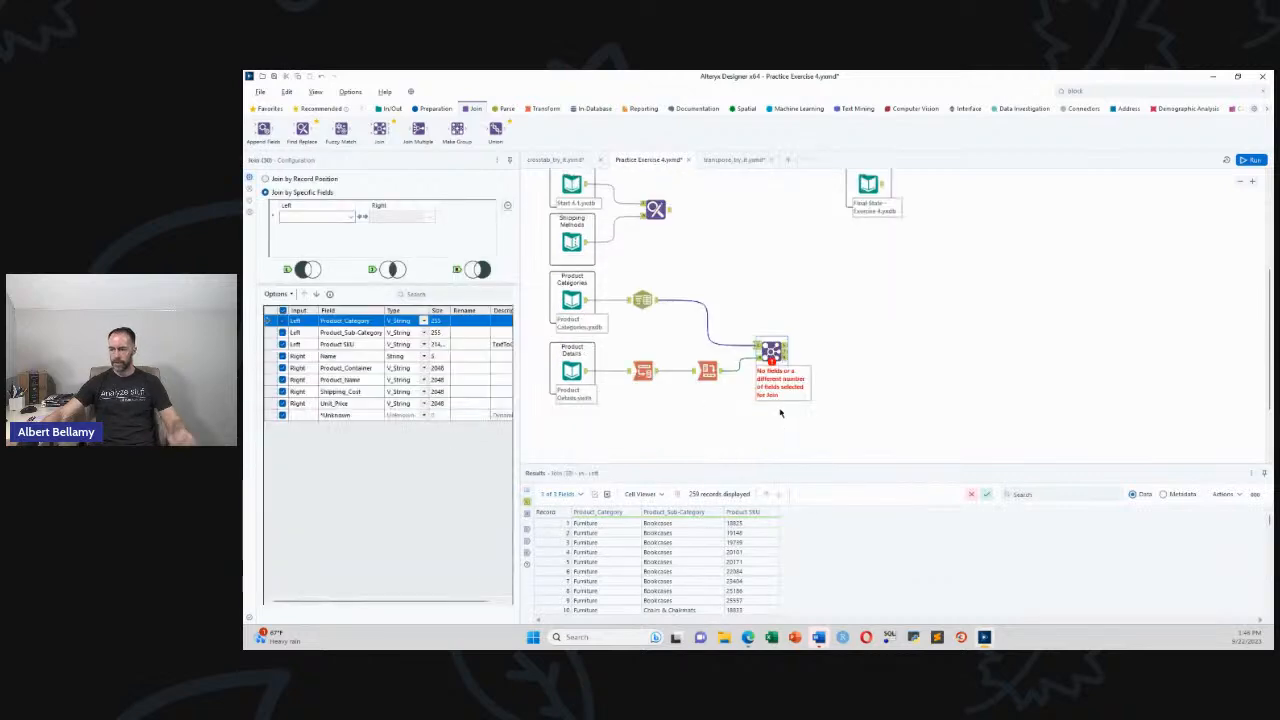
scroll(778, 407, "up", 1)
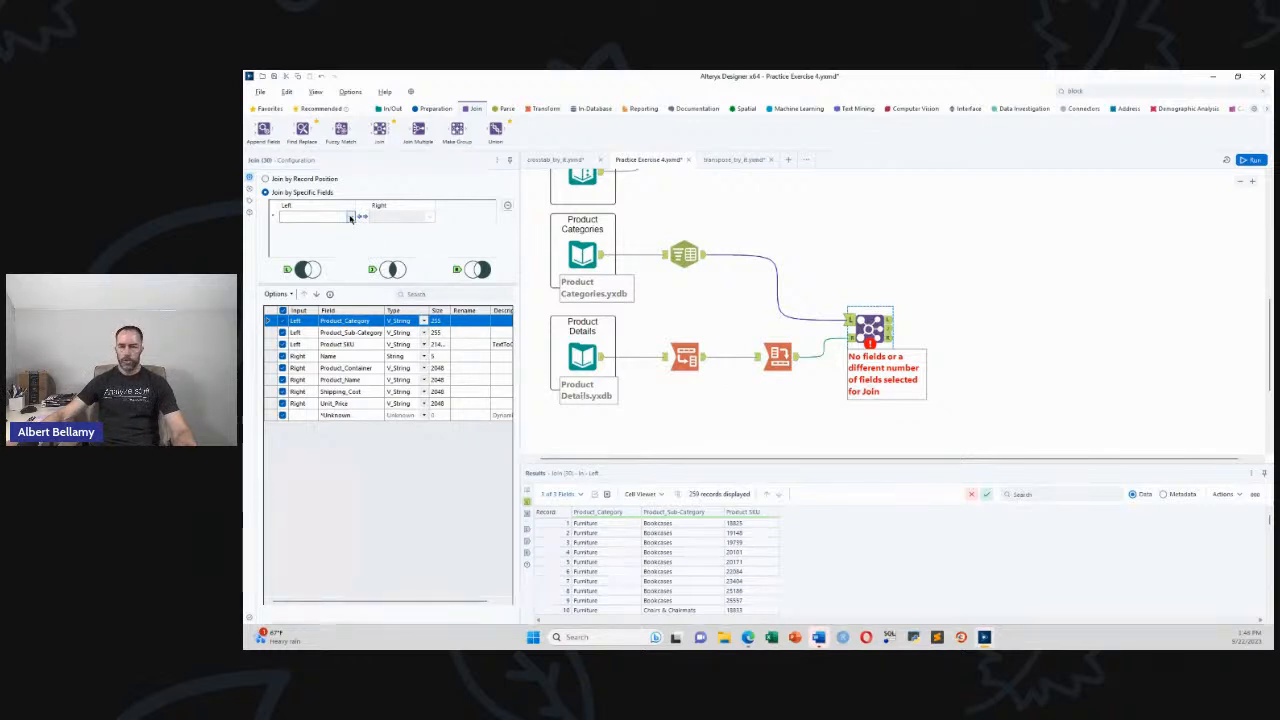
Join left Product SKU to right Name and exclude the right-side Name field from output
left_click(350, 217)
left_click(401, 232)
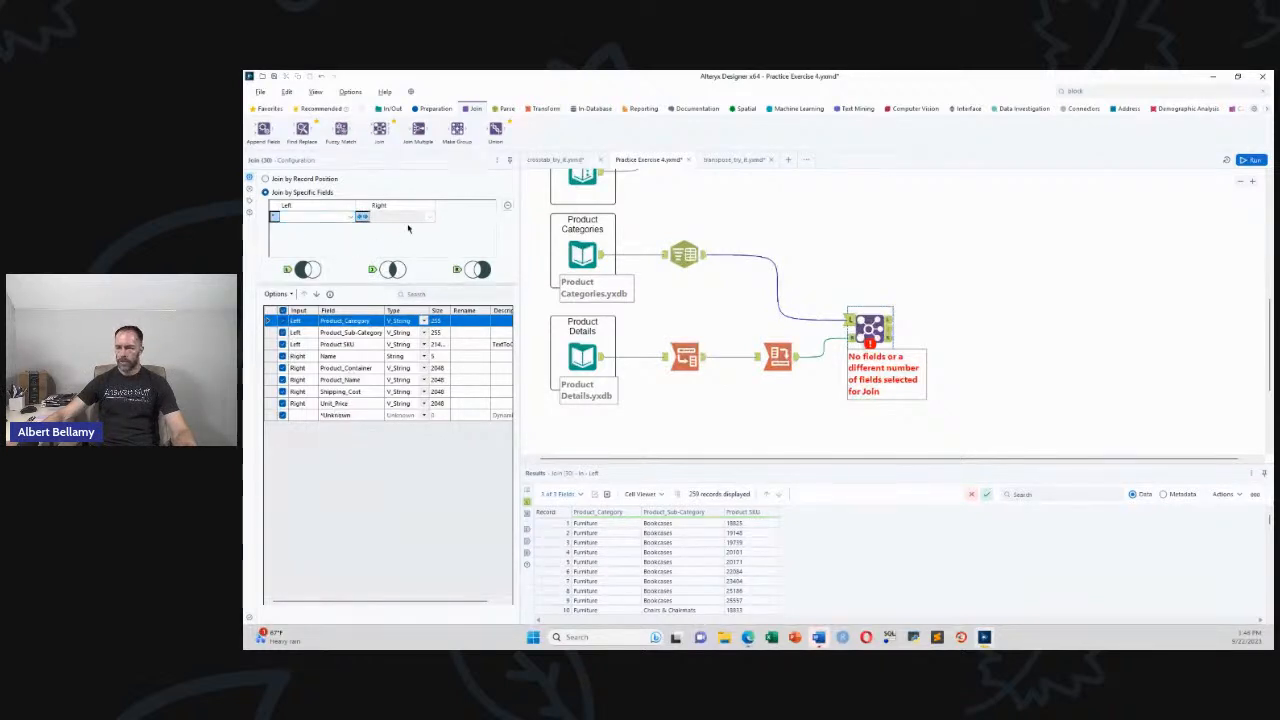
left_click(352, 217)
left_click(320, 245)
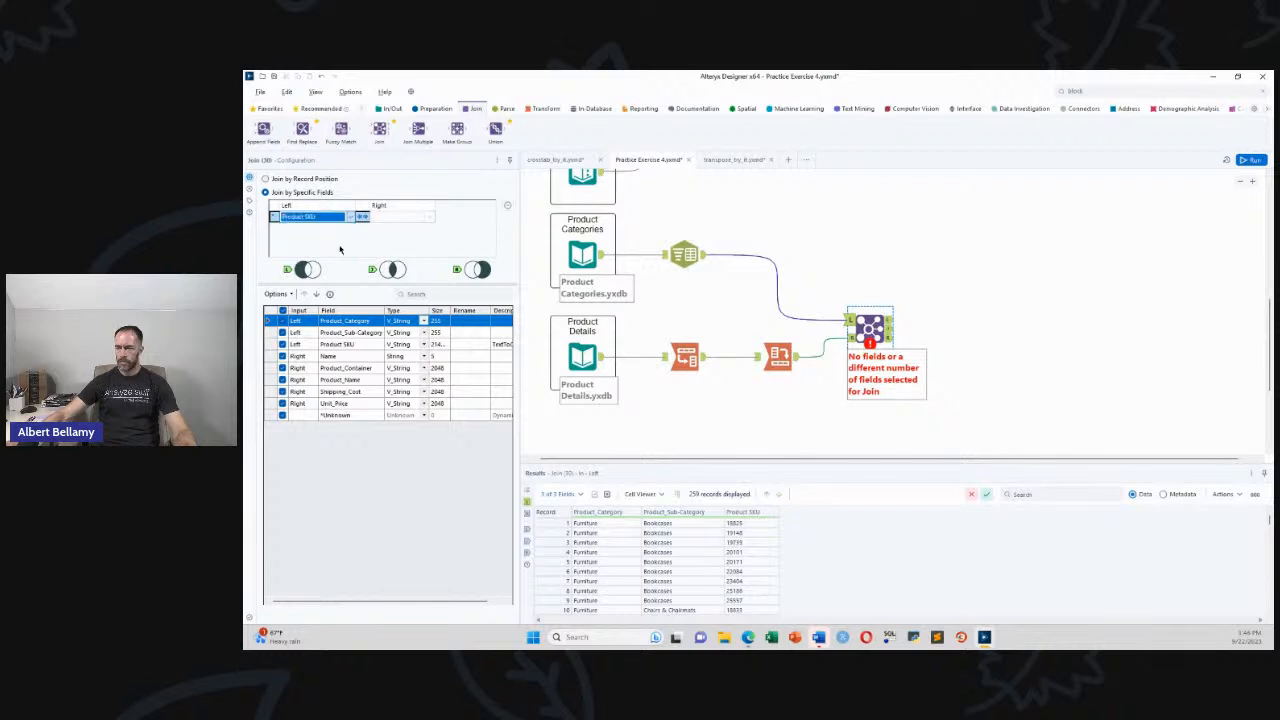
left_click(422, 216)
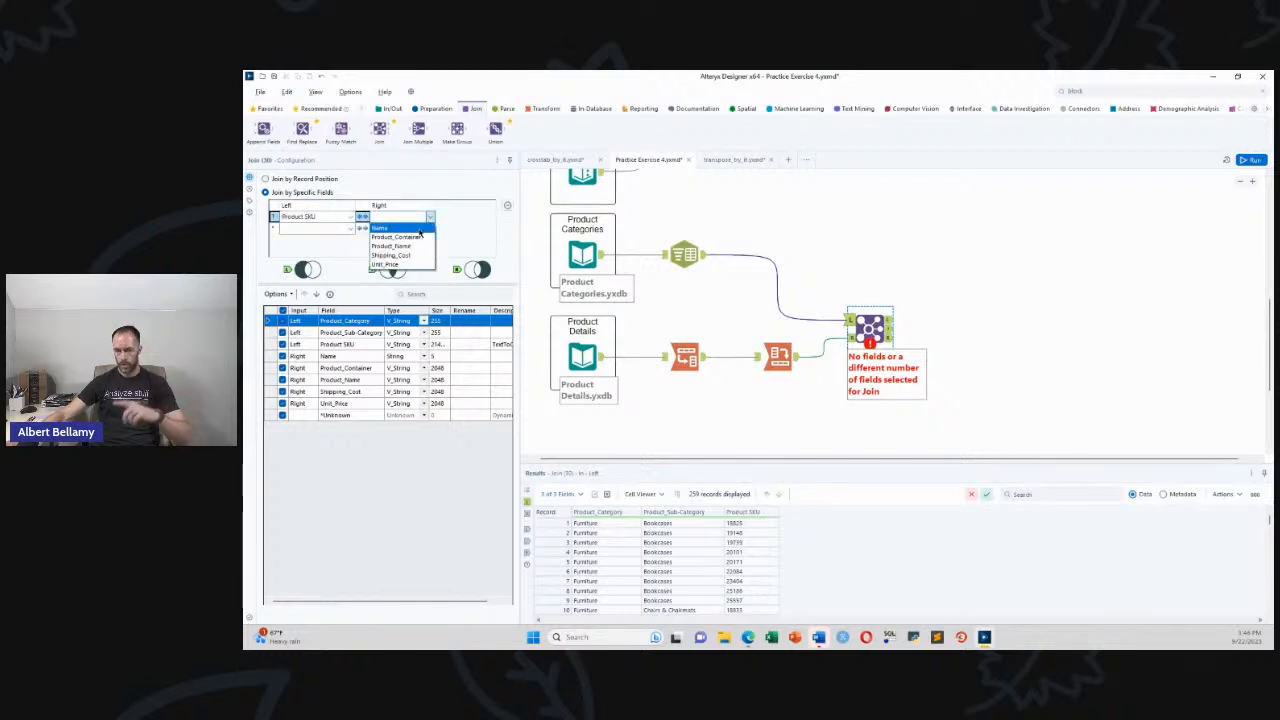
left_click(419, 229)
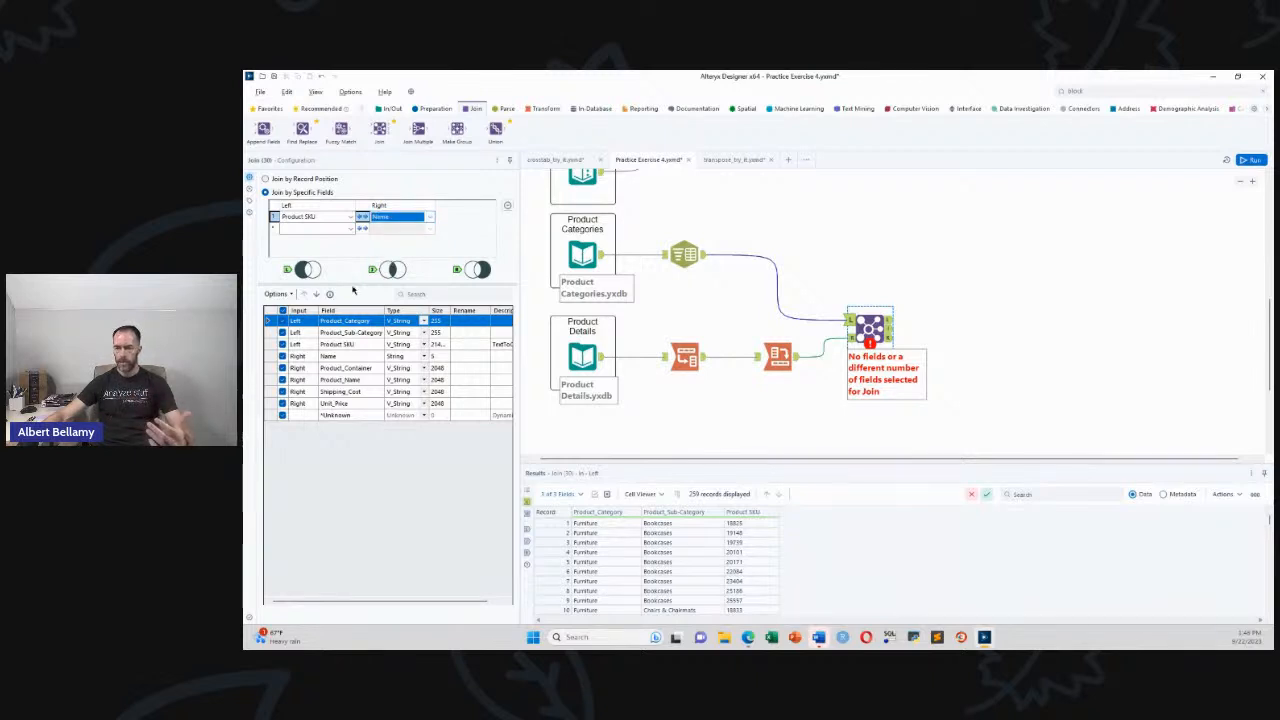
left_click(283, 356)
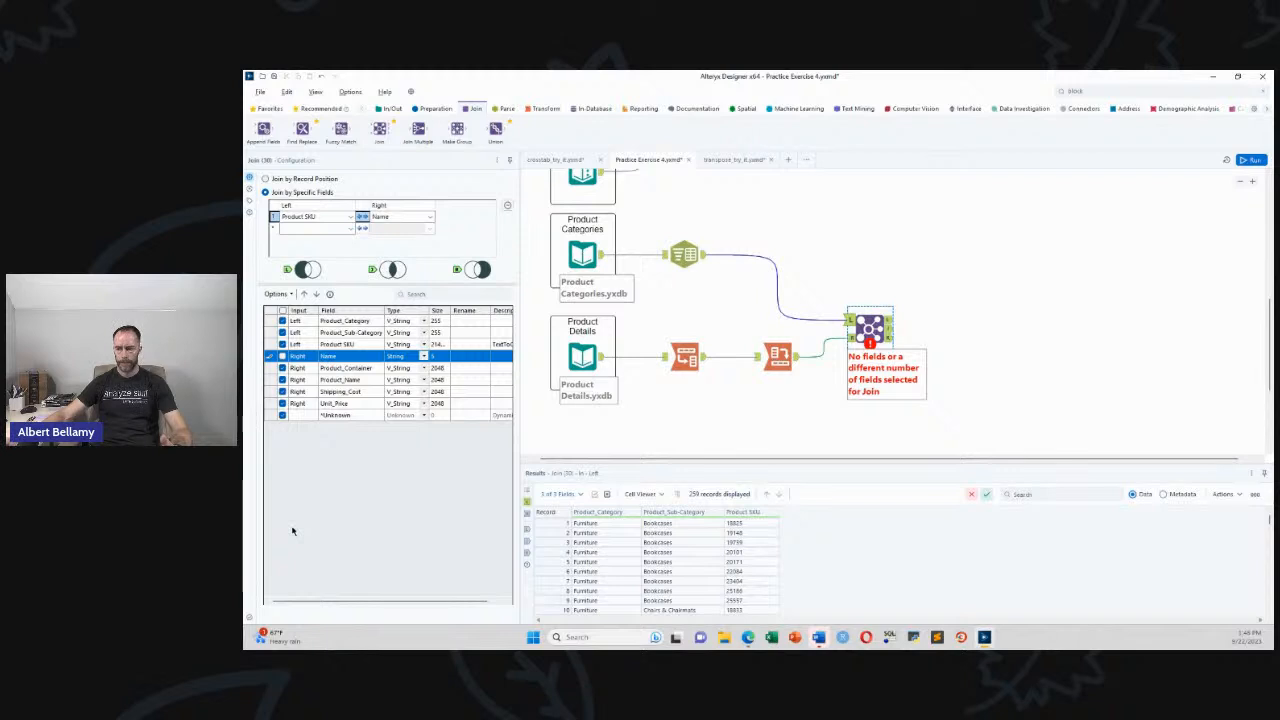
scroll(870, 340, "up", 5)
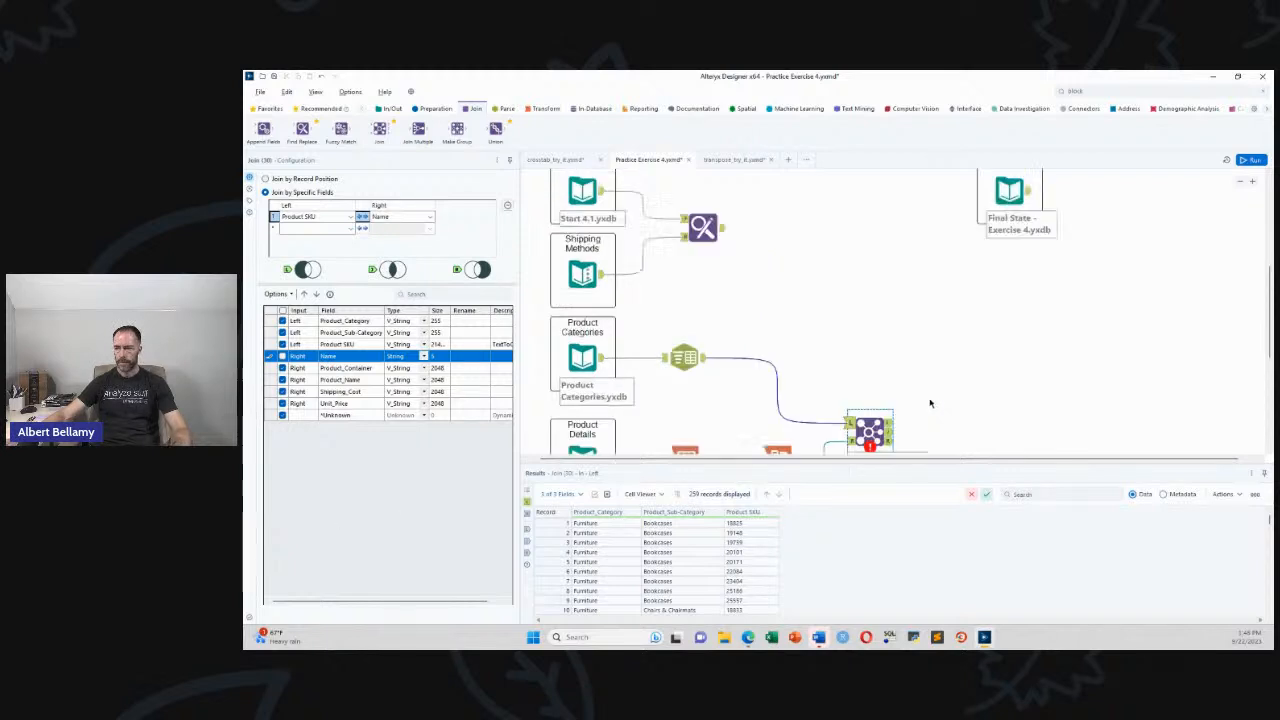
Check the Final State data, drop Shipping_Cost and Unit_Price from the Join, and run
left_click(1010, 397)
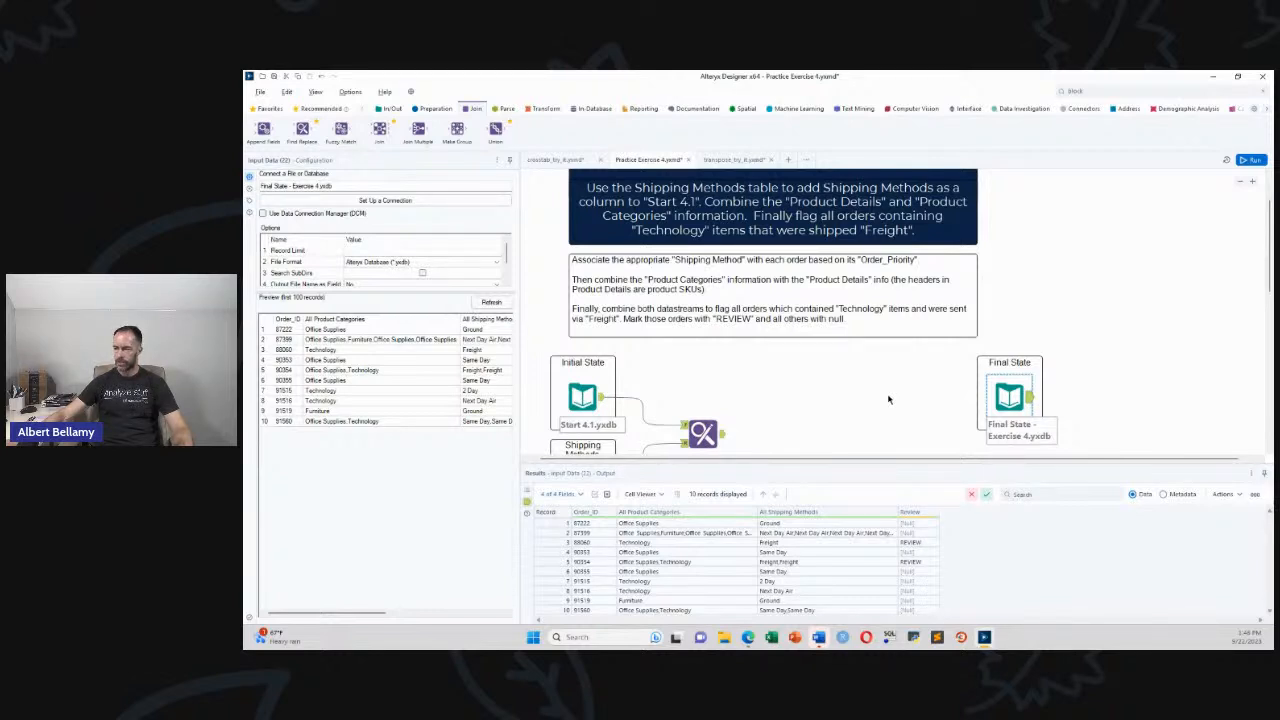
scroll(888, 399, "down", 5)
left_click(870, 328)
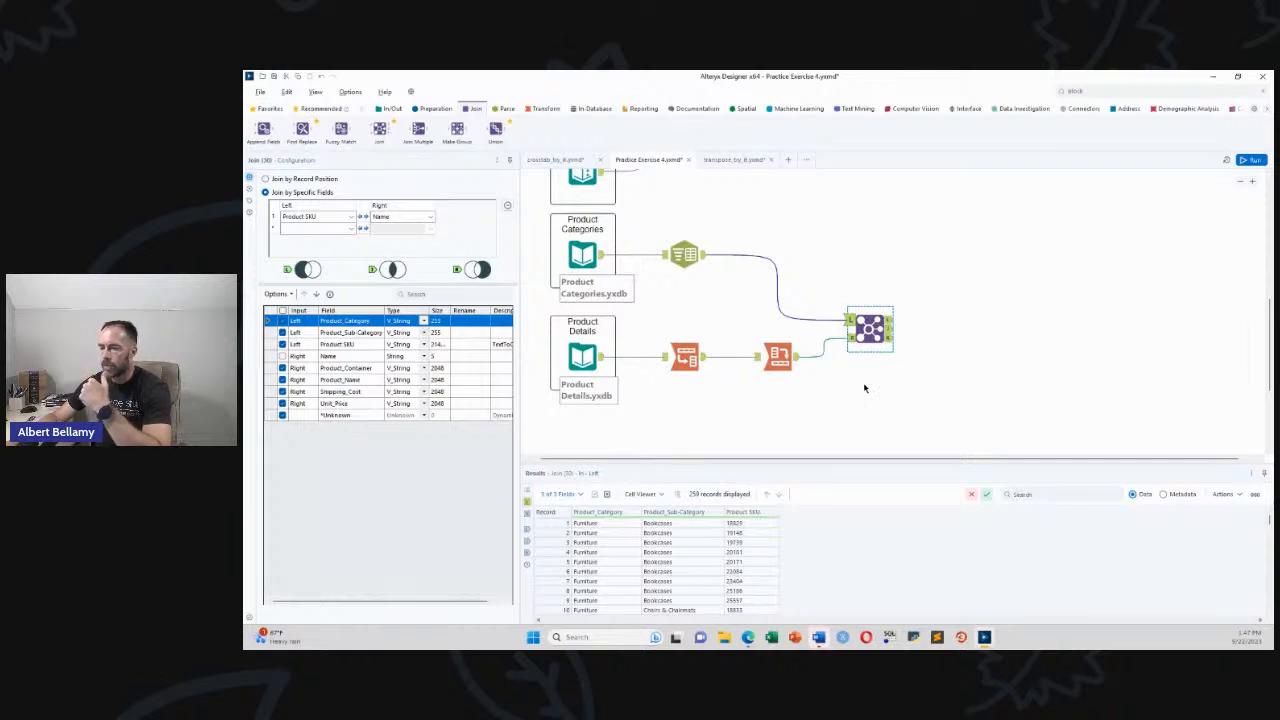
left_click(282, 392)
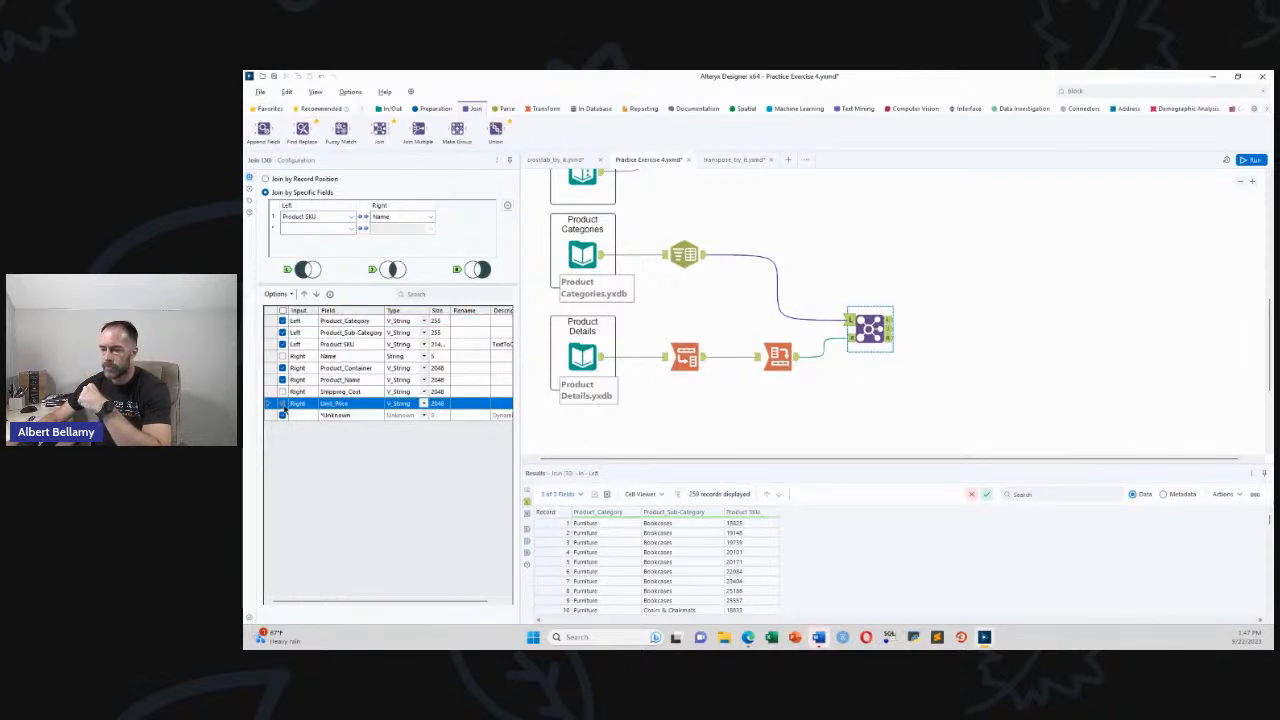
left_click(643, 422)
key("ctrl+r")
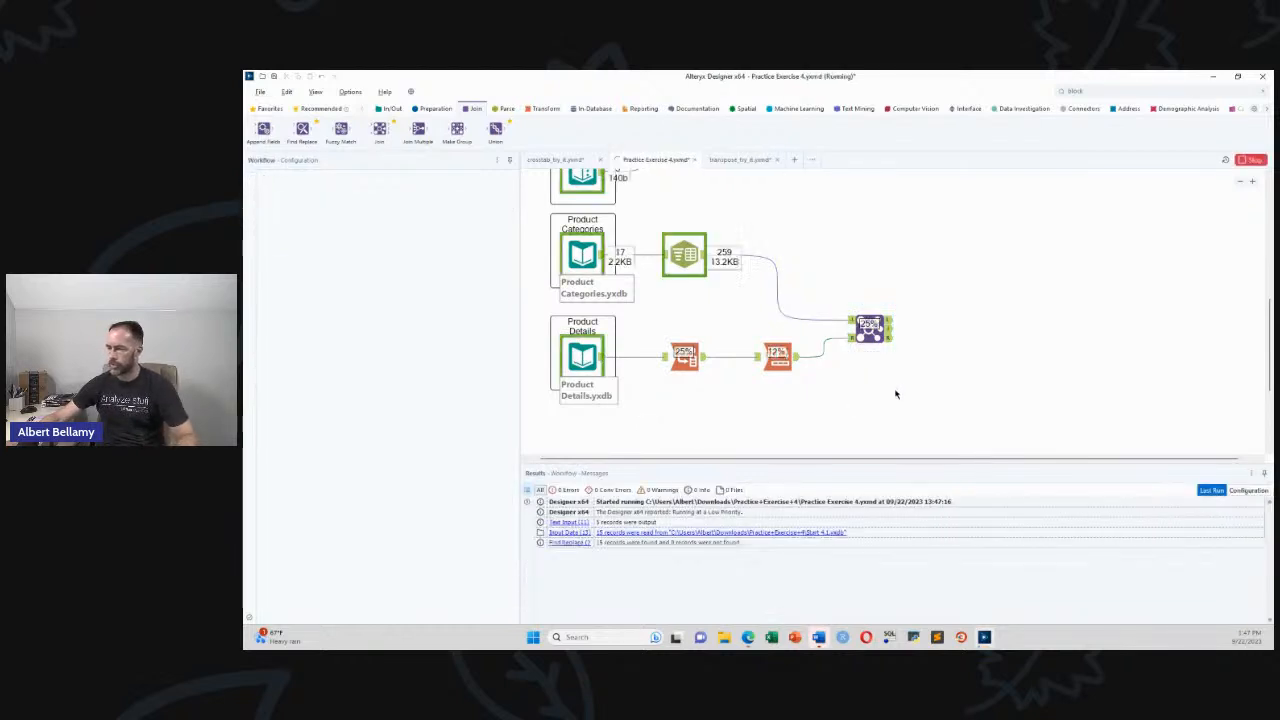
Review the Join's run messages and its 259 joined records with category and product fields
left_click(847, 377)
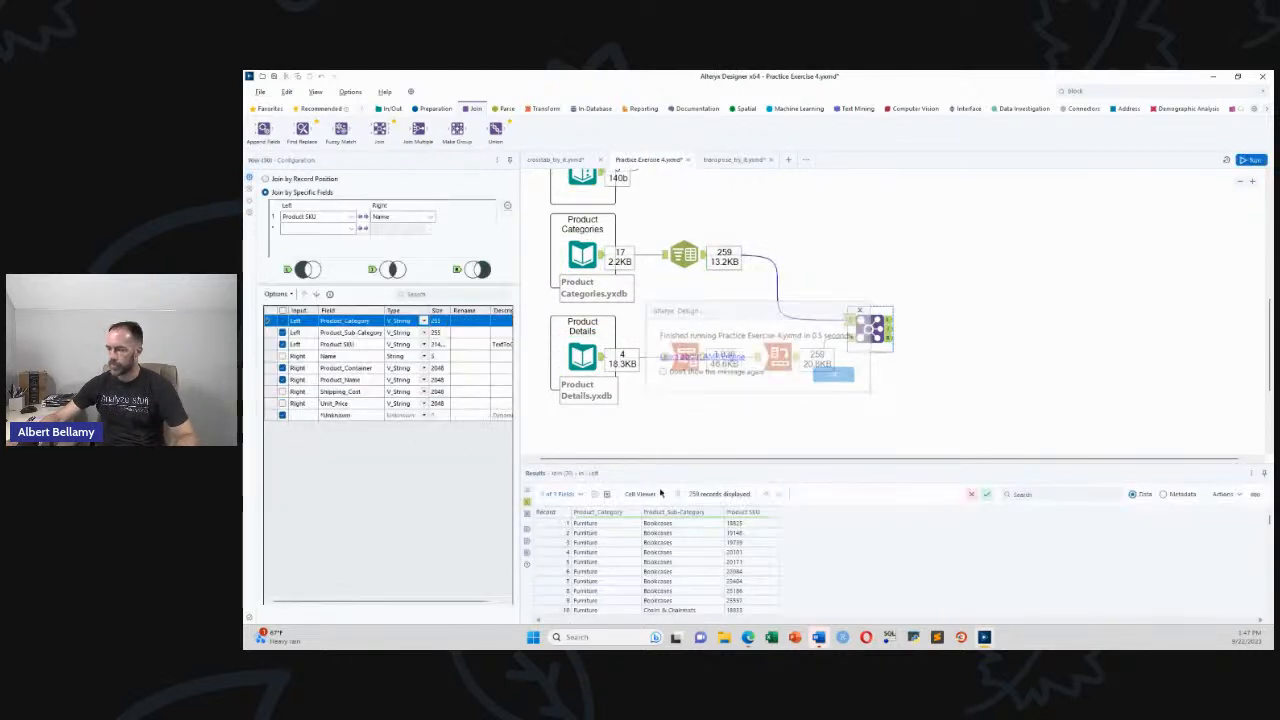
left_click(527, 491)
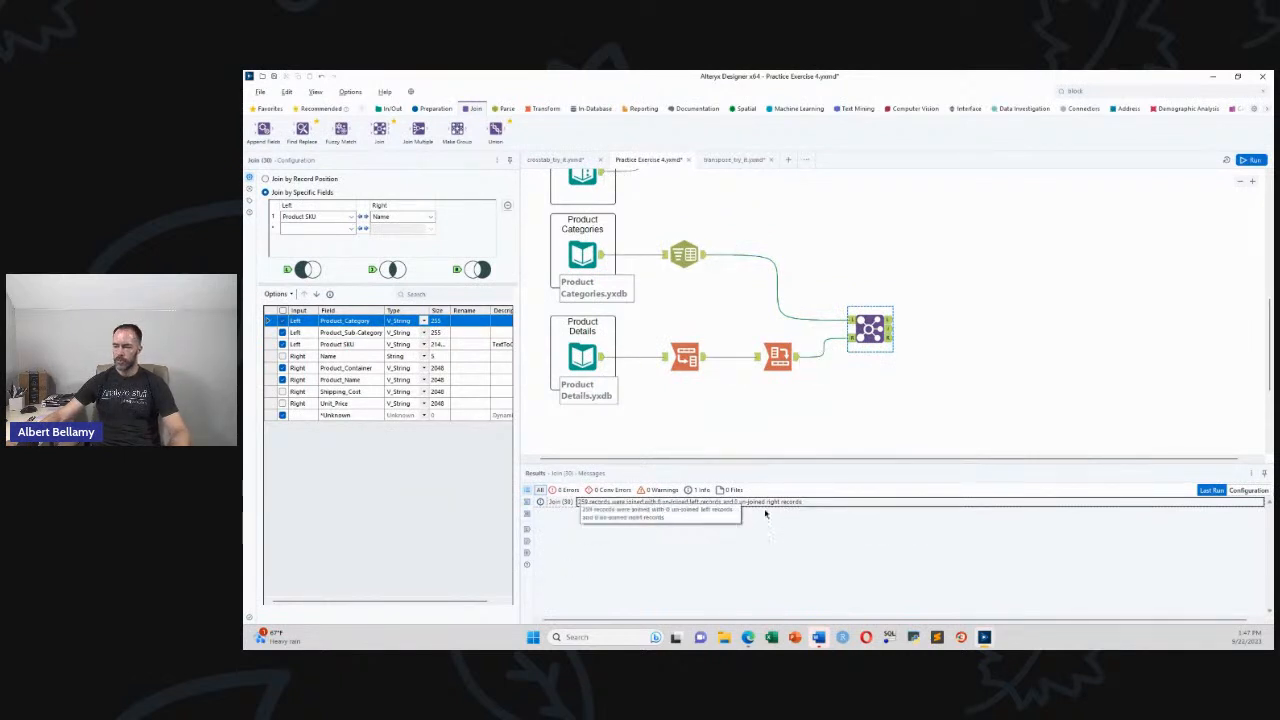
left_click(891, 330)
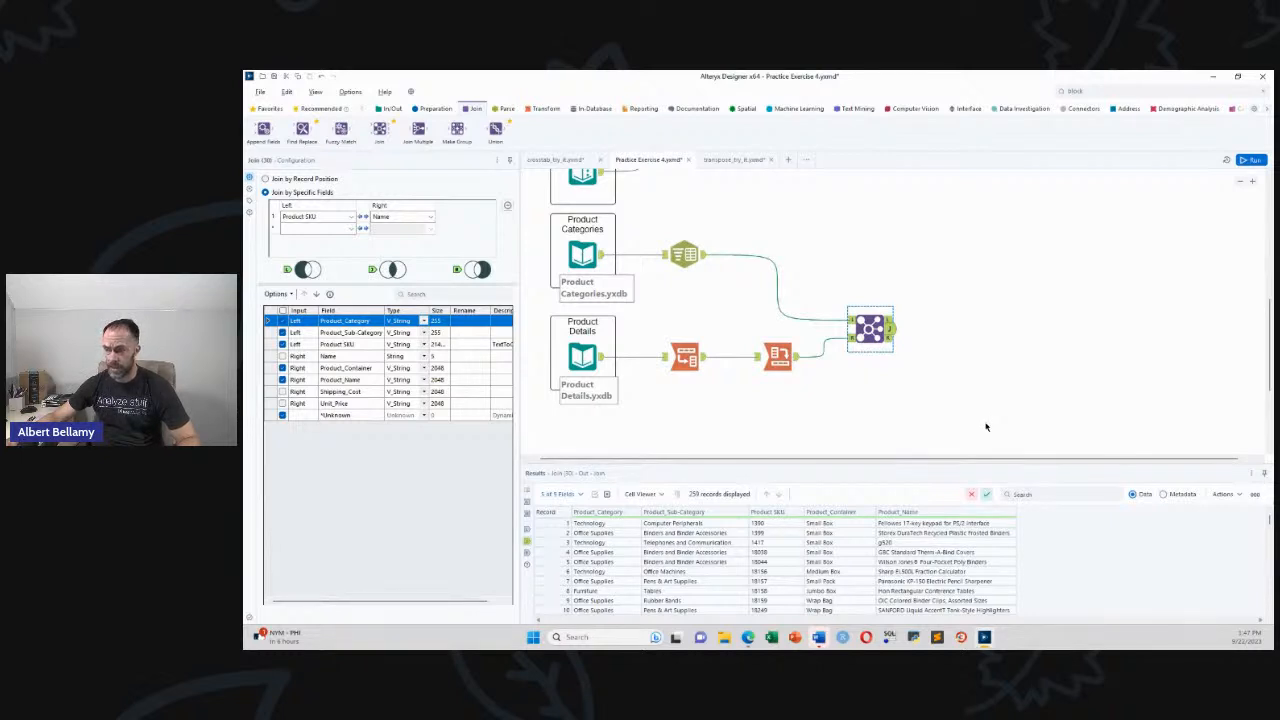
scroll(985, 427, "up", 5)
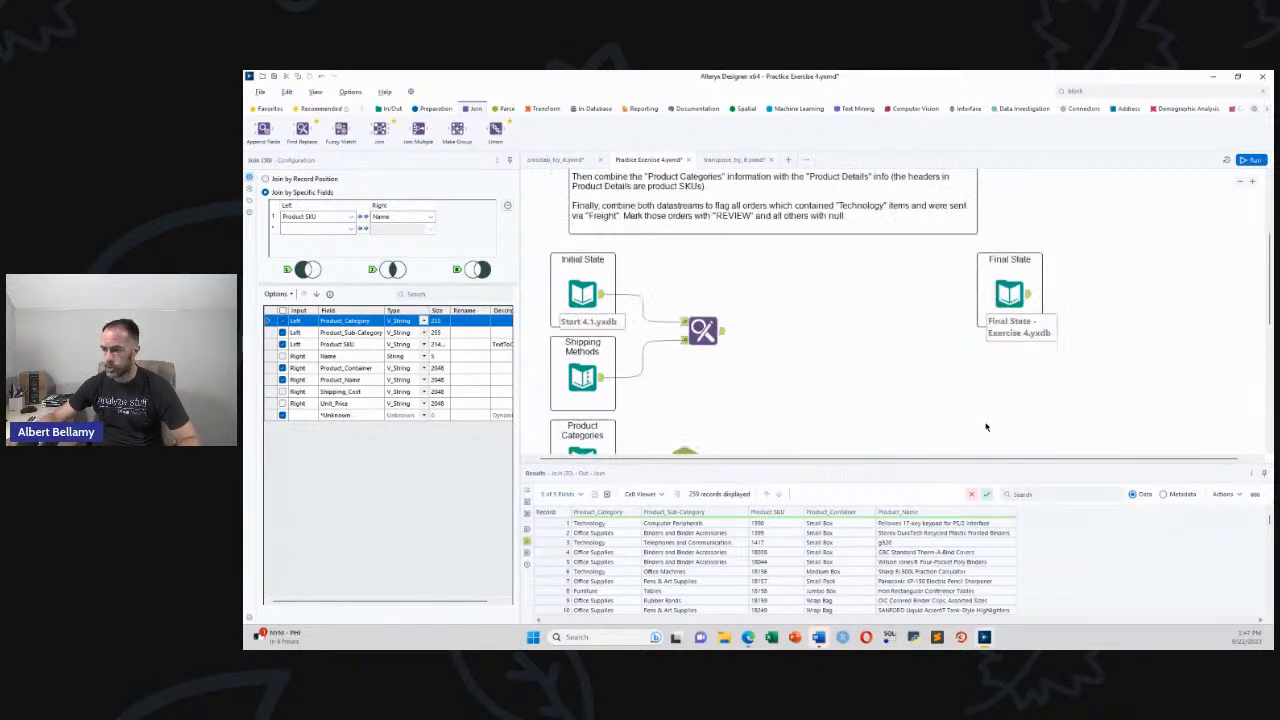
left_click(720, 334)
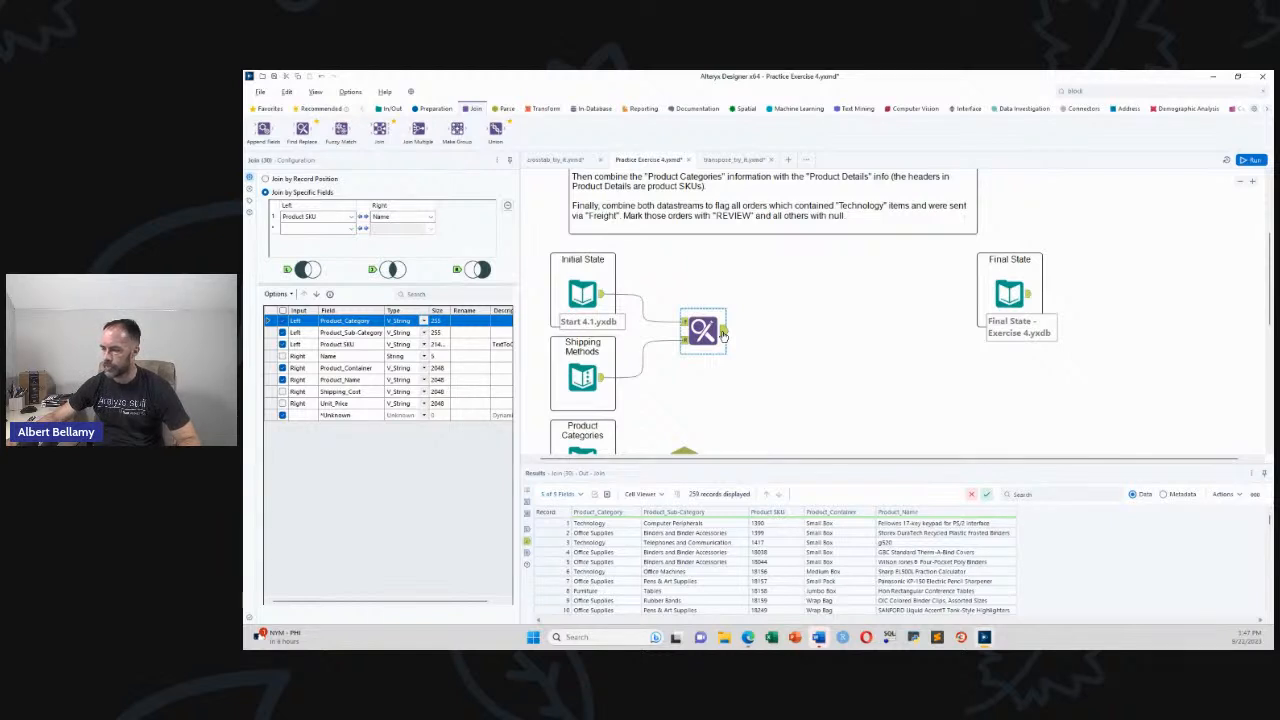
left_click(721, 333)
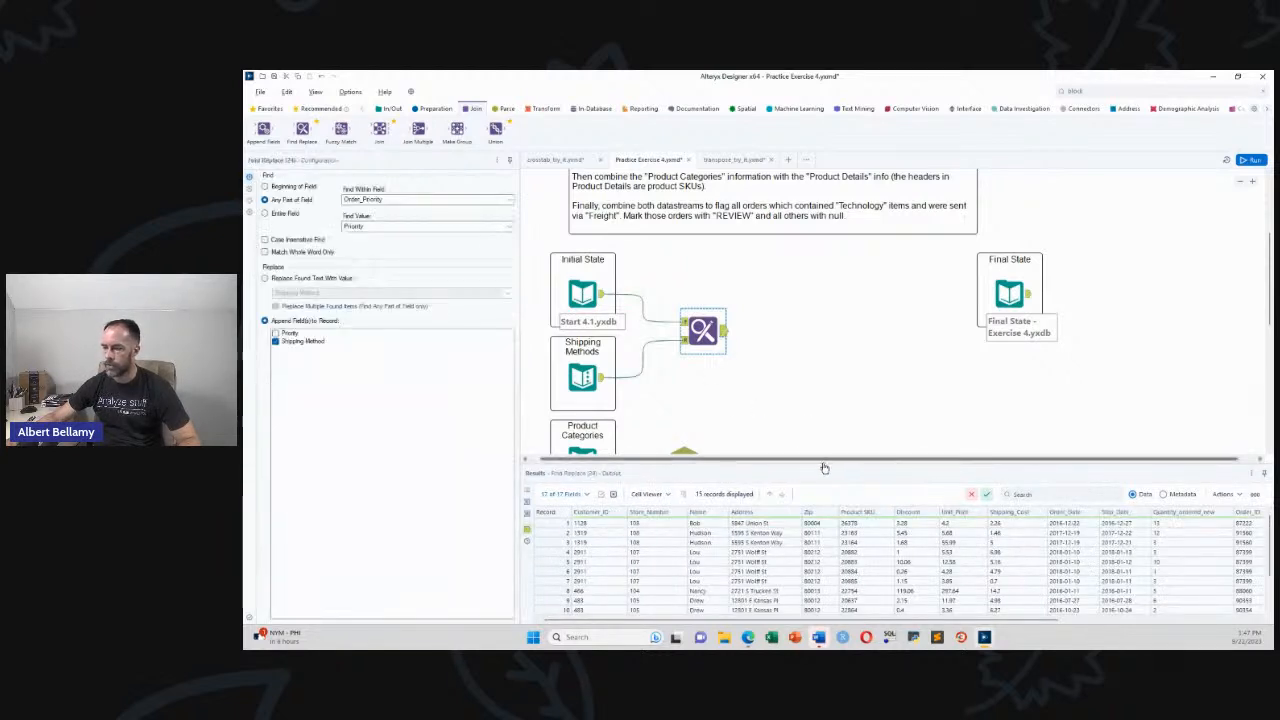
left_click_drag(678, 624, 768, 624)
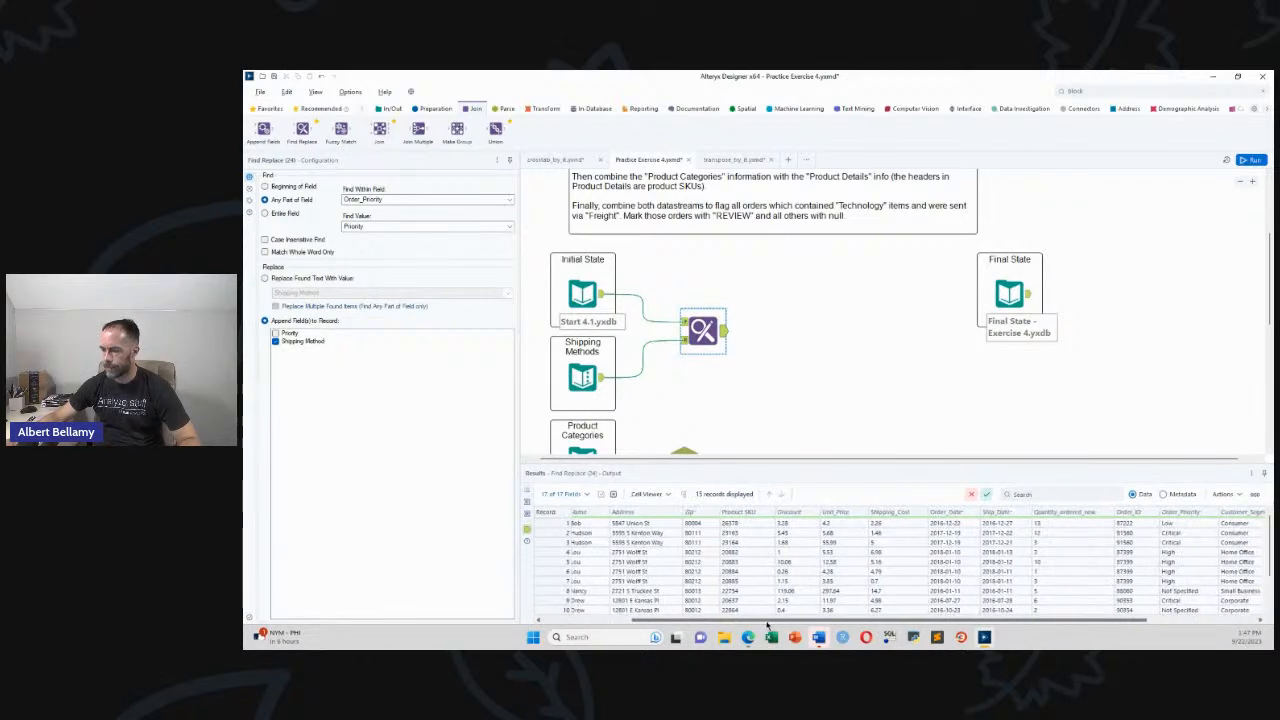
left_click_drag(768, 624, 651, 627)
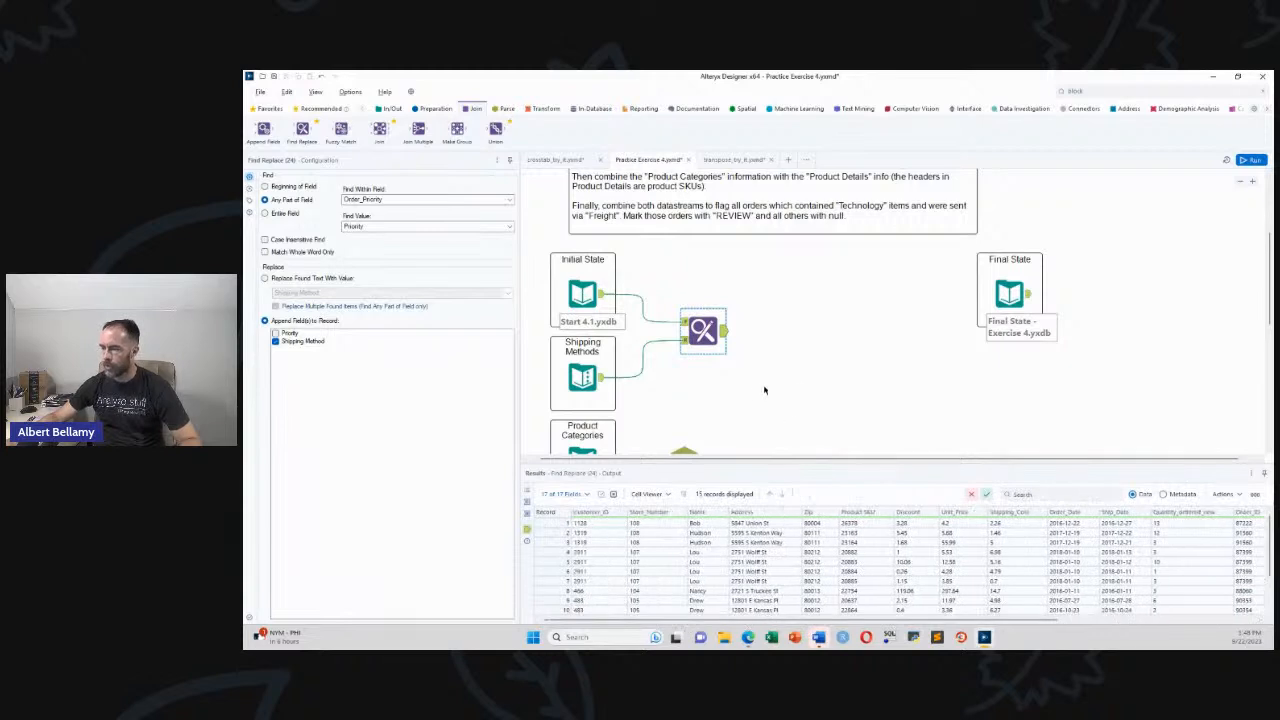
scroll(805, 400, "down", 4)
scroll(840, 410, "up", 2)
left_click(870, 432)
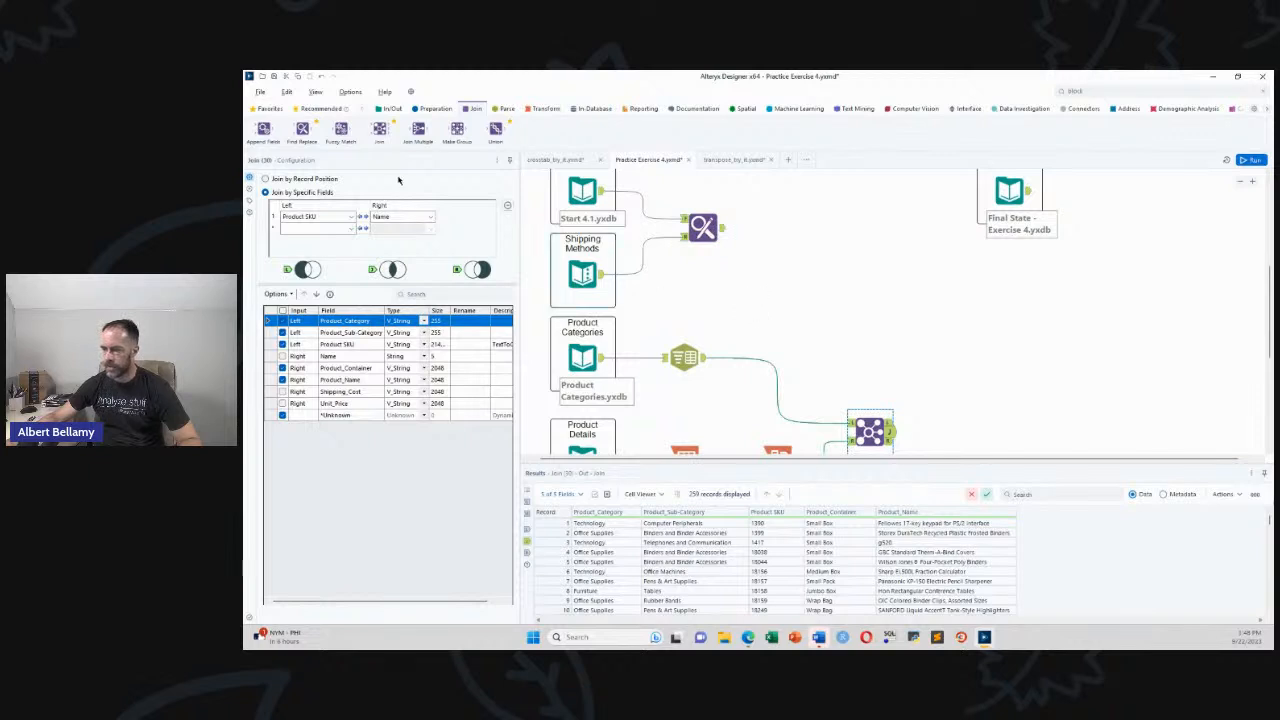
Add a second Join fed by the Find Replace output and the product Join output
left_click_drag(379, 128, 1000, 346)
left_click_drag(724, 230, 979, 341)
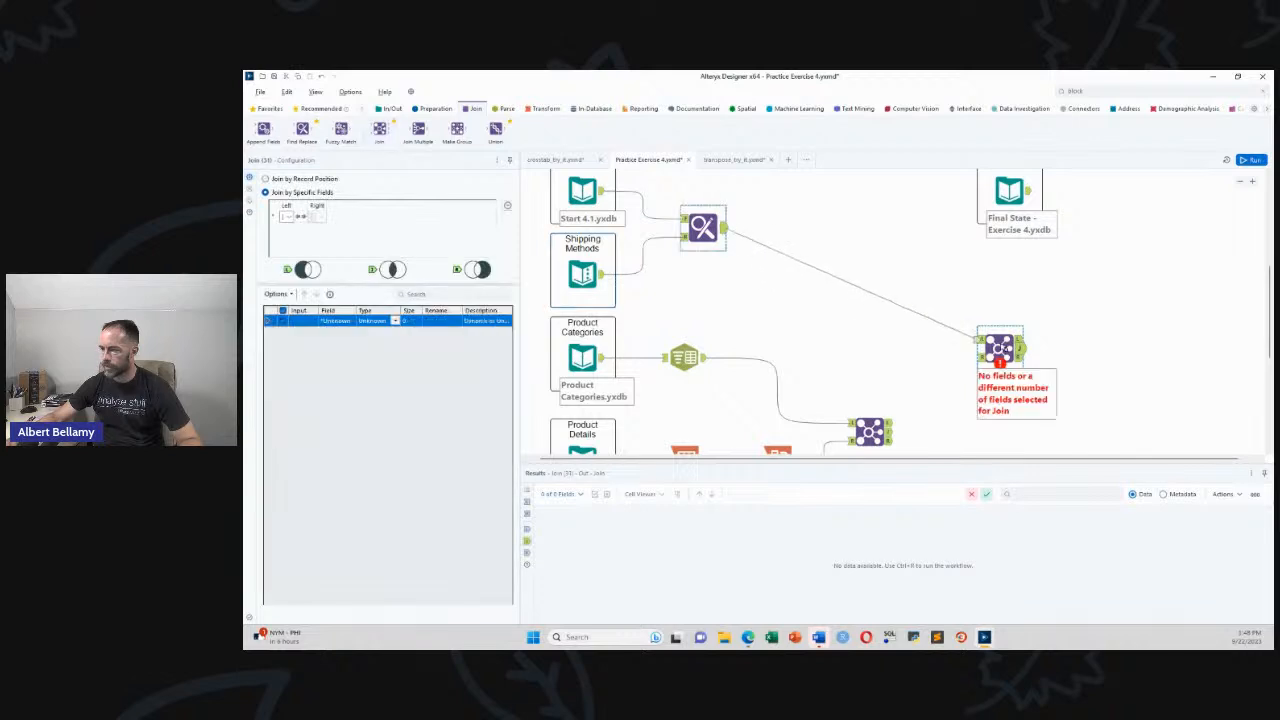
left_click(937, 417)
left_click_drag(887, 432, 992, 364)
left_click(1000, 350)
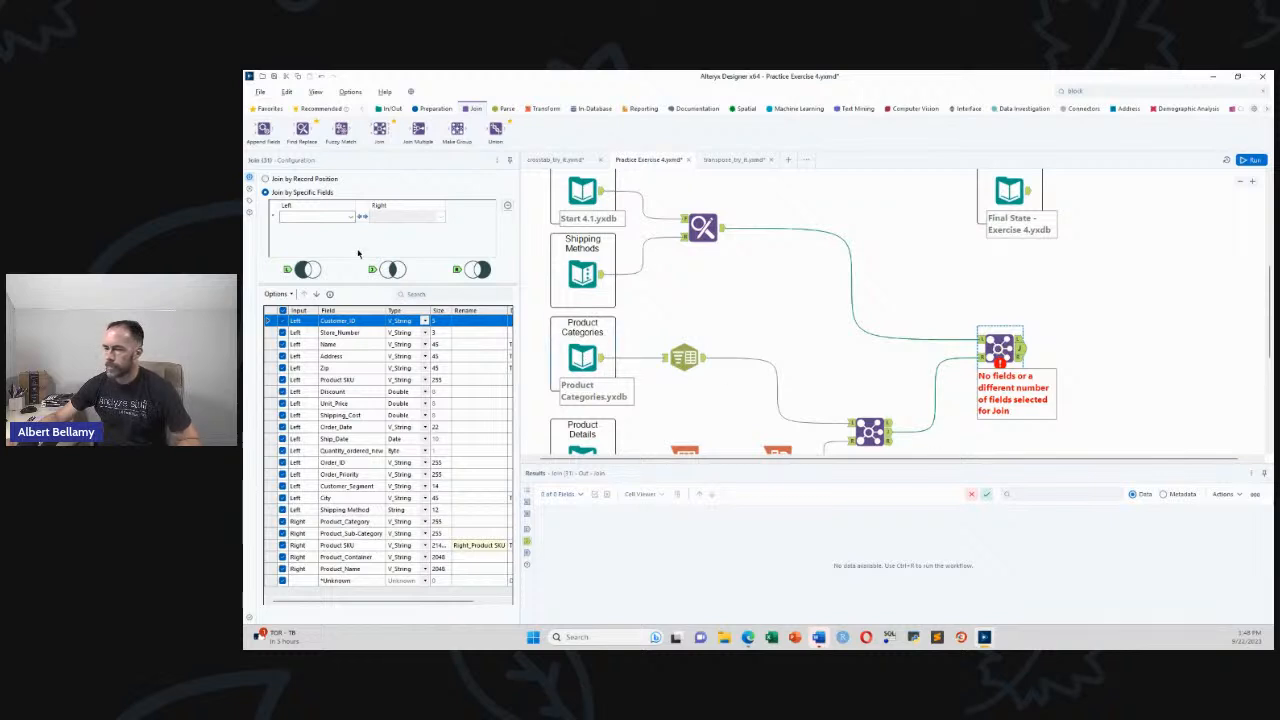
Join on Product SKU, deselect all fields, then keep Shipping_Method and Product_Category
left_click(349, 217)
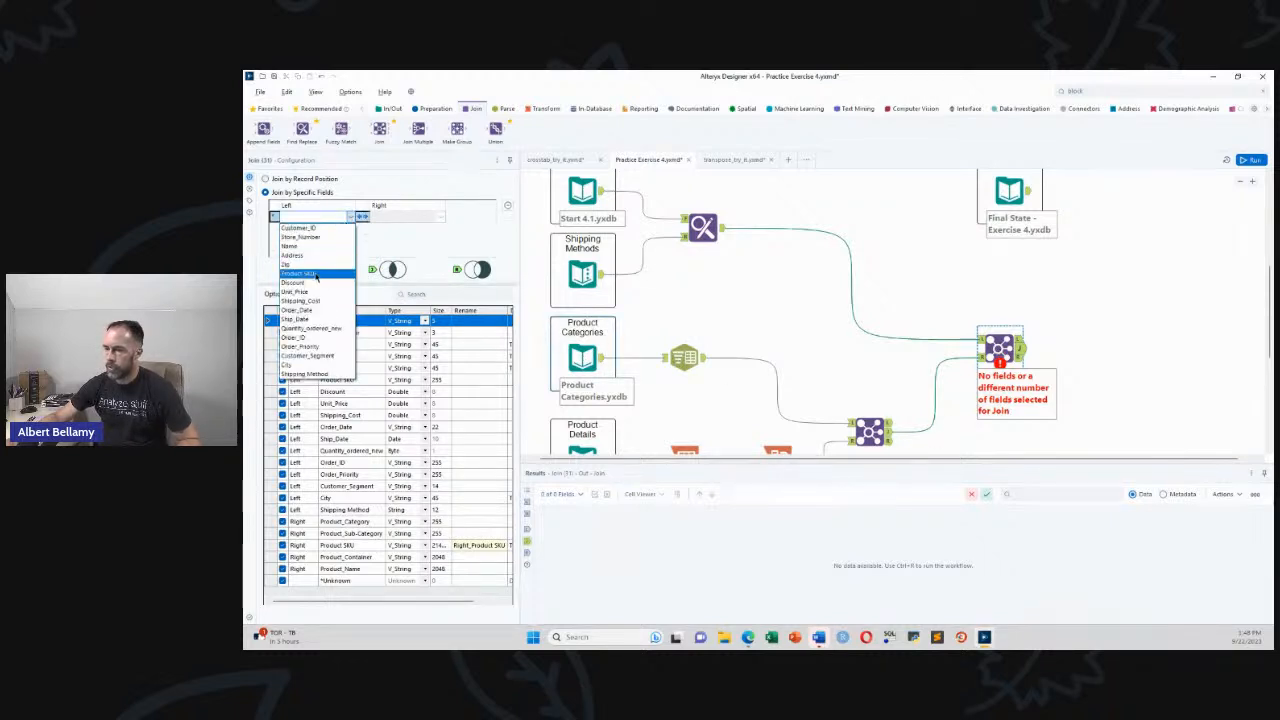
left_click(298, 273)
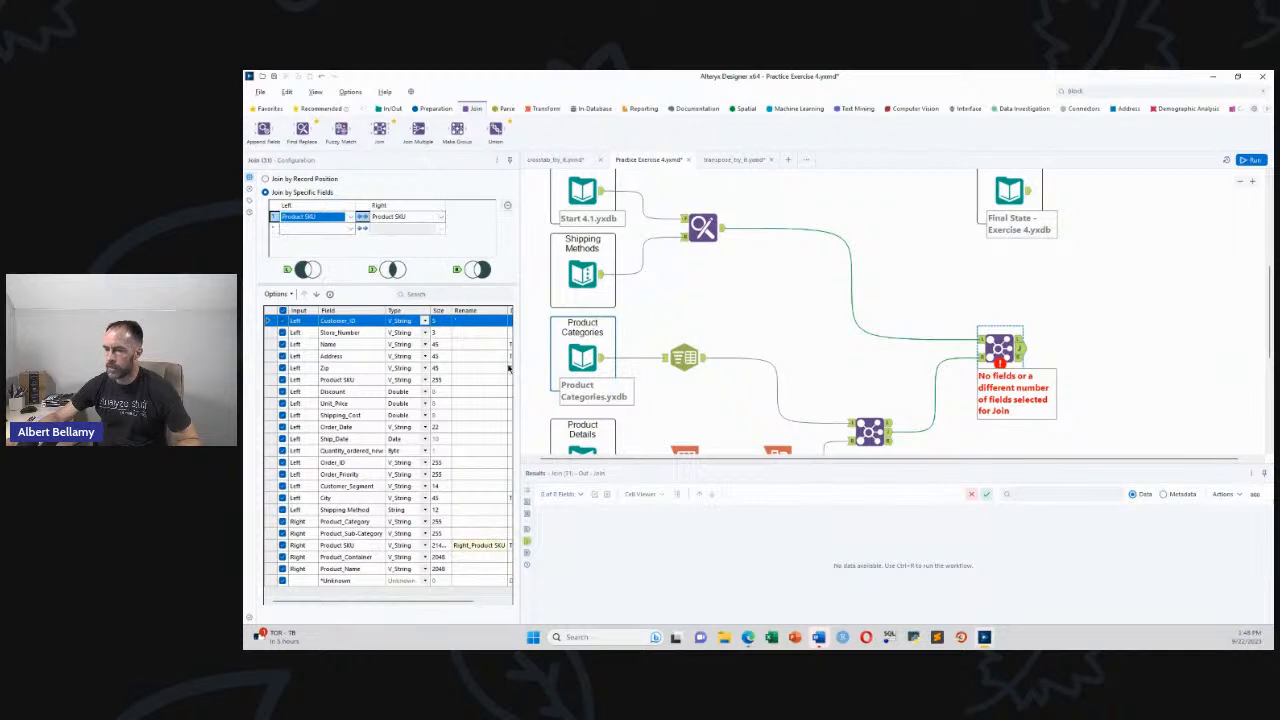
left_click(280, 295)
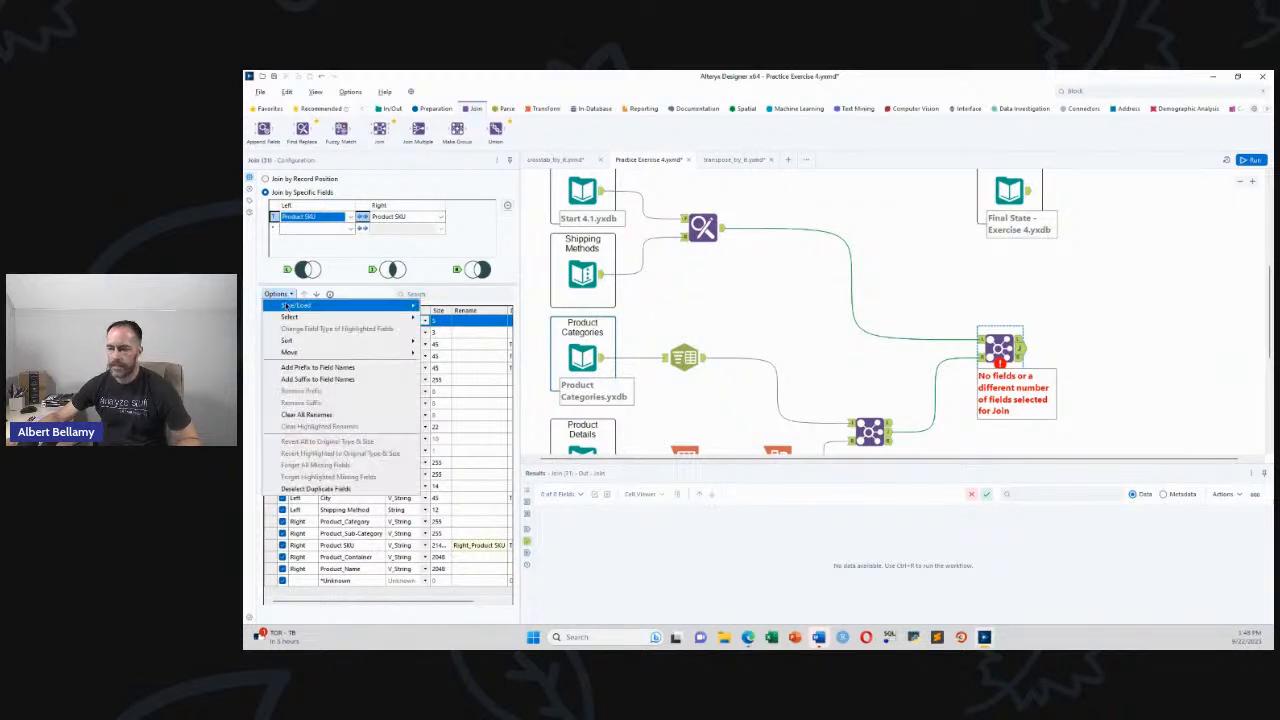
mouse_move(295, 318)
left_click(457, 331)
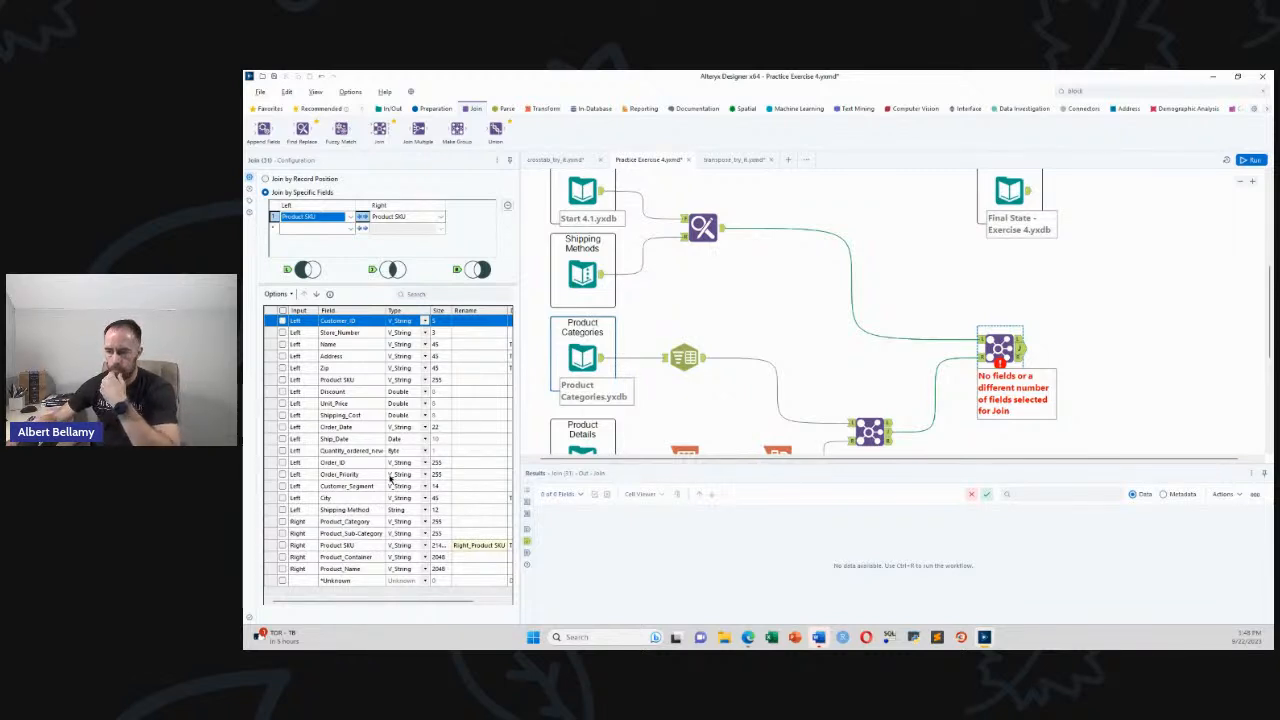
left_click(281, 510)
left_click(282, 522)
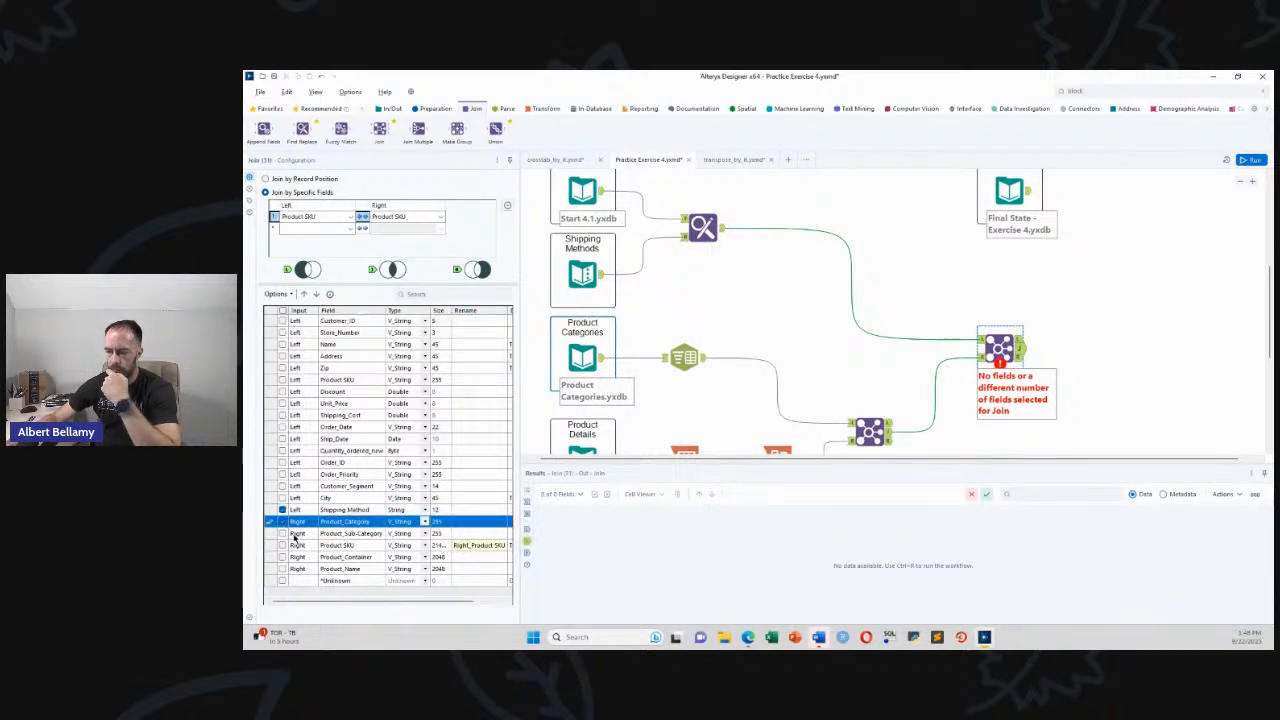
left_click(283, 321)
Also keep Order_ID after checking Final State, run the workflow, and view the 15 records
left_click(1000, 193)
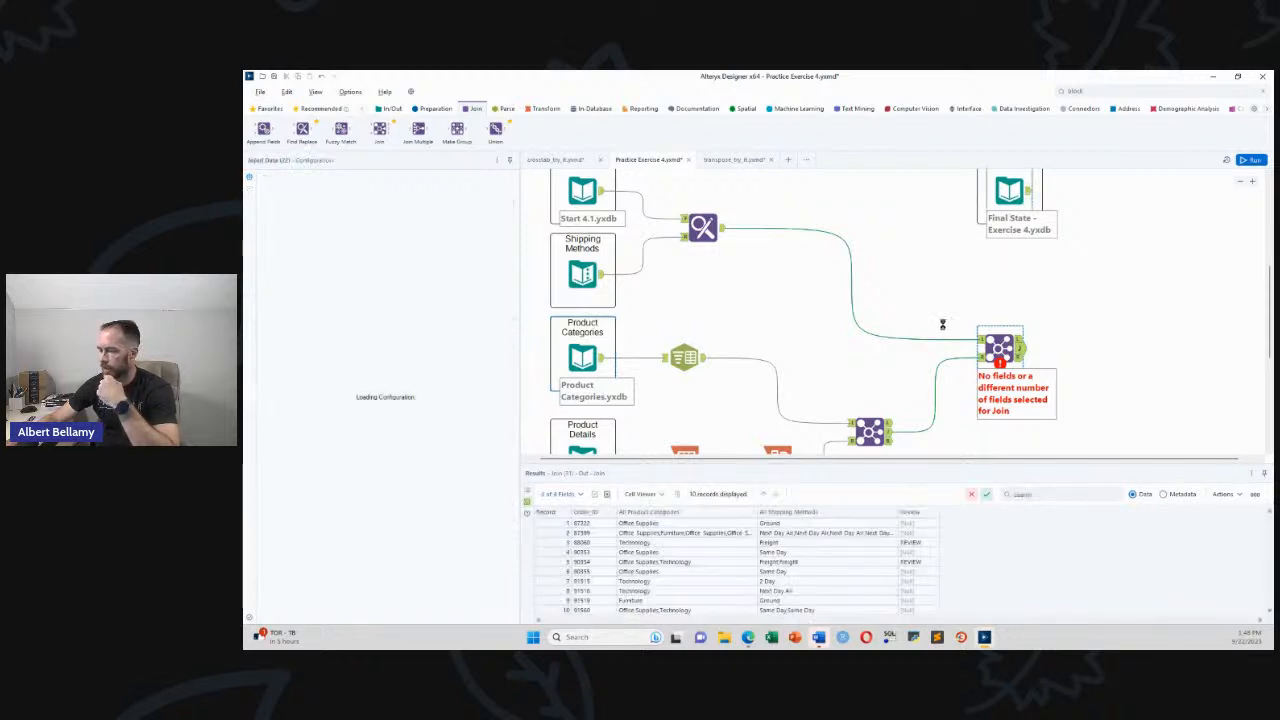
left_click(997, 348)
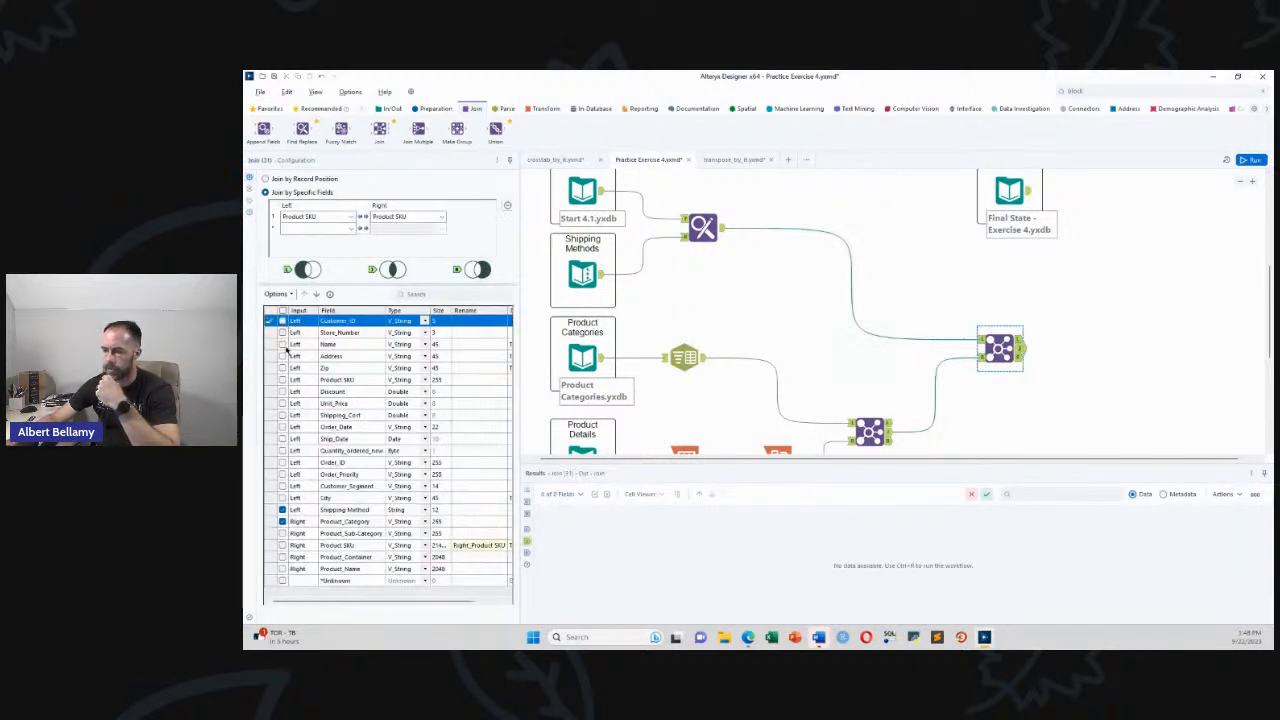
left_click(286, 462)
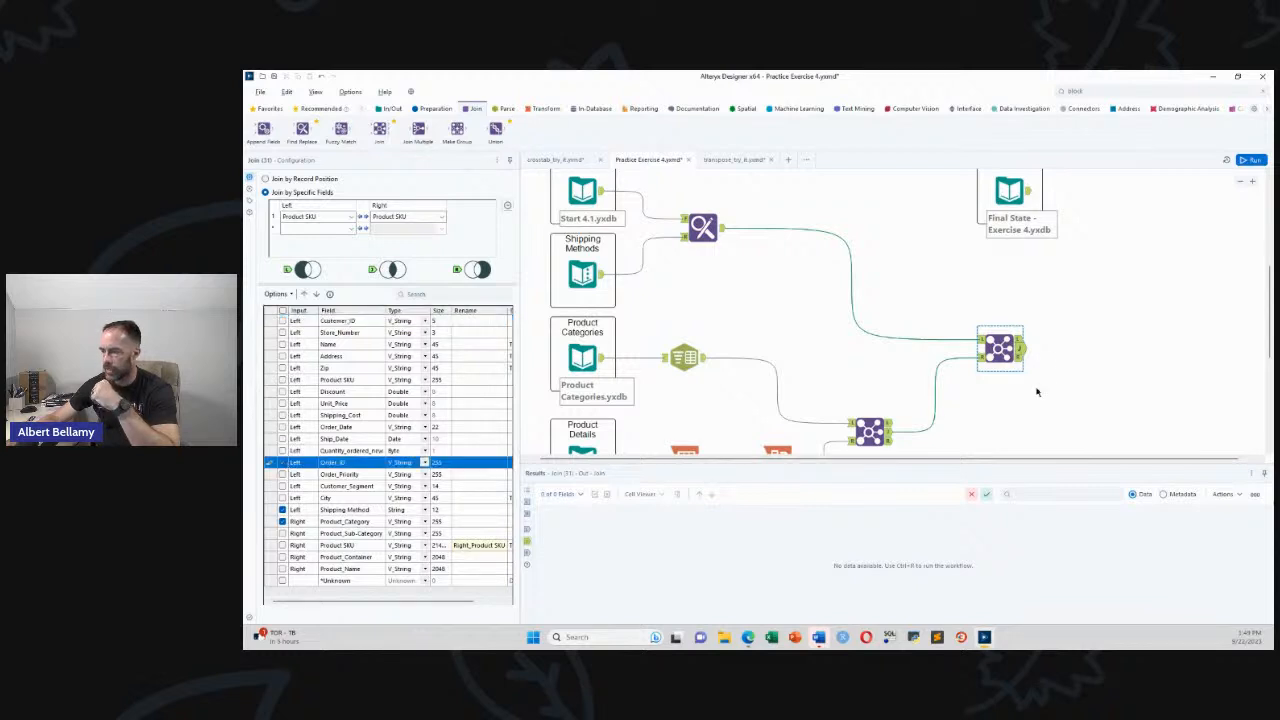
left_click(1027, 322)
key("ctrl+r")
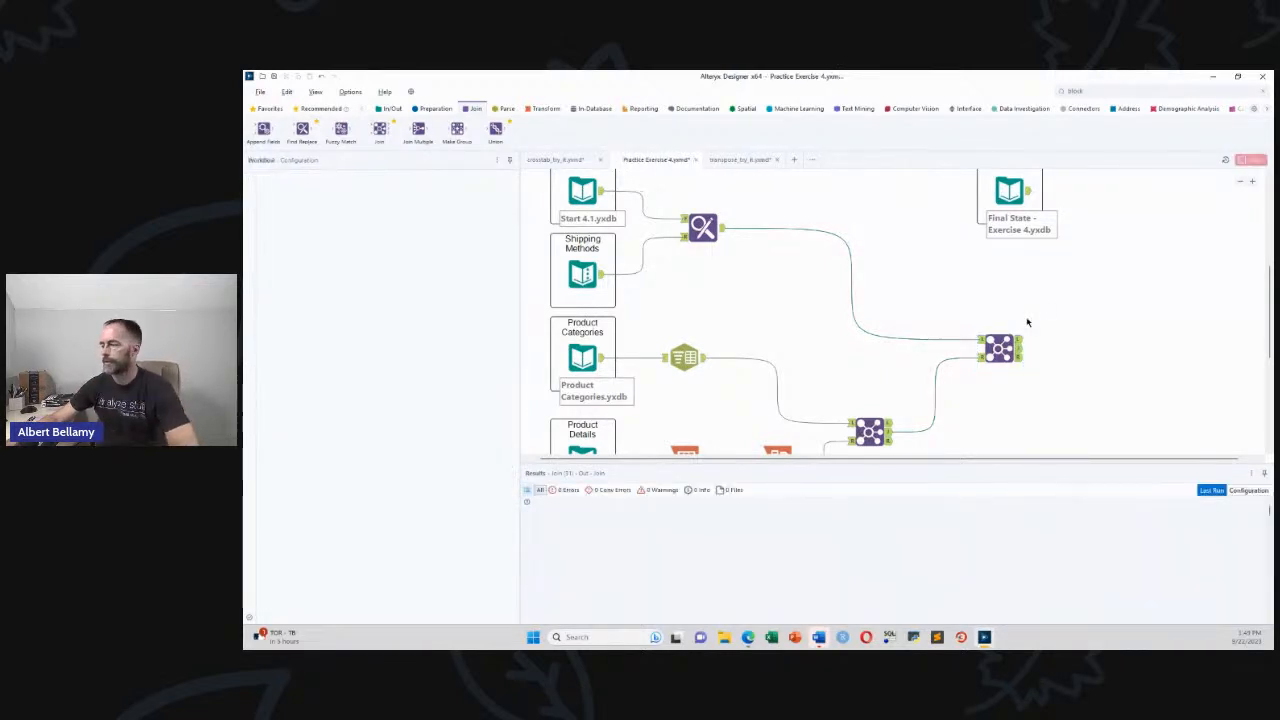
left_click(1000, 348)
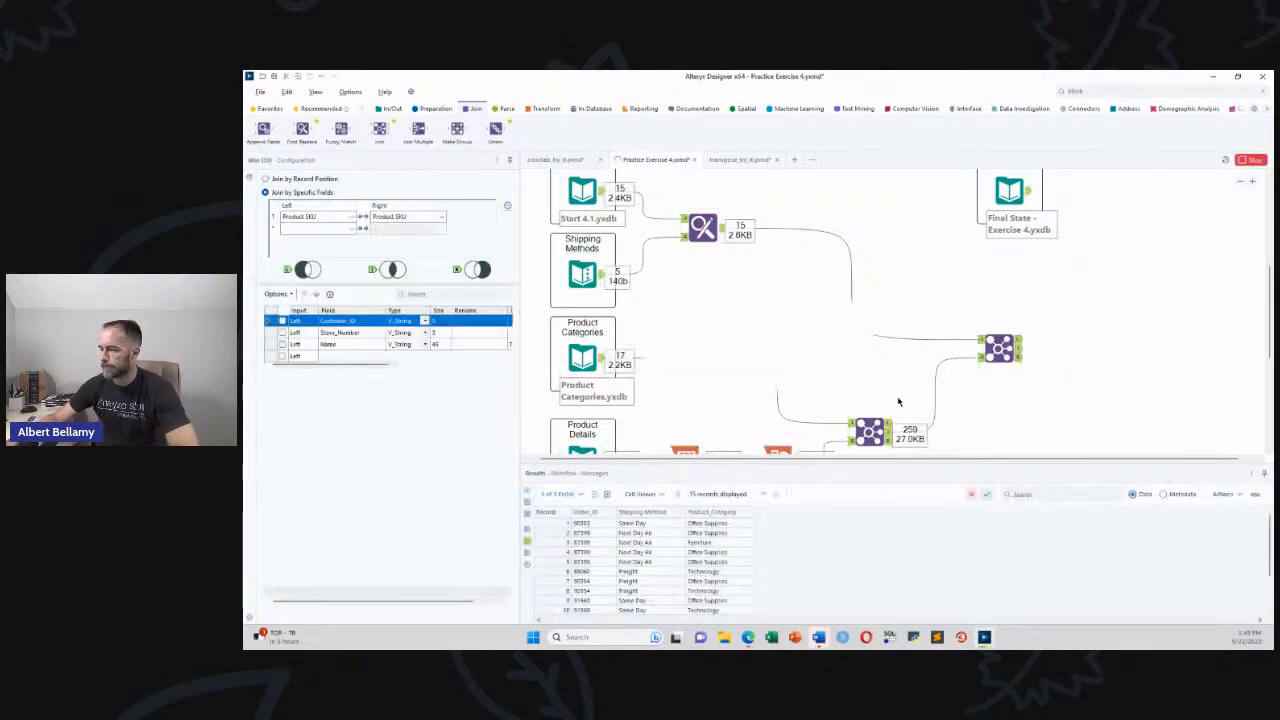
left_click(828, 377)
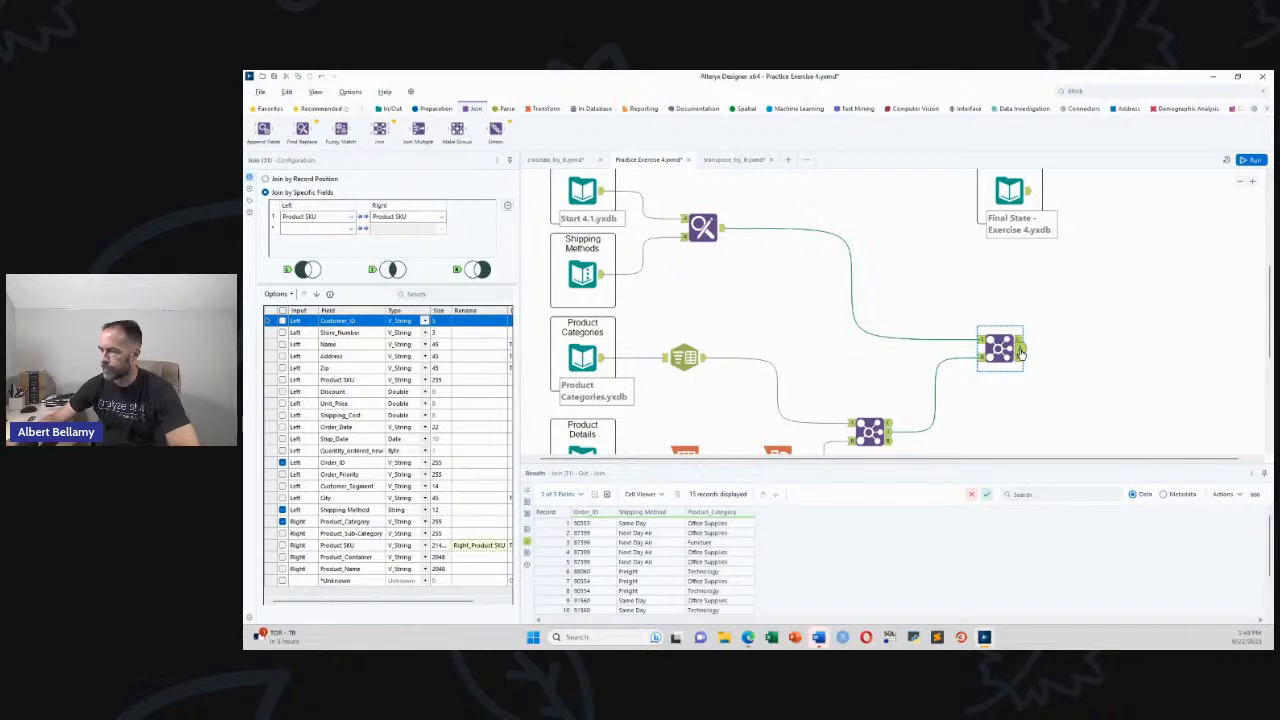
left_click(539, 109)
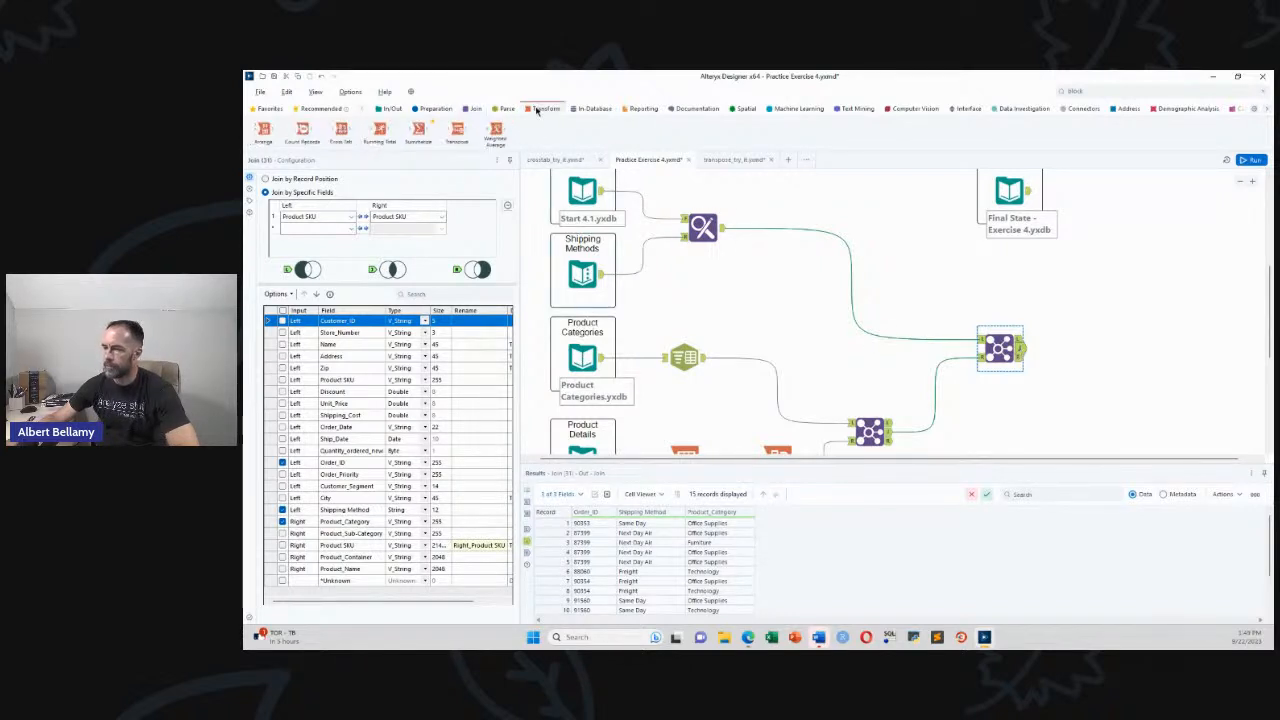
Add a Summarize after the Join grouping by Order_ID, Shipping Method and Product_Category, then run
left_click_drag(418, 130, 1065, 350)
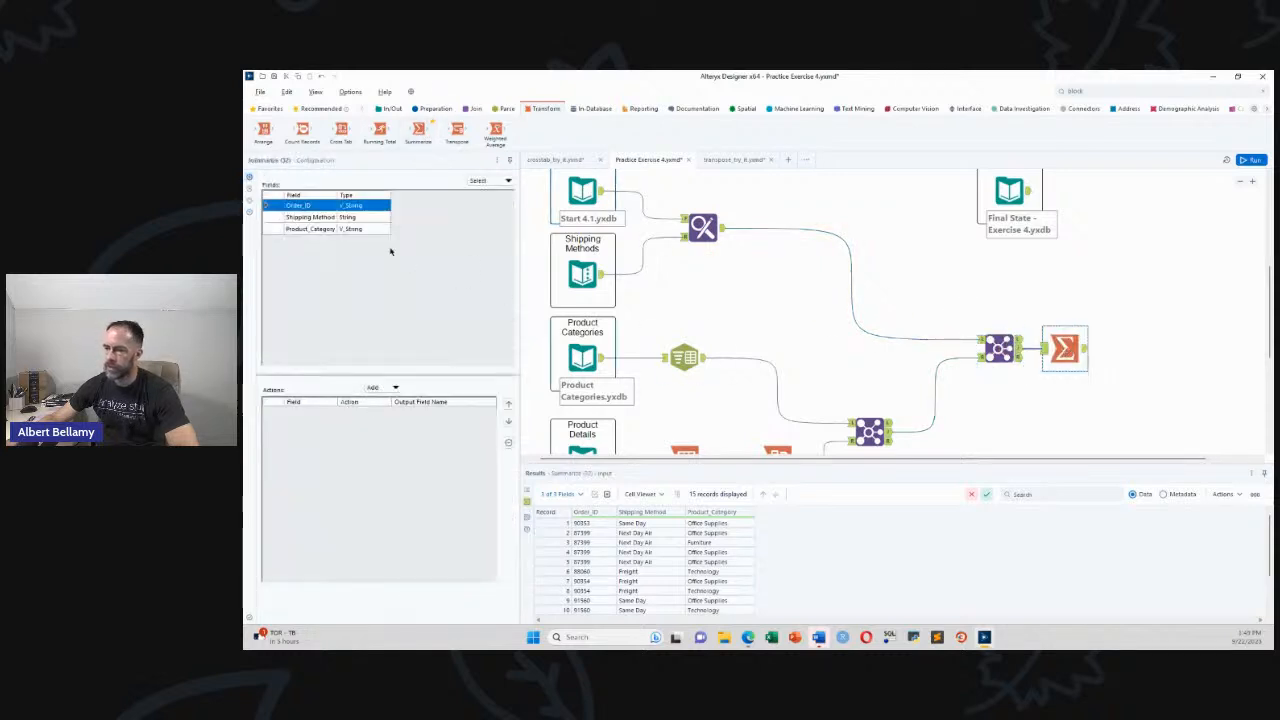
left_click(322, 231, "shift")
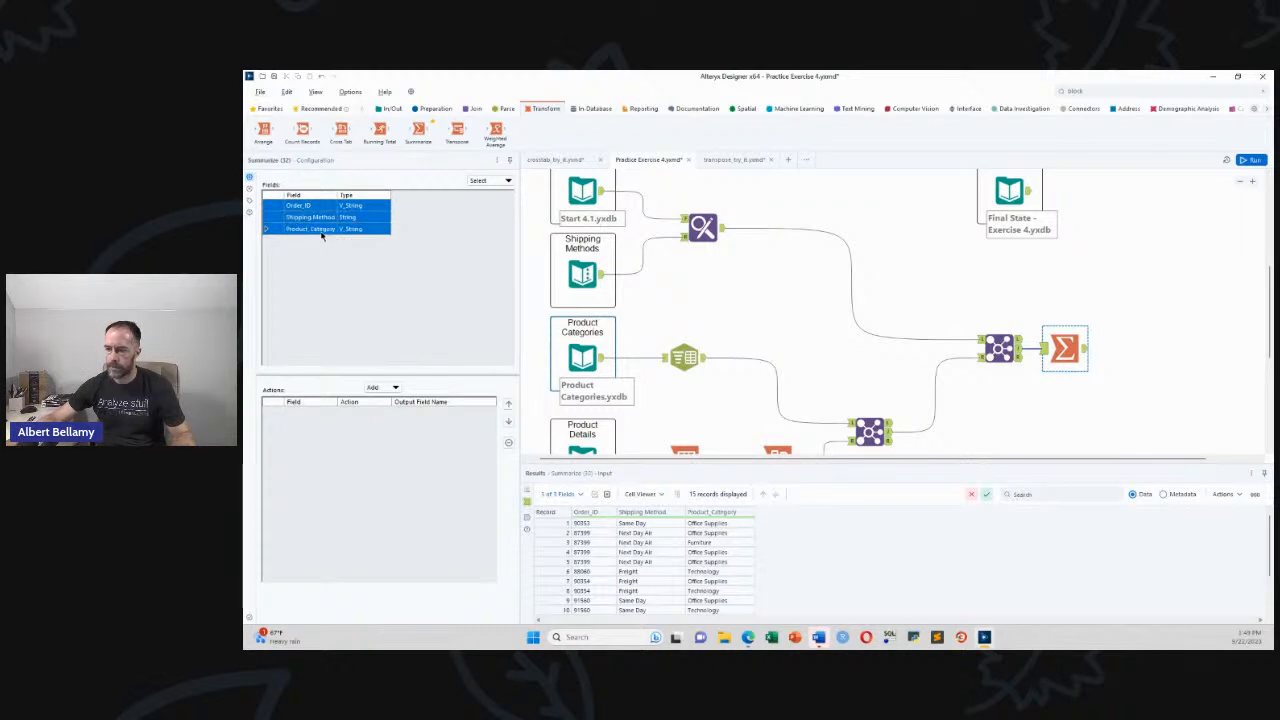
left_click(395, 387)
left_click(417, 402)
key("ctrl+r")
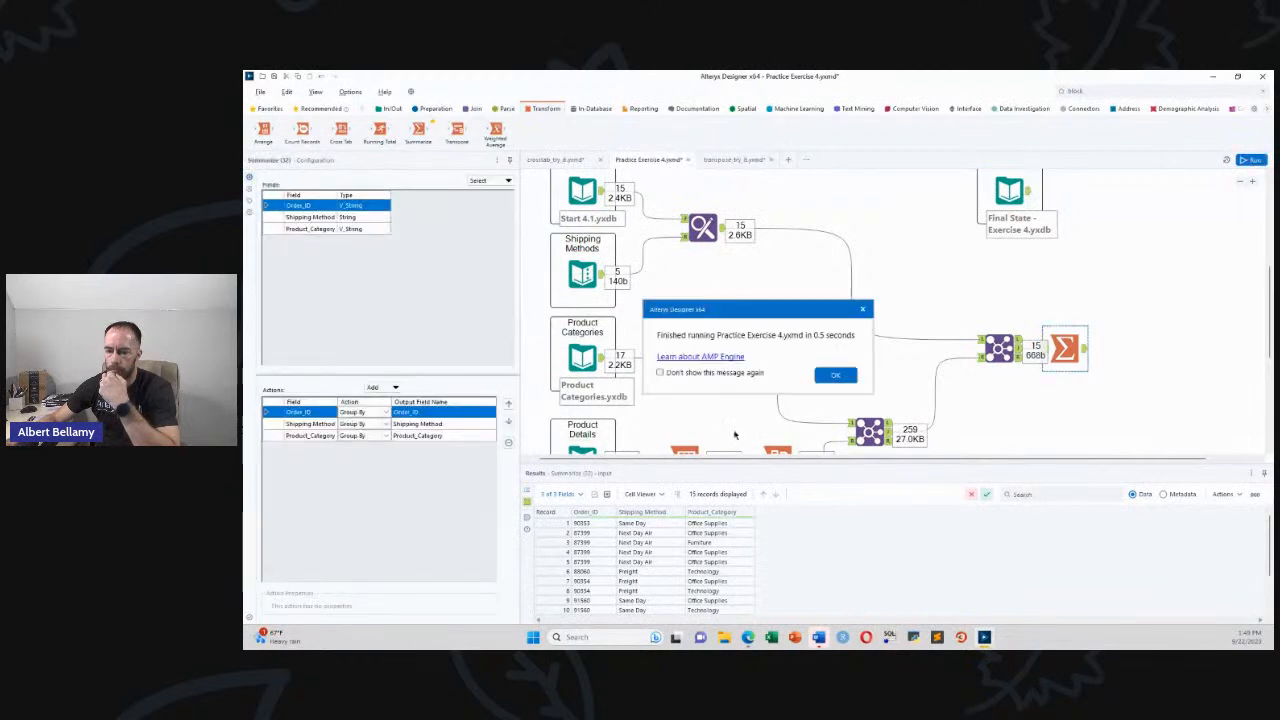
left_click(826, 378)
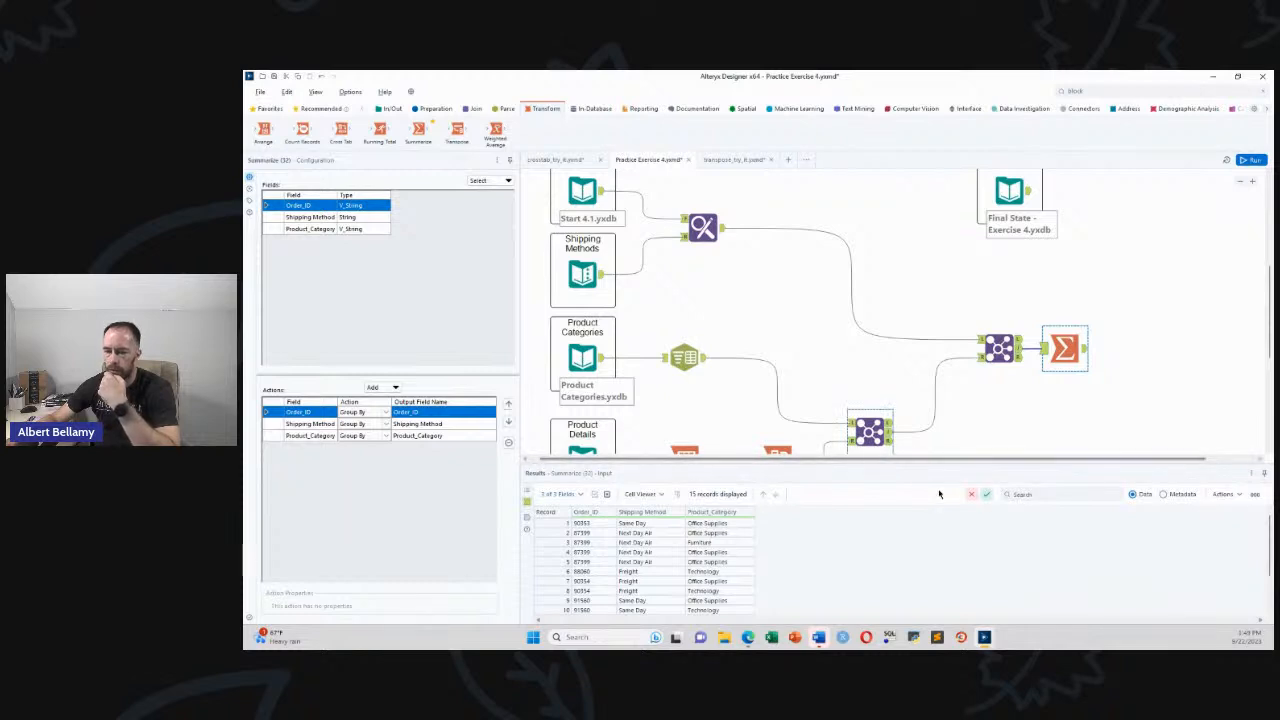
Compare the Summarize's 13 grouped records against the Final State expected data
left_click_drag(888, 462, 943, 462)
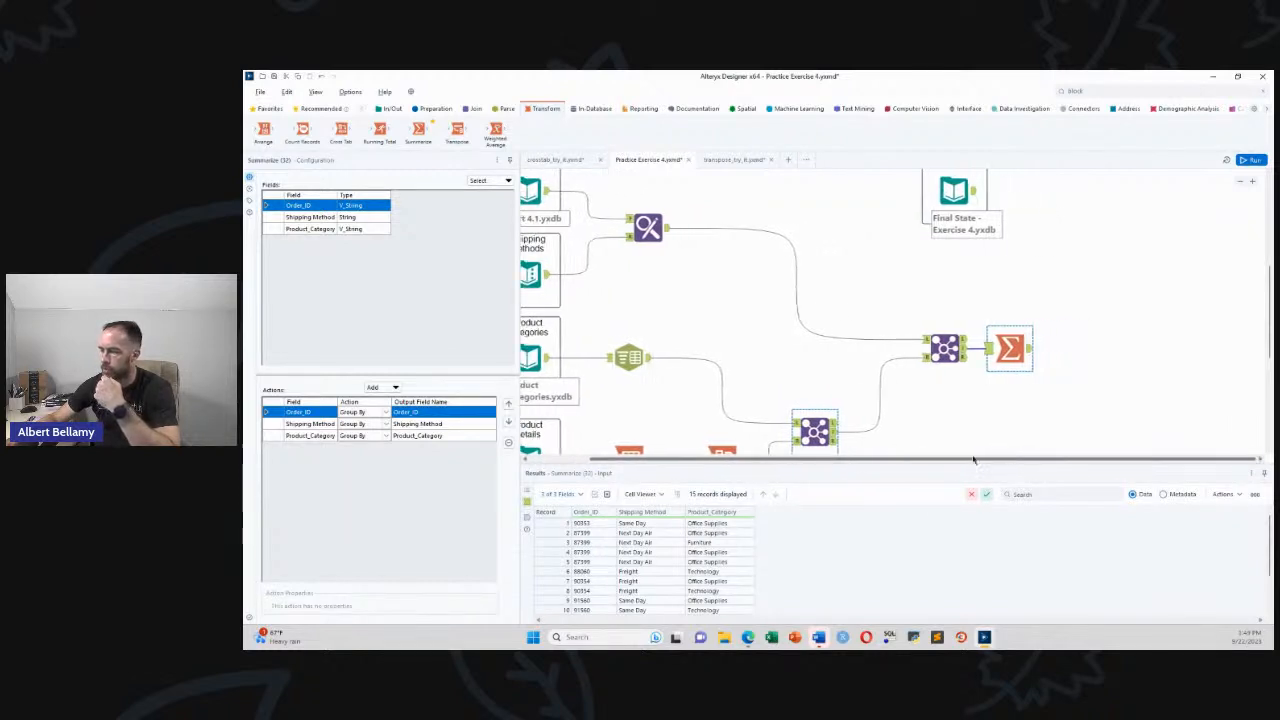
left_click(1029, 350)
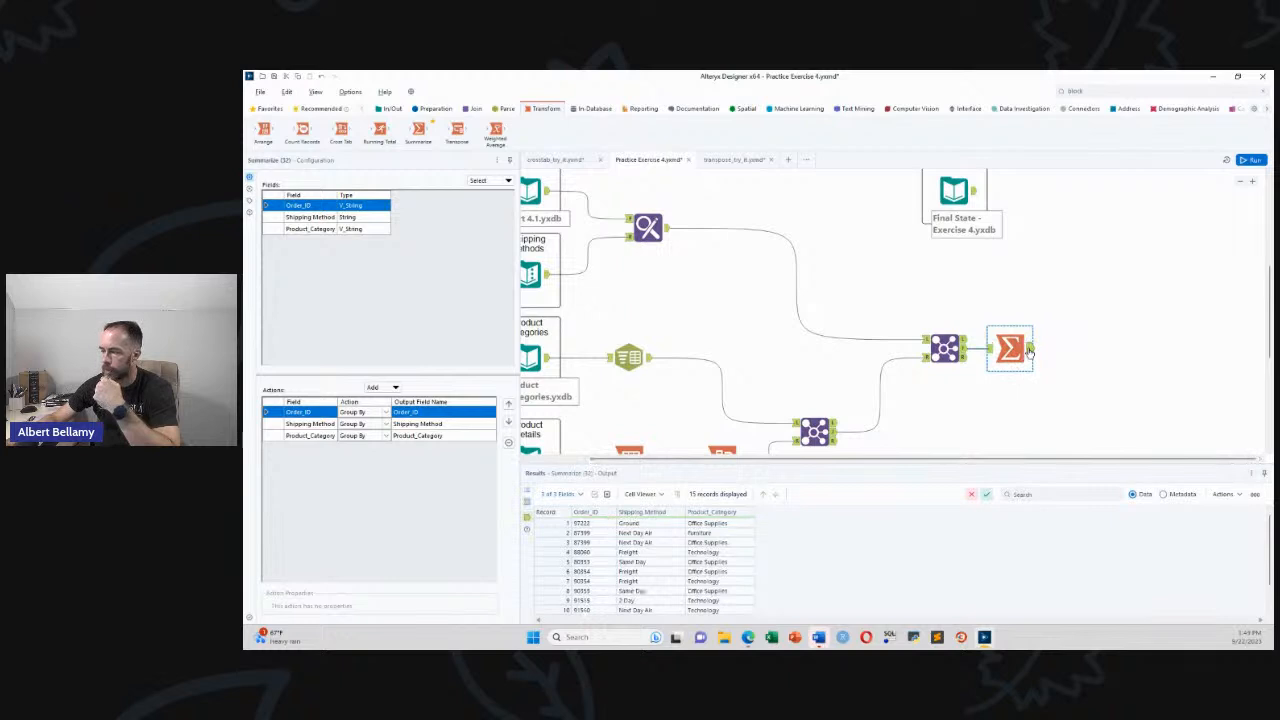
left_click_drag(1003, 348, 1012, 348)
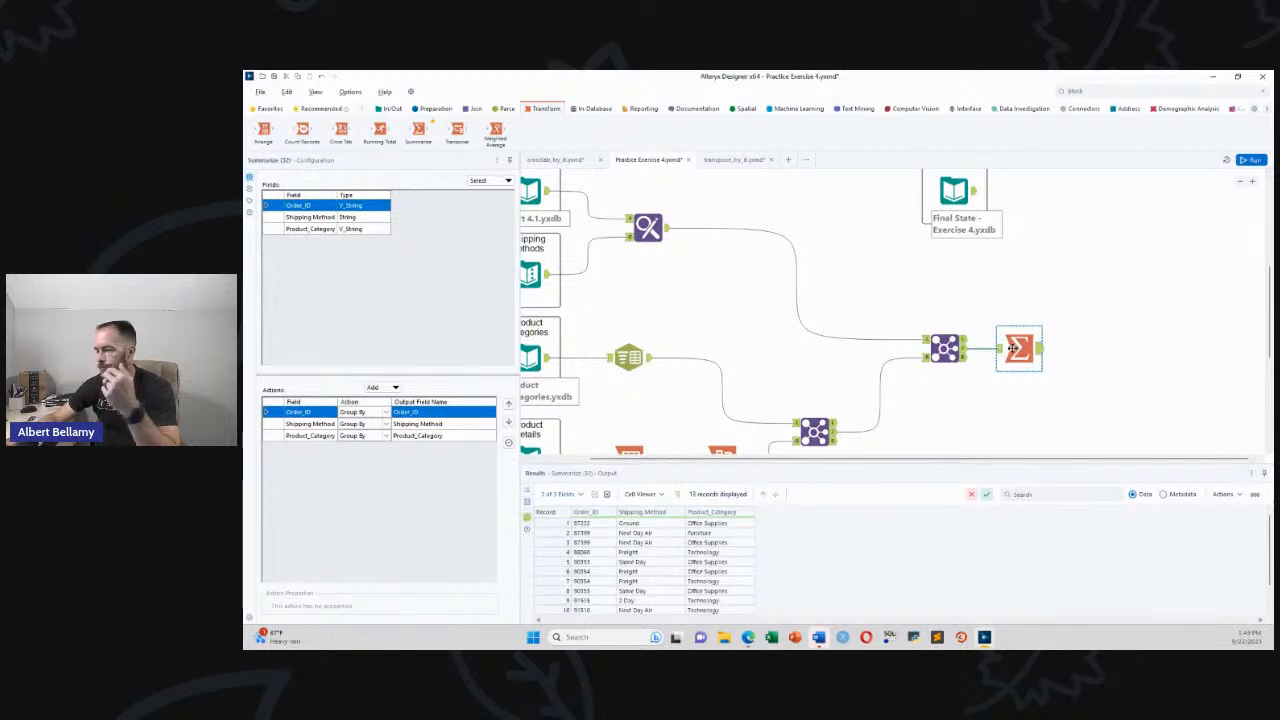
left_click(952, 214)
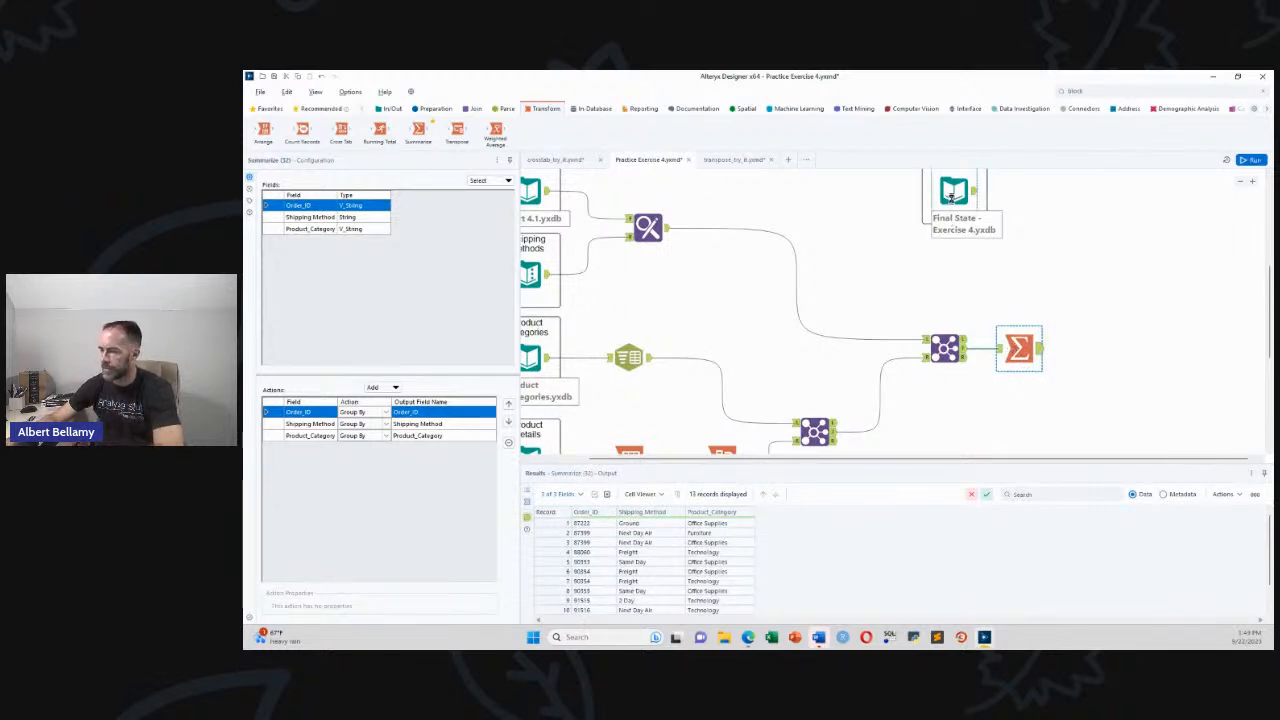
left_click(1019, 348)
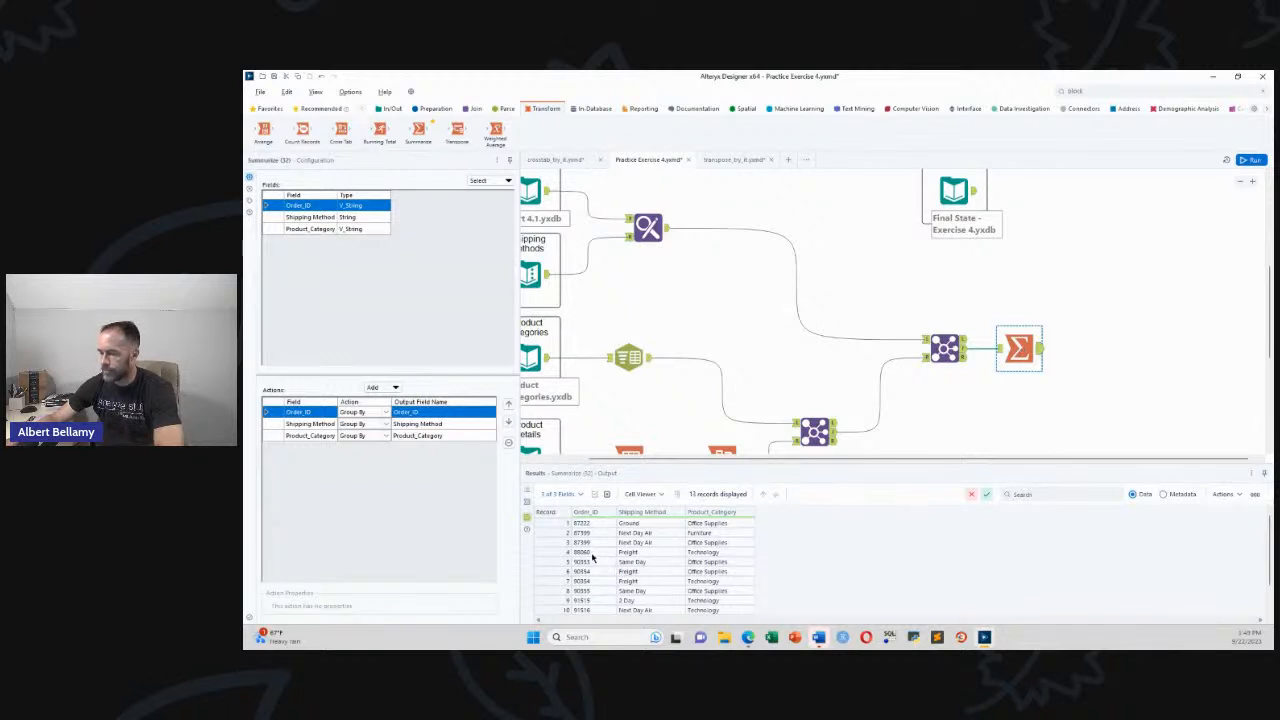
scroll(590, 568, "down", 1)
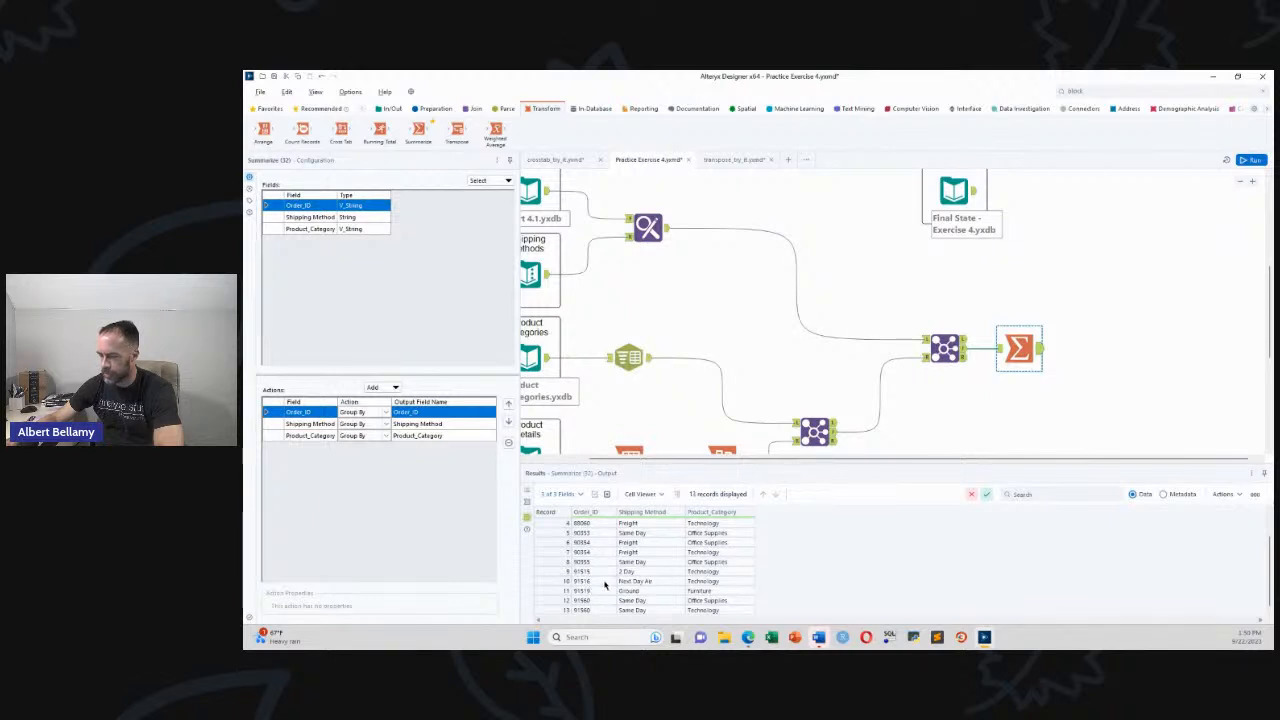
scroll(594, 584, "up", 1)
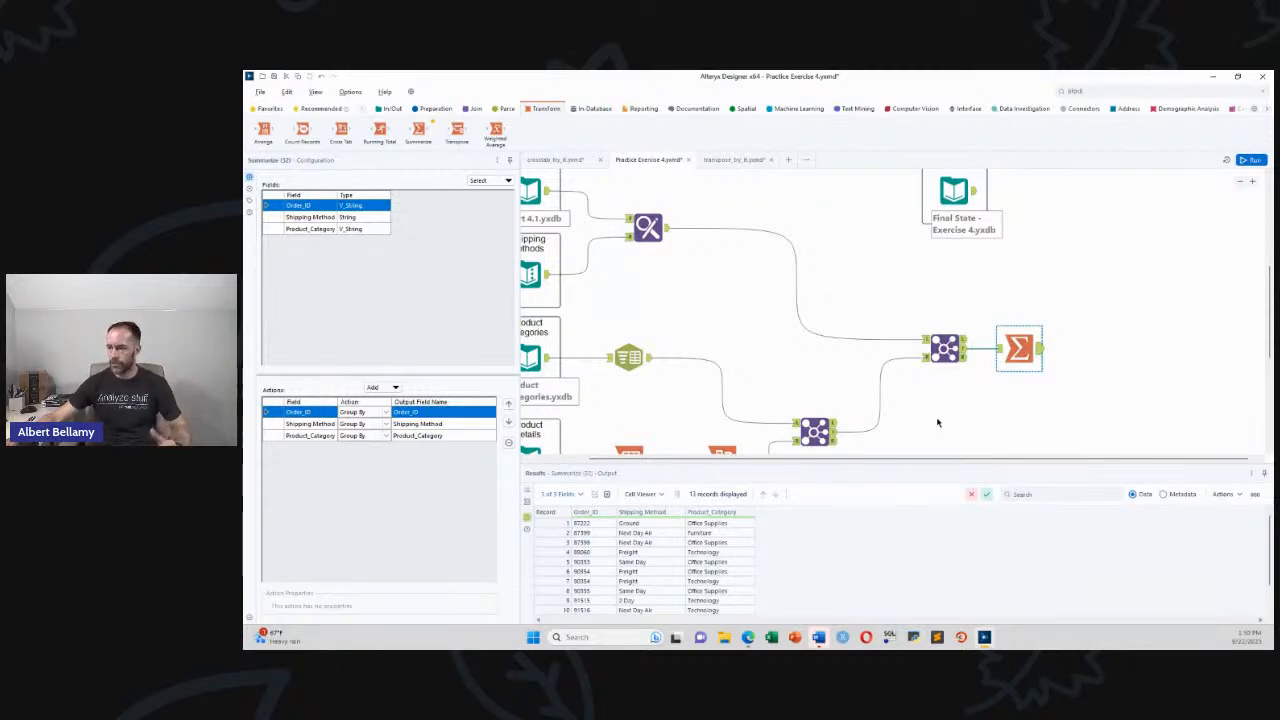
scroll(883, 400, "up", 2)
scroll(795, 383, "down", 1)
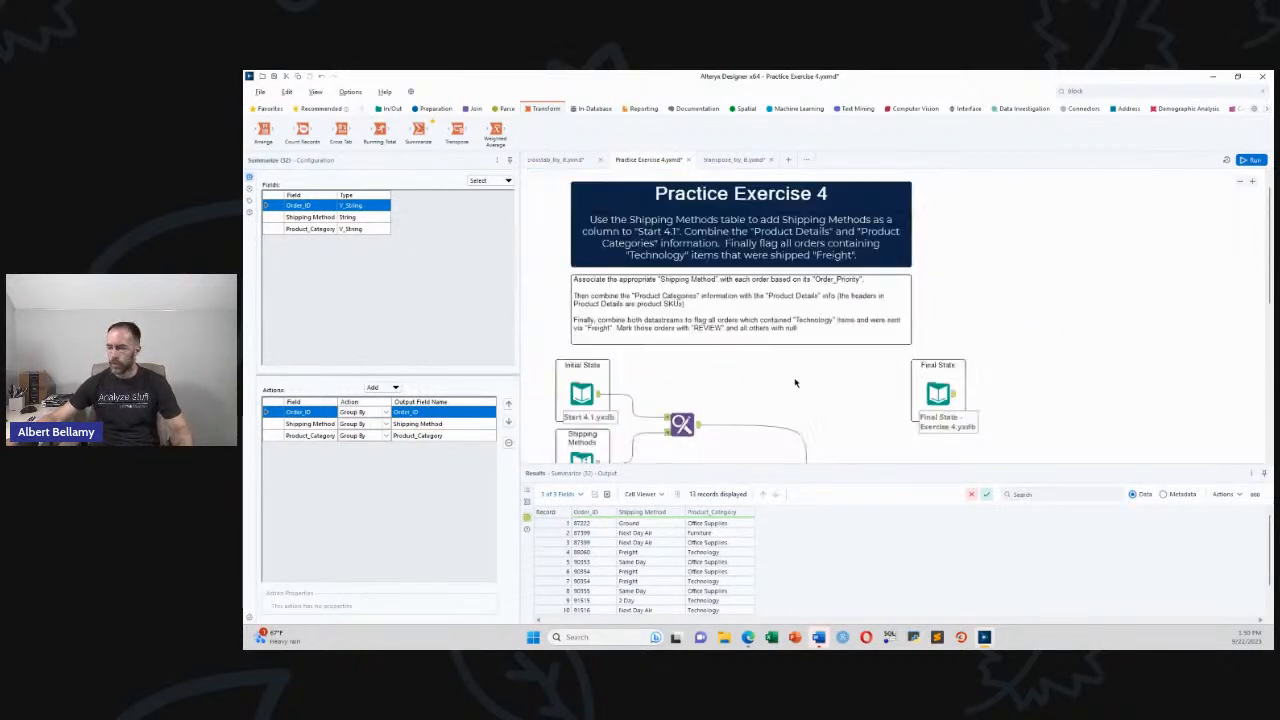
scroll(789, 424, "down", 1)
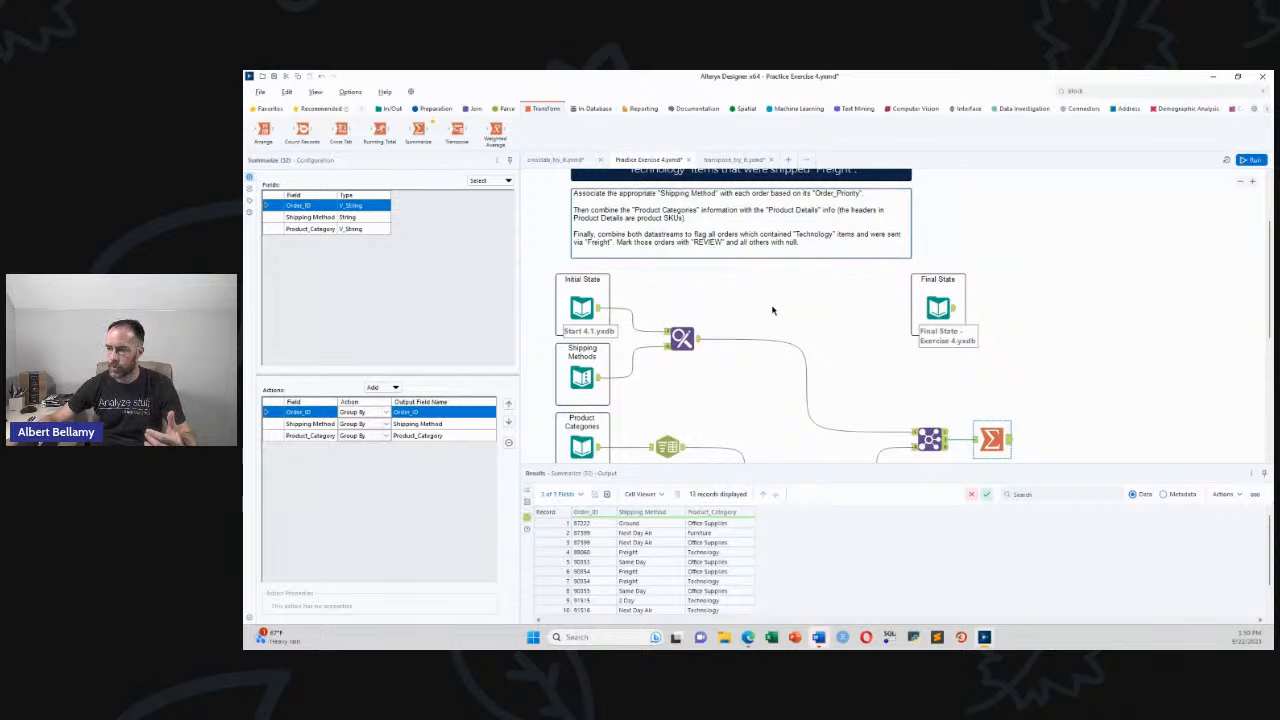
scroll(881, 359, "down", 1)
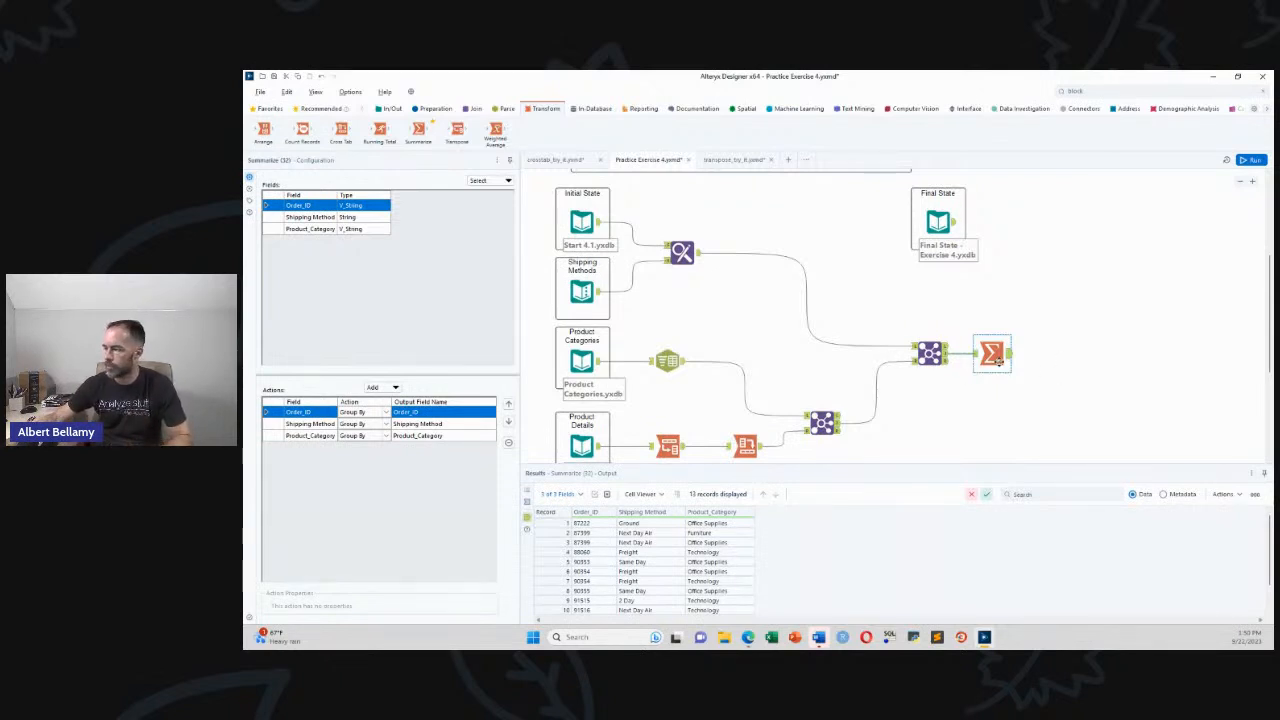
Add a Unique step on Order_ID after Summarize, run, and review 10 unique and 3 duplicate records
left_click(433, 108)
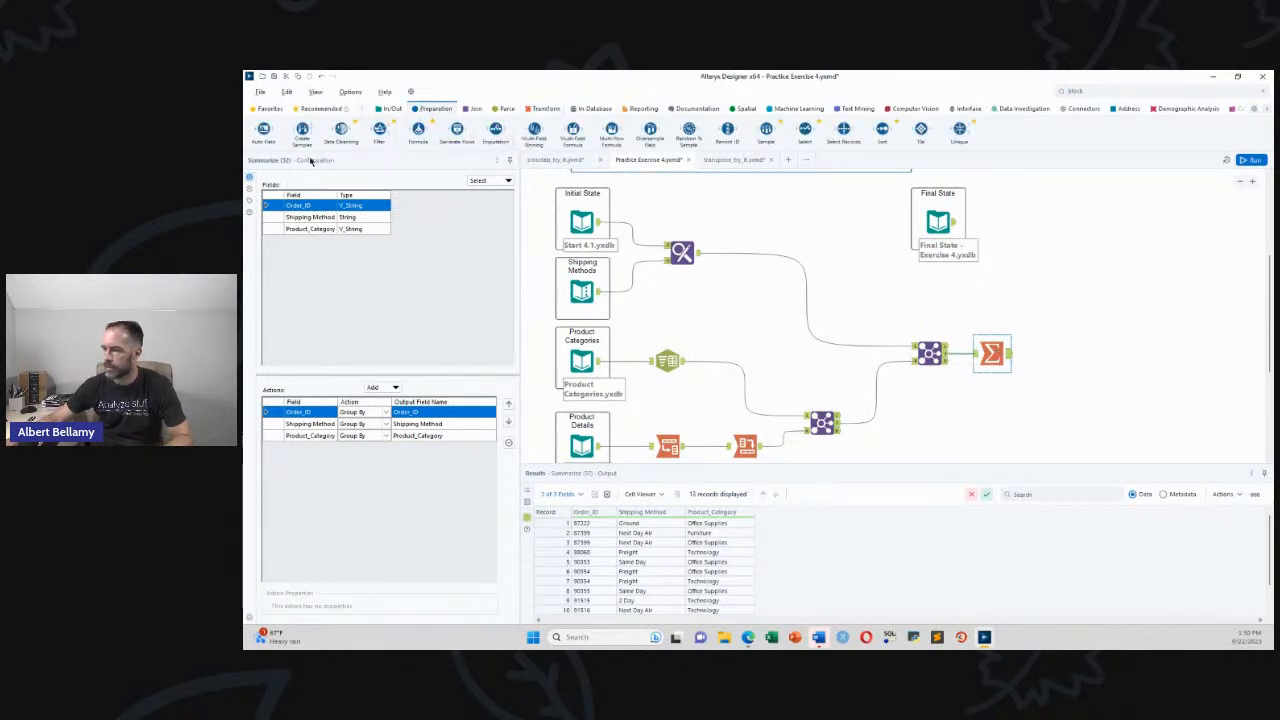
left_click_drag(959, 128, 1055, 356)
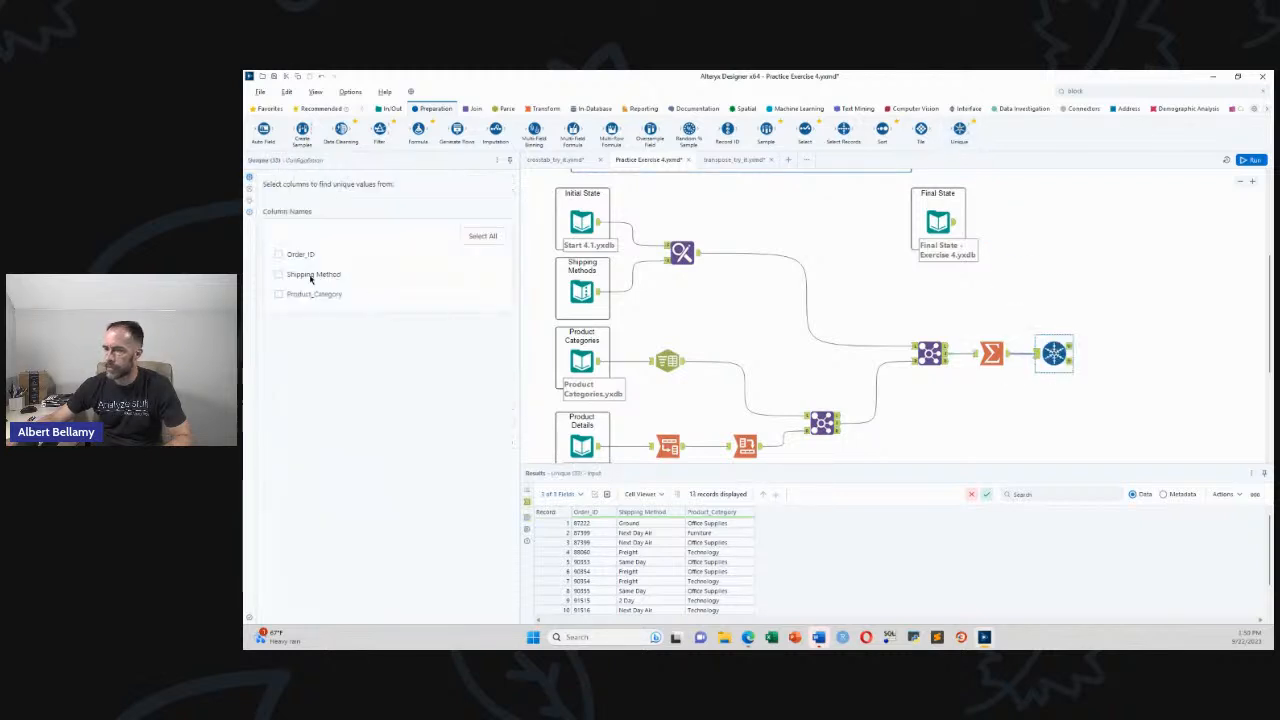
left_click(278, 255)
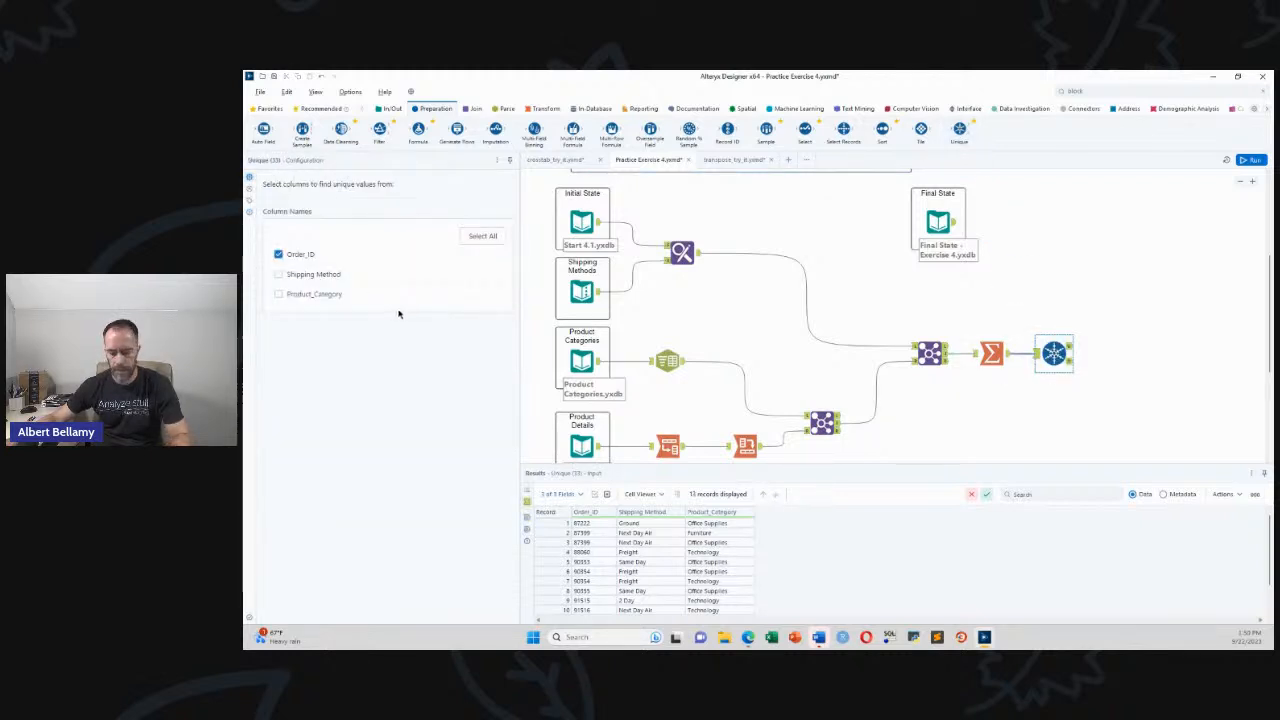
key("ctrl+r")
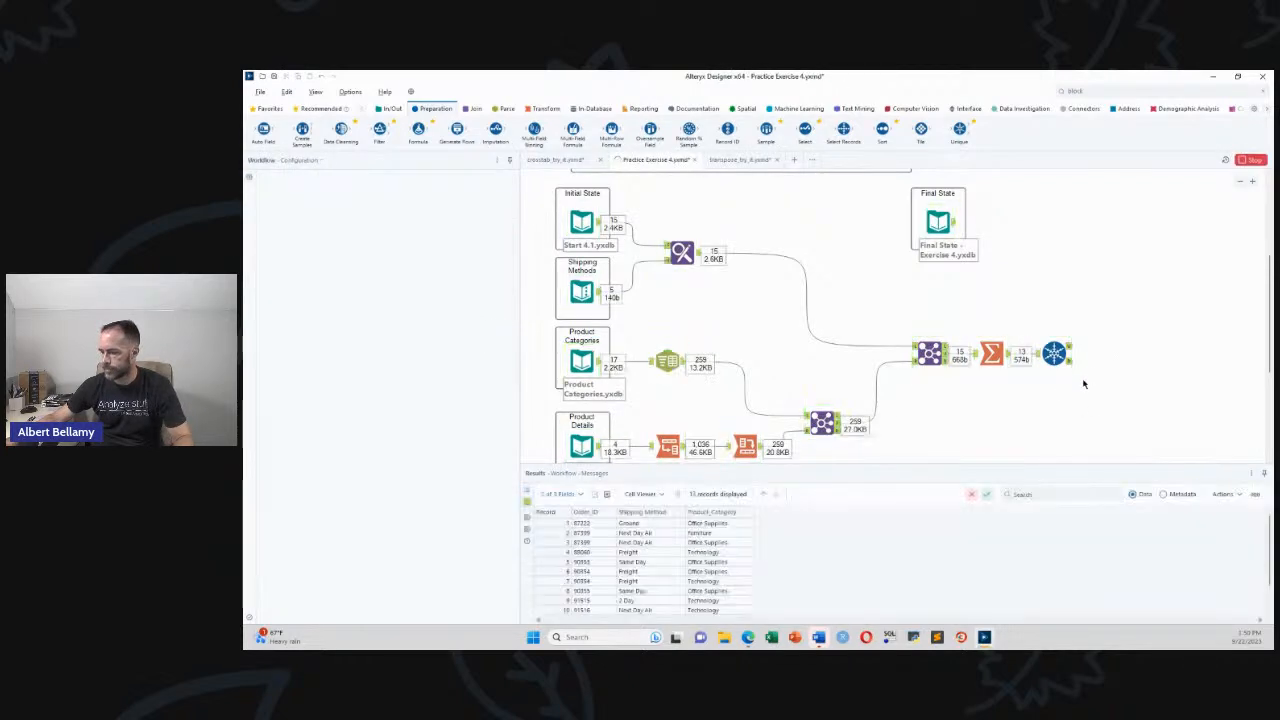
left_click(835, 375)
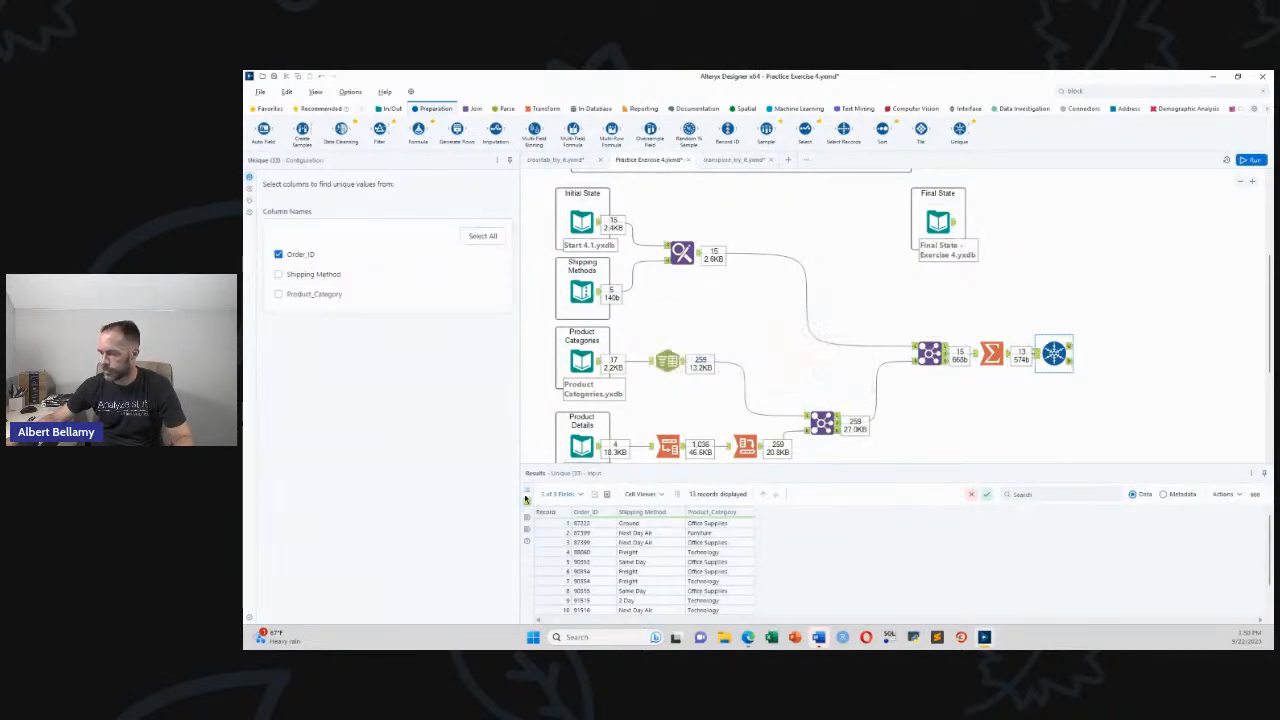
left_click(524, 497)
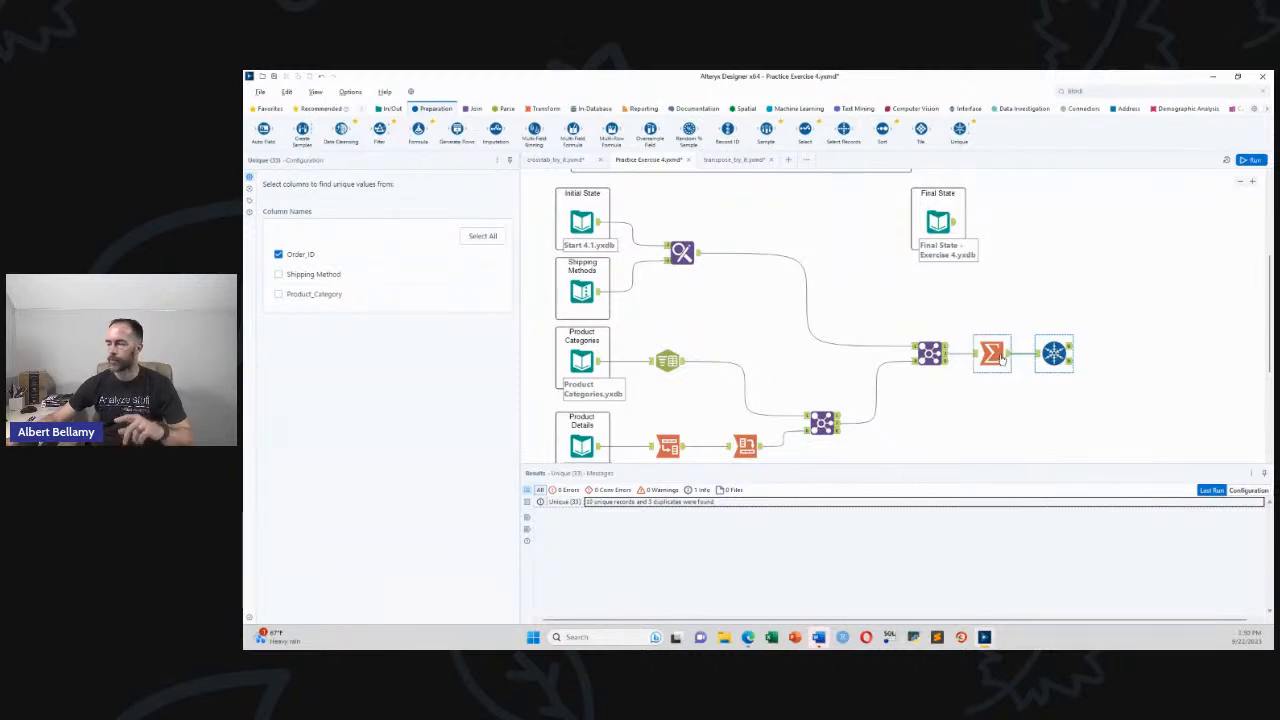
left_click(942, 358)
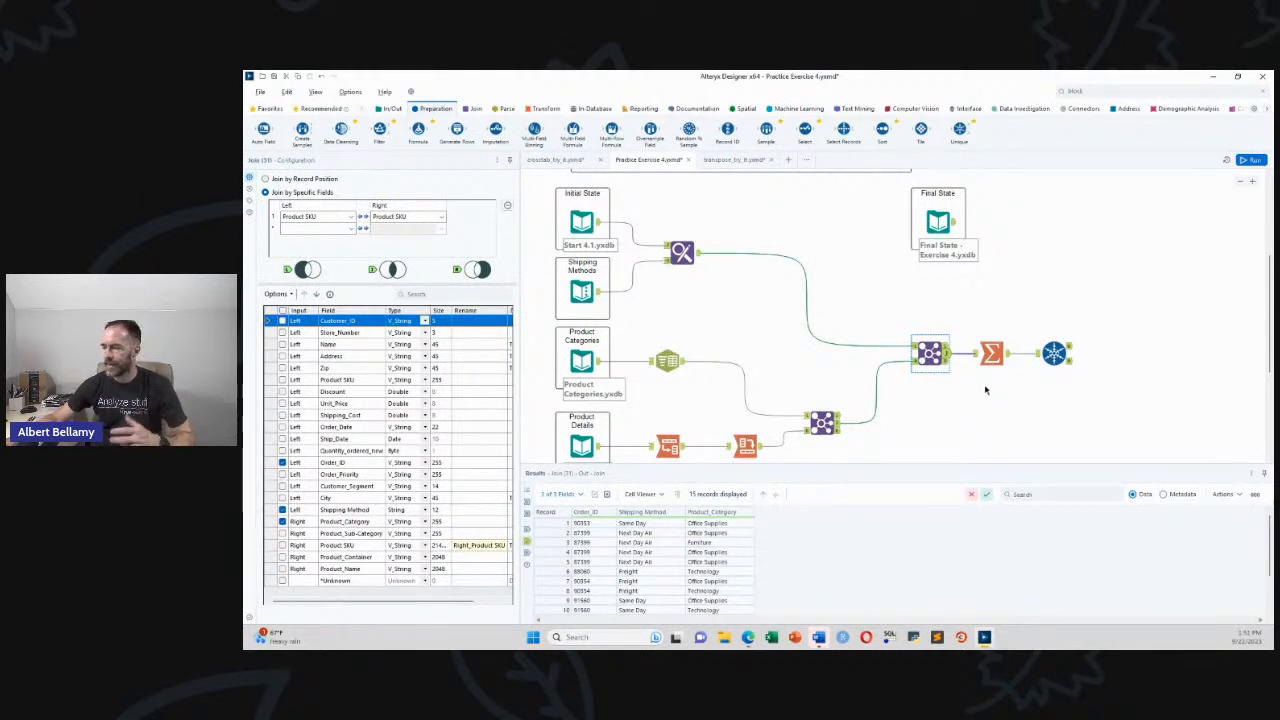
Show the Unique tool's settings and its 10 Order_ID records, with the exercise instructions in view
left_click(1054, 353)
left_click_drag(1053, 357, 1046, 355)
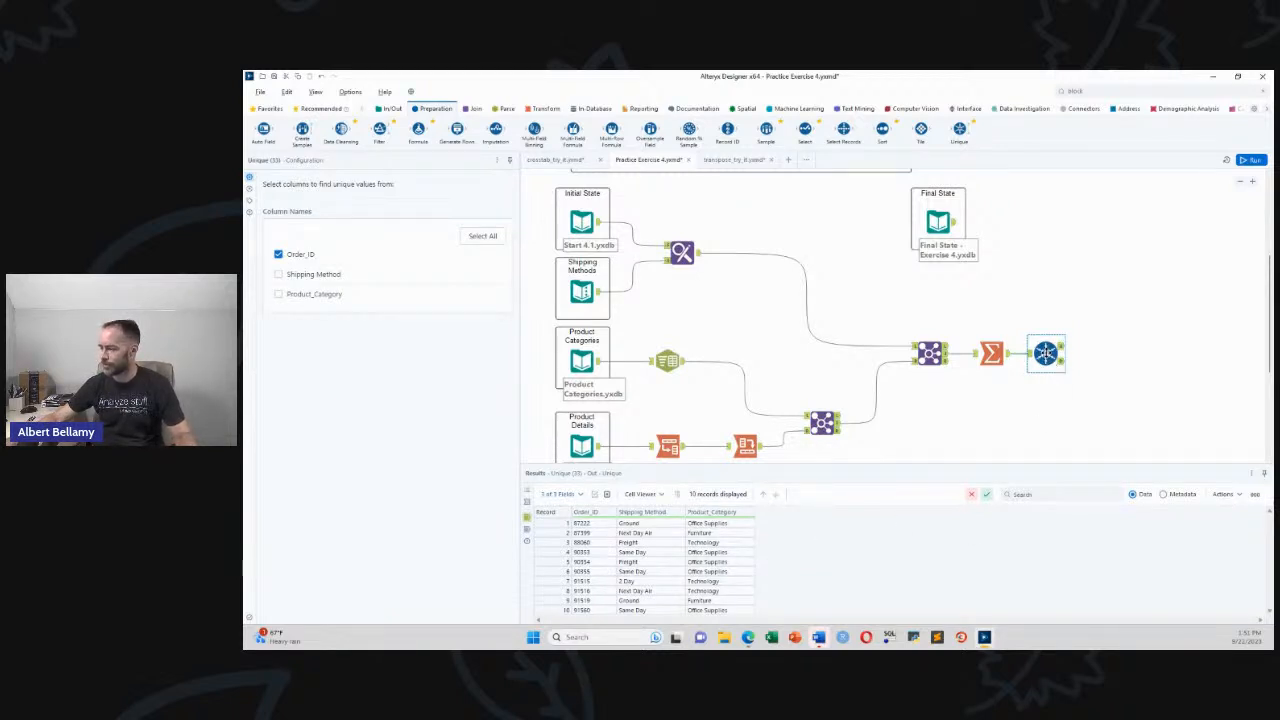
left_click_drag(1046, 354, 1054, 354)
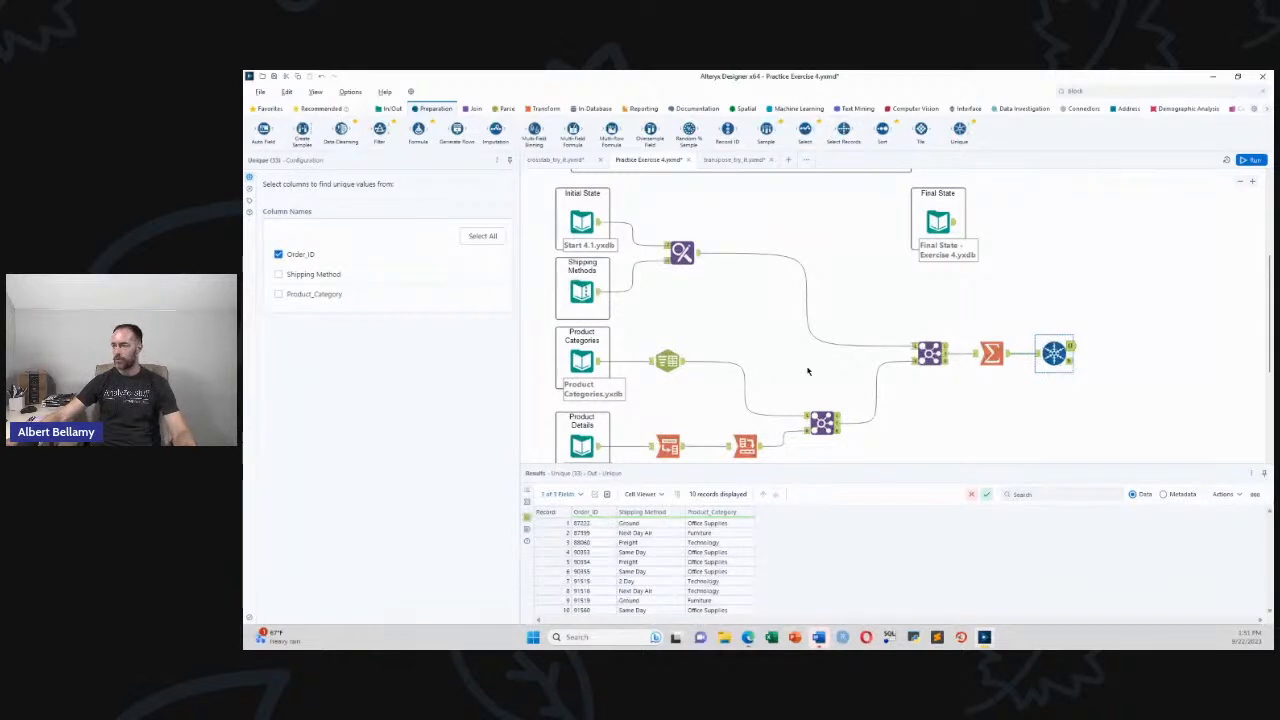
scroll(820, 330, "up", 2)
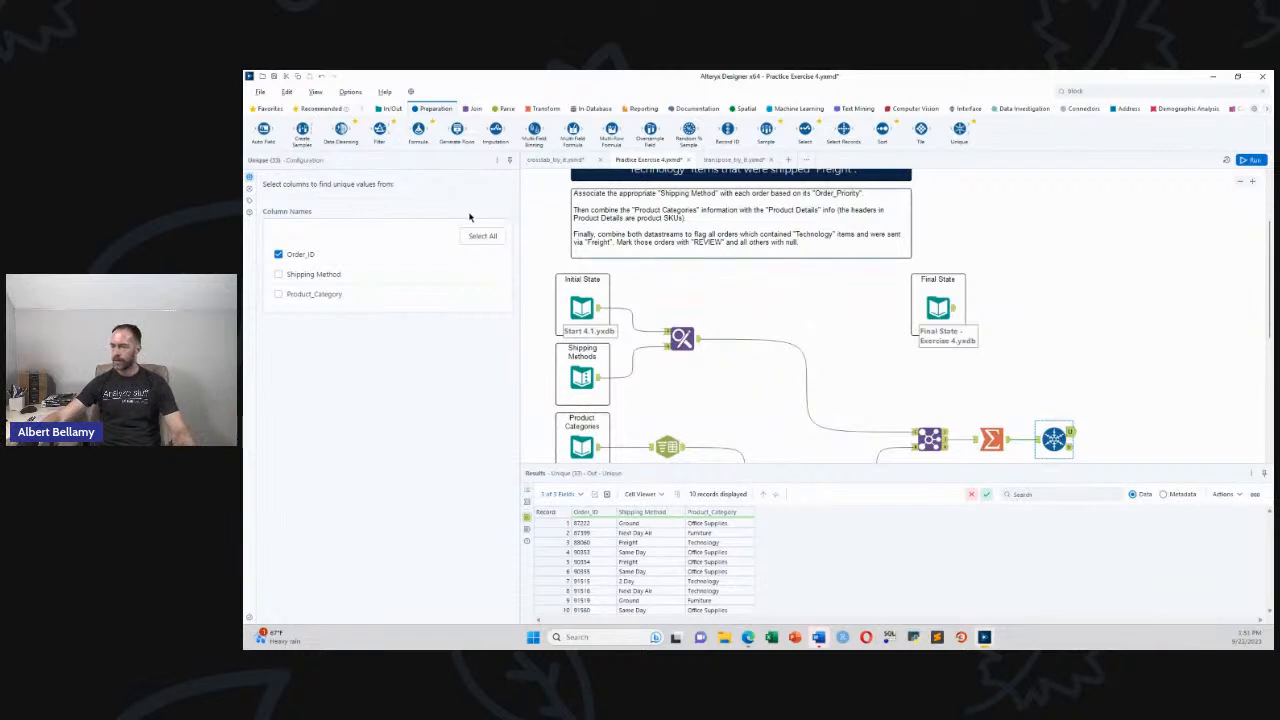
Add a Formula tool after Unique that creates a new output column named Review
left_click_drag(418, 128, 1117, 431)
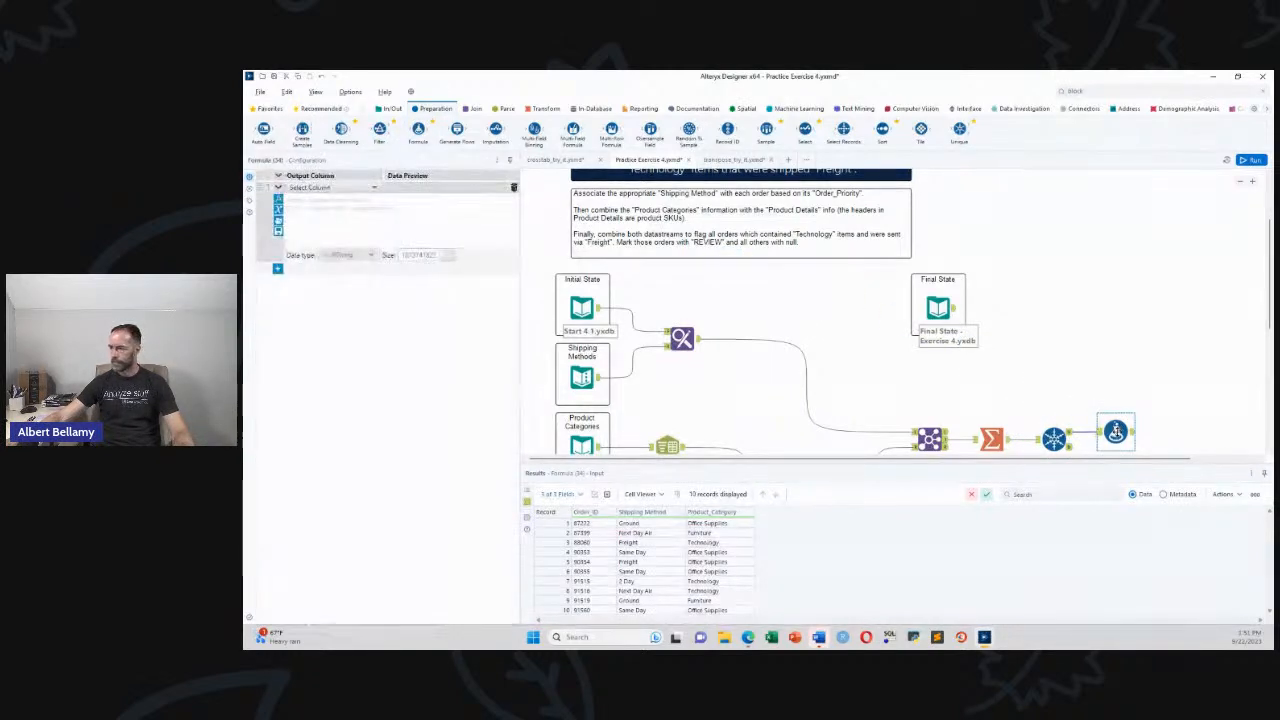
scroll(1117, 435, "down", 3)
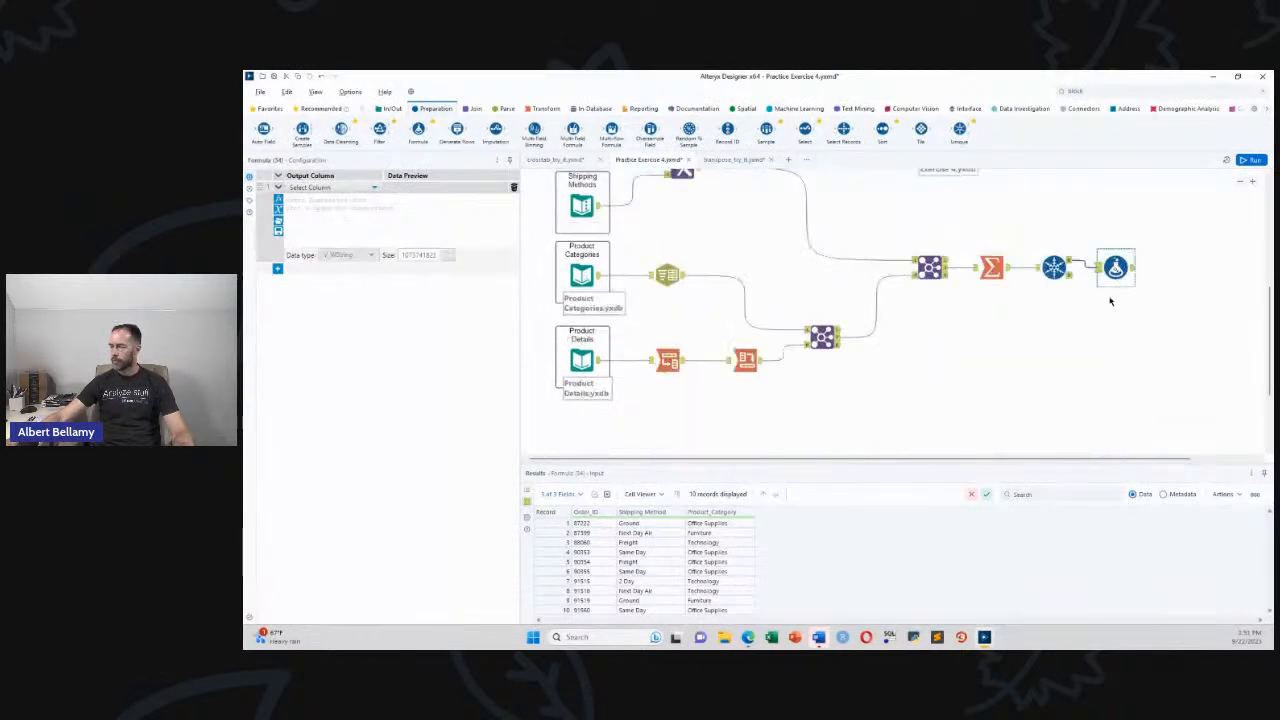
scroll(1098, 337, "up", 2)
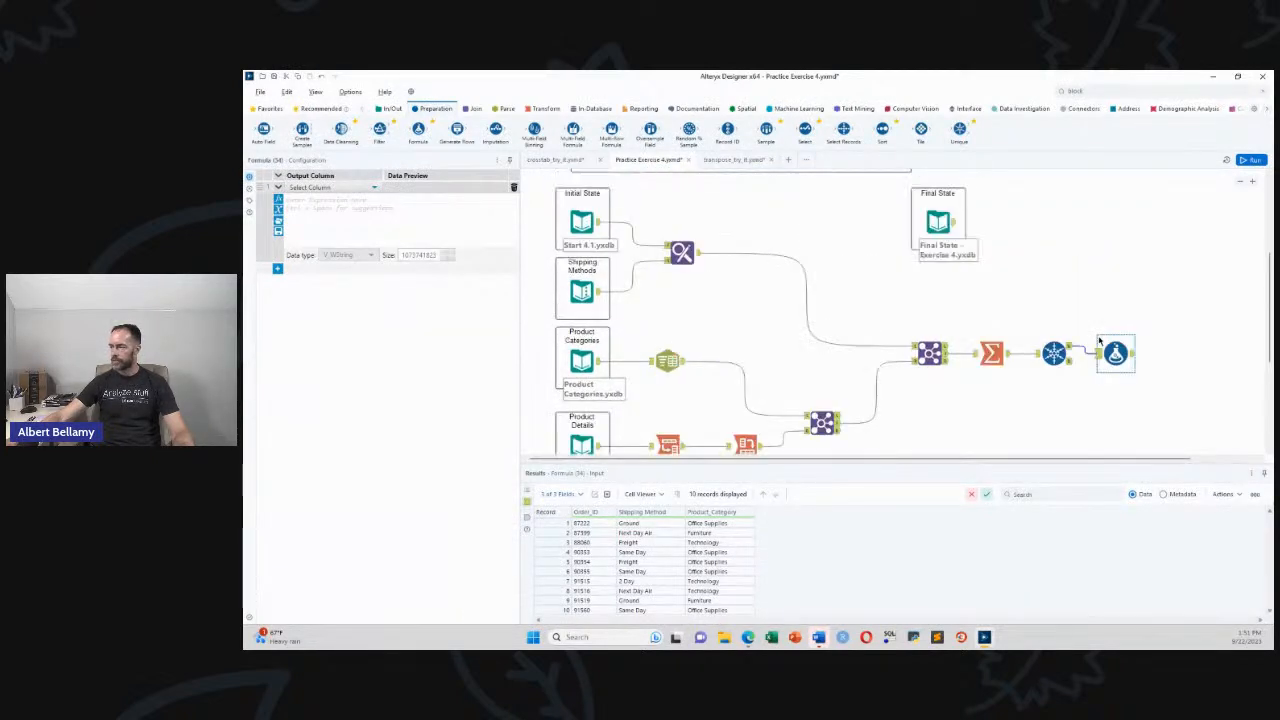
left_click(373, 188)
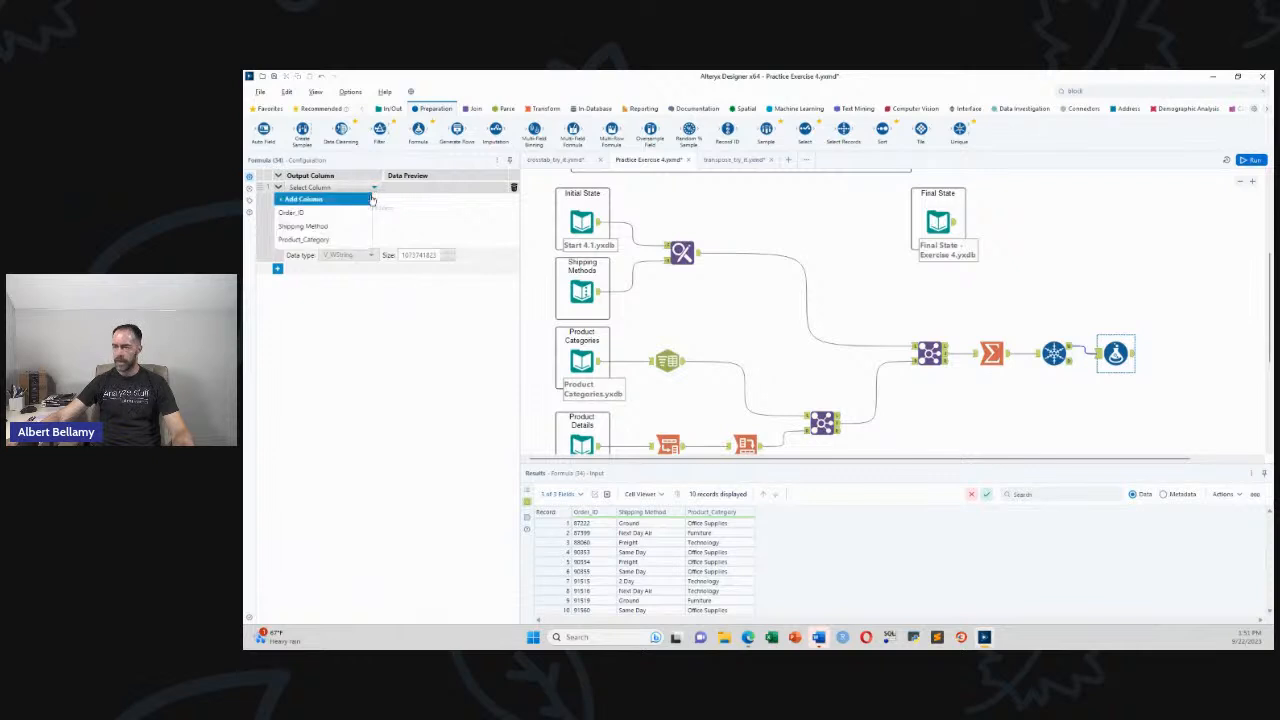
left_click(333, 208)
type("Review")
left_click(333, 208)
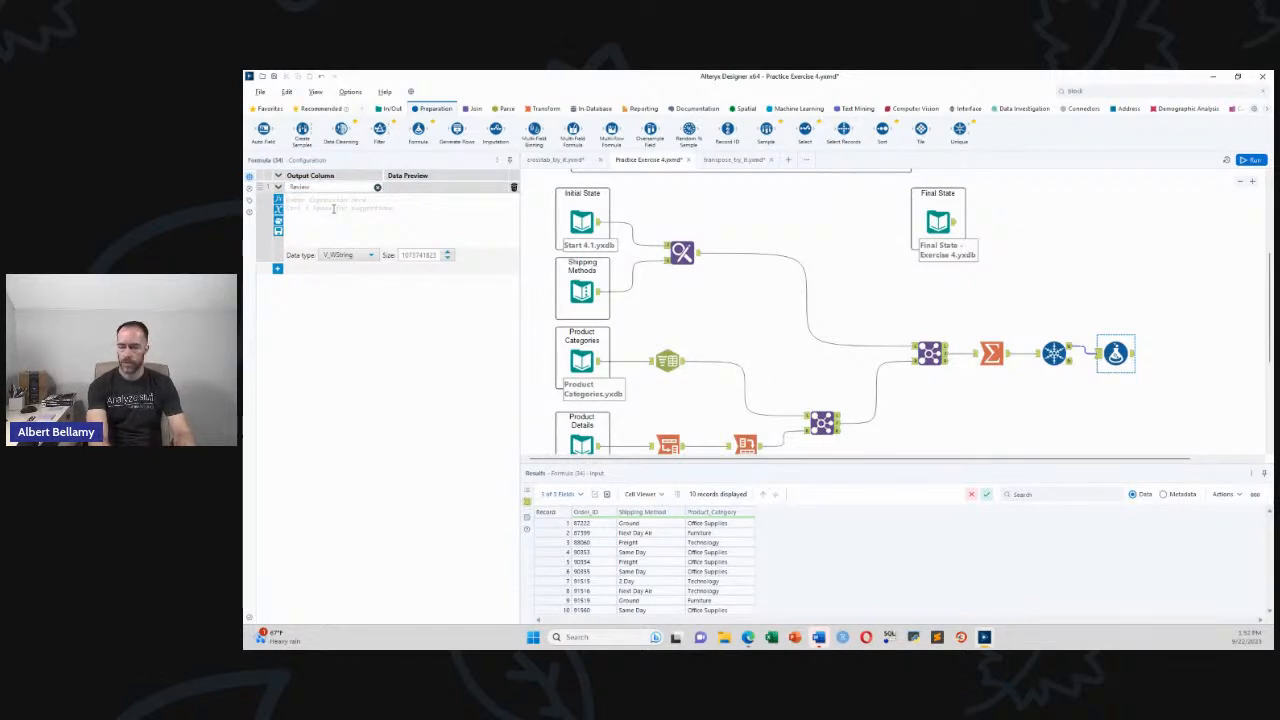
Insert the IF THEN ELSE ENDIF template and split it onto separate lines
type("if")
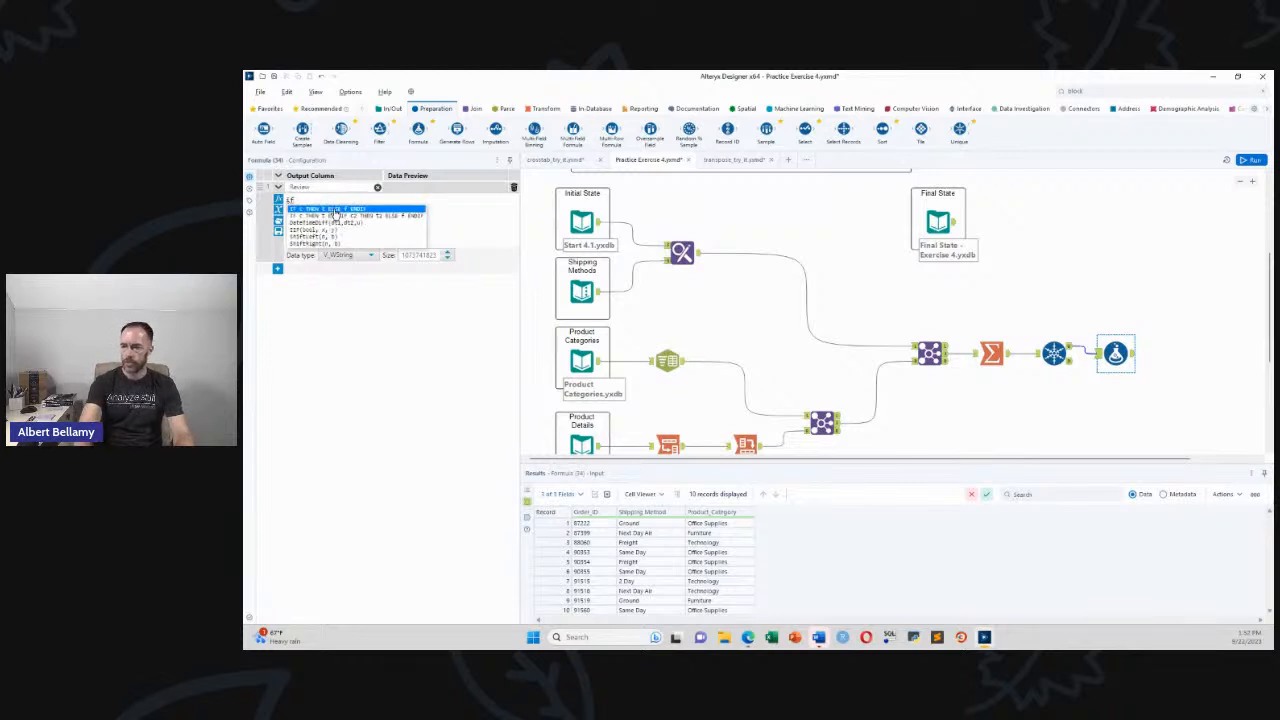
left_click(333, 209)
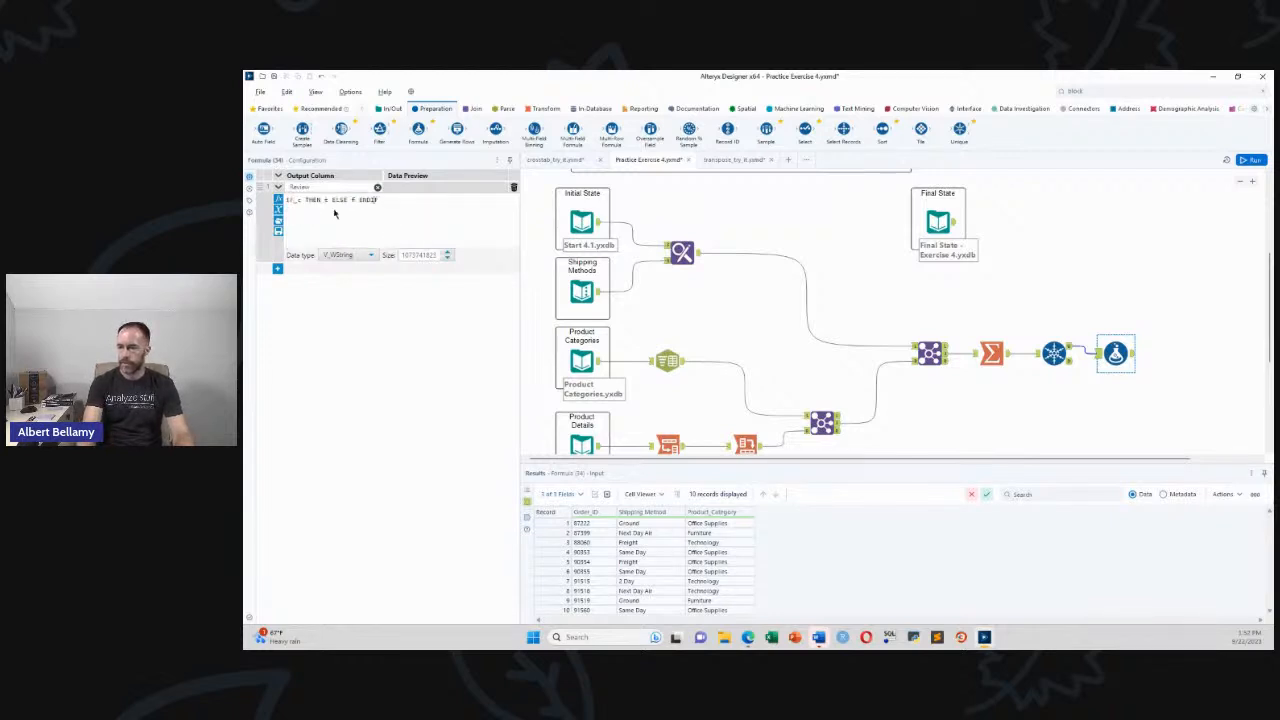
key("Return")
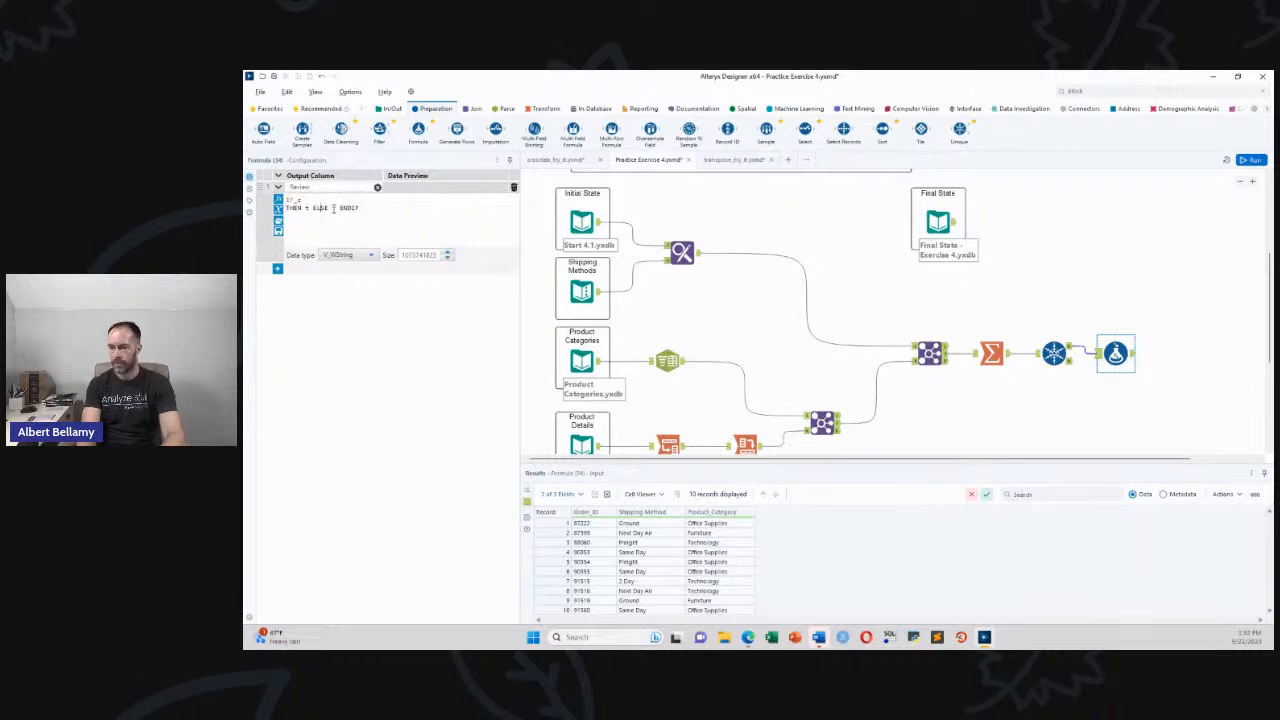
key("Return")
key("Return")
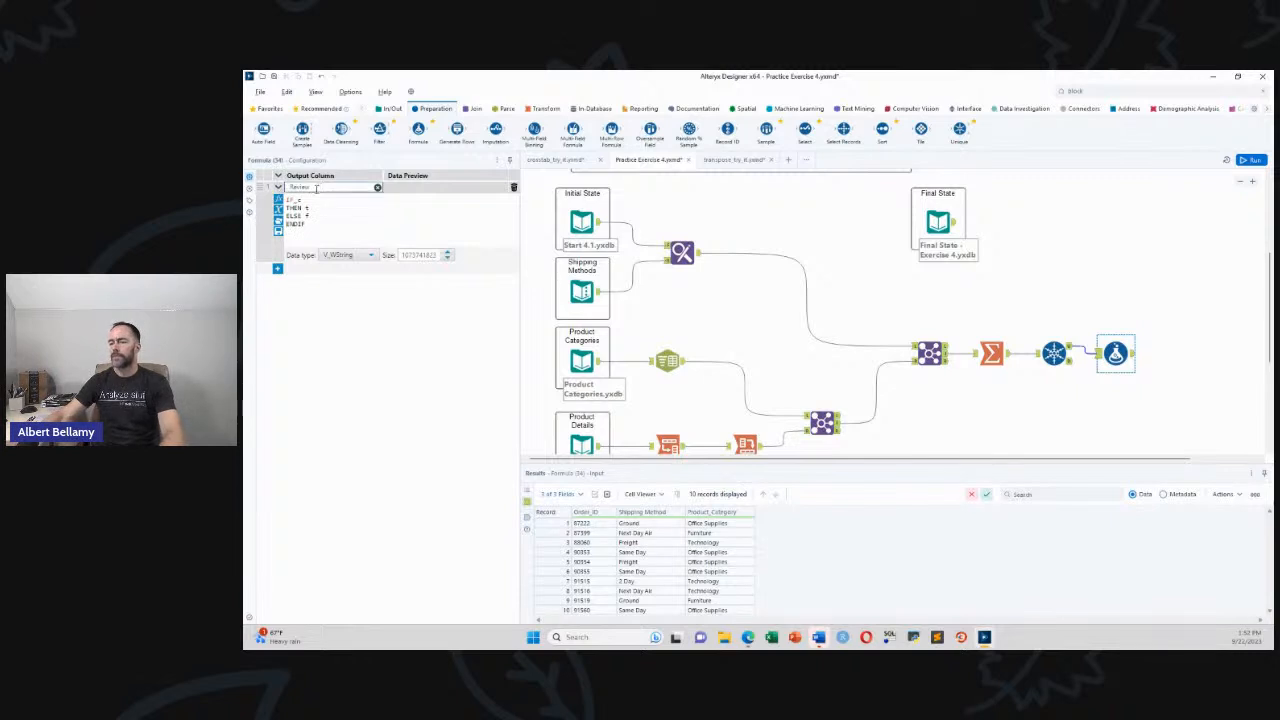
left_click(315, 200)
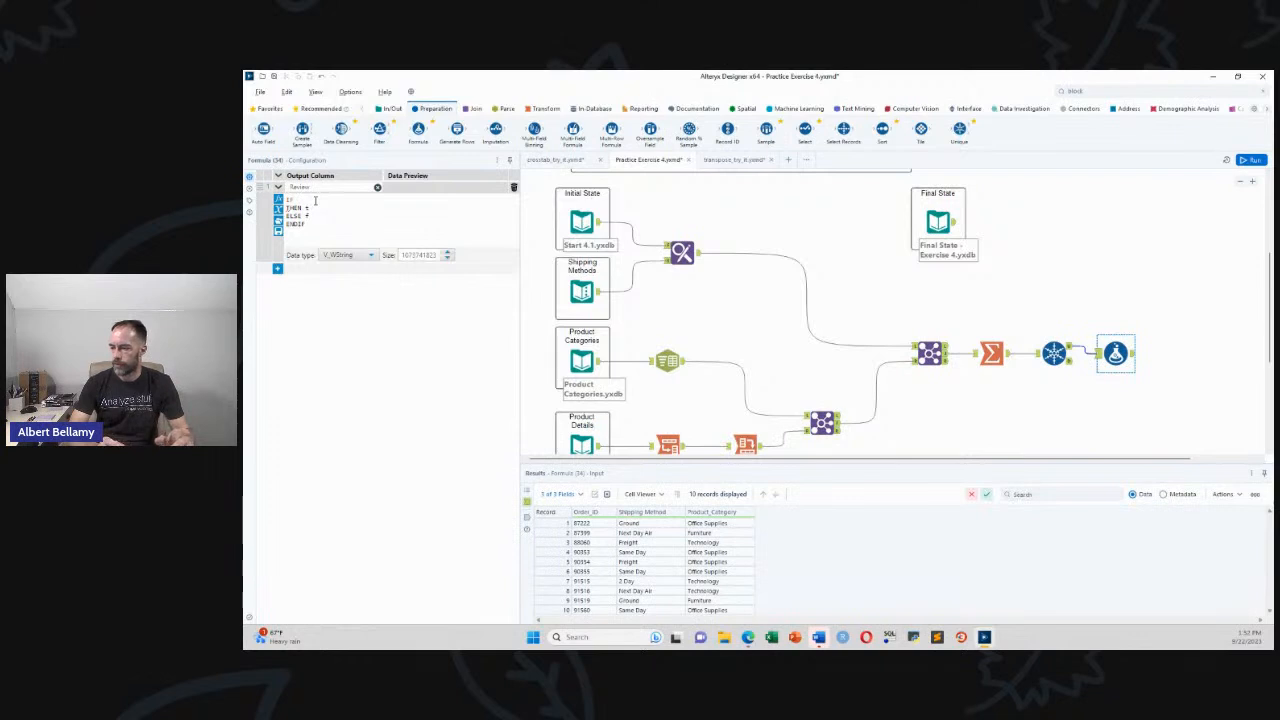
Write the condition [Shipping Method]="Freight" AND [Product_Category]="Technology"
type("[Sh")
key("Return")
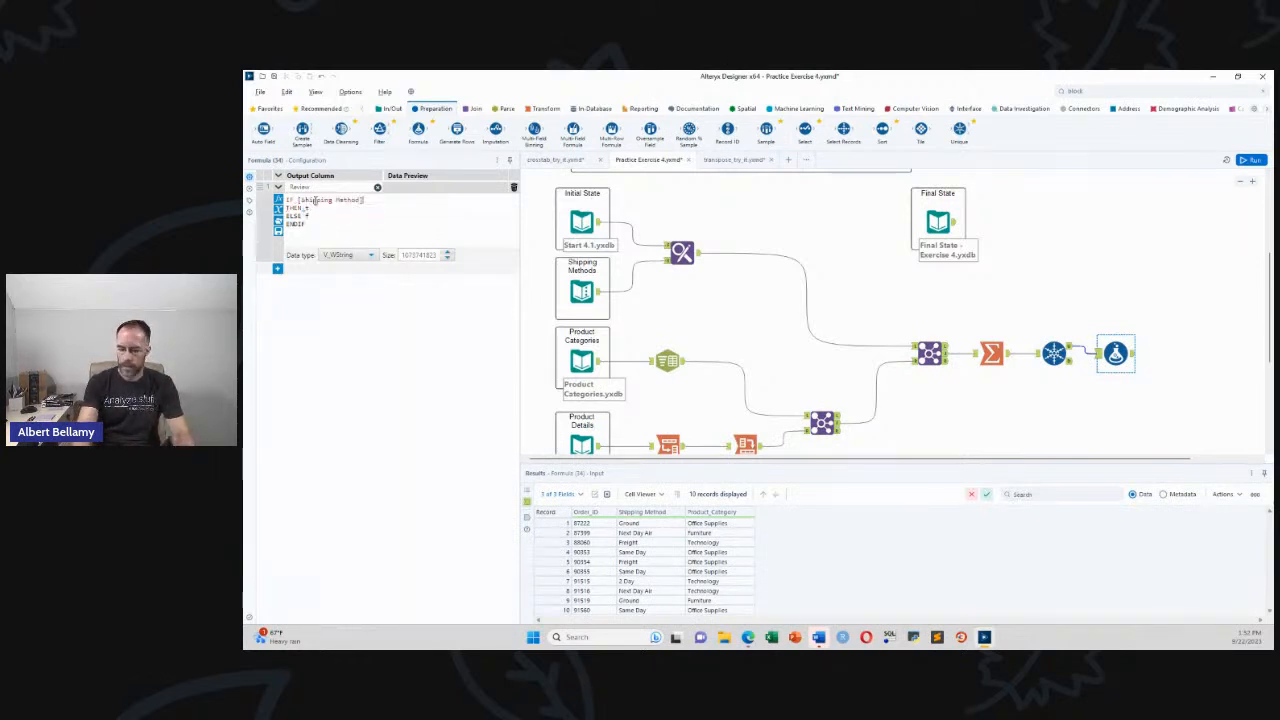
type("=\"Fre")
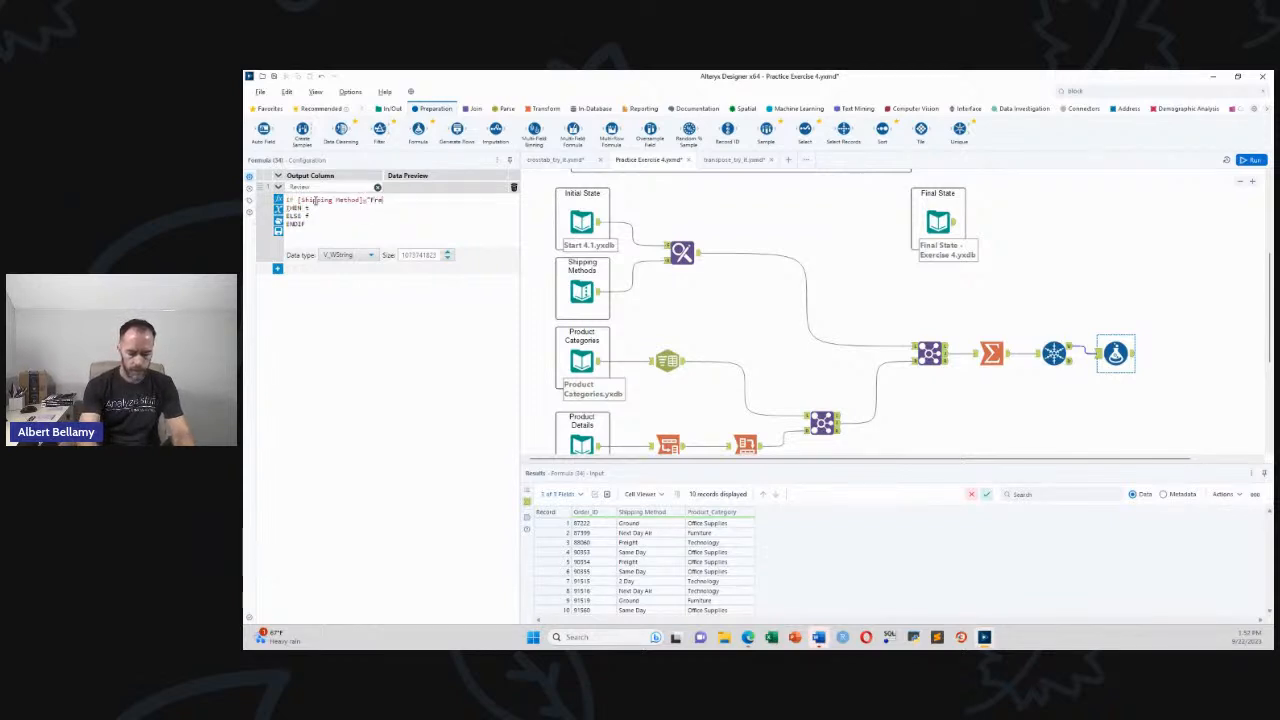
type("ight\" ")
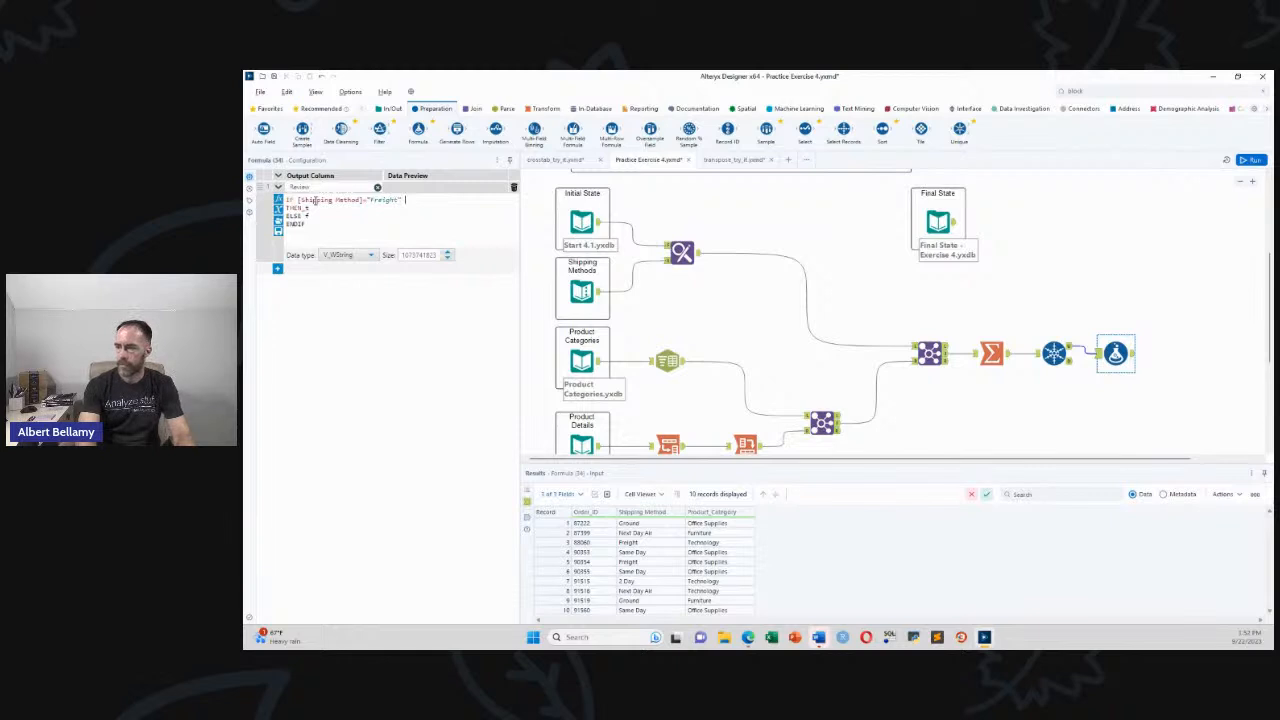
type("AND")
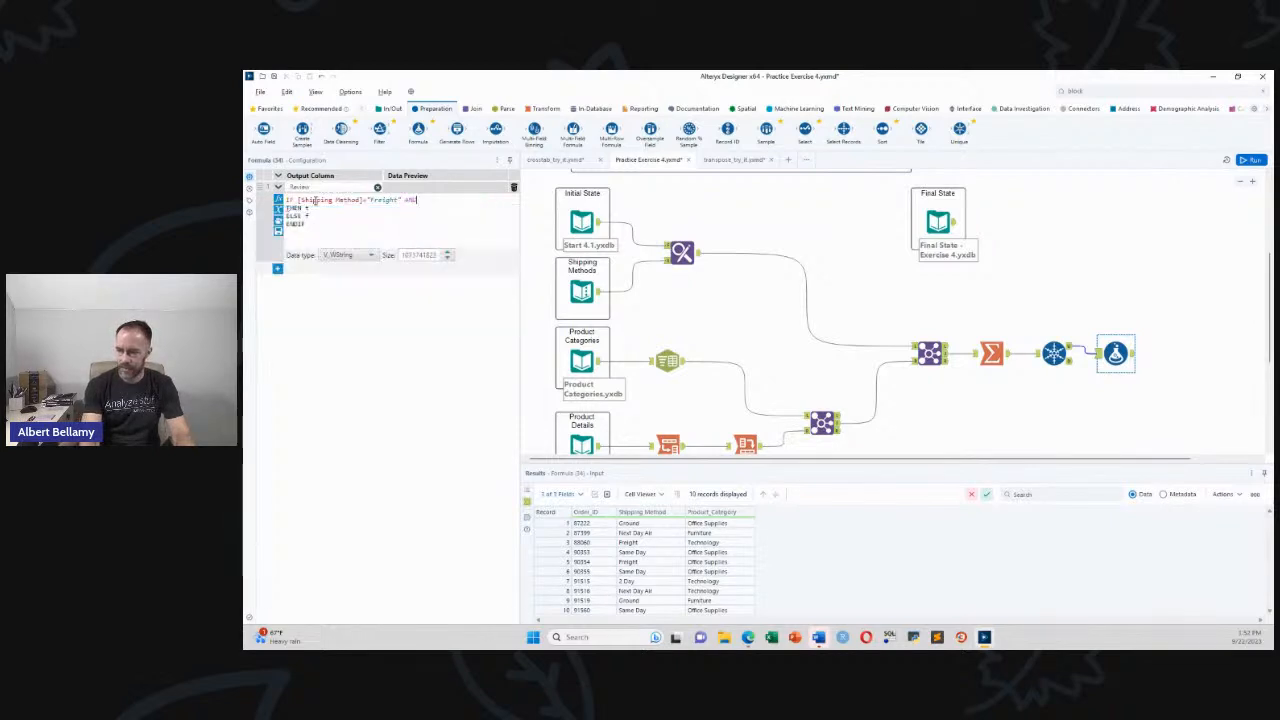
key("Return")
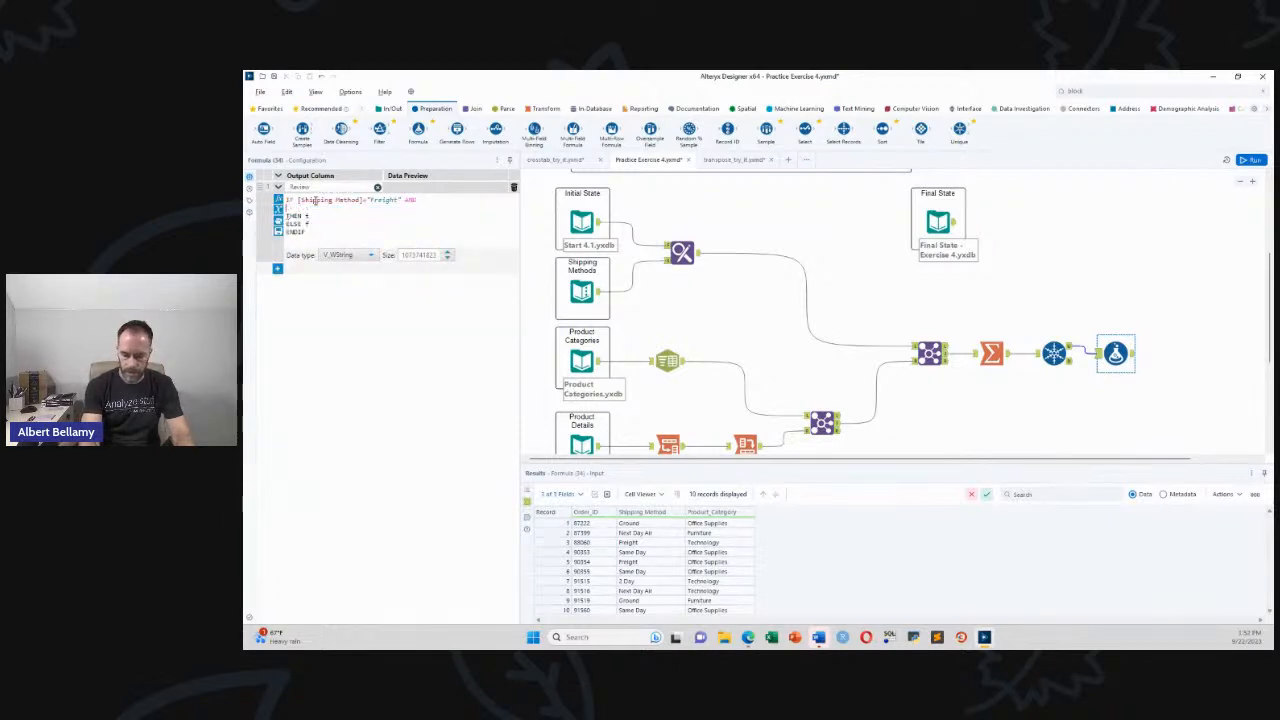
type("[p")
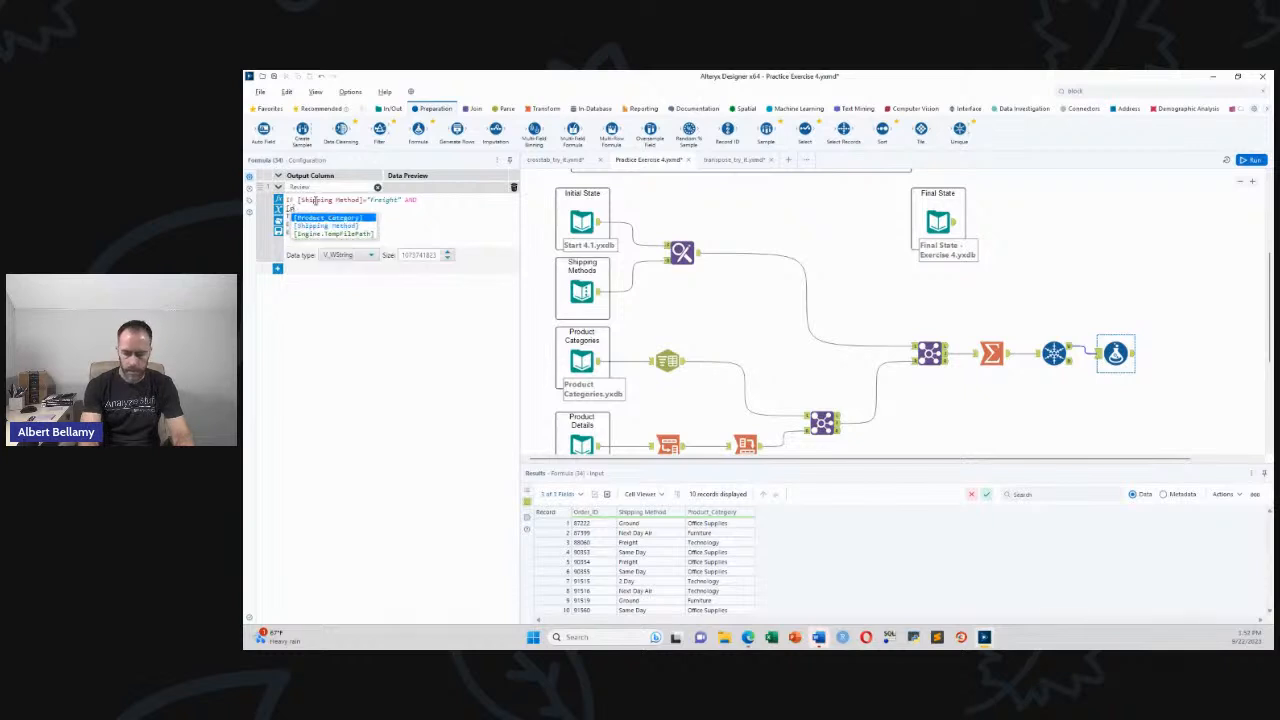
key("Return")
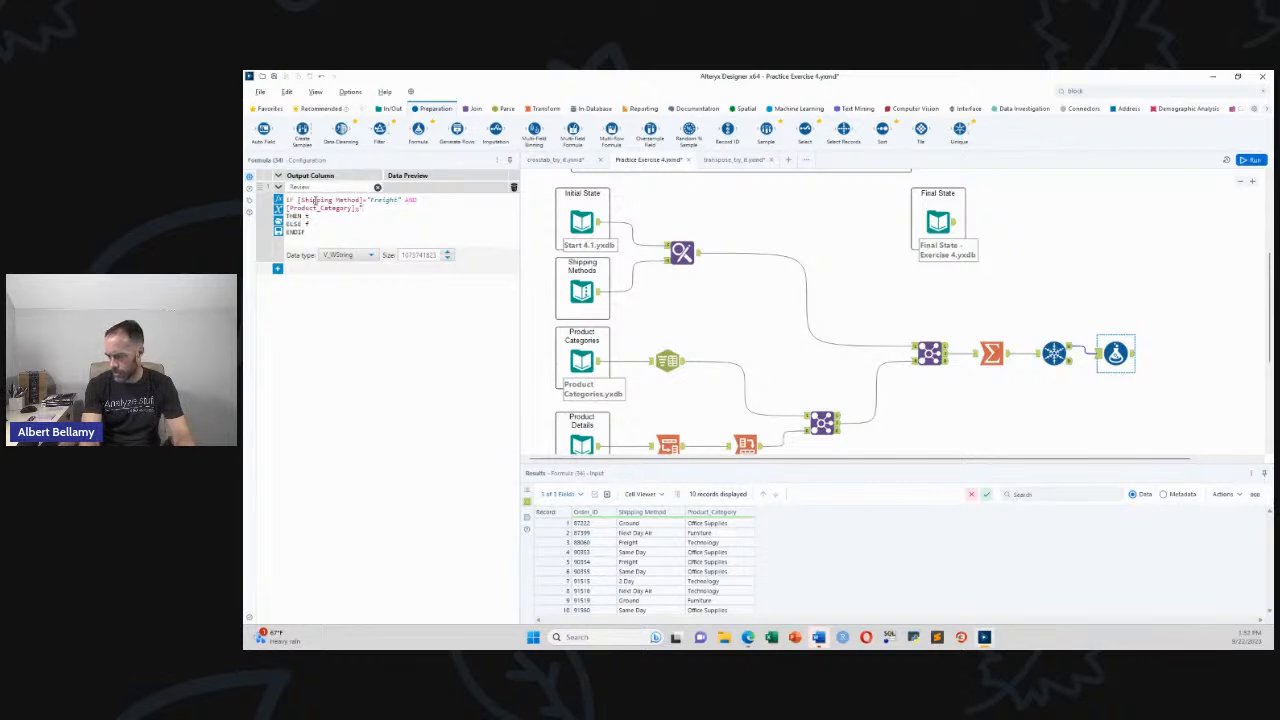
type("=\"Technology")
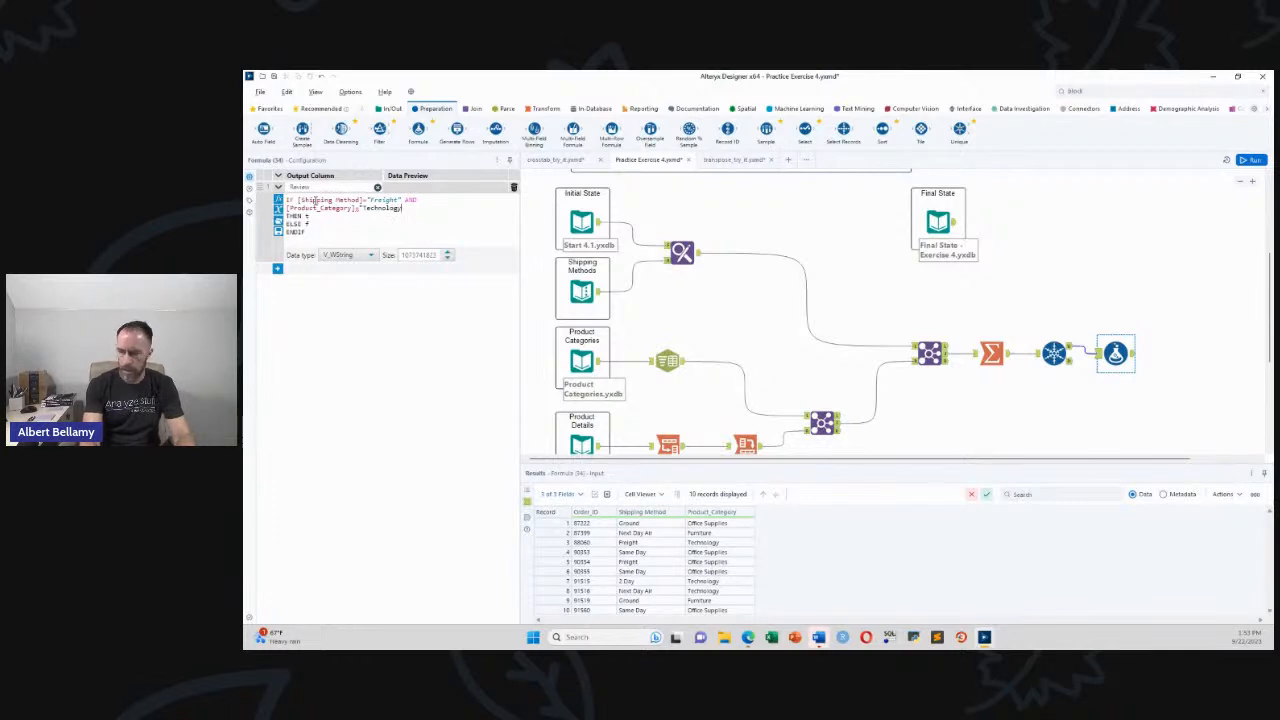
Set THEN to "Review" and ELSE to Null(), then outline the finished formula in red
key("BackSpace")
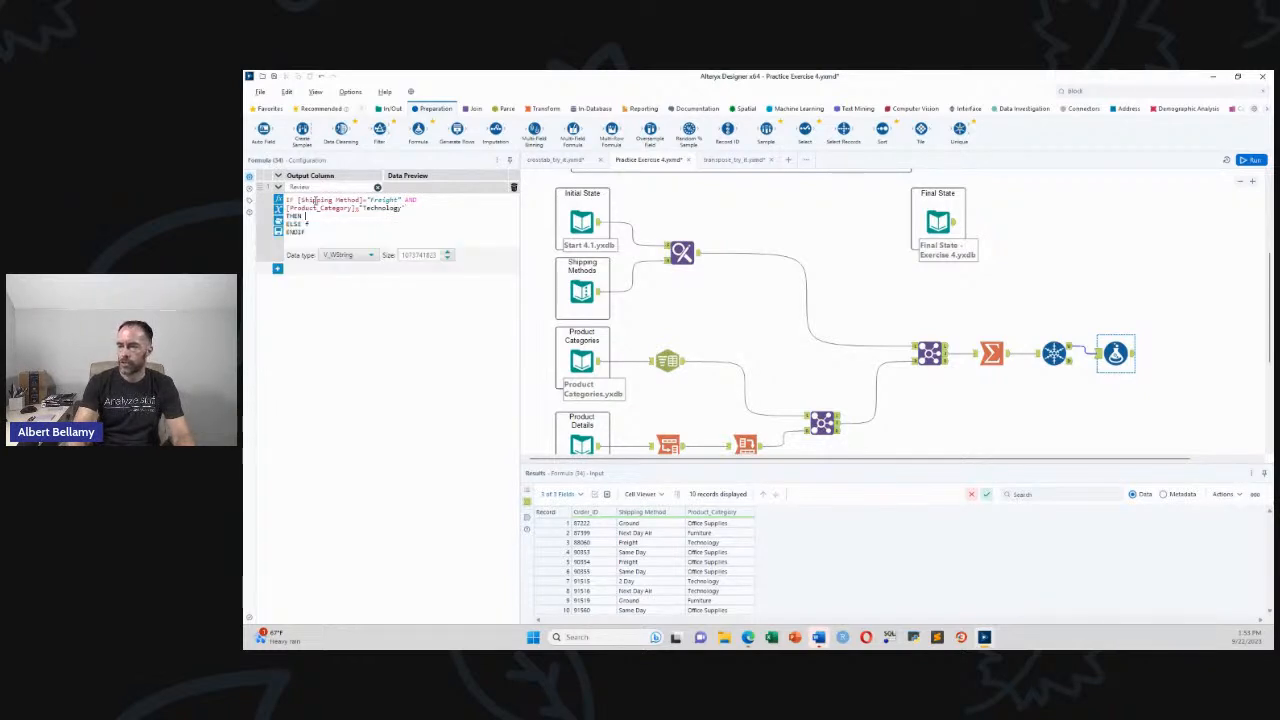
type("\"Review")
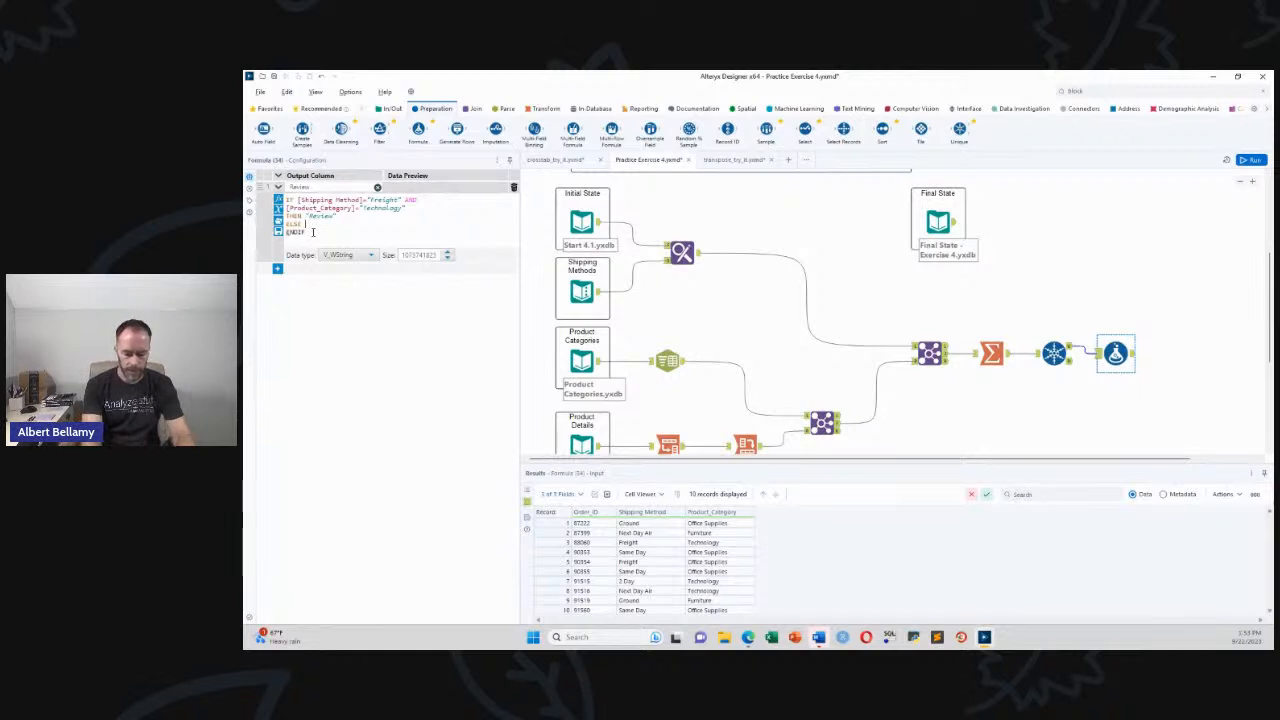
type("nu")
key("Return")
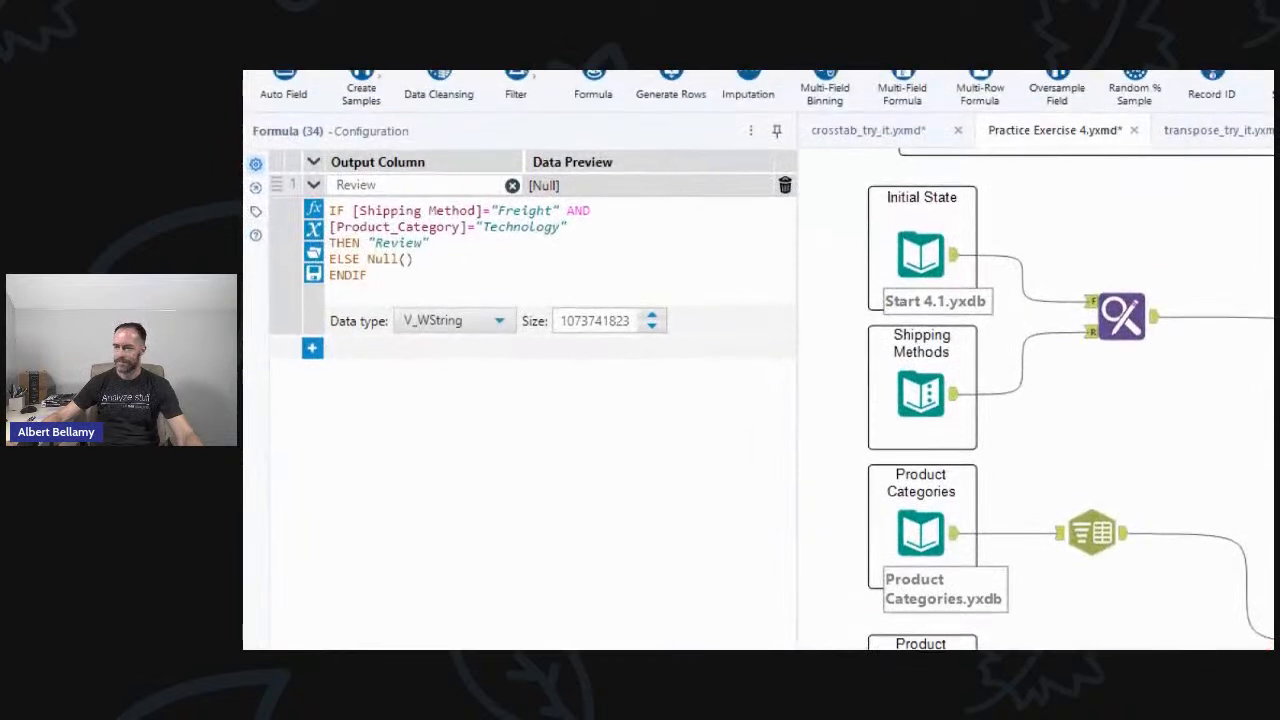
mouse_move(258, 136)
left_mouse_down()
mouse_move(259, 214)
mouse_move(300, 370)
mouse_move(877, 336)
mouse_move(672, 121)
mouse_move(256, 136)
left_mouse_up()
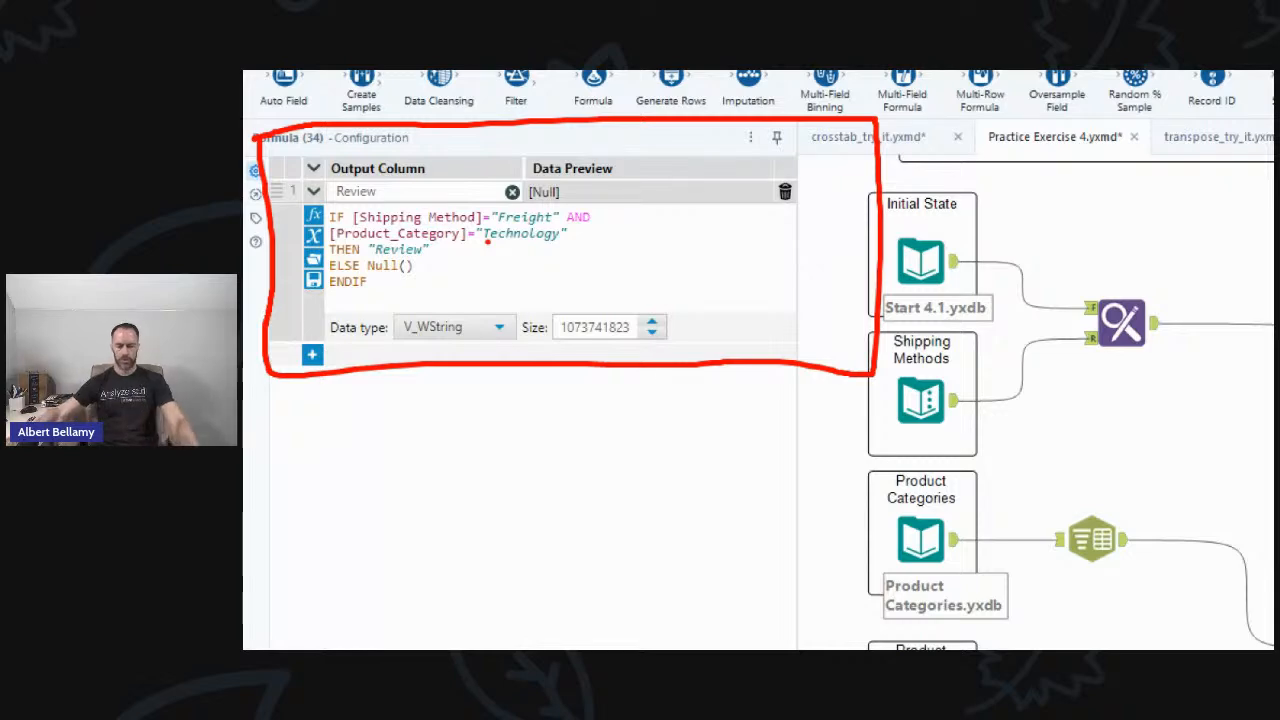
key("Escape")
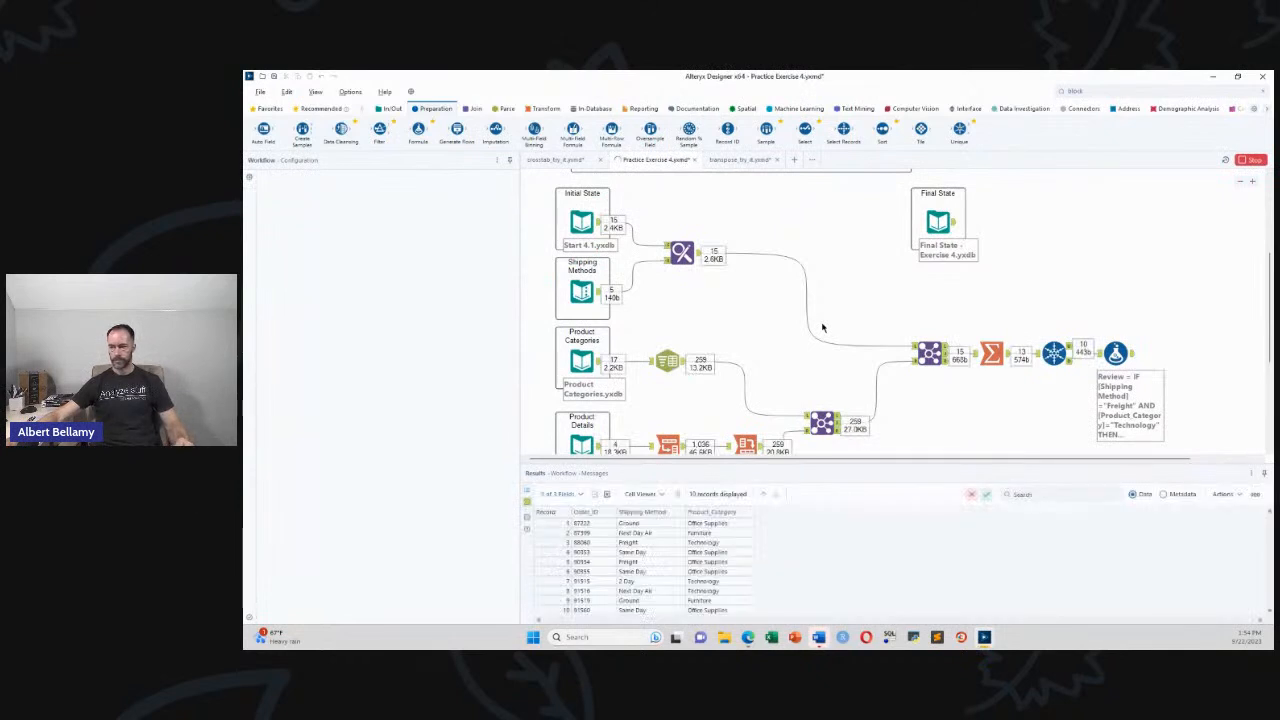
Compare the Review formula's output with the Final State data, then recheck the Unique settings
left_click(835, 375)
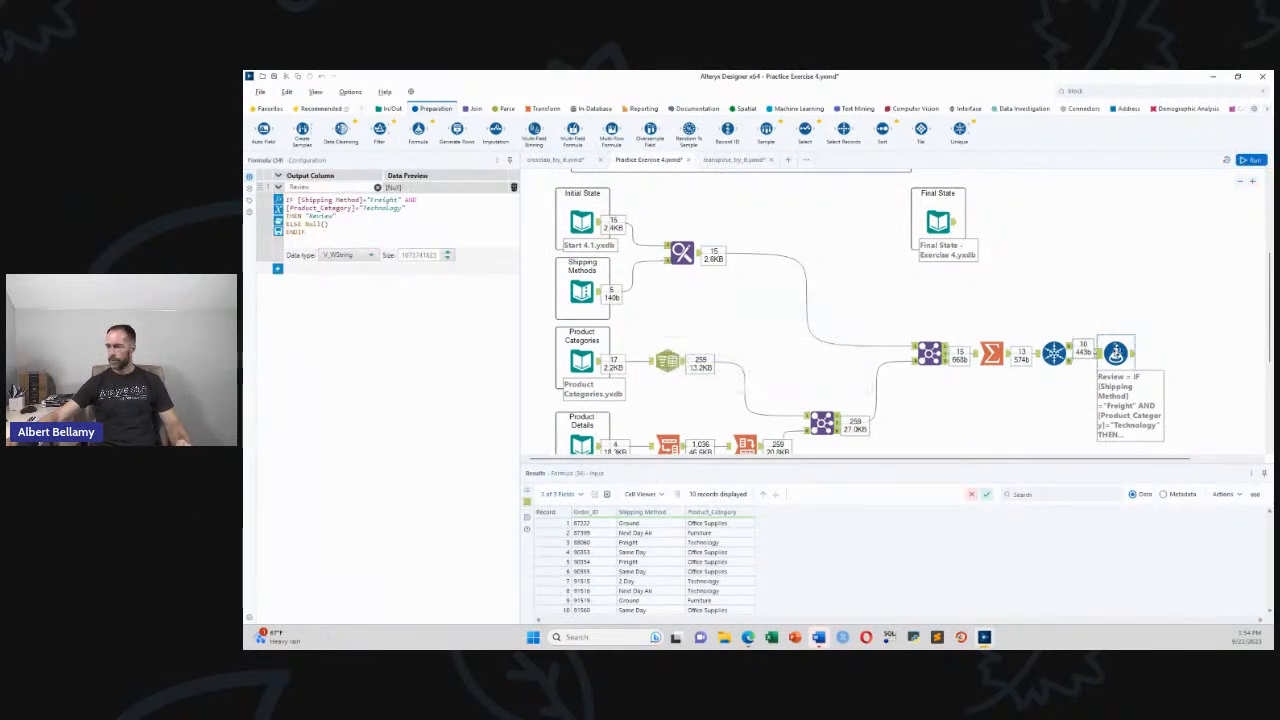
left_click(1135, 355)
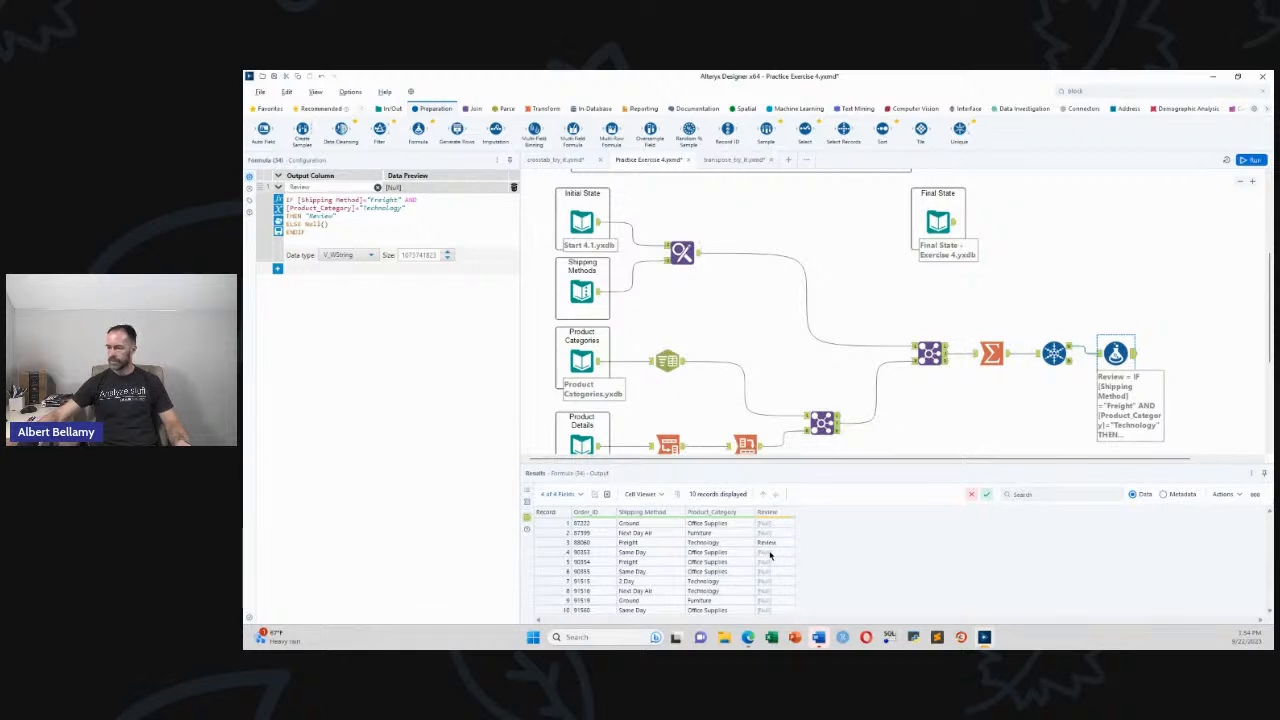
left_click(956, 224)
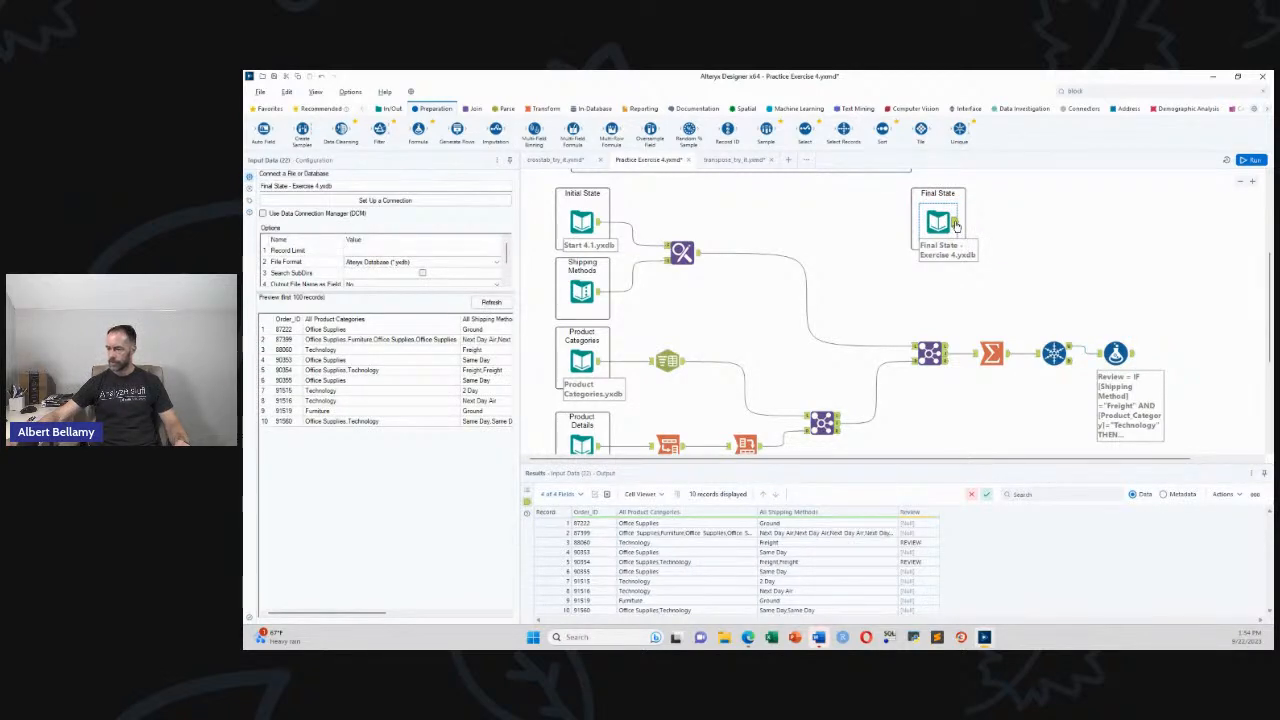
left_click(1055, 353)
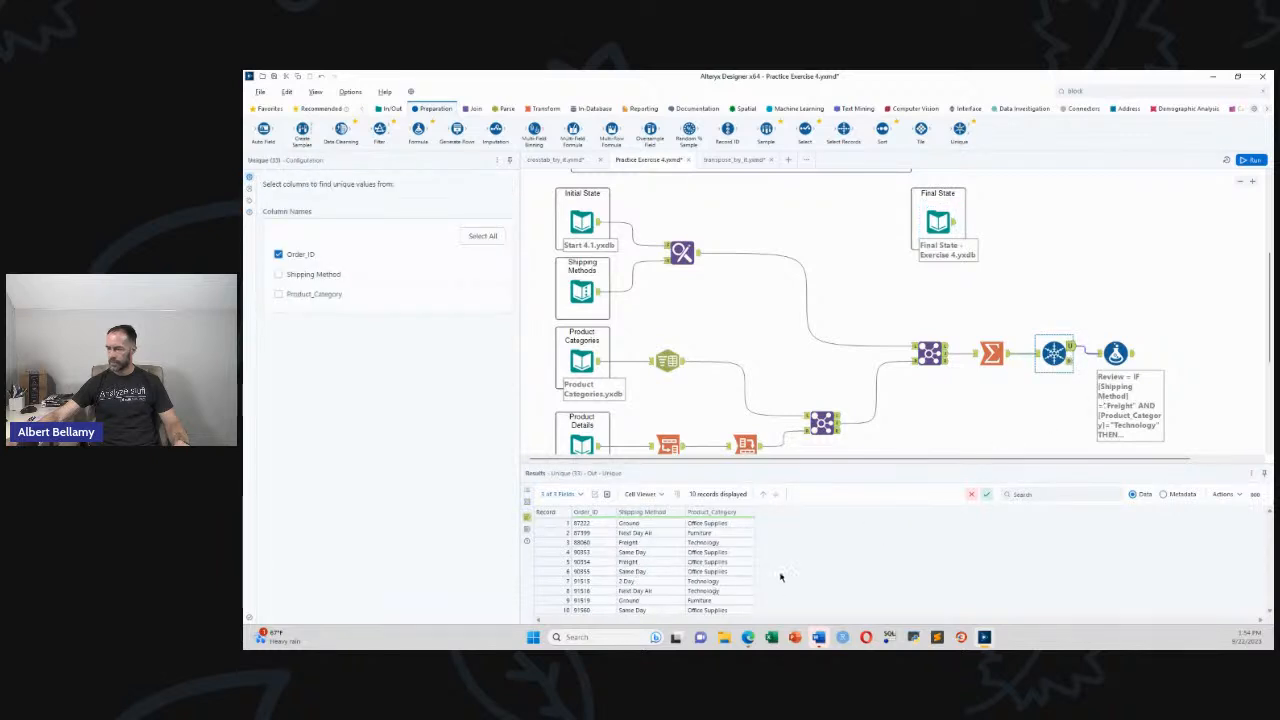
Reconnect Review to take Summarize output directly instead of Unique, and rerun the workflow
left_click(1087, 350)
key("Delete")
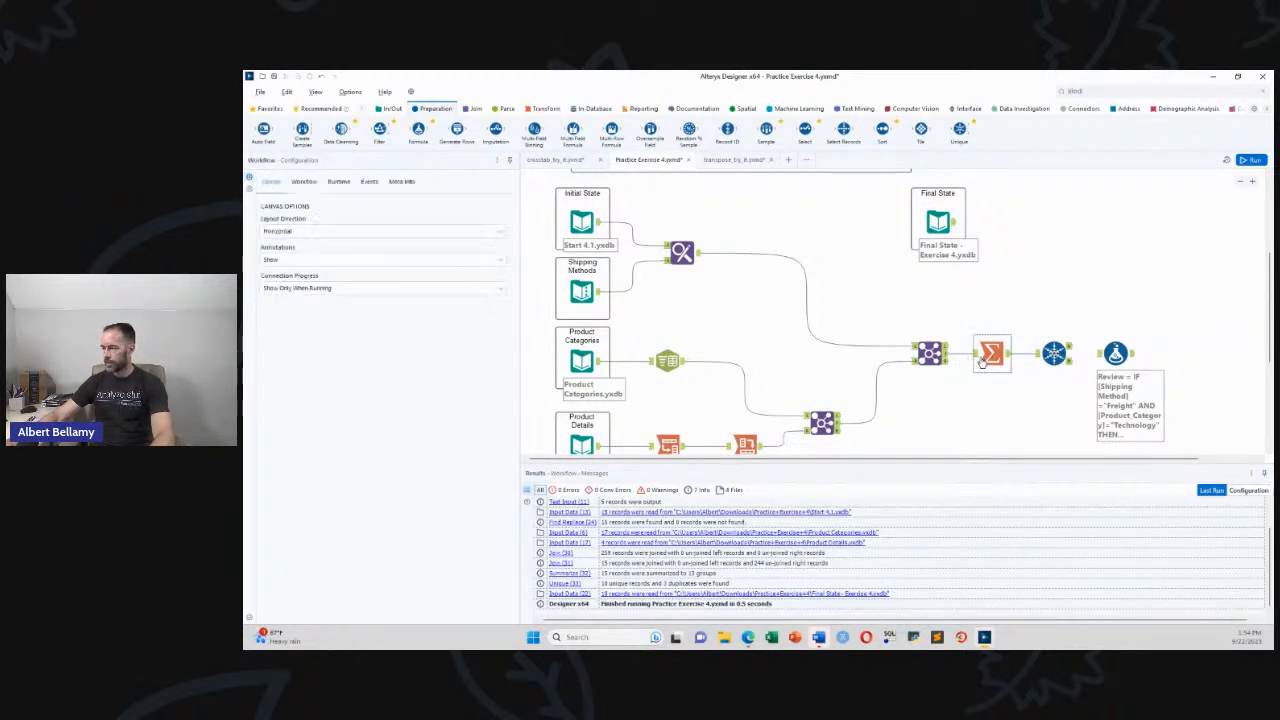
left_click_drag(1006, 356, 1110, 358)
key("ctrl+r")
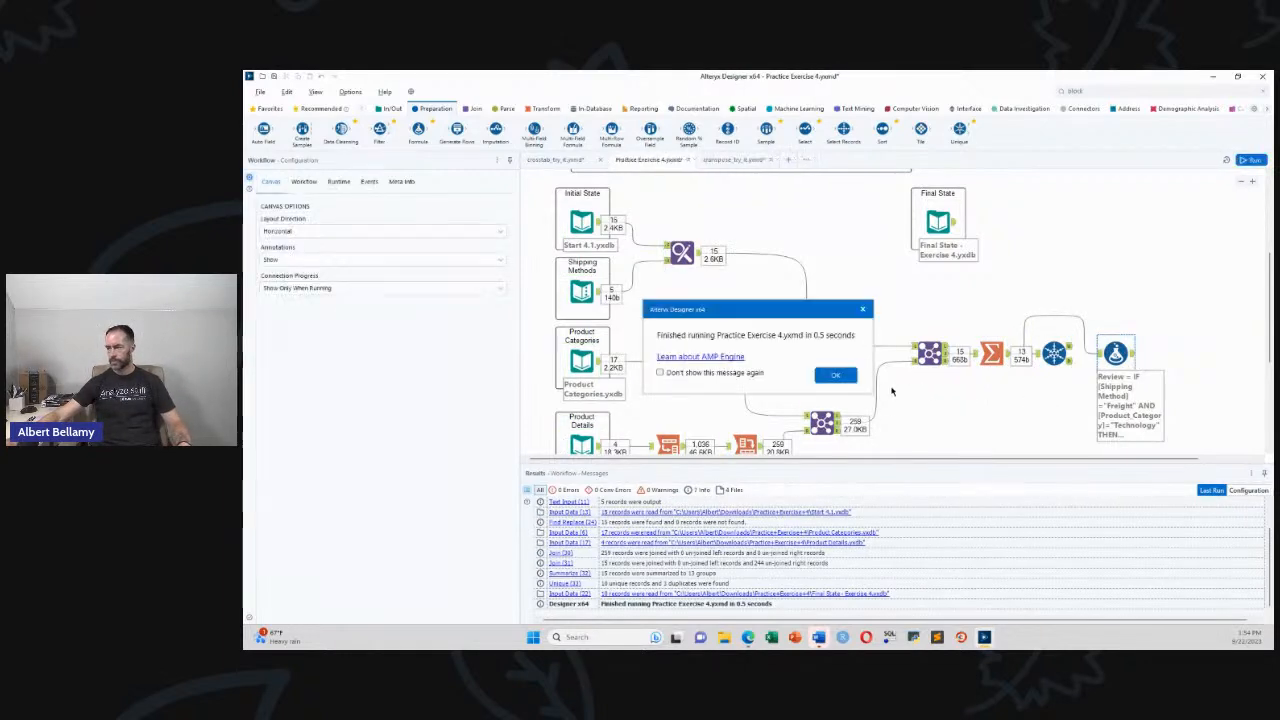
Review the 13 output records with Review flags and highlight the AND condition
left_click(836, 378)
left_click(1133, 356)
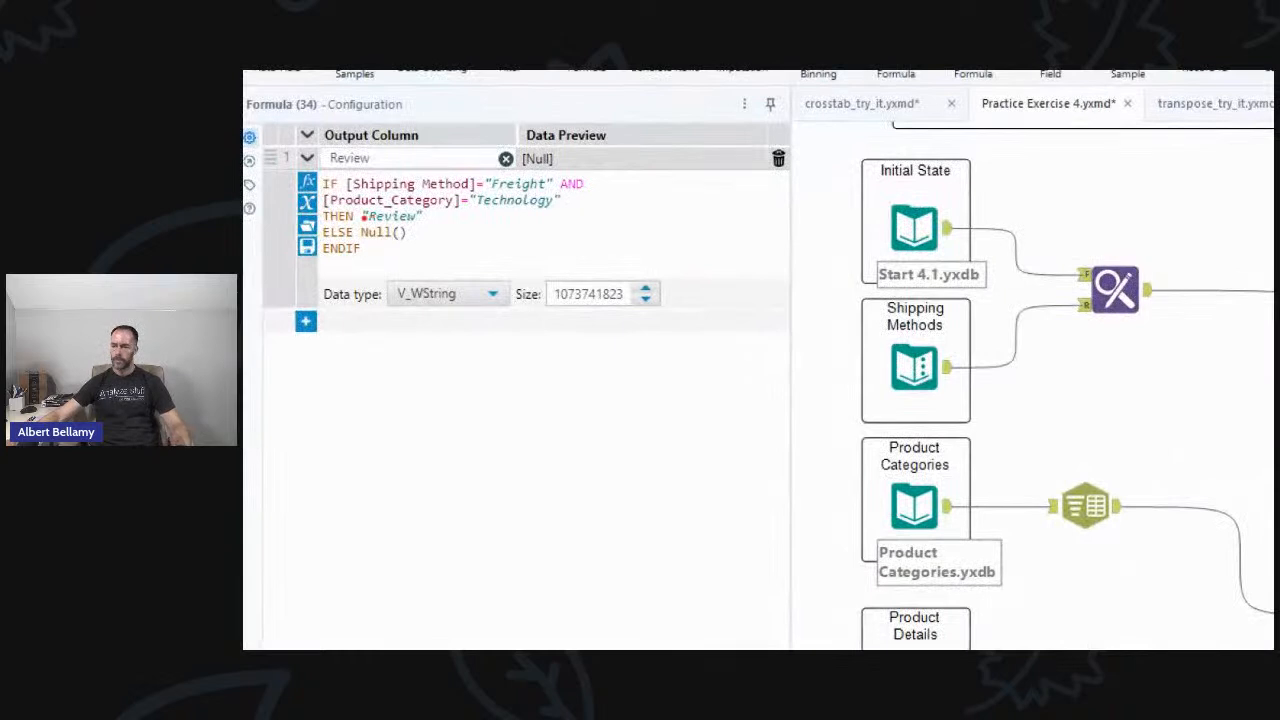
mouse_move(596, 186)
left_mouse_down()
mouse_move(658, 181)
mouse_move(656, 197)
mouse_move(672, 197)
left_mouse_up()
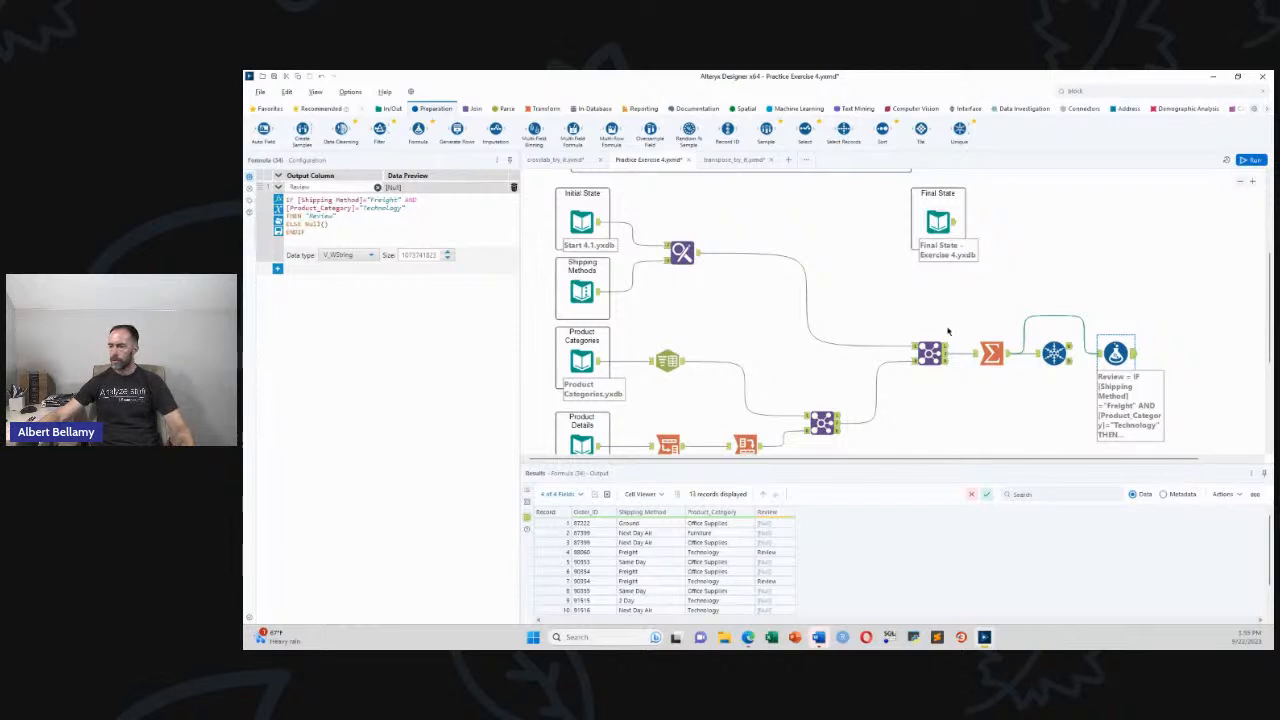
scroll(995, 395, "down", 2)
scroll(1000, 398, "up", 2)
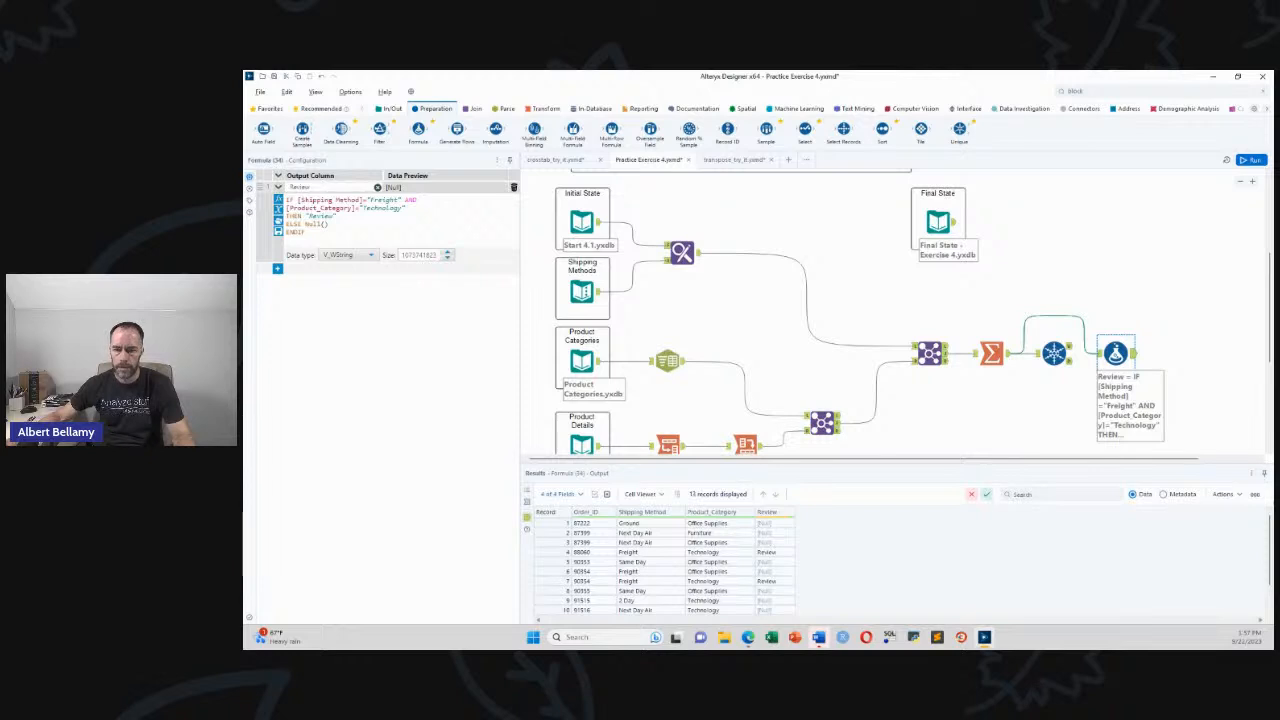
Go to the Capstone Project slide in the learning path and start the exercise download
key("alt+Tab")
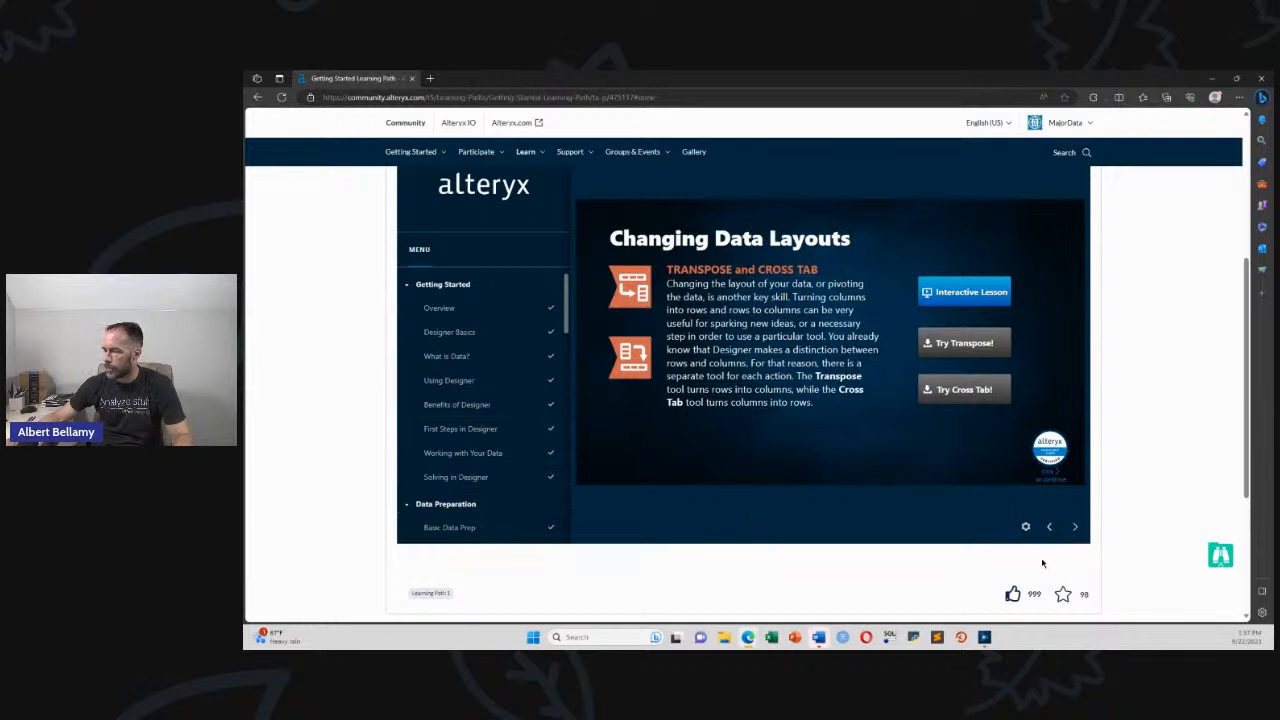
left_click(893, 435)
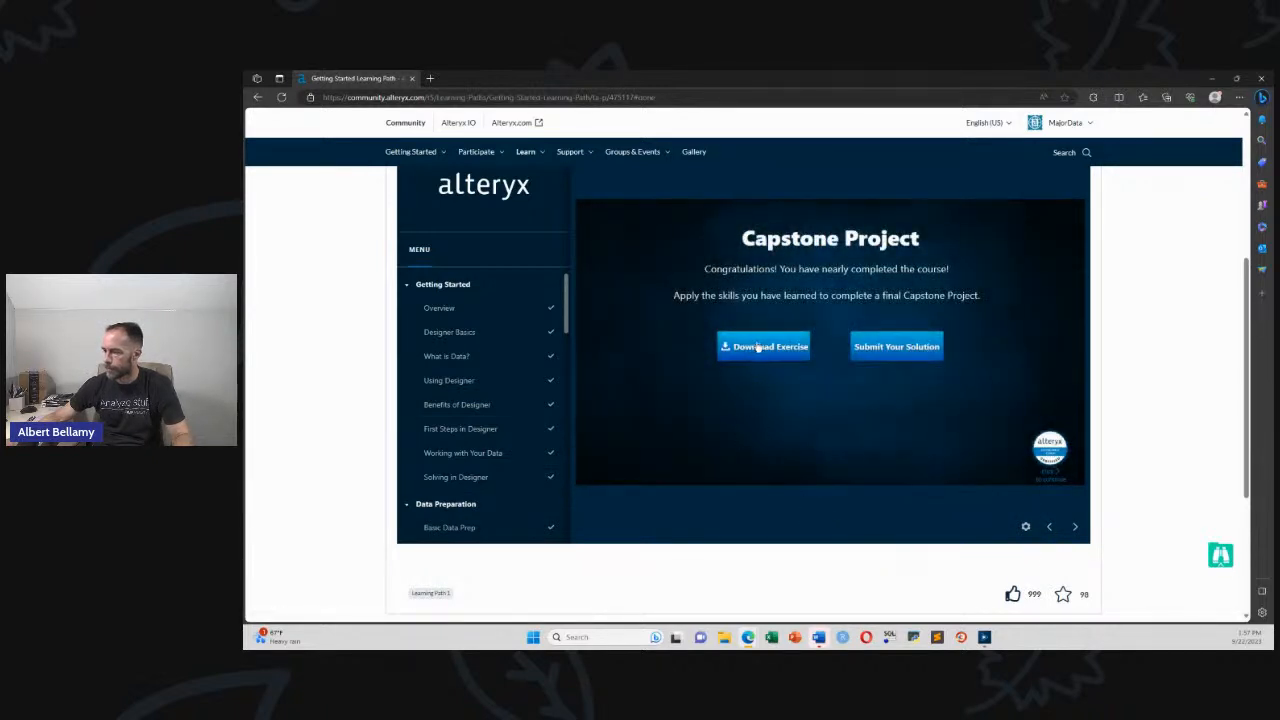
left_click(726, 346)
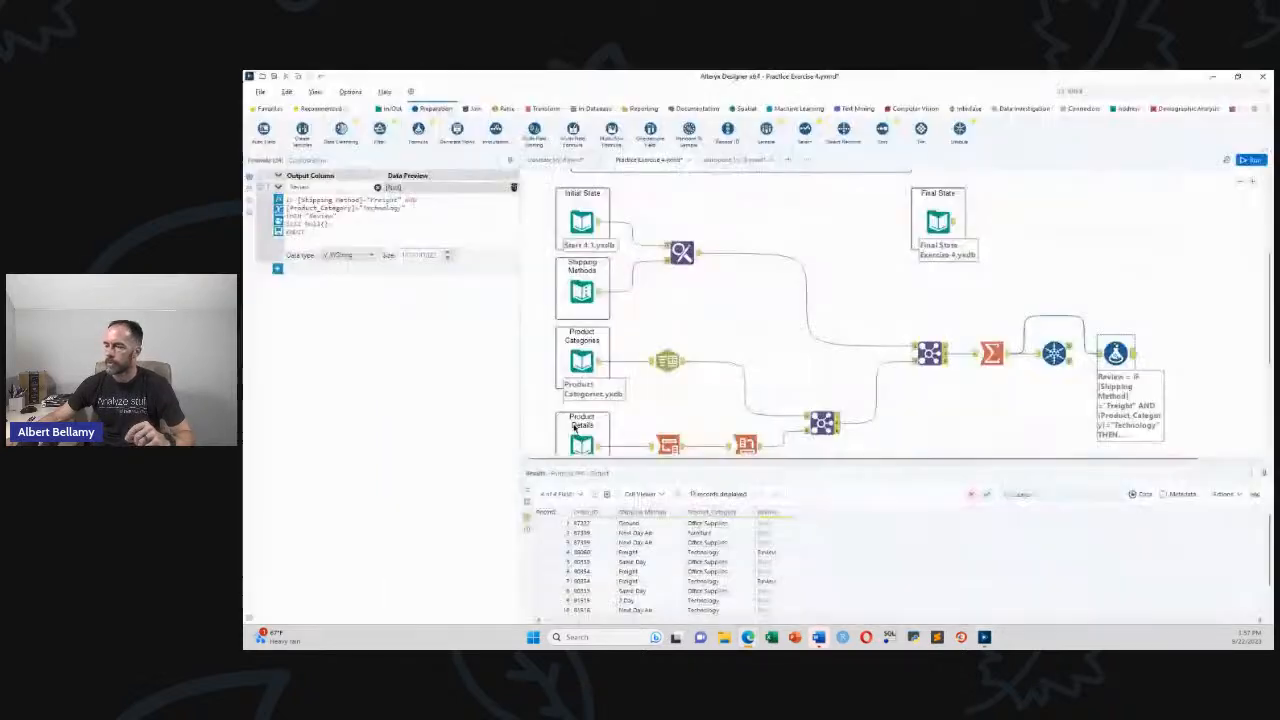
Import Capstone.yxzp and load the Capstone workflow into Designer
left_click(795, 390)
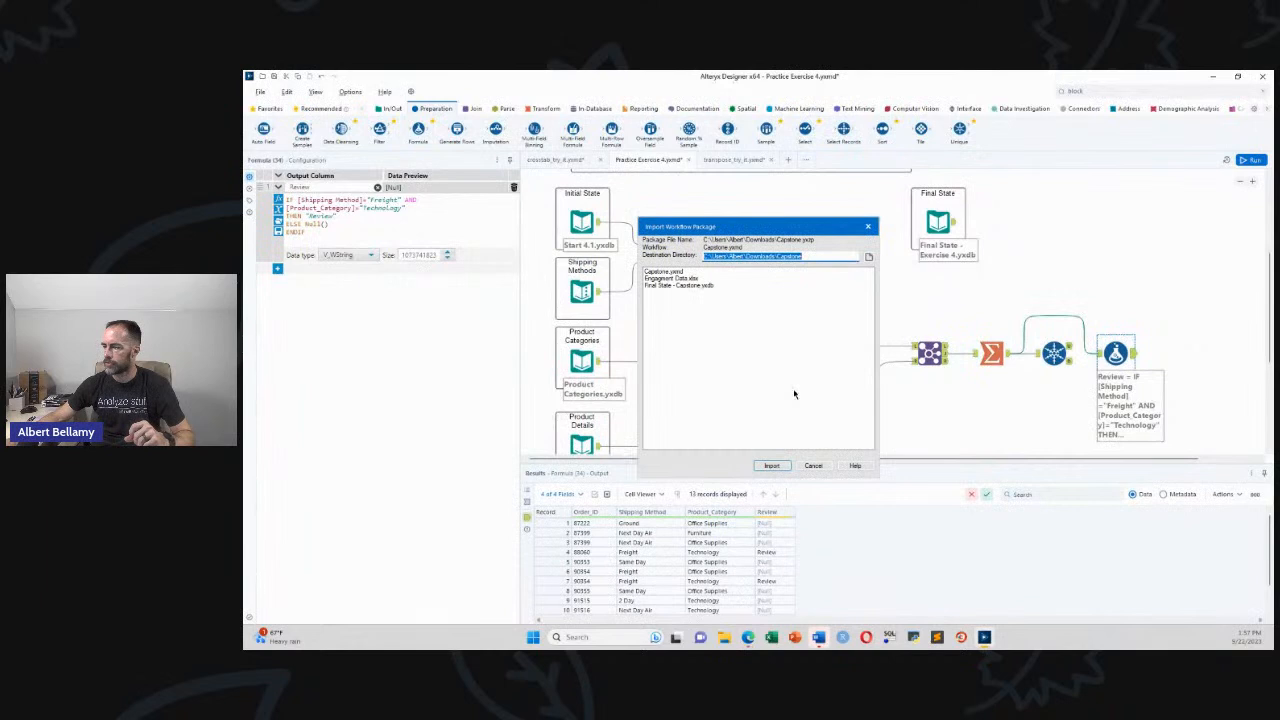
left_click(773, 466)
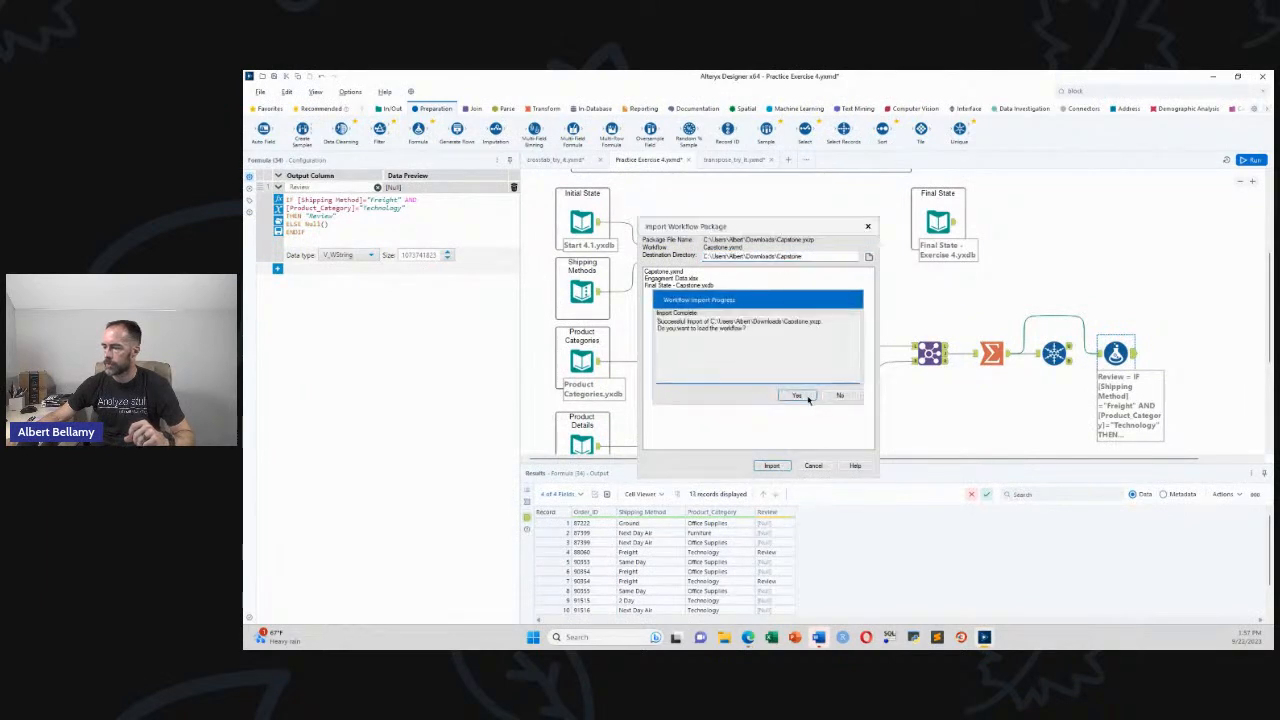
left_click(808, 397)
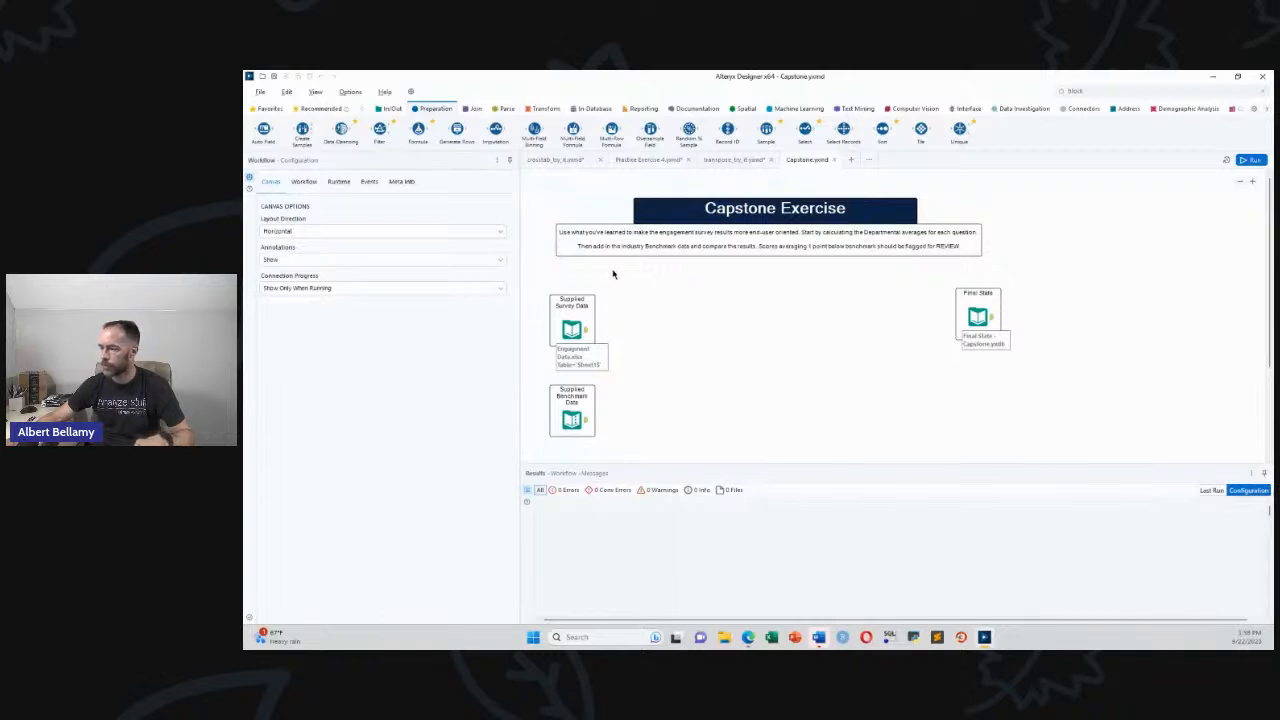
Inspect the Supplied Survey Data input and run the Capstone workflow
left_click(585, 332)
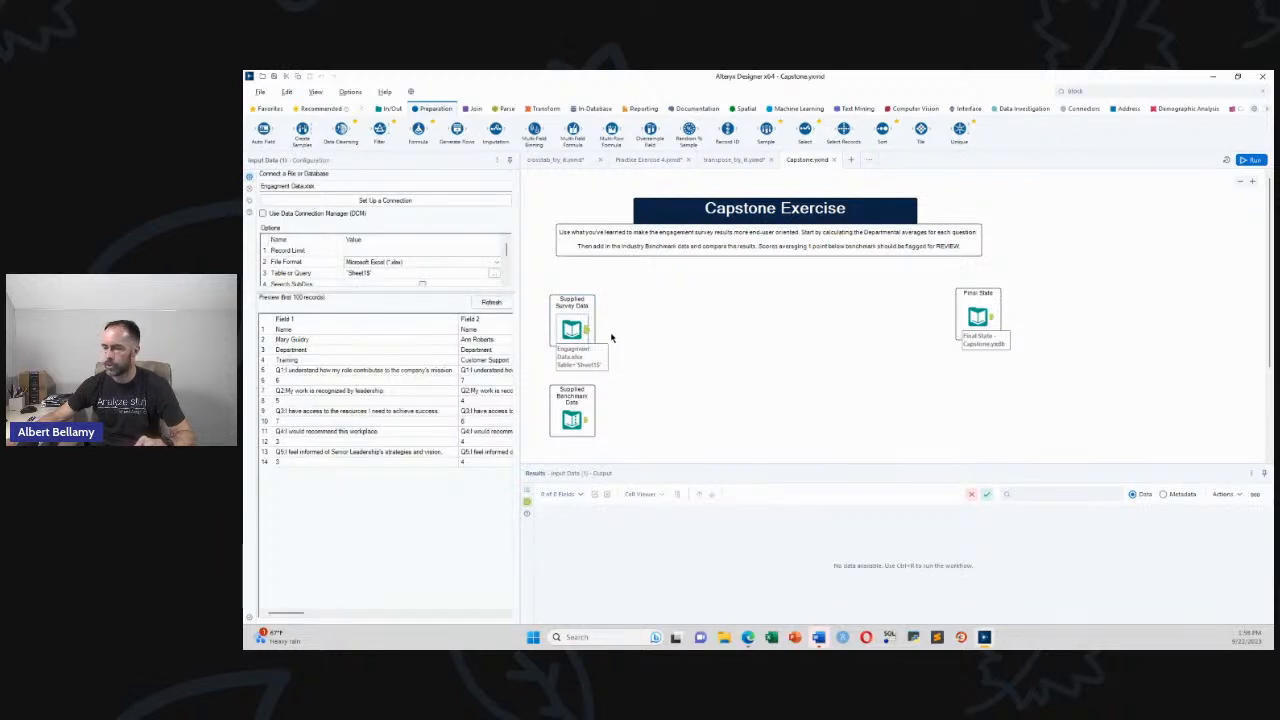
key("ctrl+r")
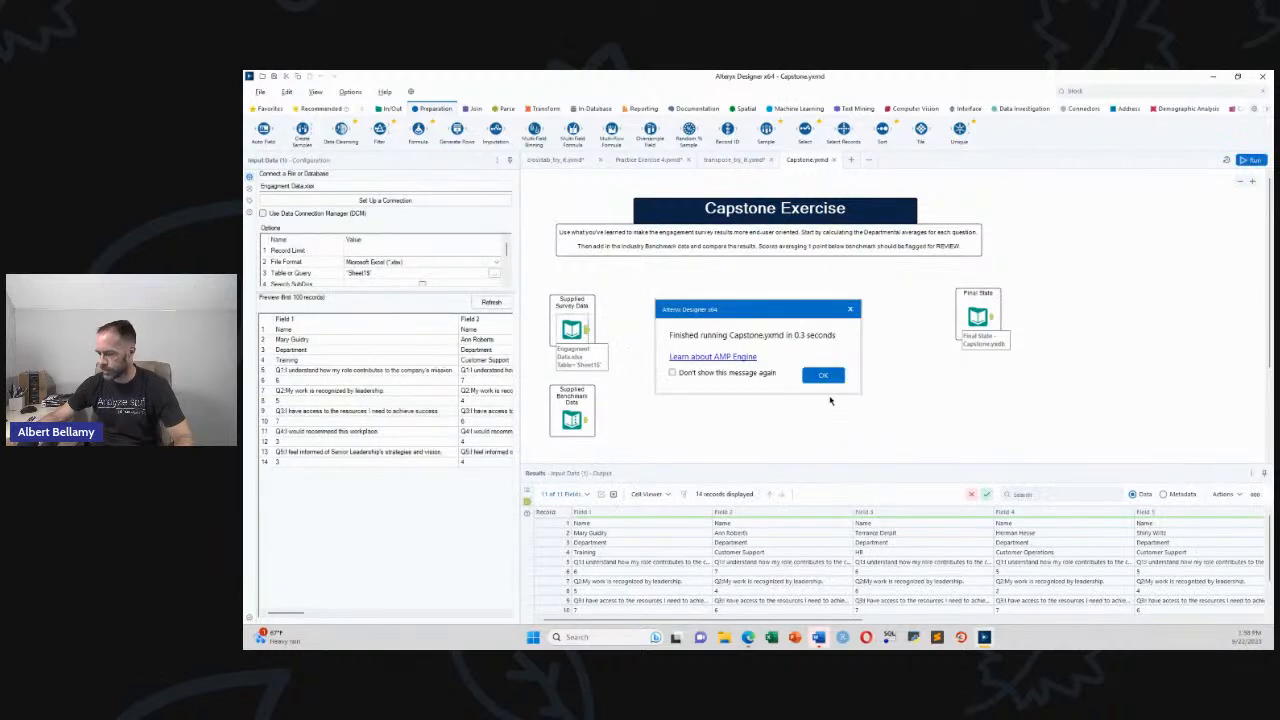
left_click(824, 377)
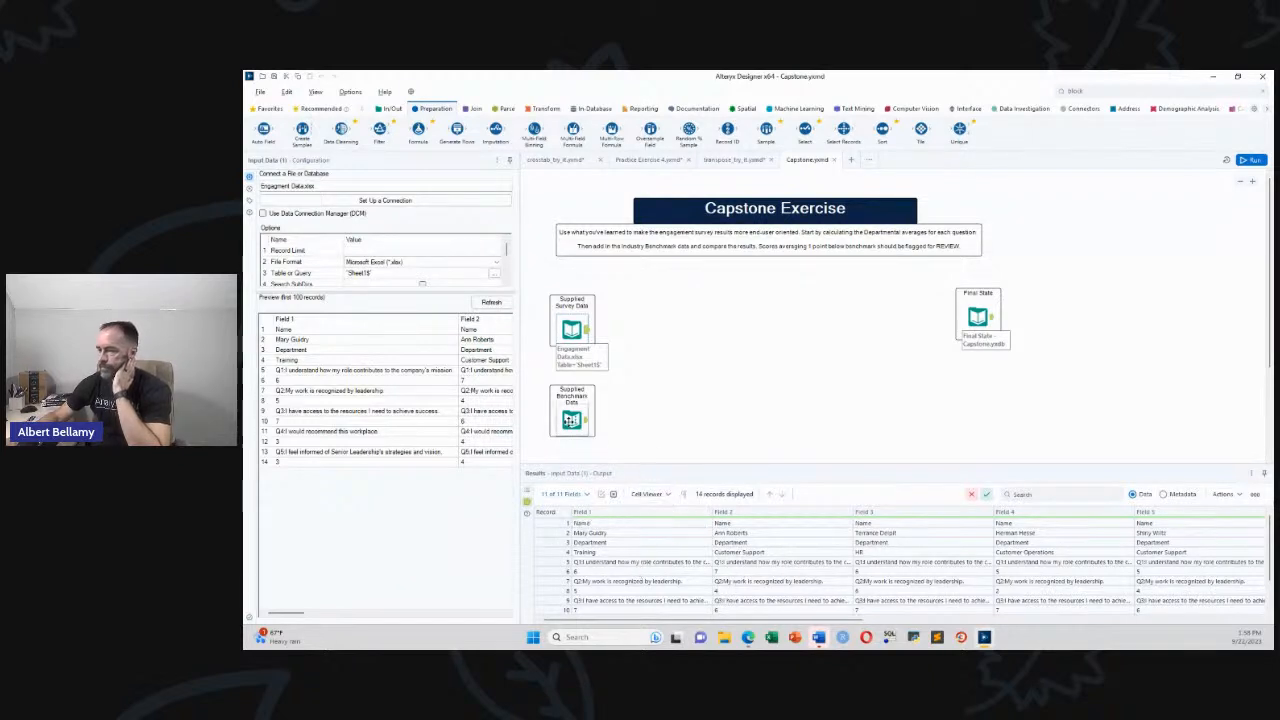
Compare the benchmark and survey data, then preview the Final State's 20 records
left_click(574, 418)
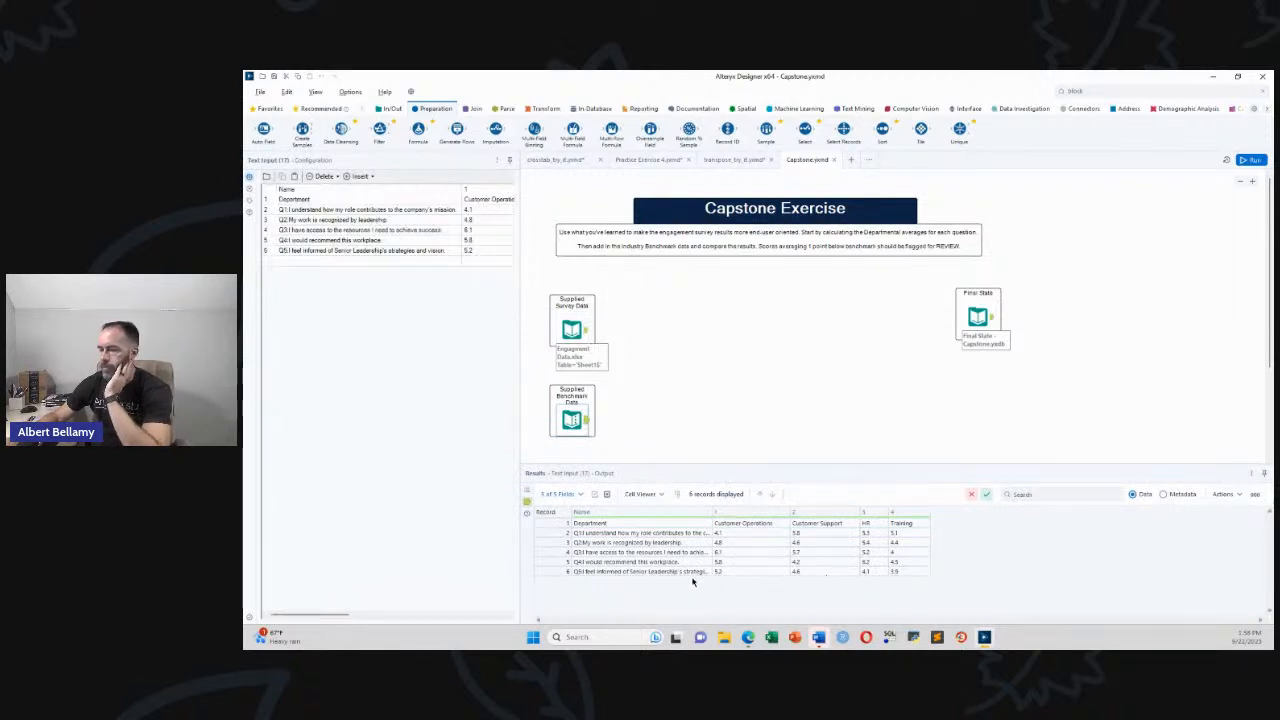
left_click_drag(713, 512, 729, 512)
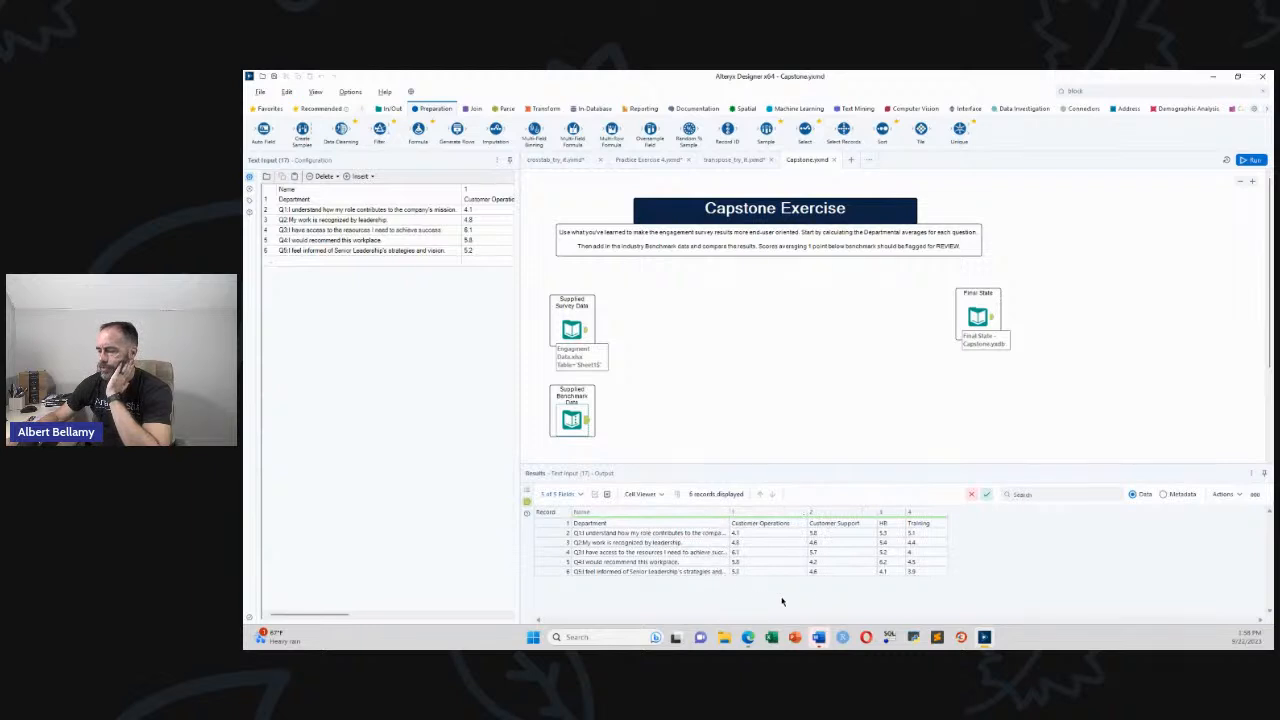
left_click(587, 333)
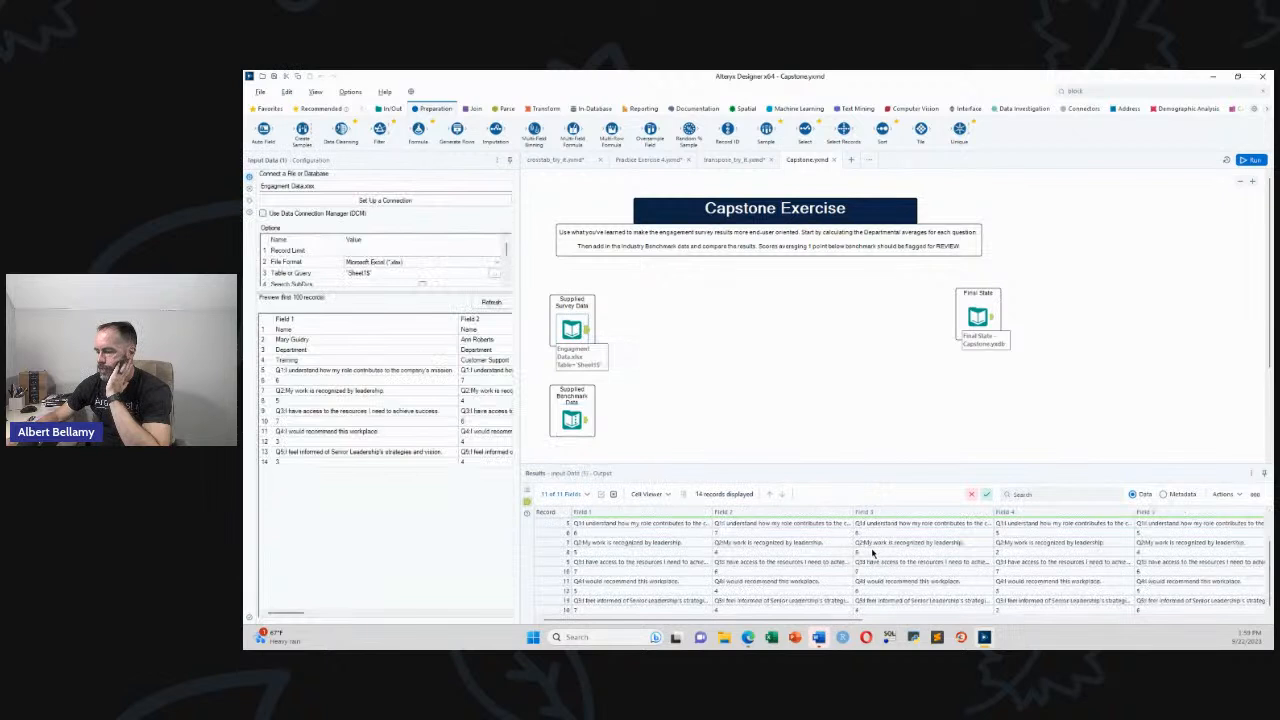
scroll(872, 574, "up", 2)
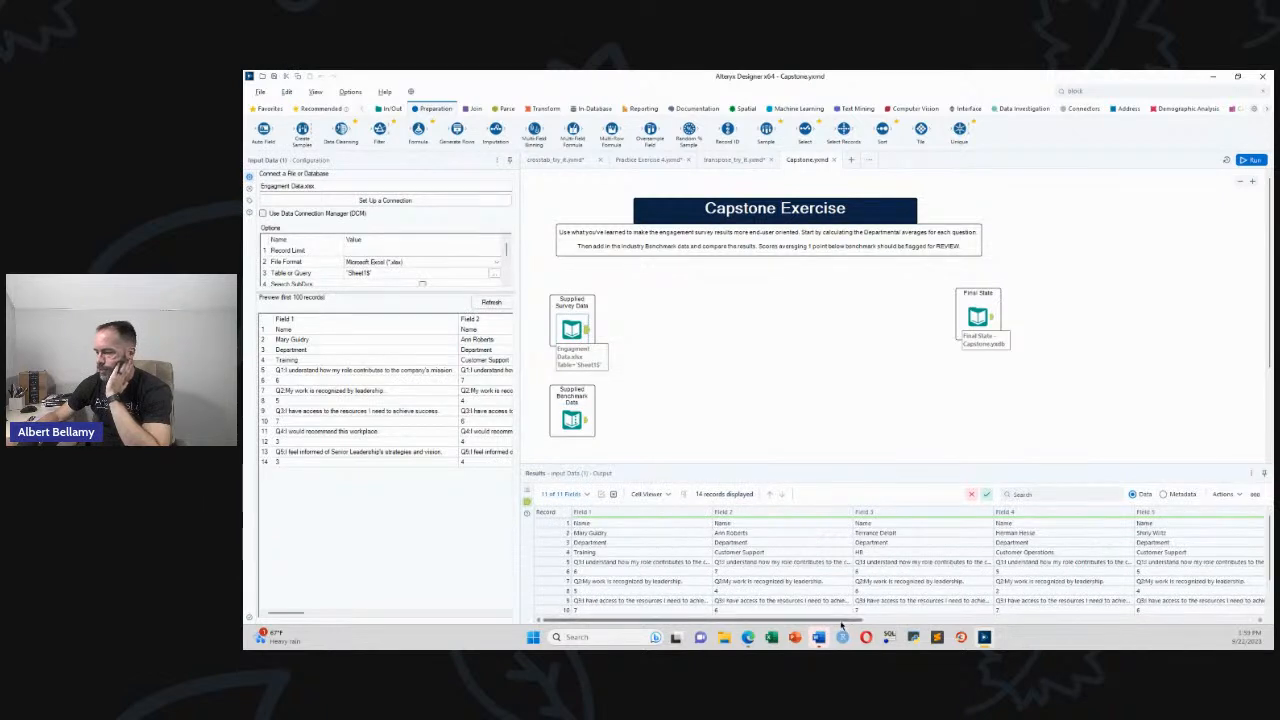
left_click_drag(840, 620, 740, 615)
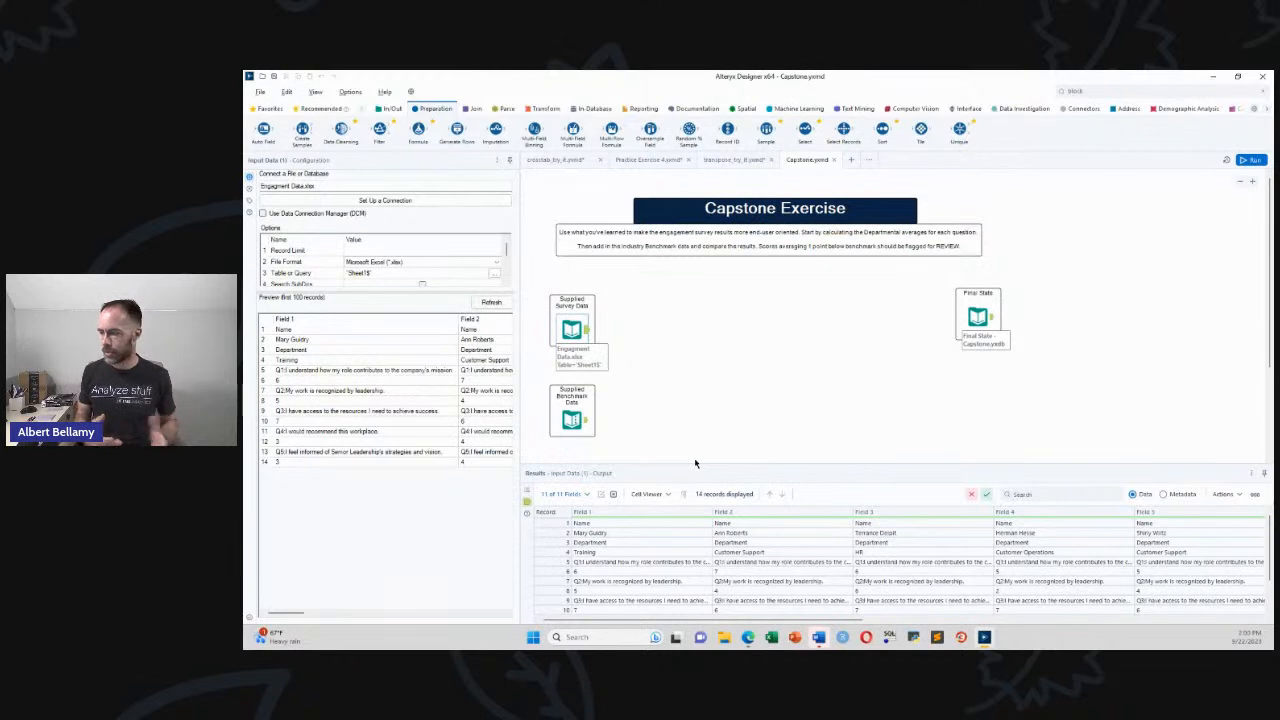
left_click(977, 317)
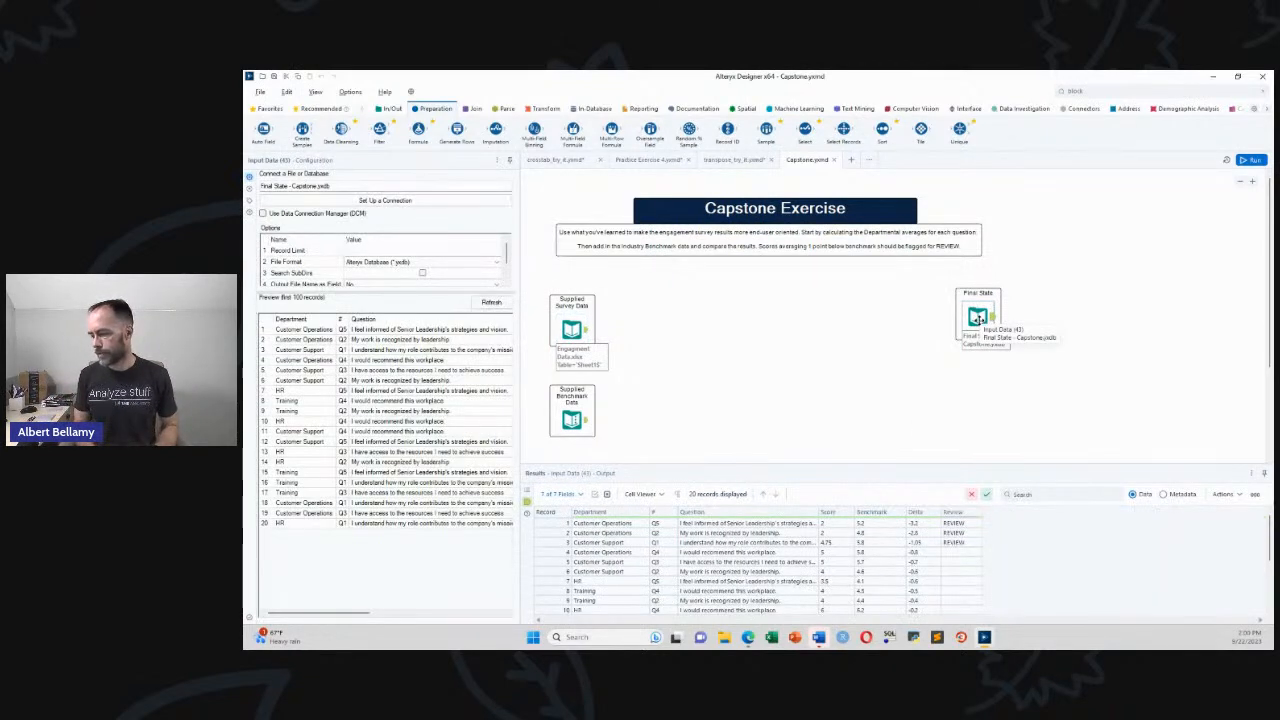